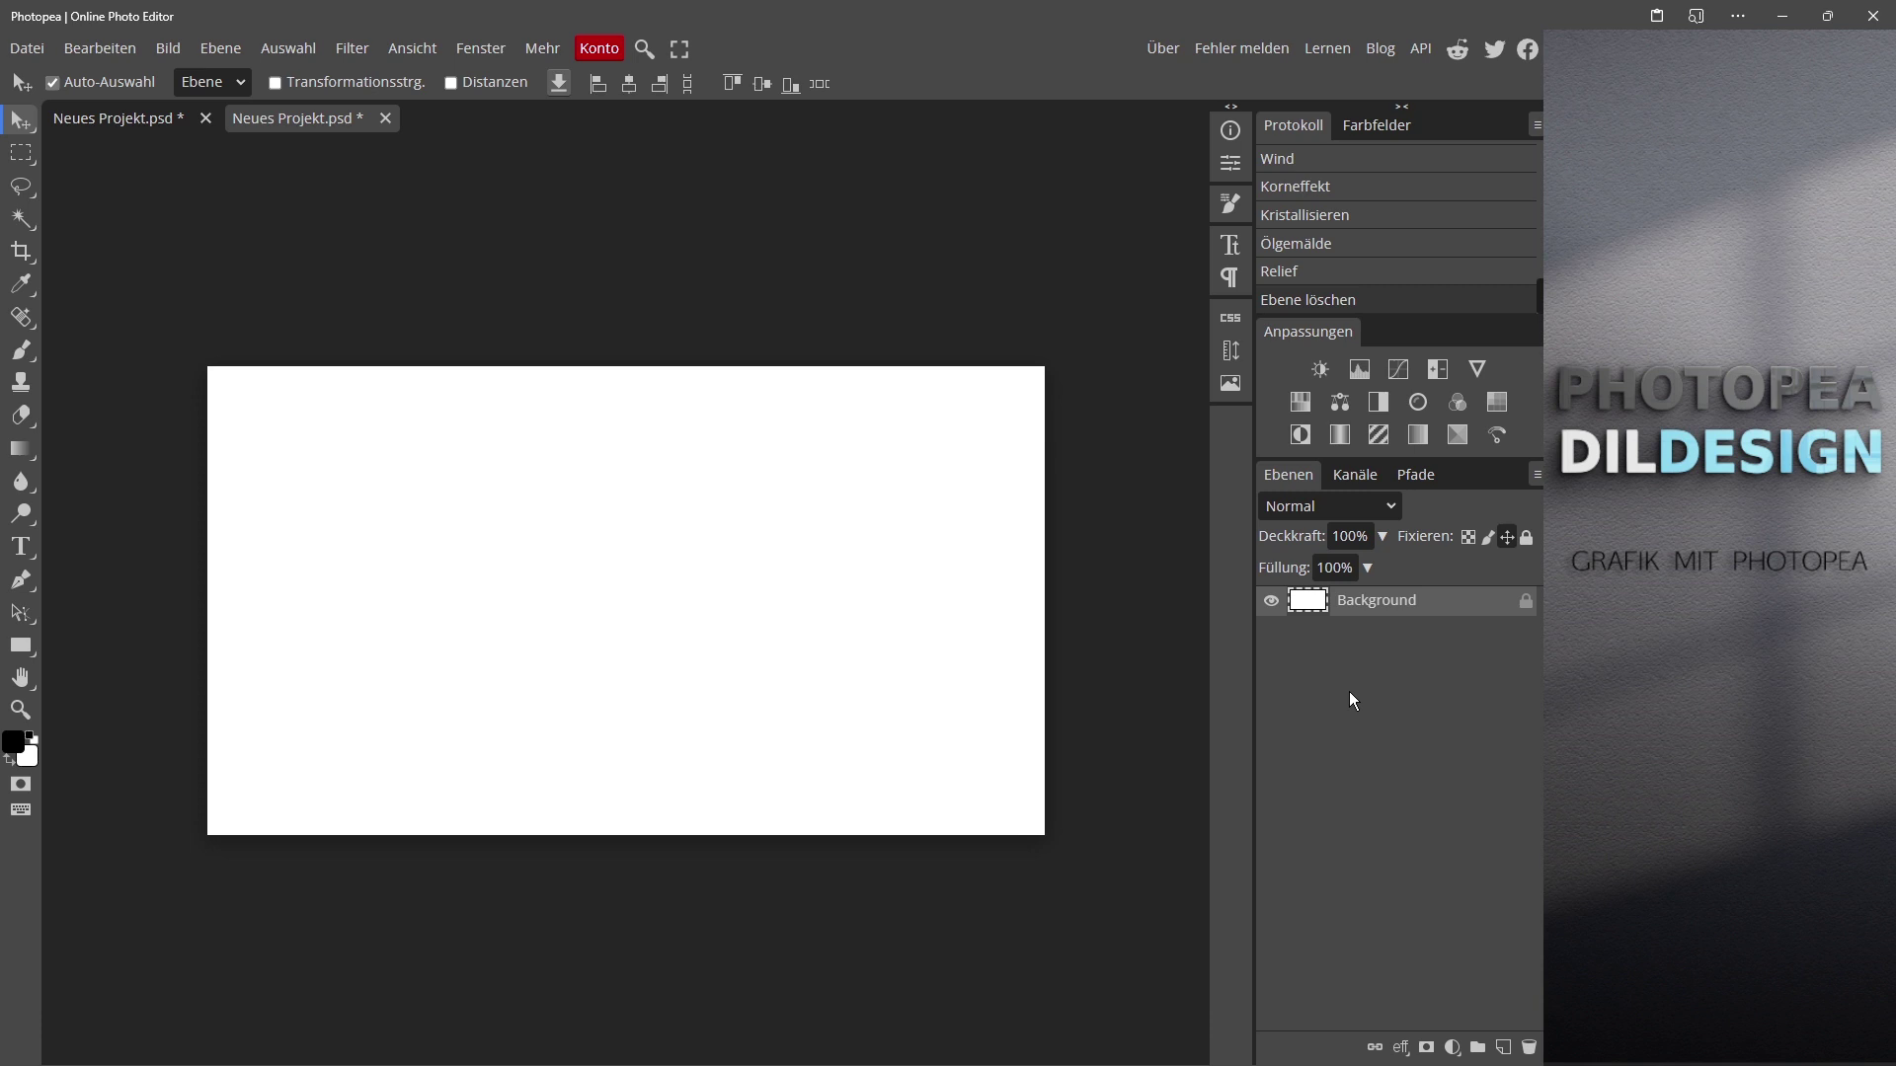
# Step: Create a new white-filled layer above the Background layer and convert it to a smart object
pyautogui.click(1503, 1048)
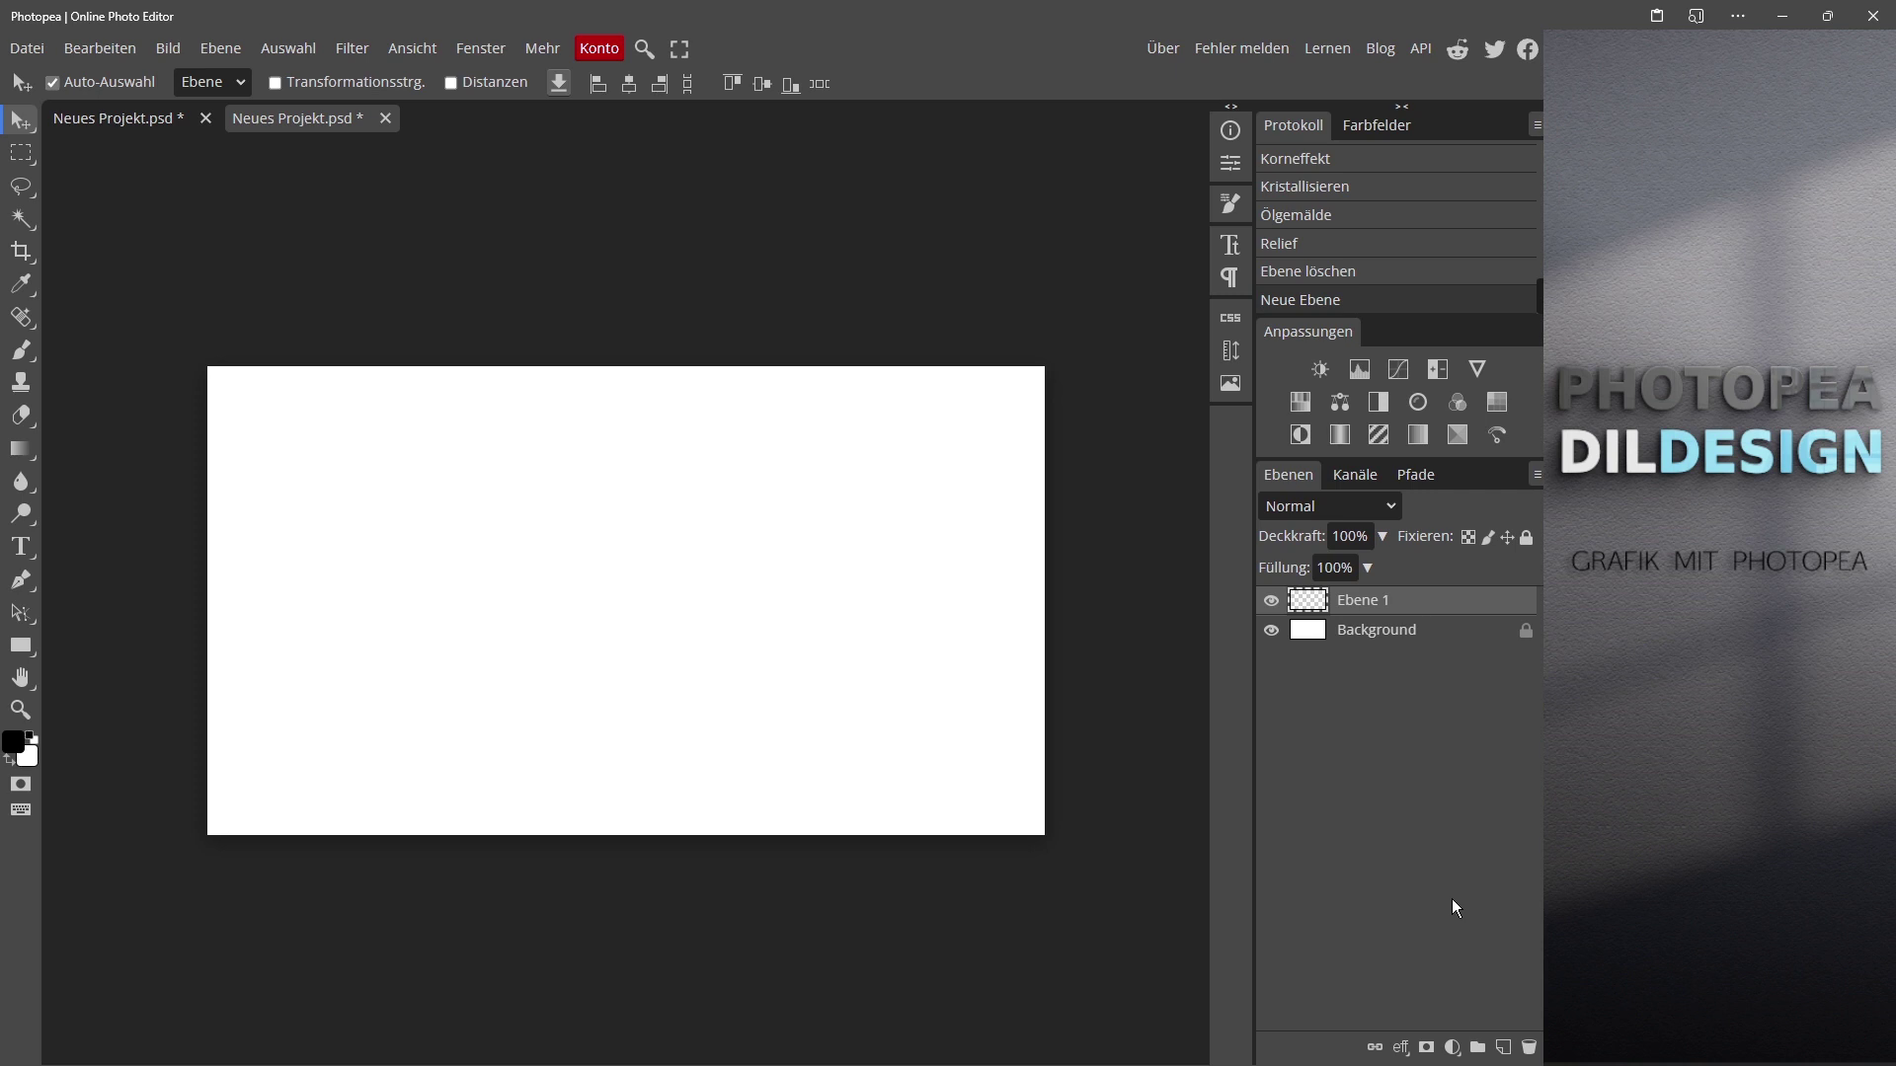
pyautogui.hotkey('ctrl', 'BackSpace')
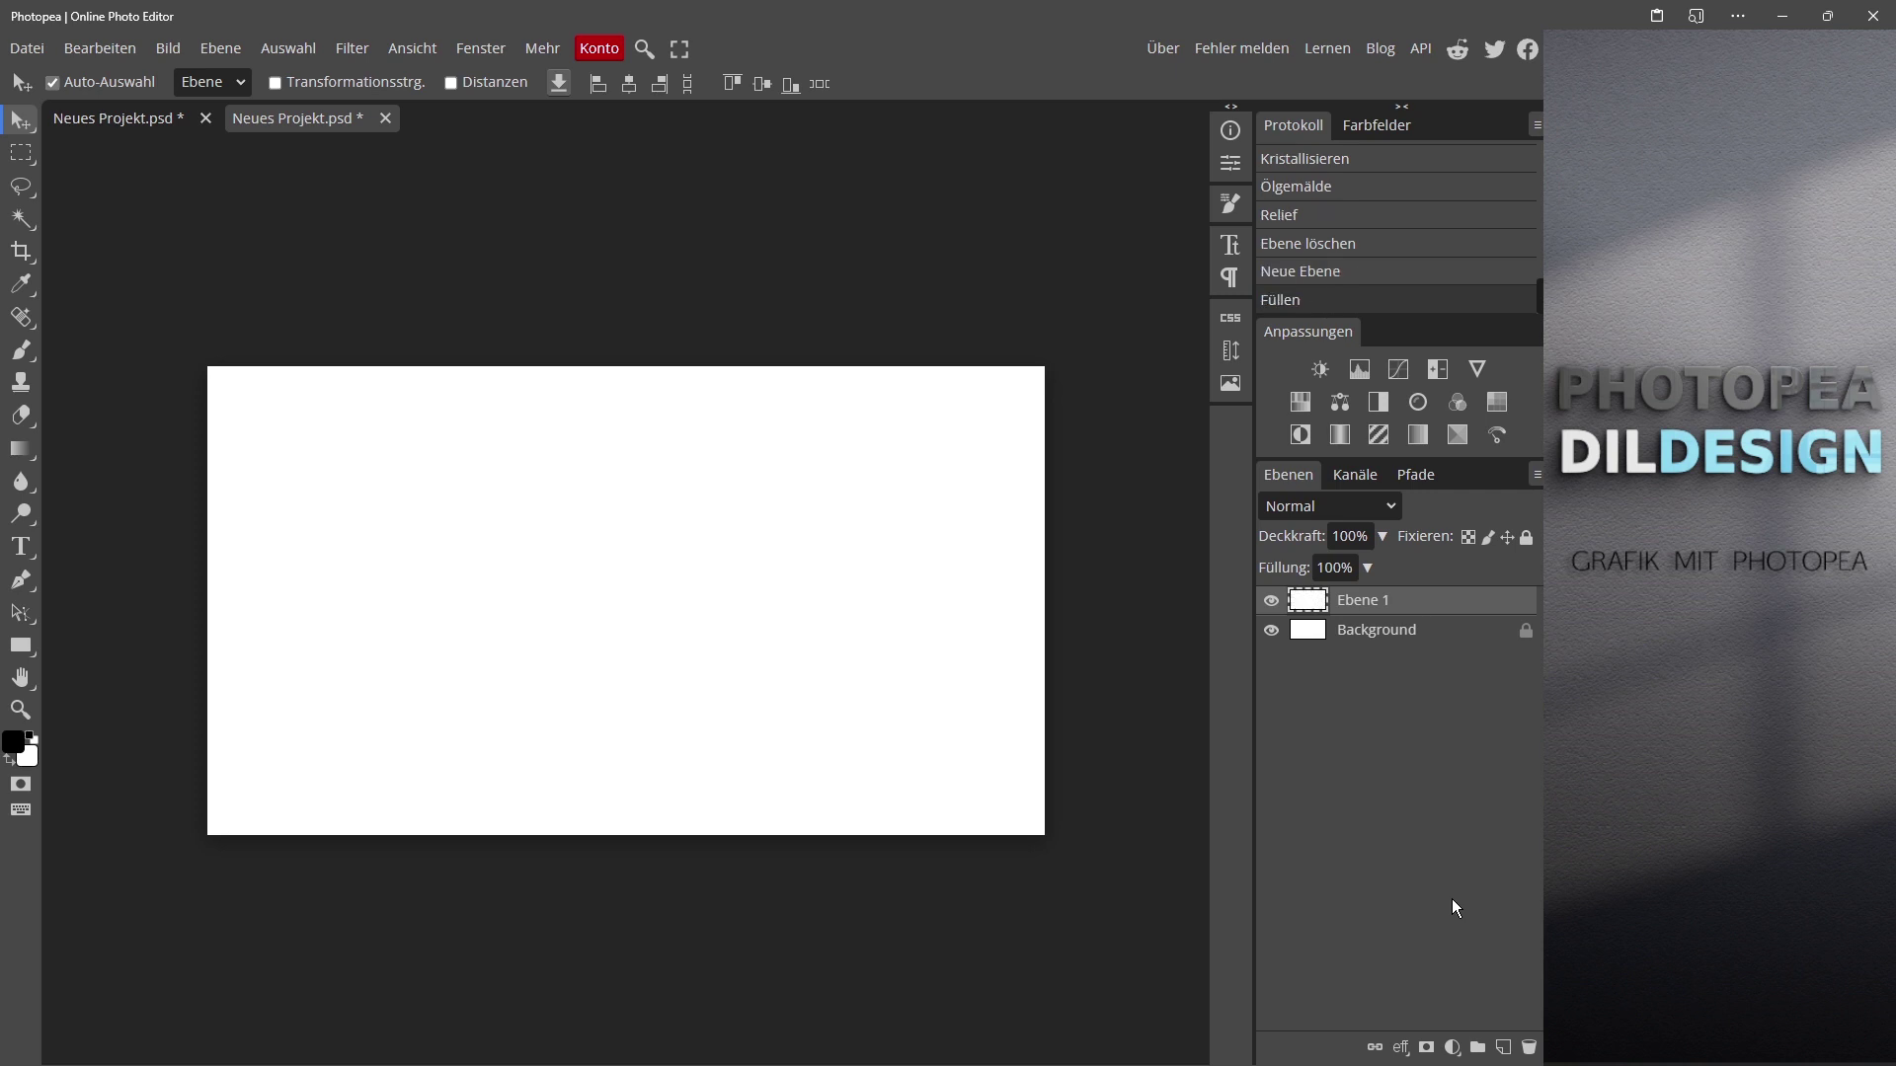
pyautogui.rightClick(1434, 612)
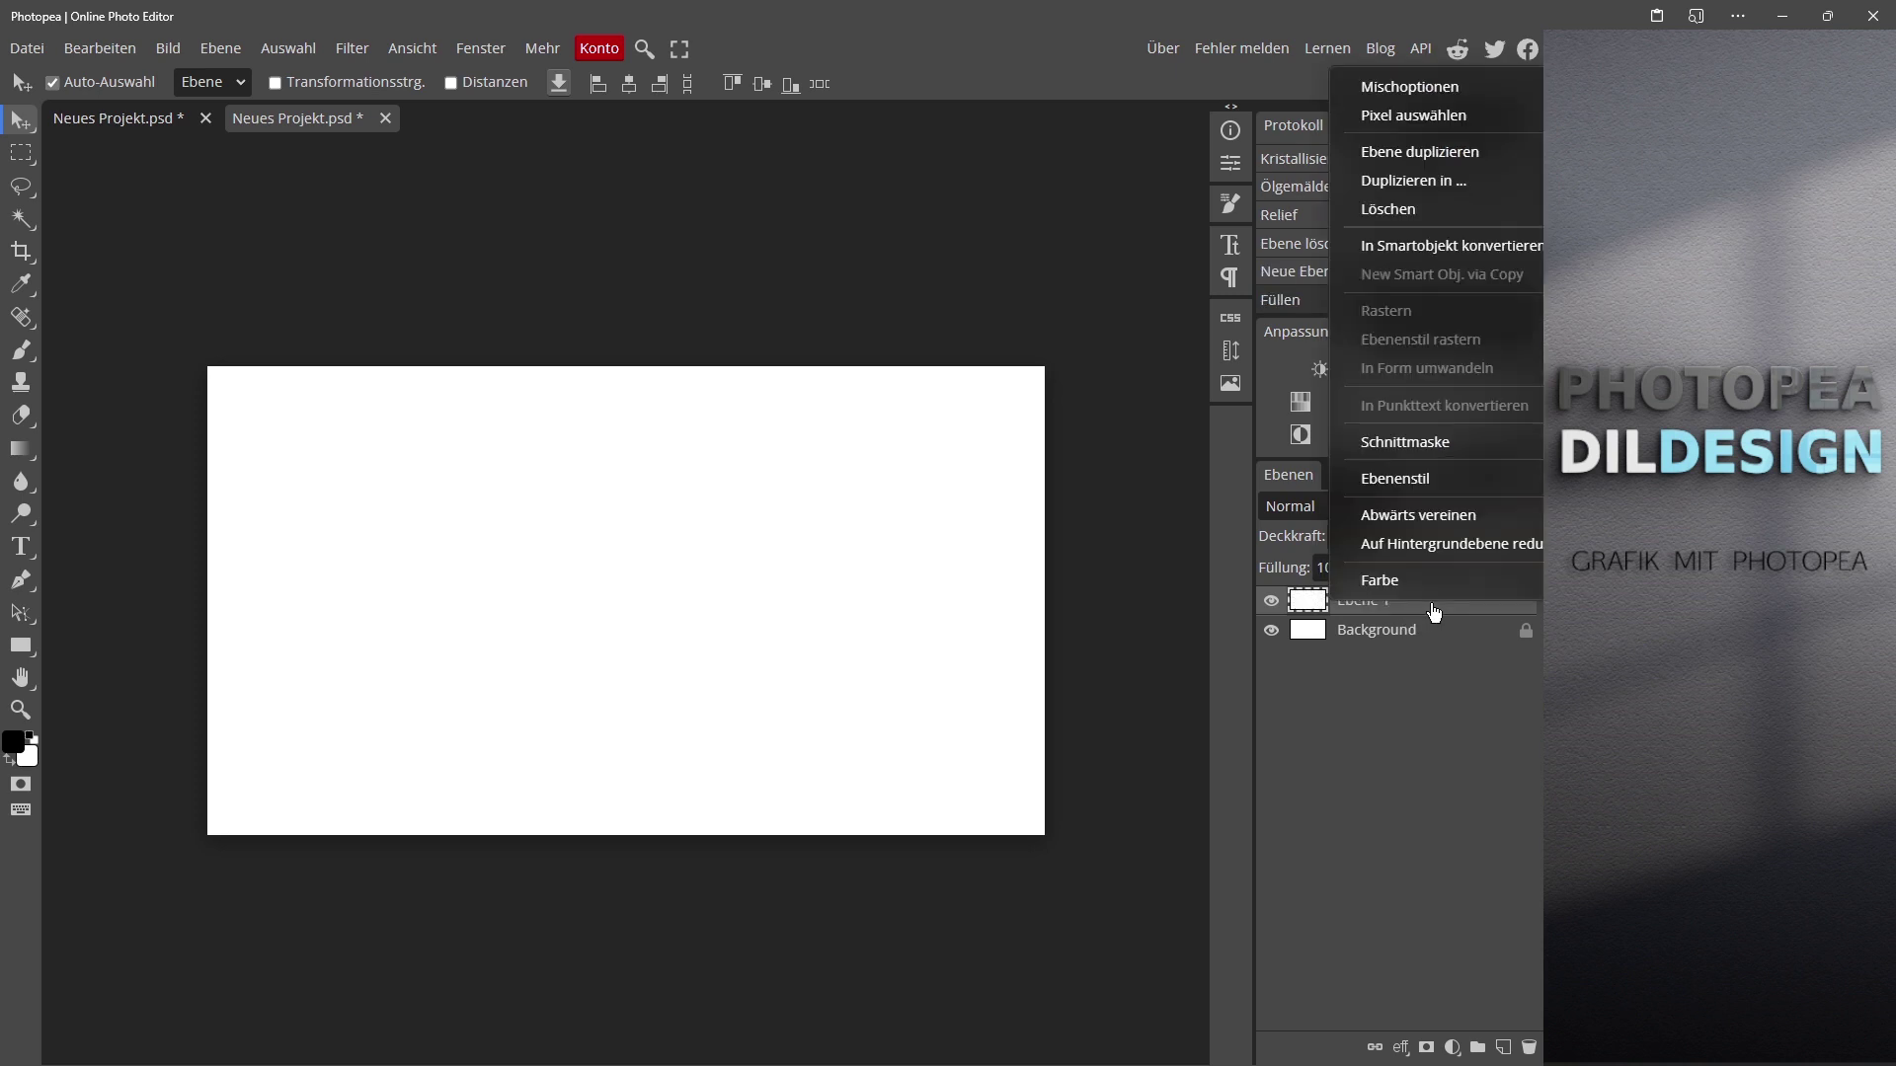
pyautogui.click(1467, 261)
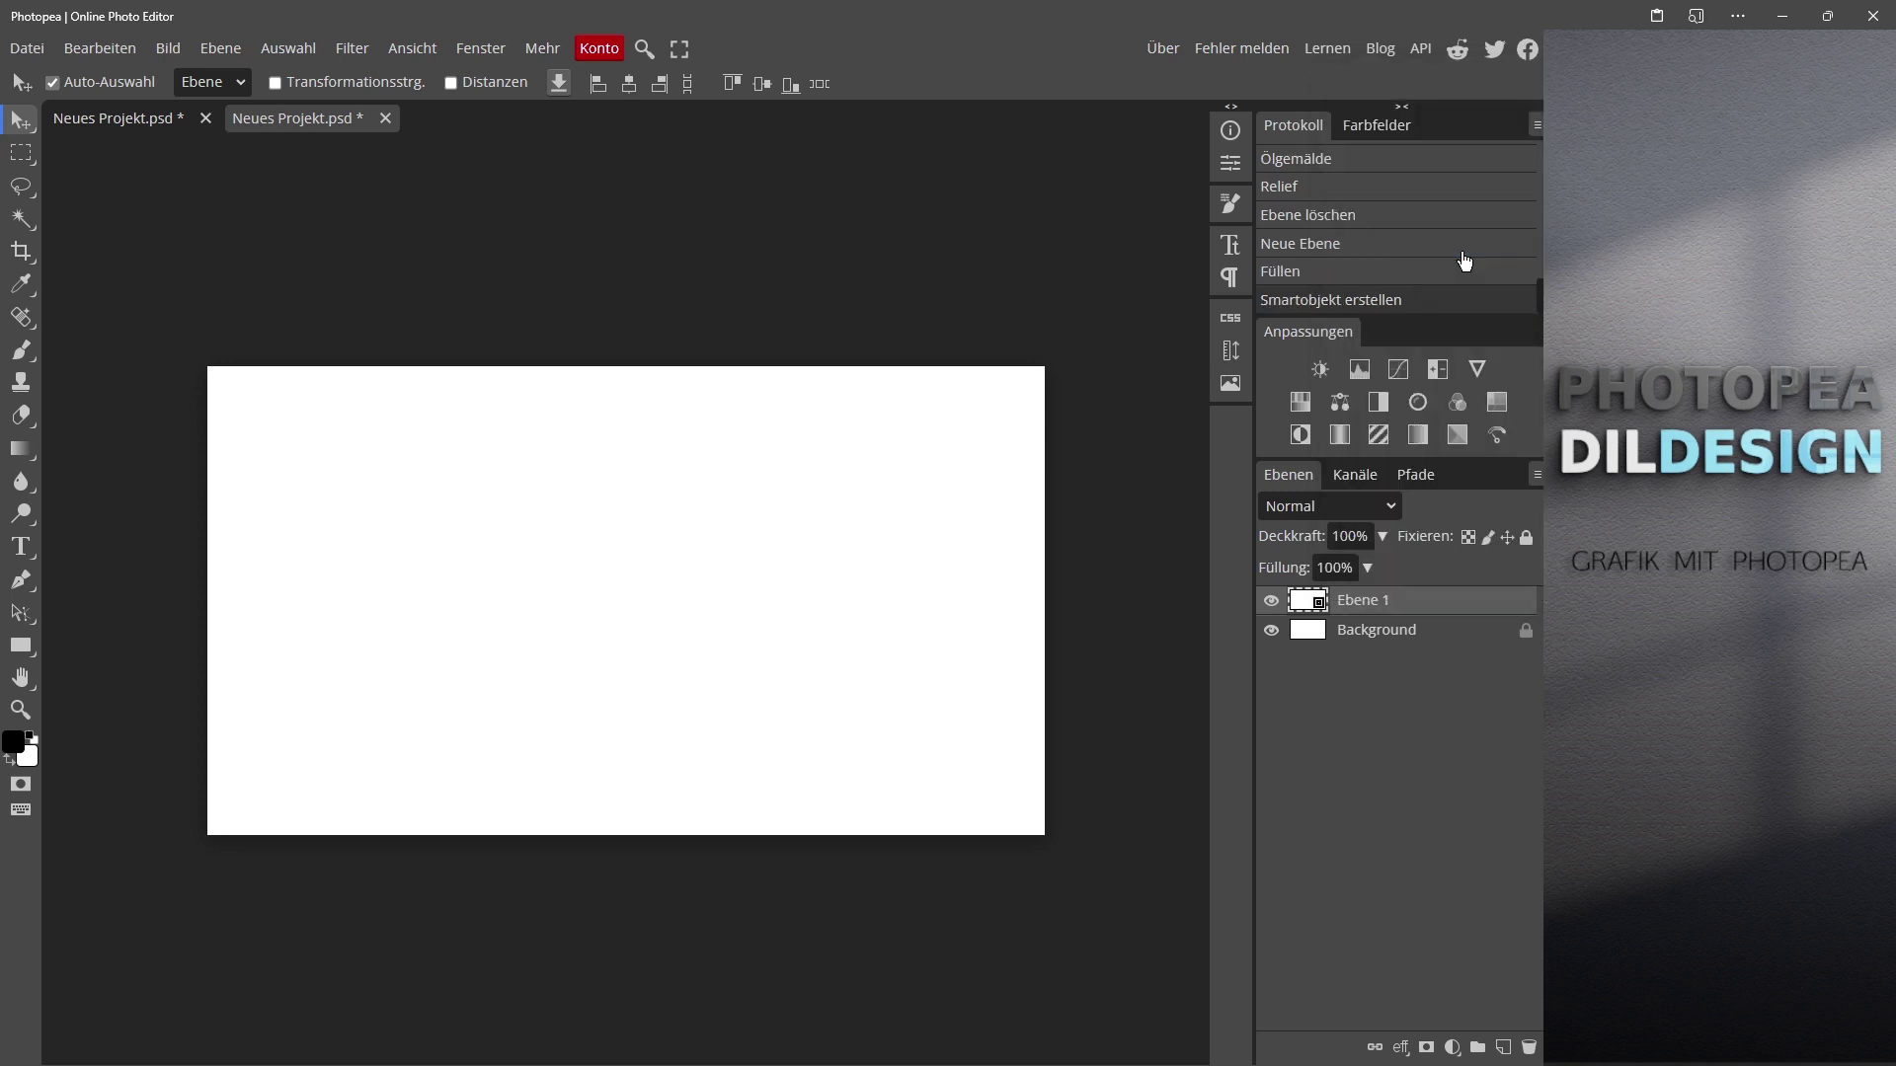
# Step: Apply an Add Noise filter to Ebene 1 with 36% strength, Gauß distribution and Monochrom enabled
pyautogui.click(354, 48)
pyautogui.moveTo(413, 366)
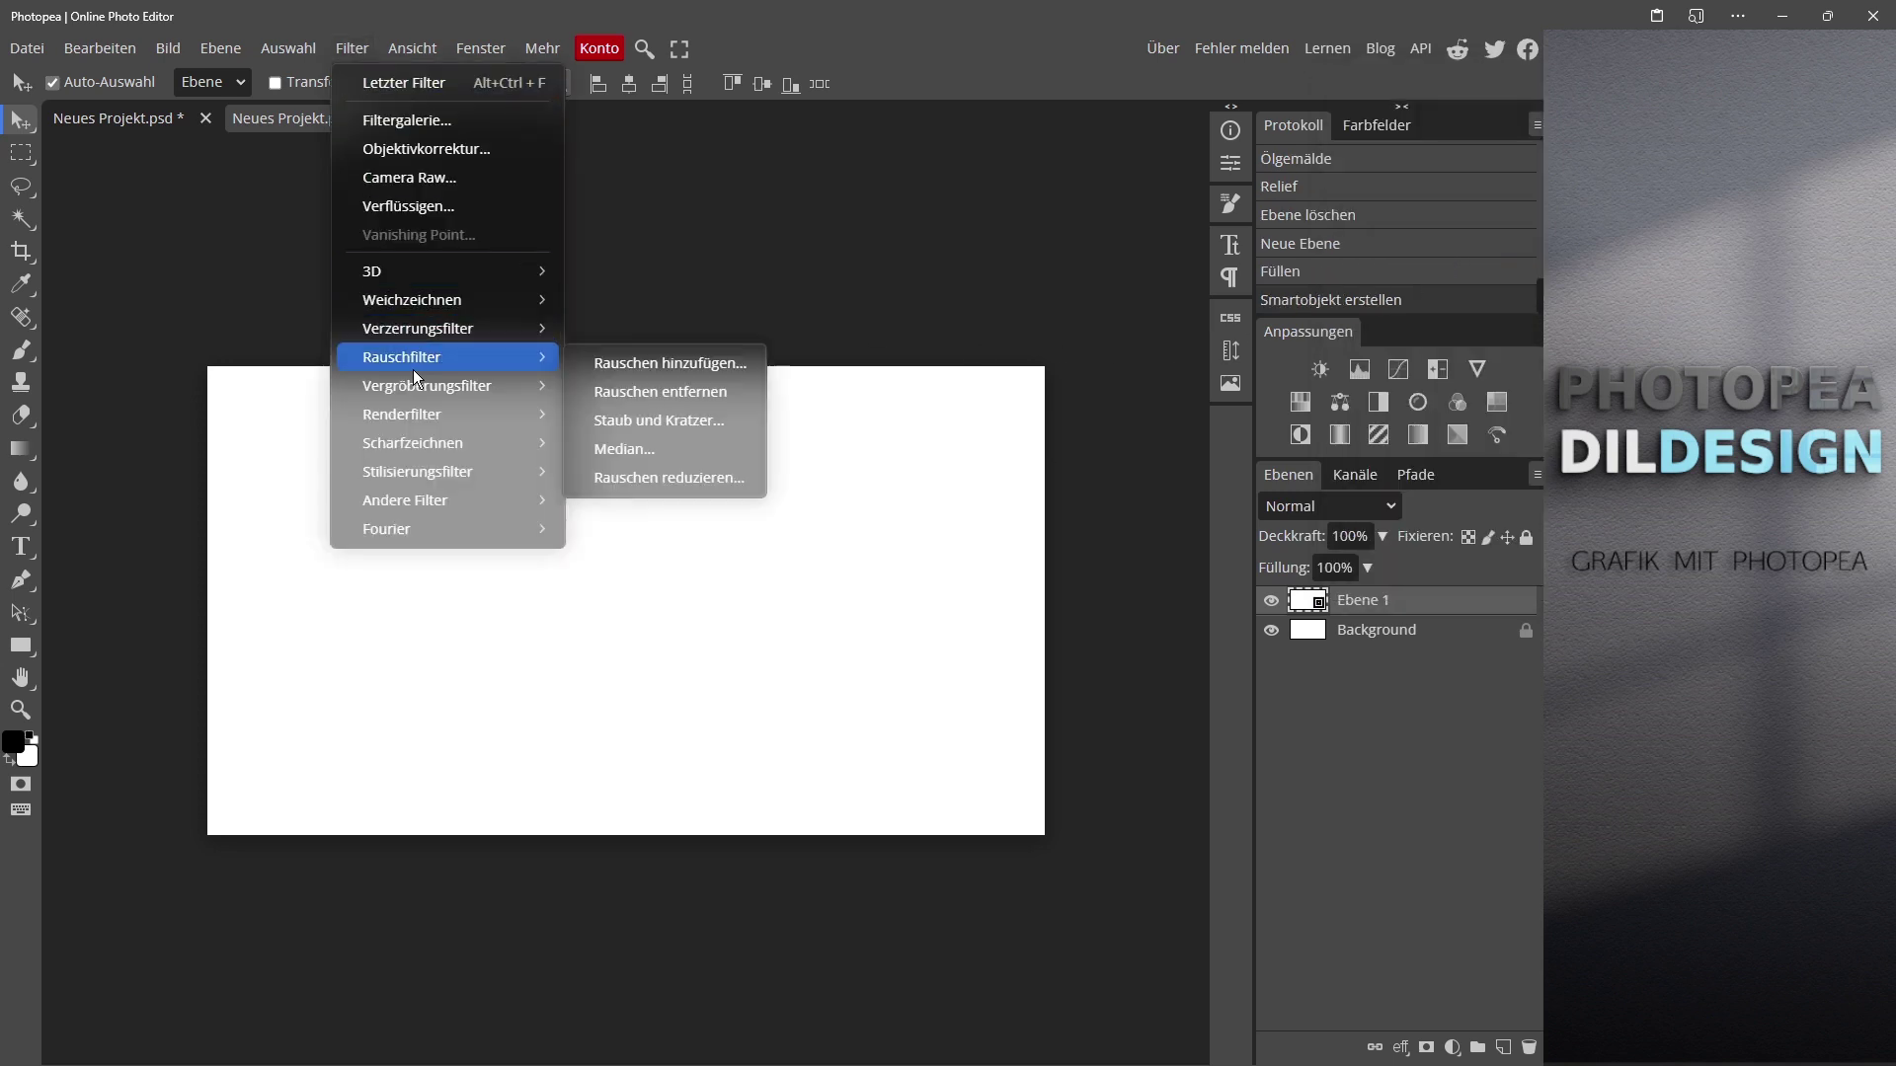
pyautogui.click(630, 362)
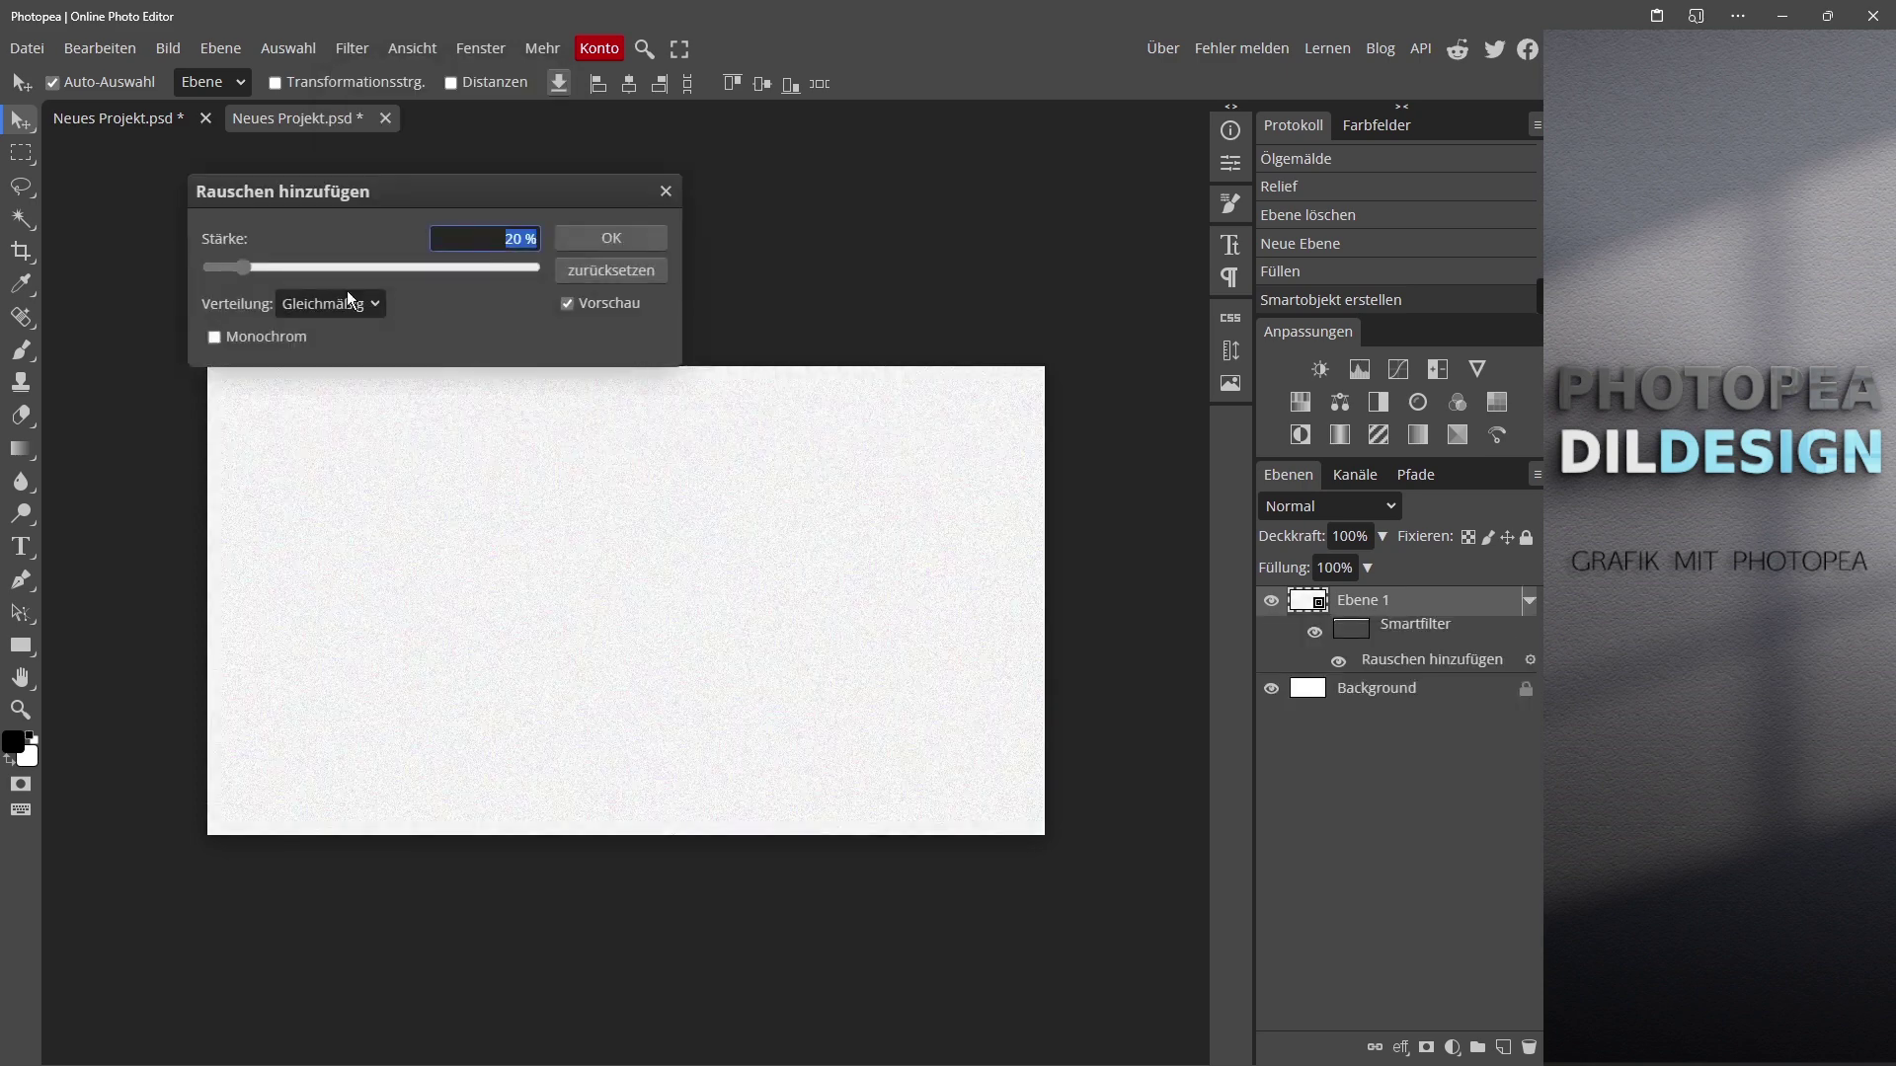
pyautogui.click(292, 307)
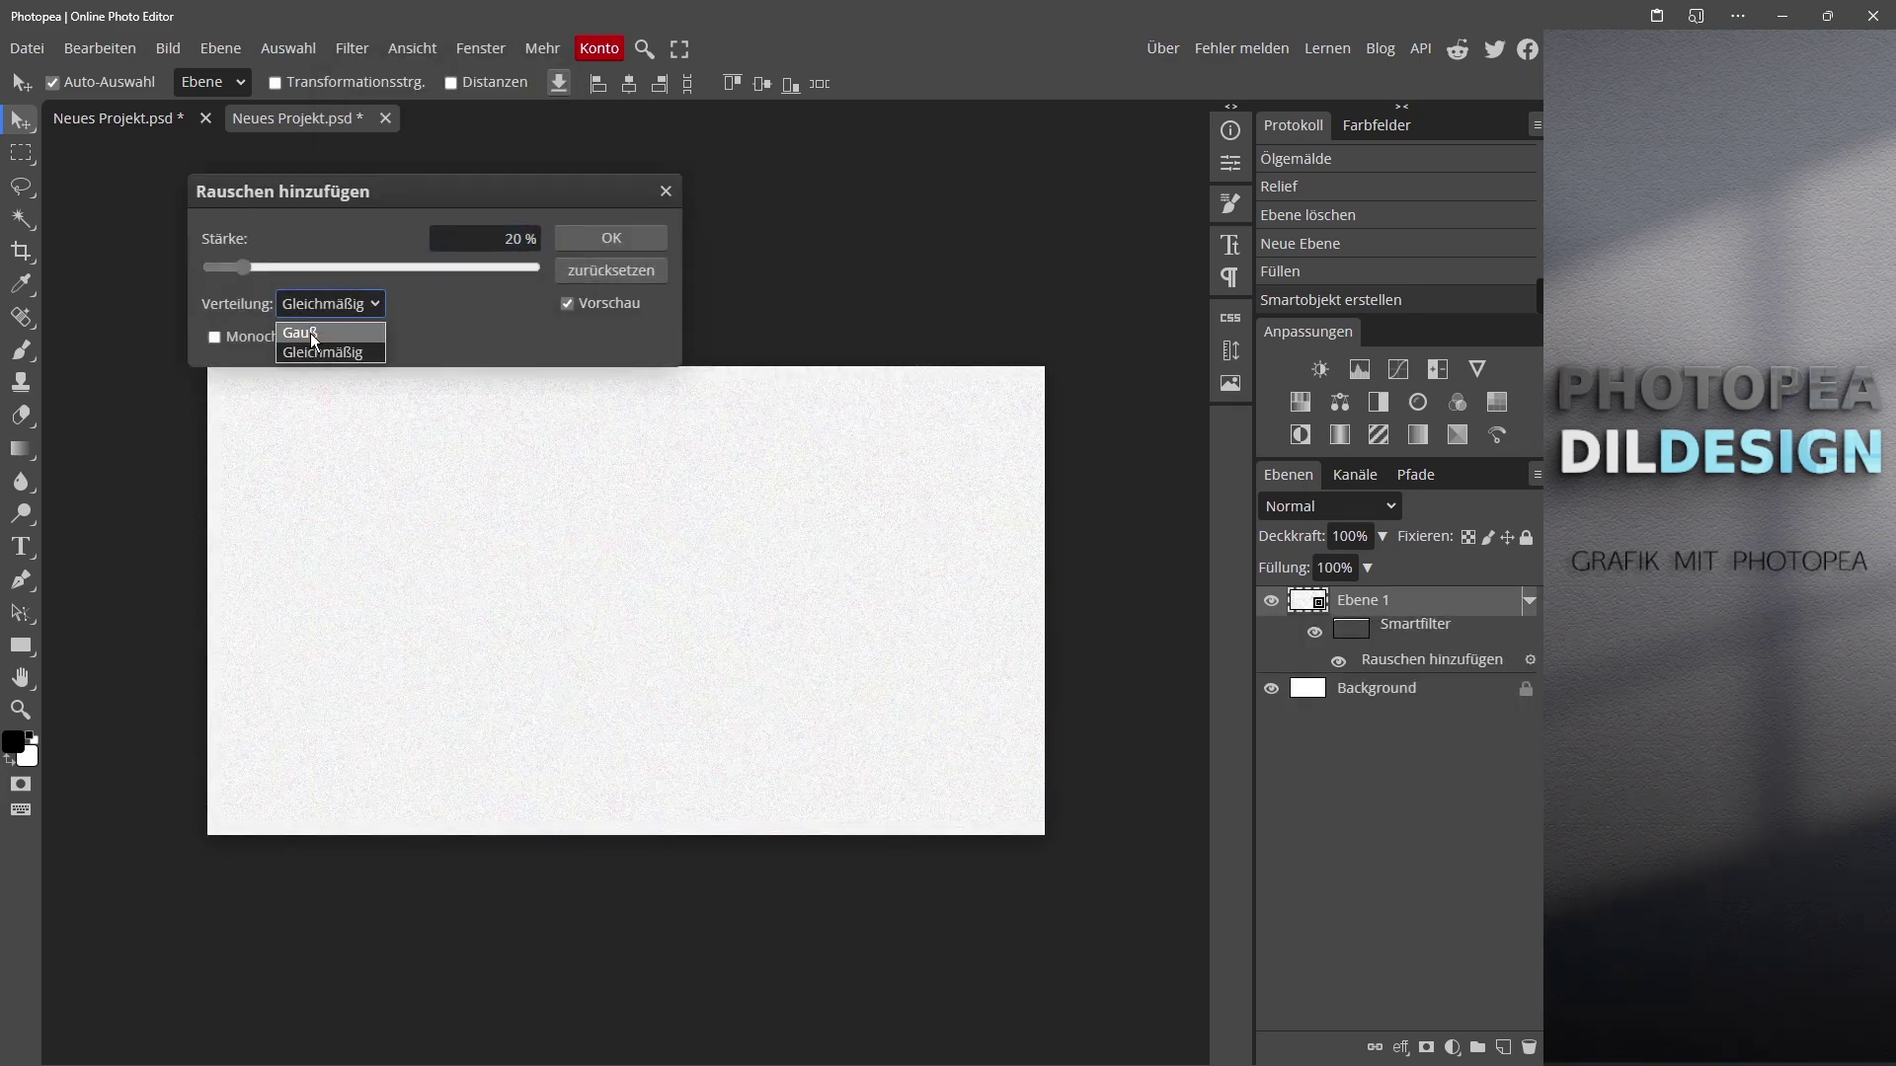
pyautogui.click(311, 333)
pyautogui.click(271, 336)
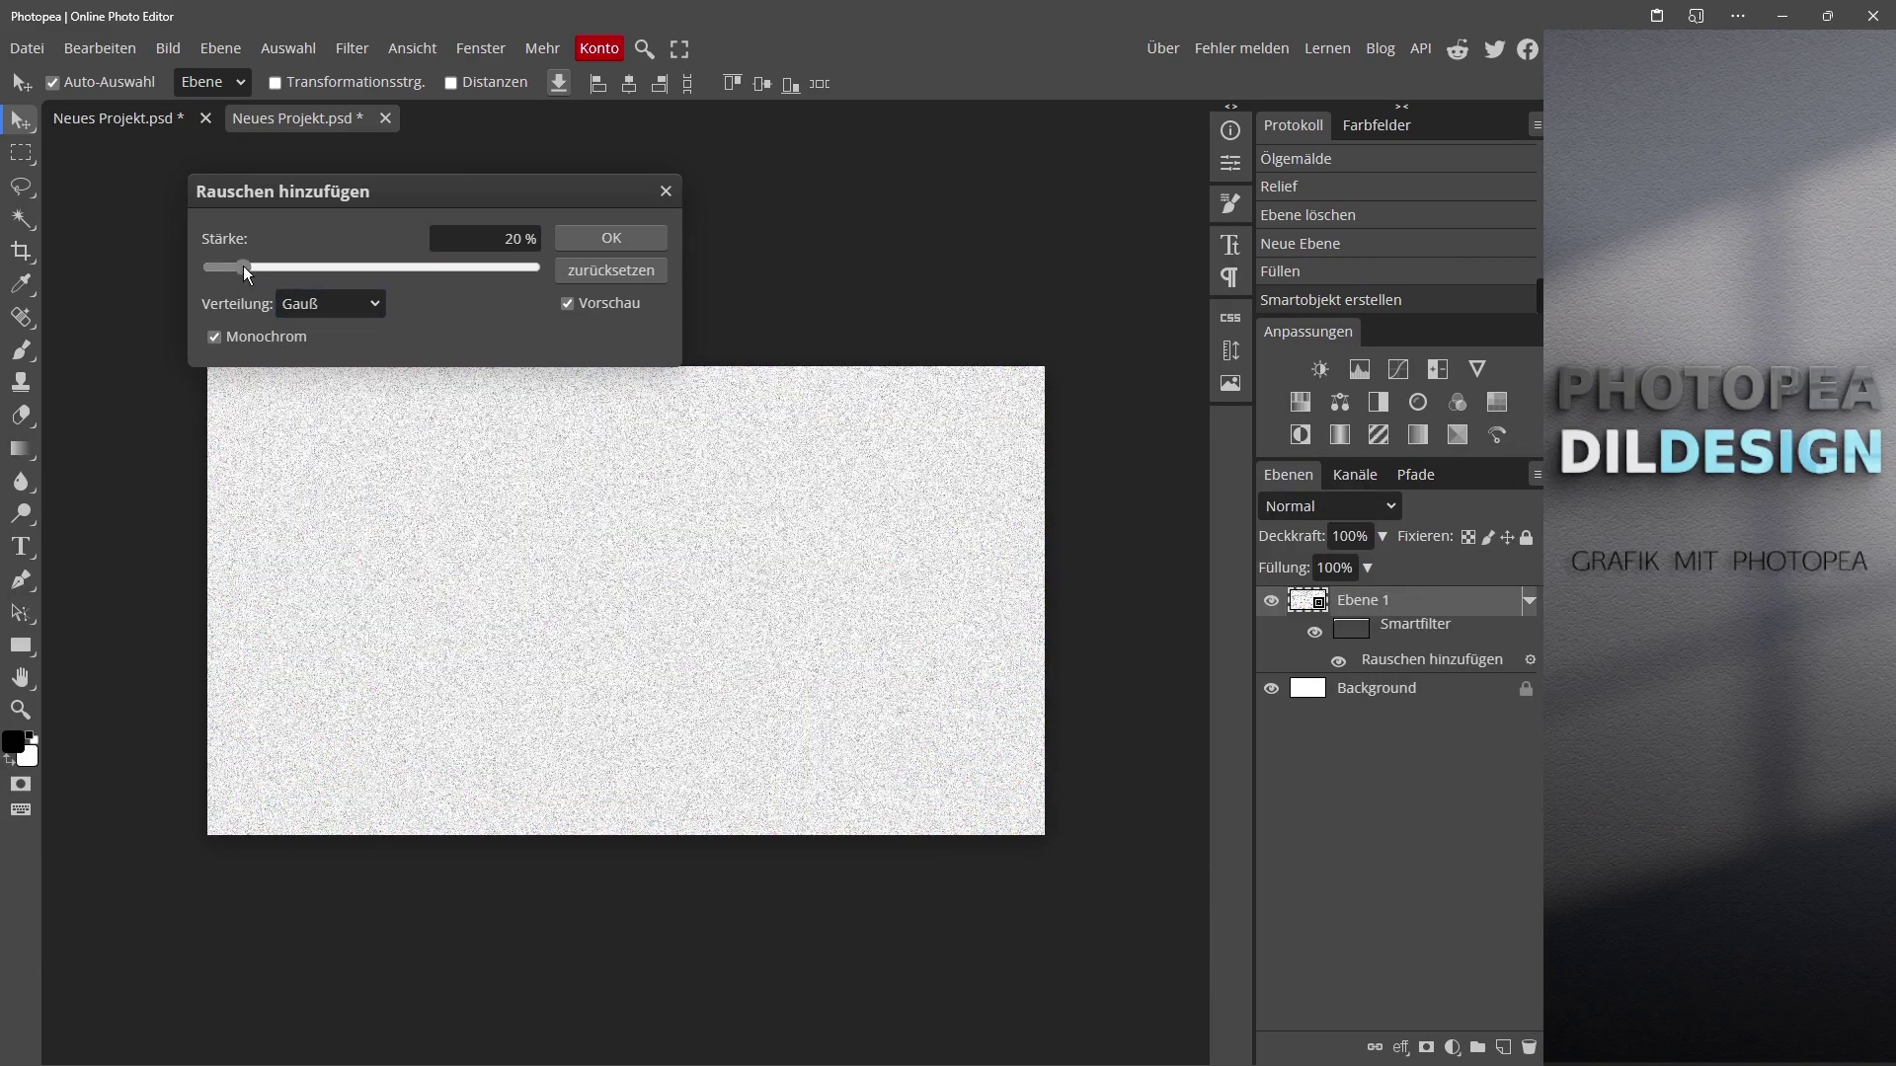
pyautogui.moveTo(243, 265); pyautogui.dragTo(269, 261)
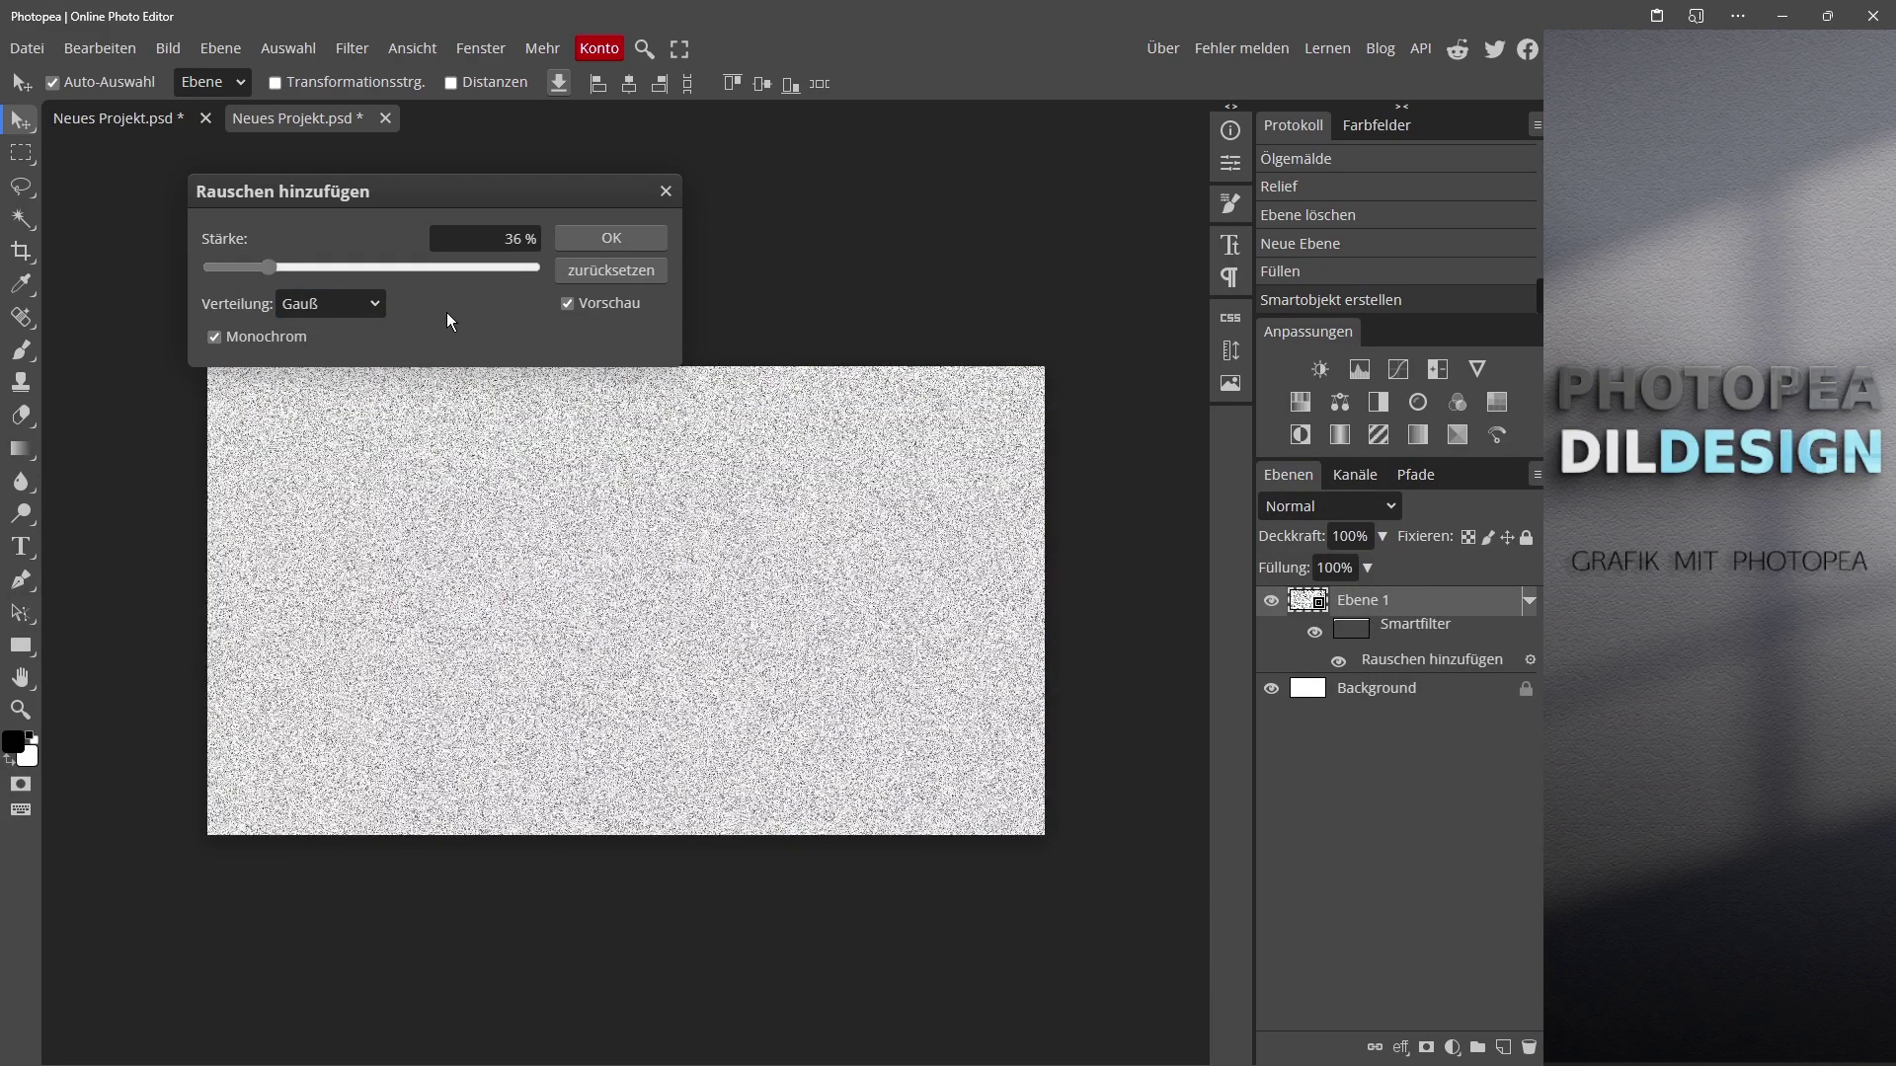
pyautogui.click(632, 239)
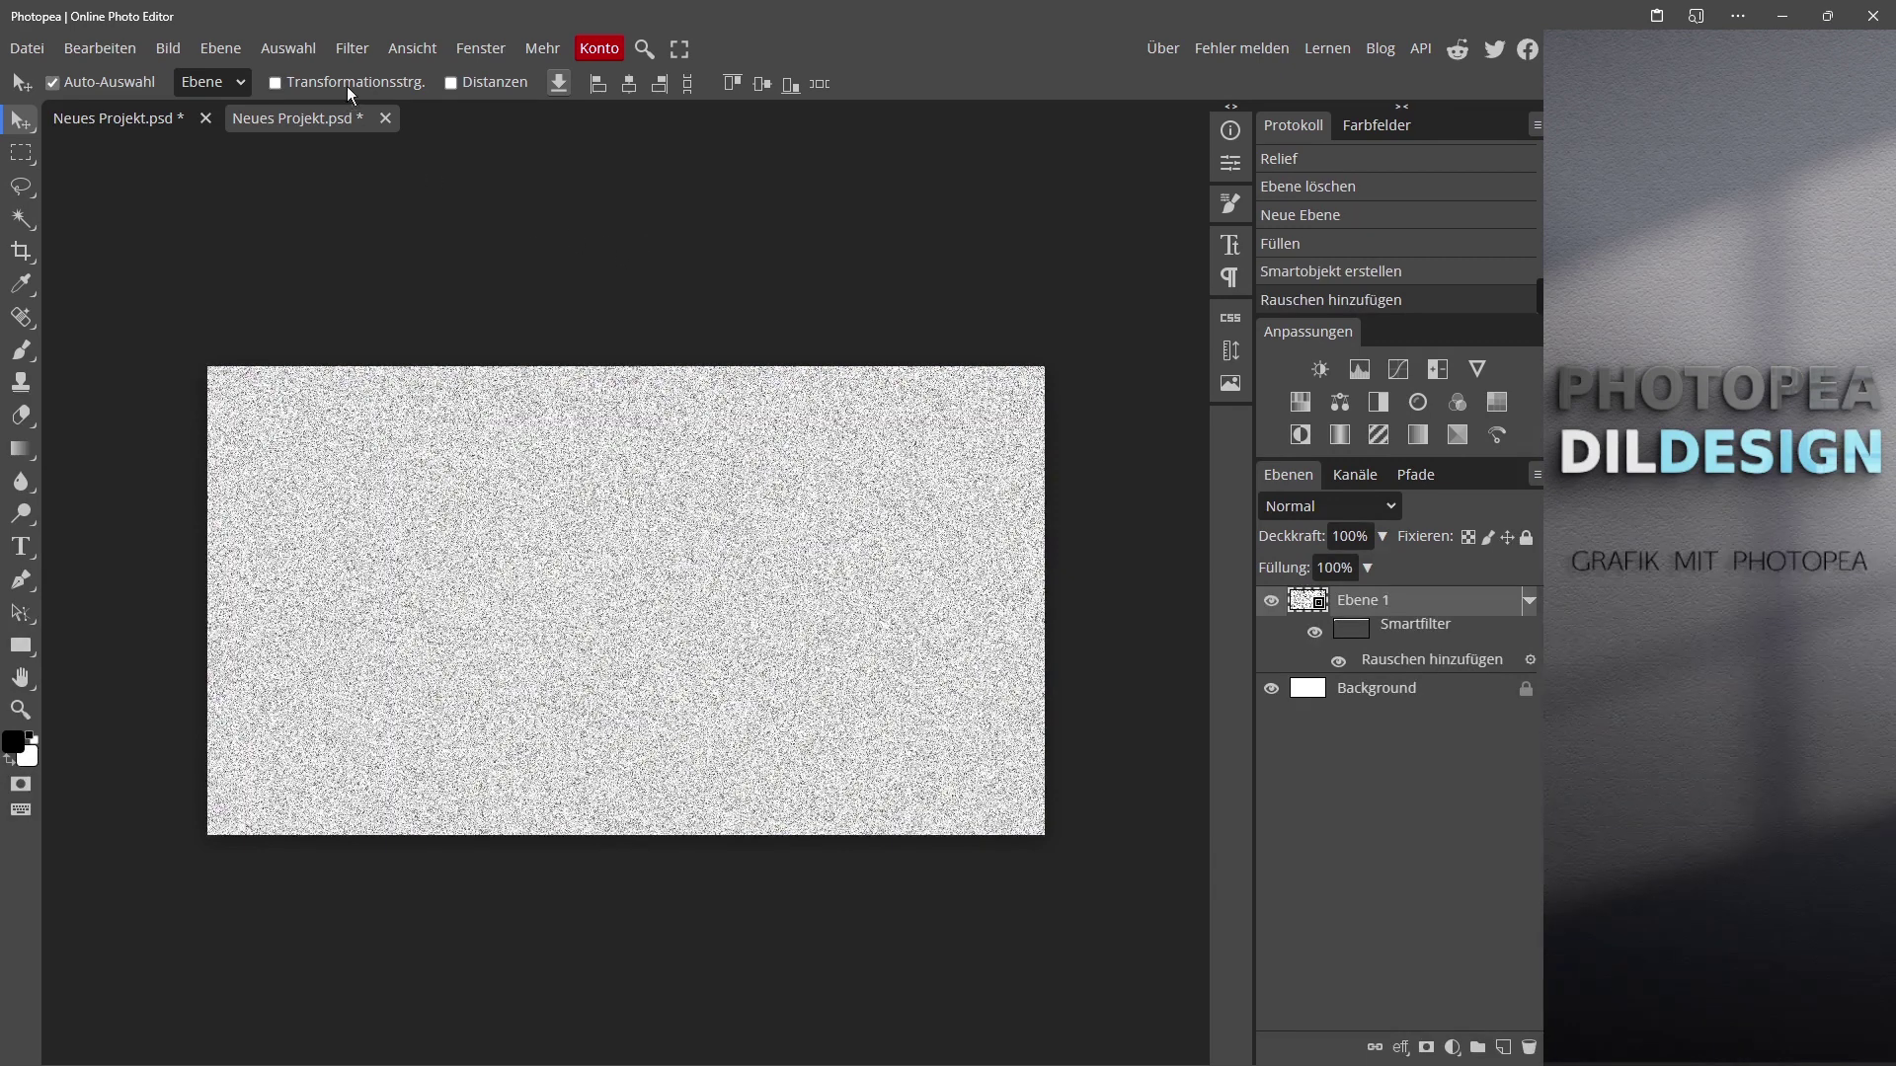
# Step: Apply the Relief stylize filter to Ebene 1 with a 45° angle, 5 px height and 100% strength
pyautogui.click(352, 51)
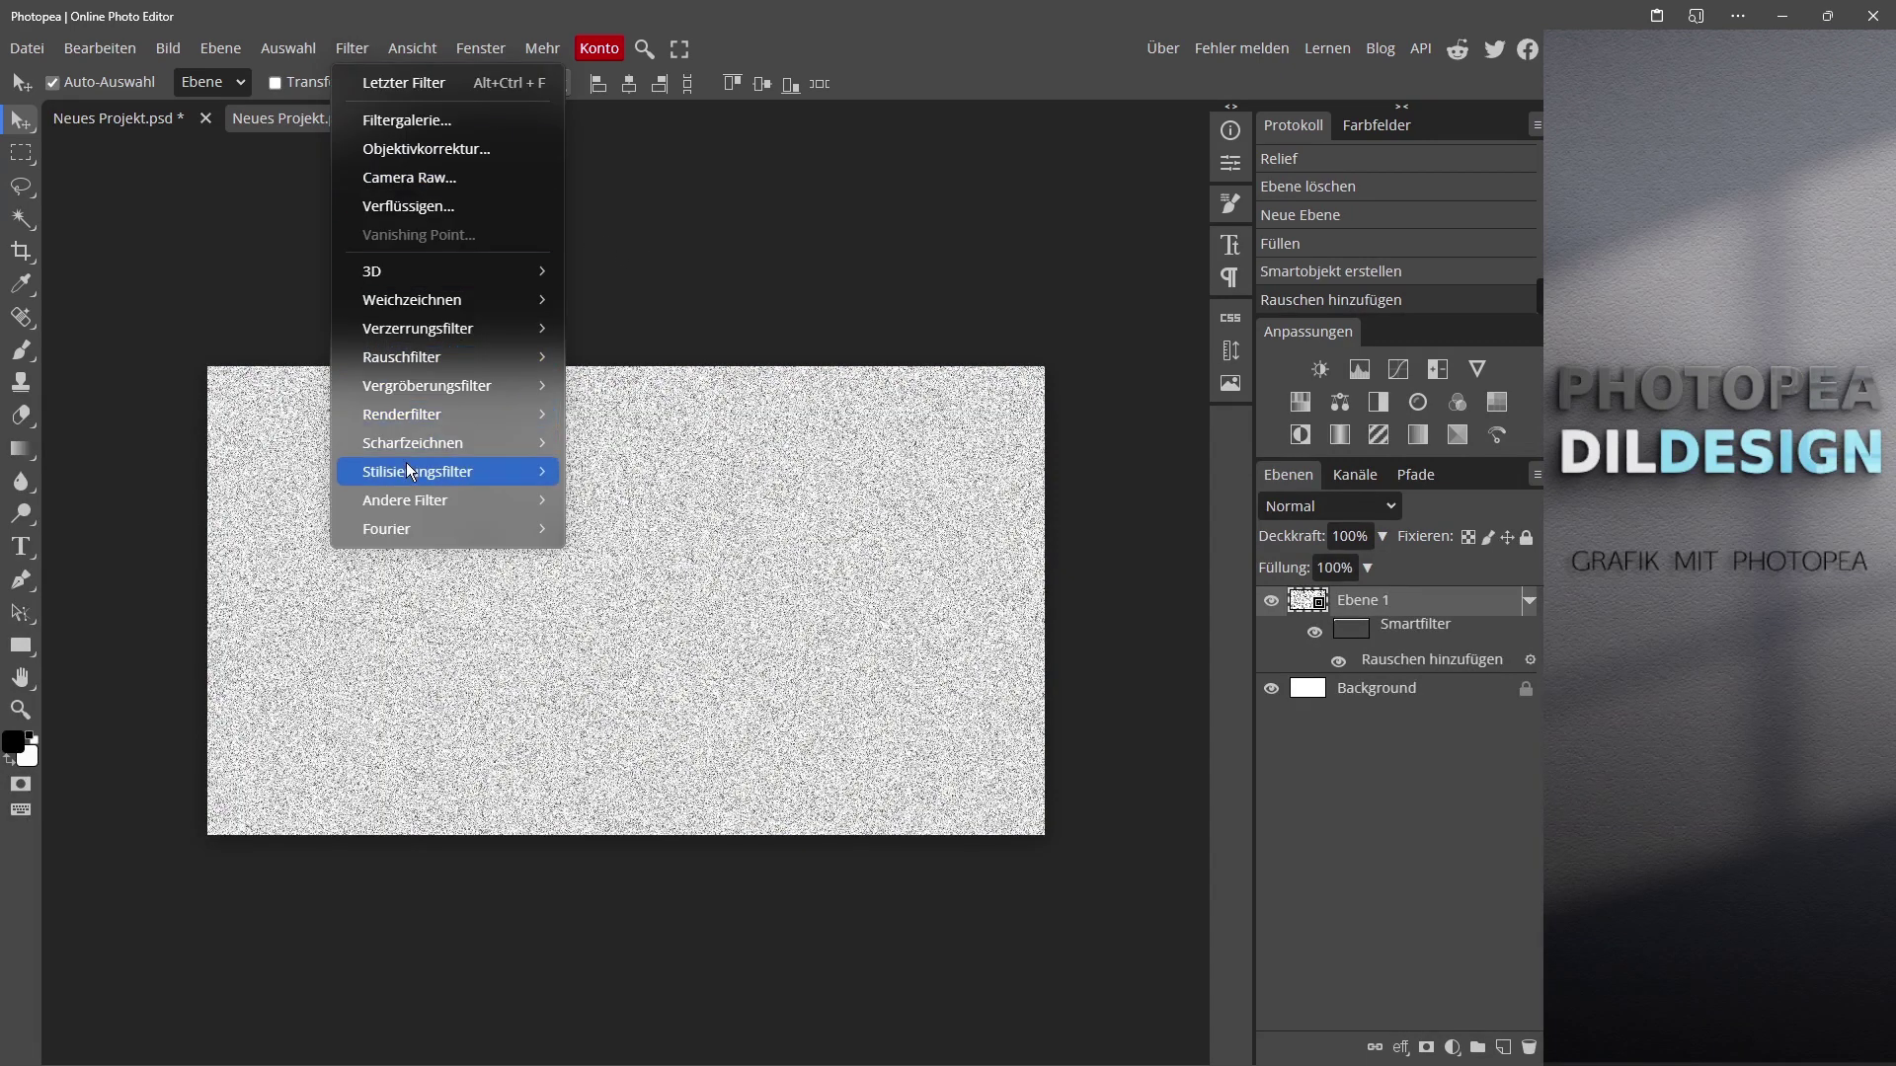
pyautogui.moveTo(409, 473)
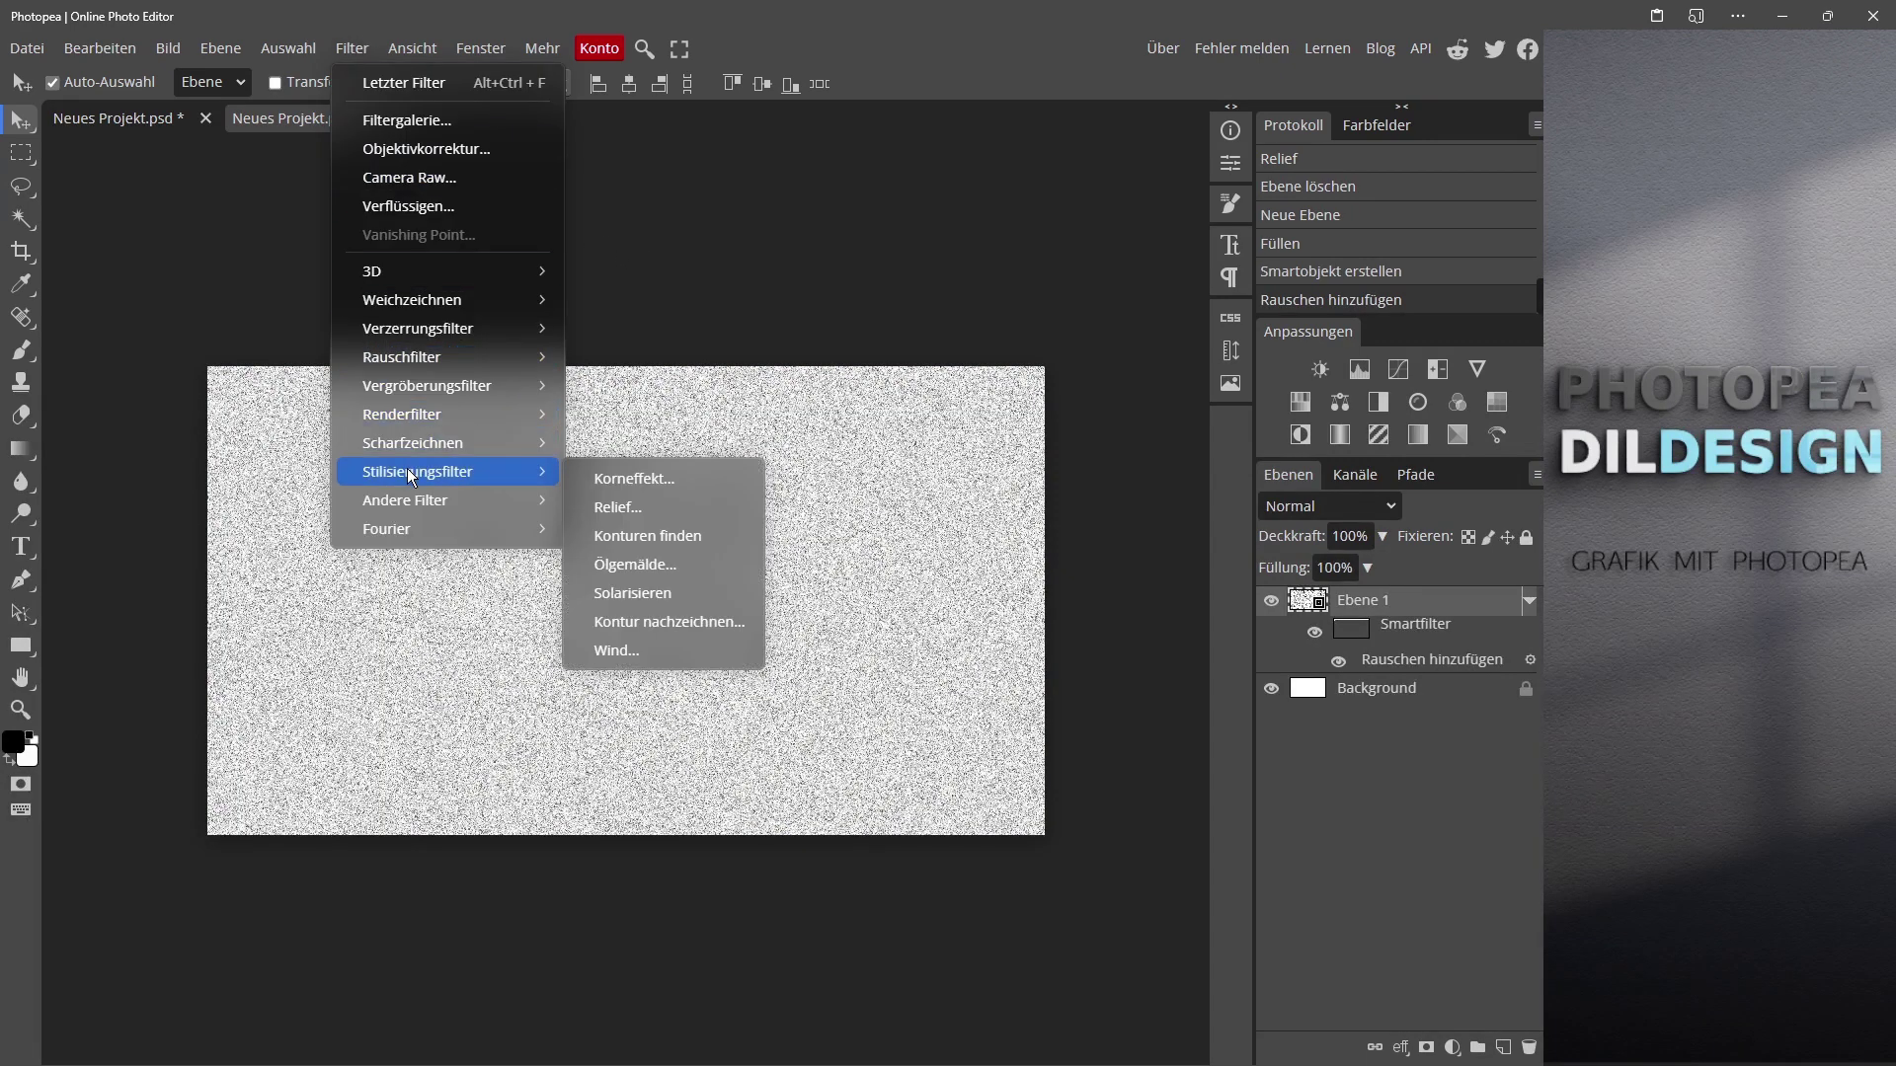
pyautogui.click(607, 509)
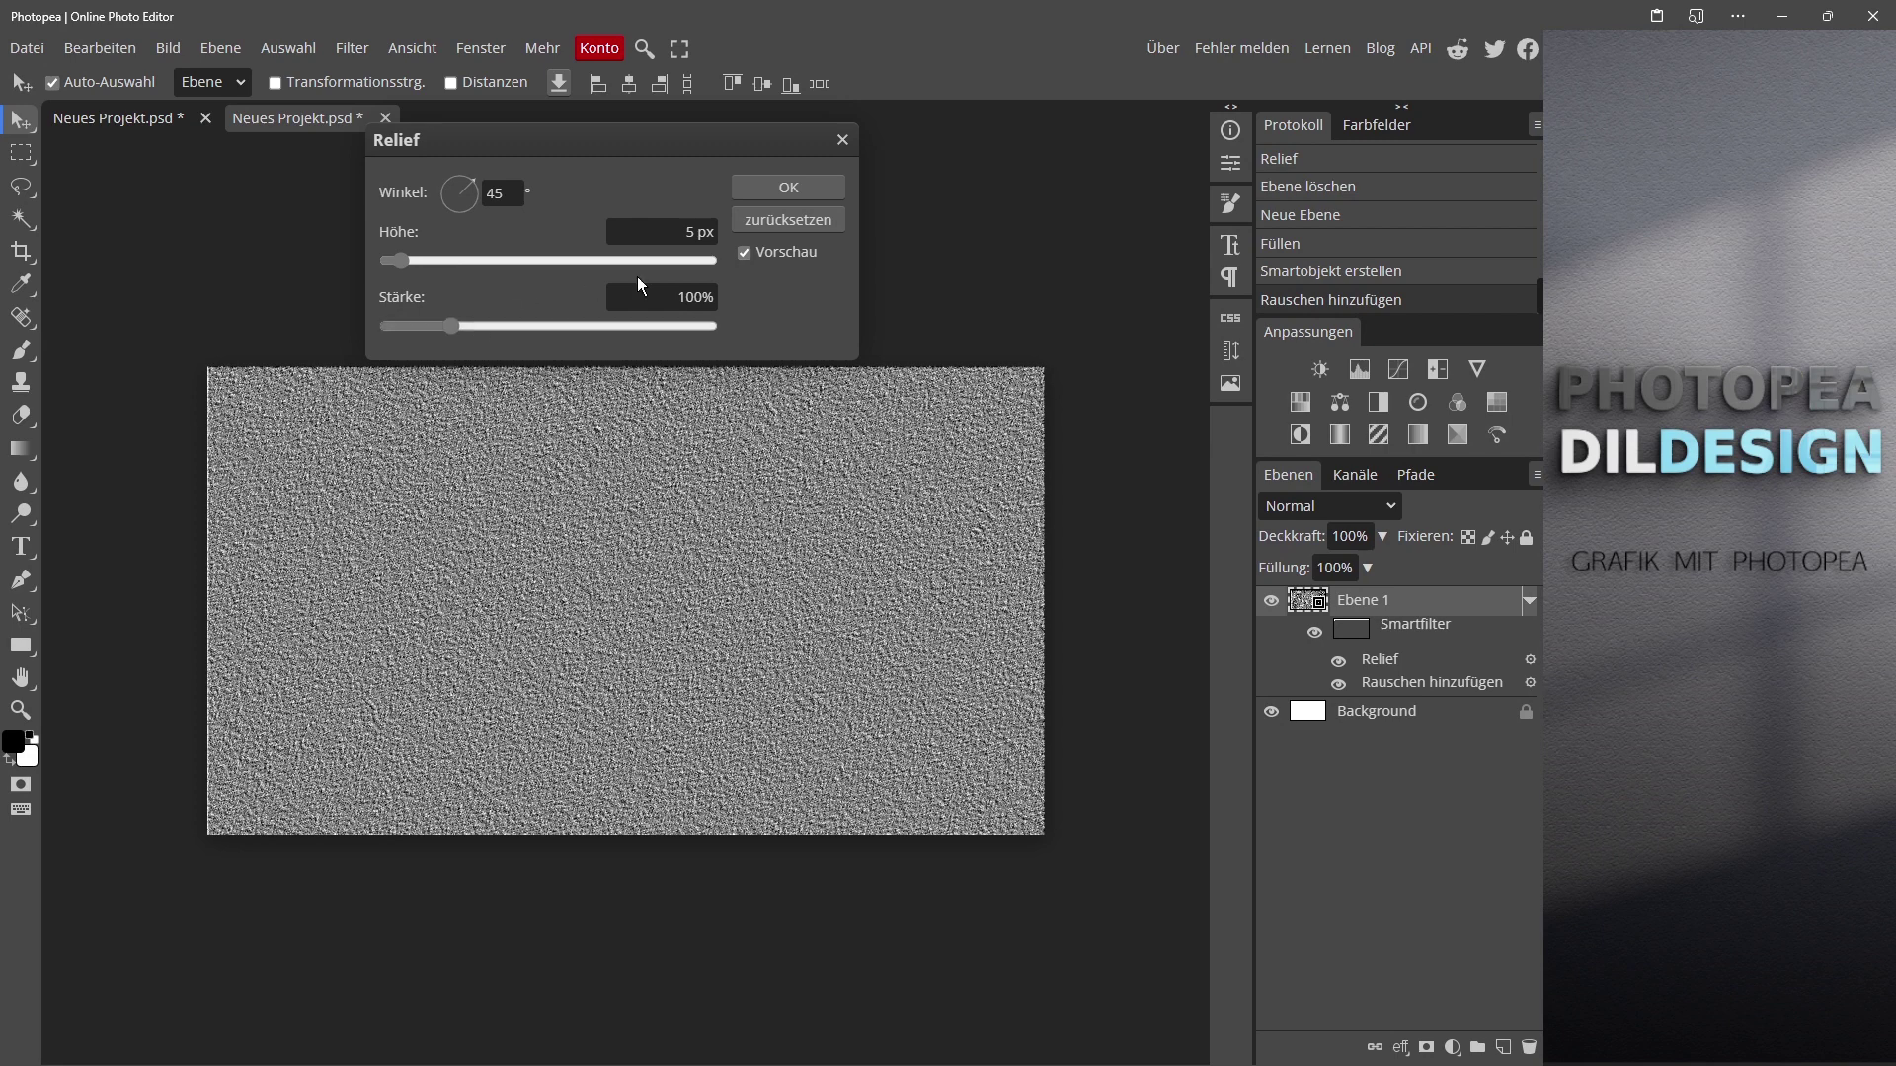
pyautogui.click(784, 189)
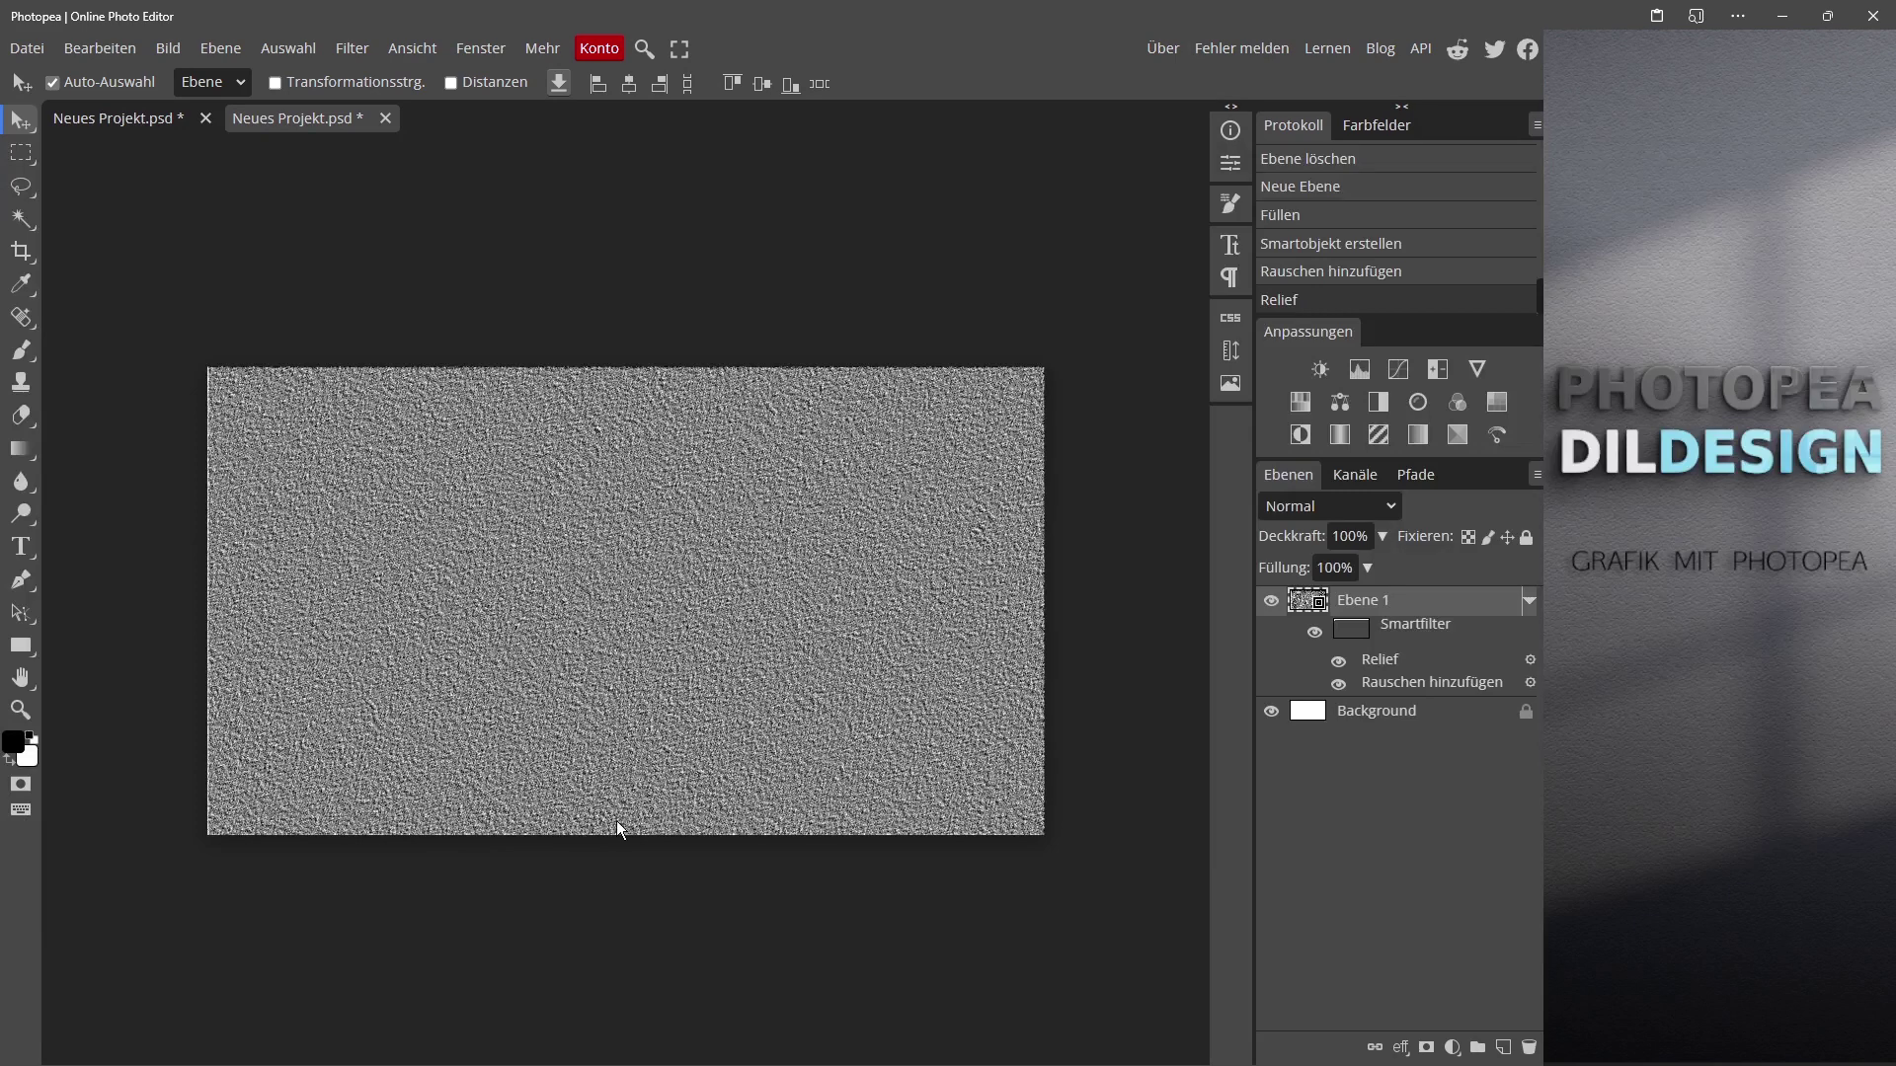
# Step: Create a second white-filled layer above Ebene 1 and convert it to a smart object
pyautogui.click(1504, 1049)
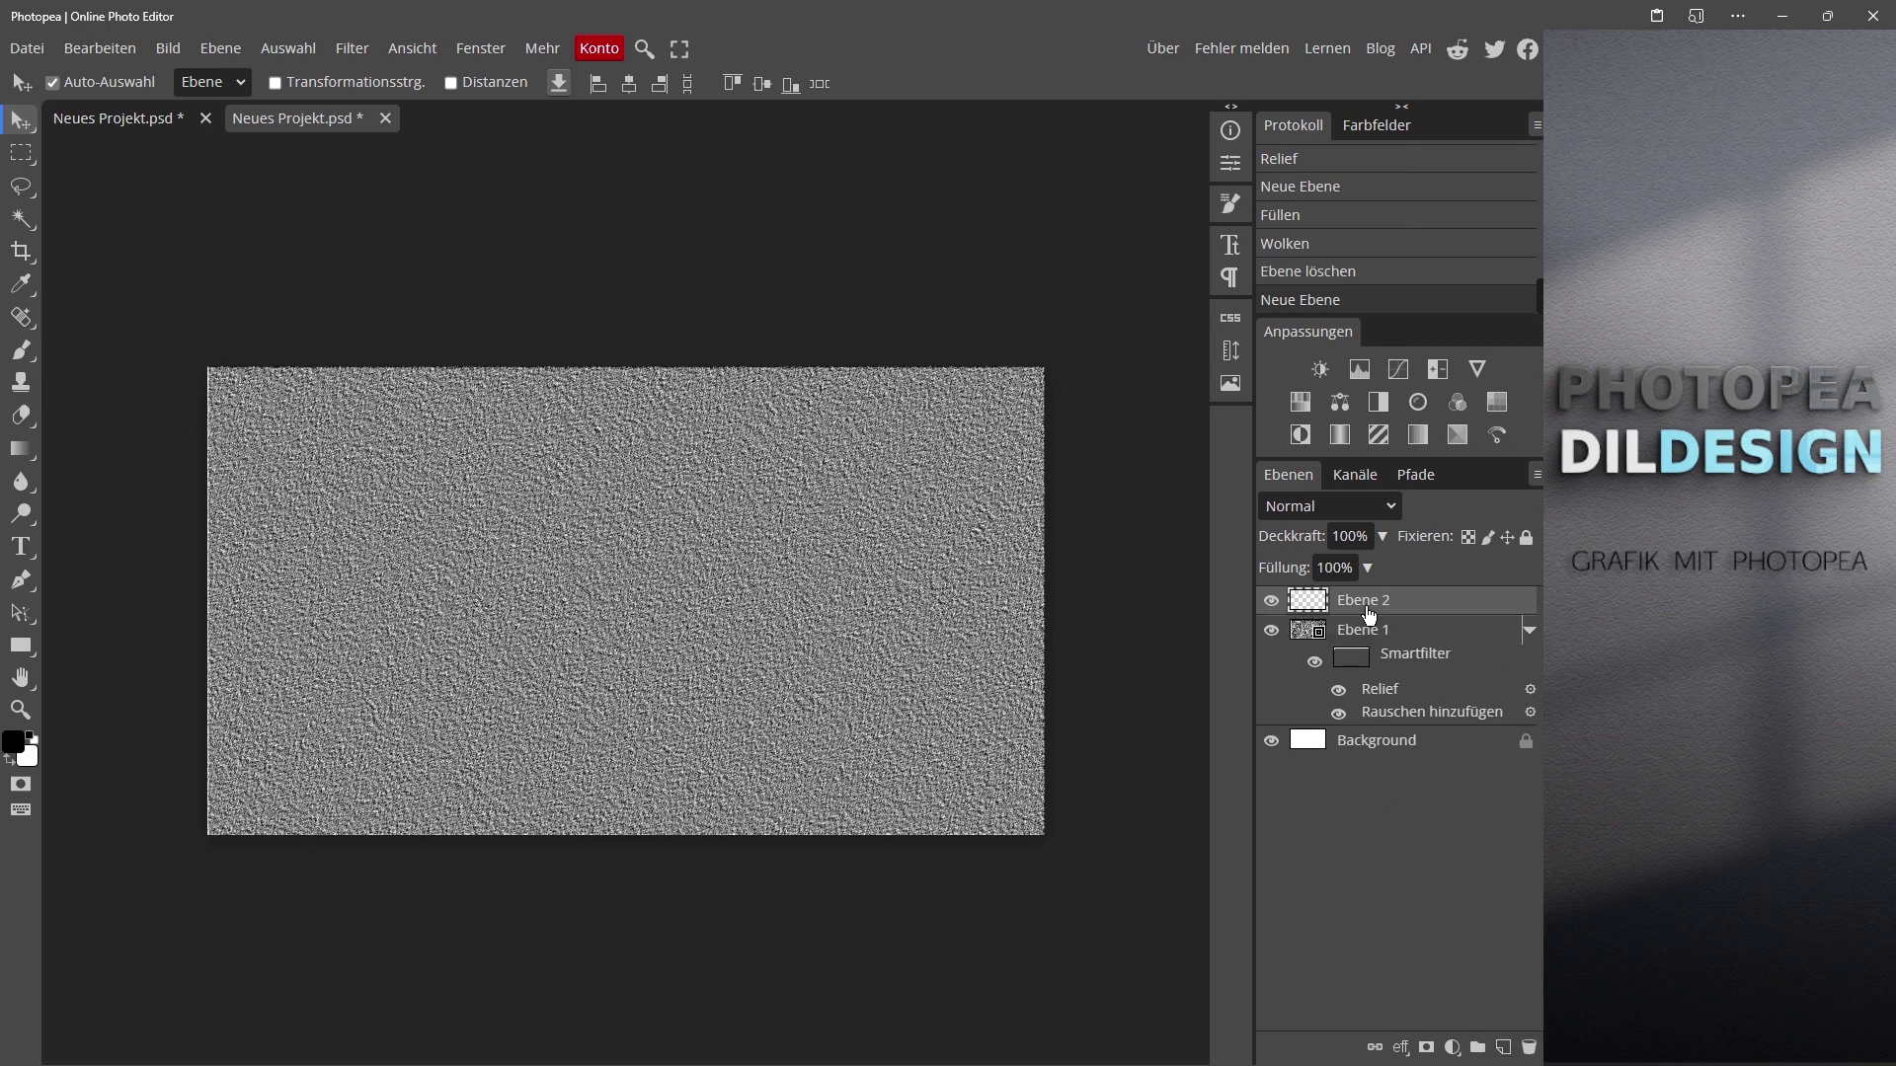
pyautogui.hotkey('ctrl', 'BackSpace')
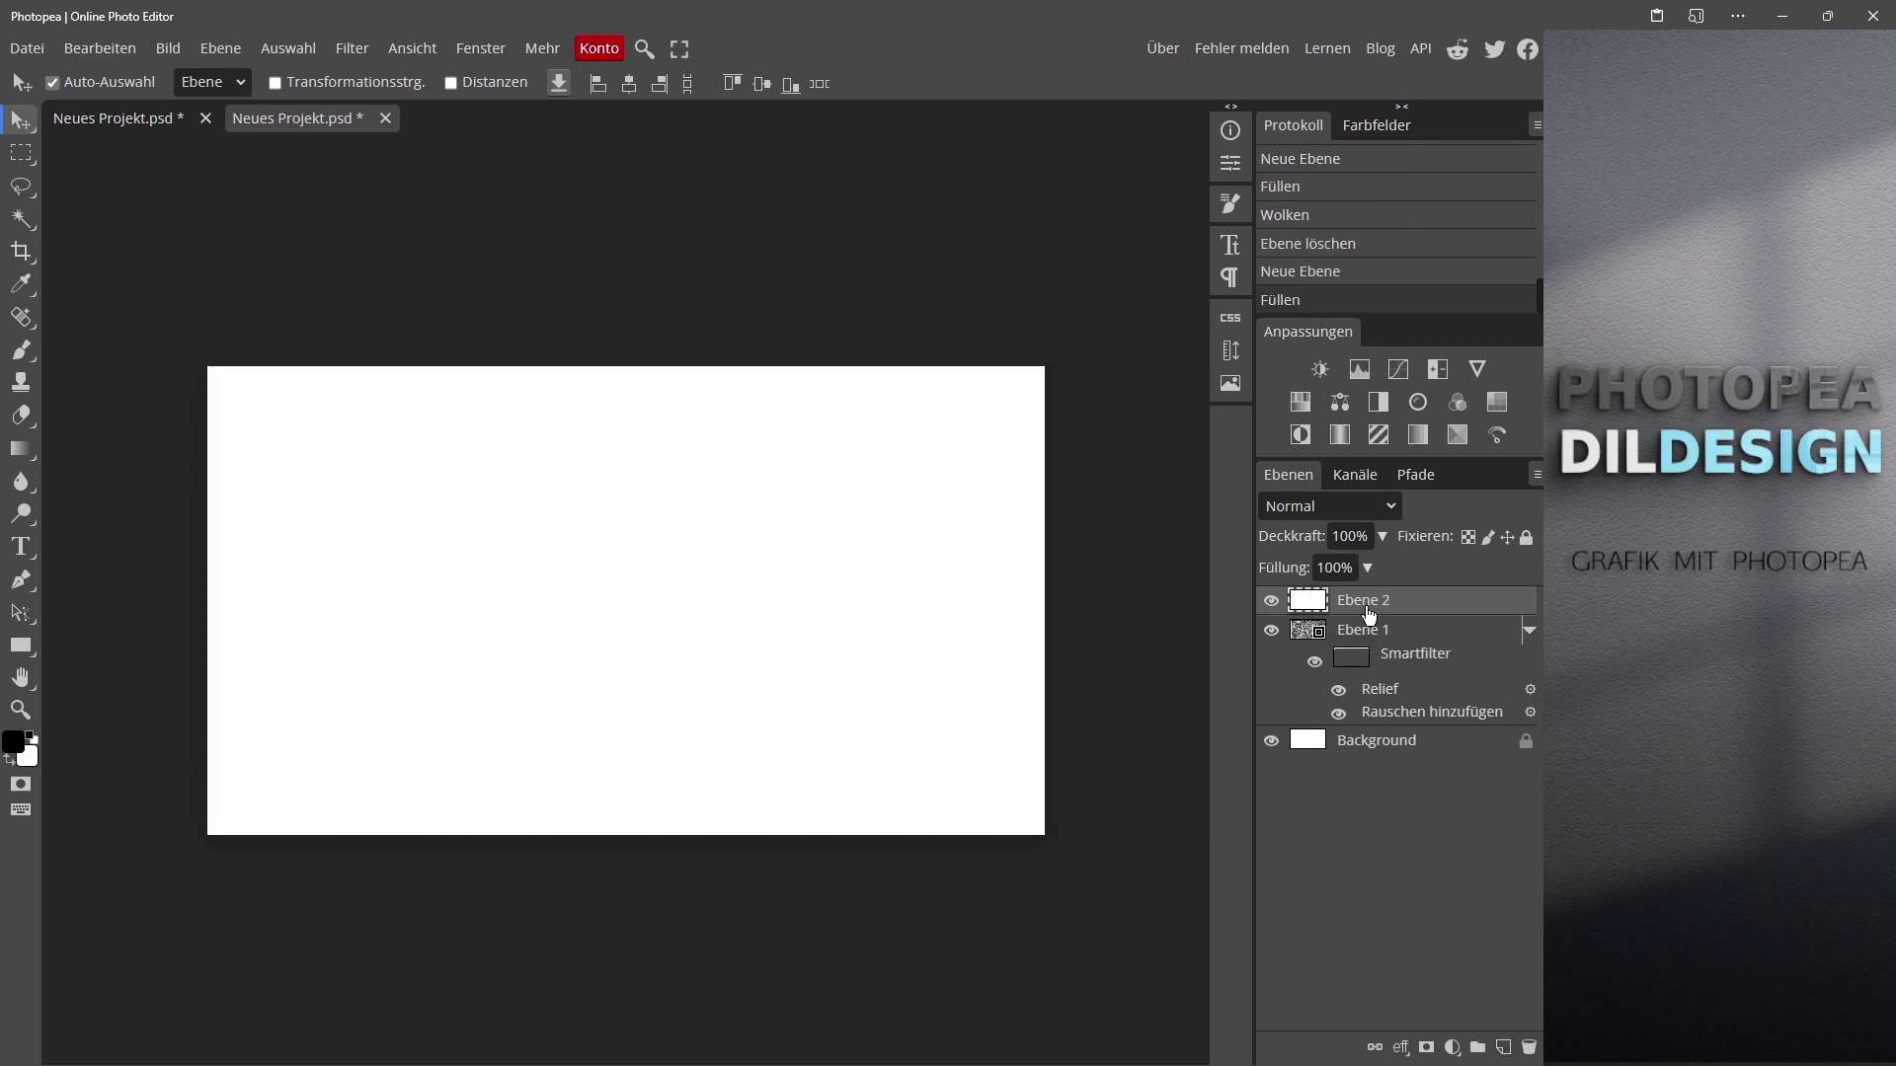
pyautogui.rightClick(1369, 614)
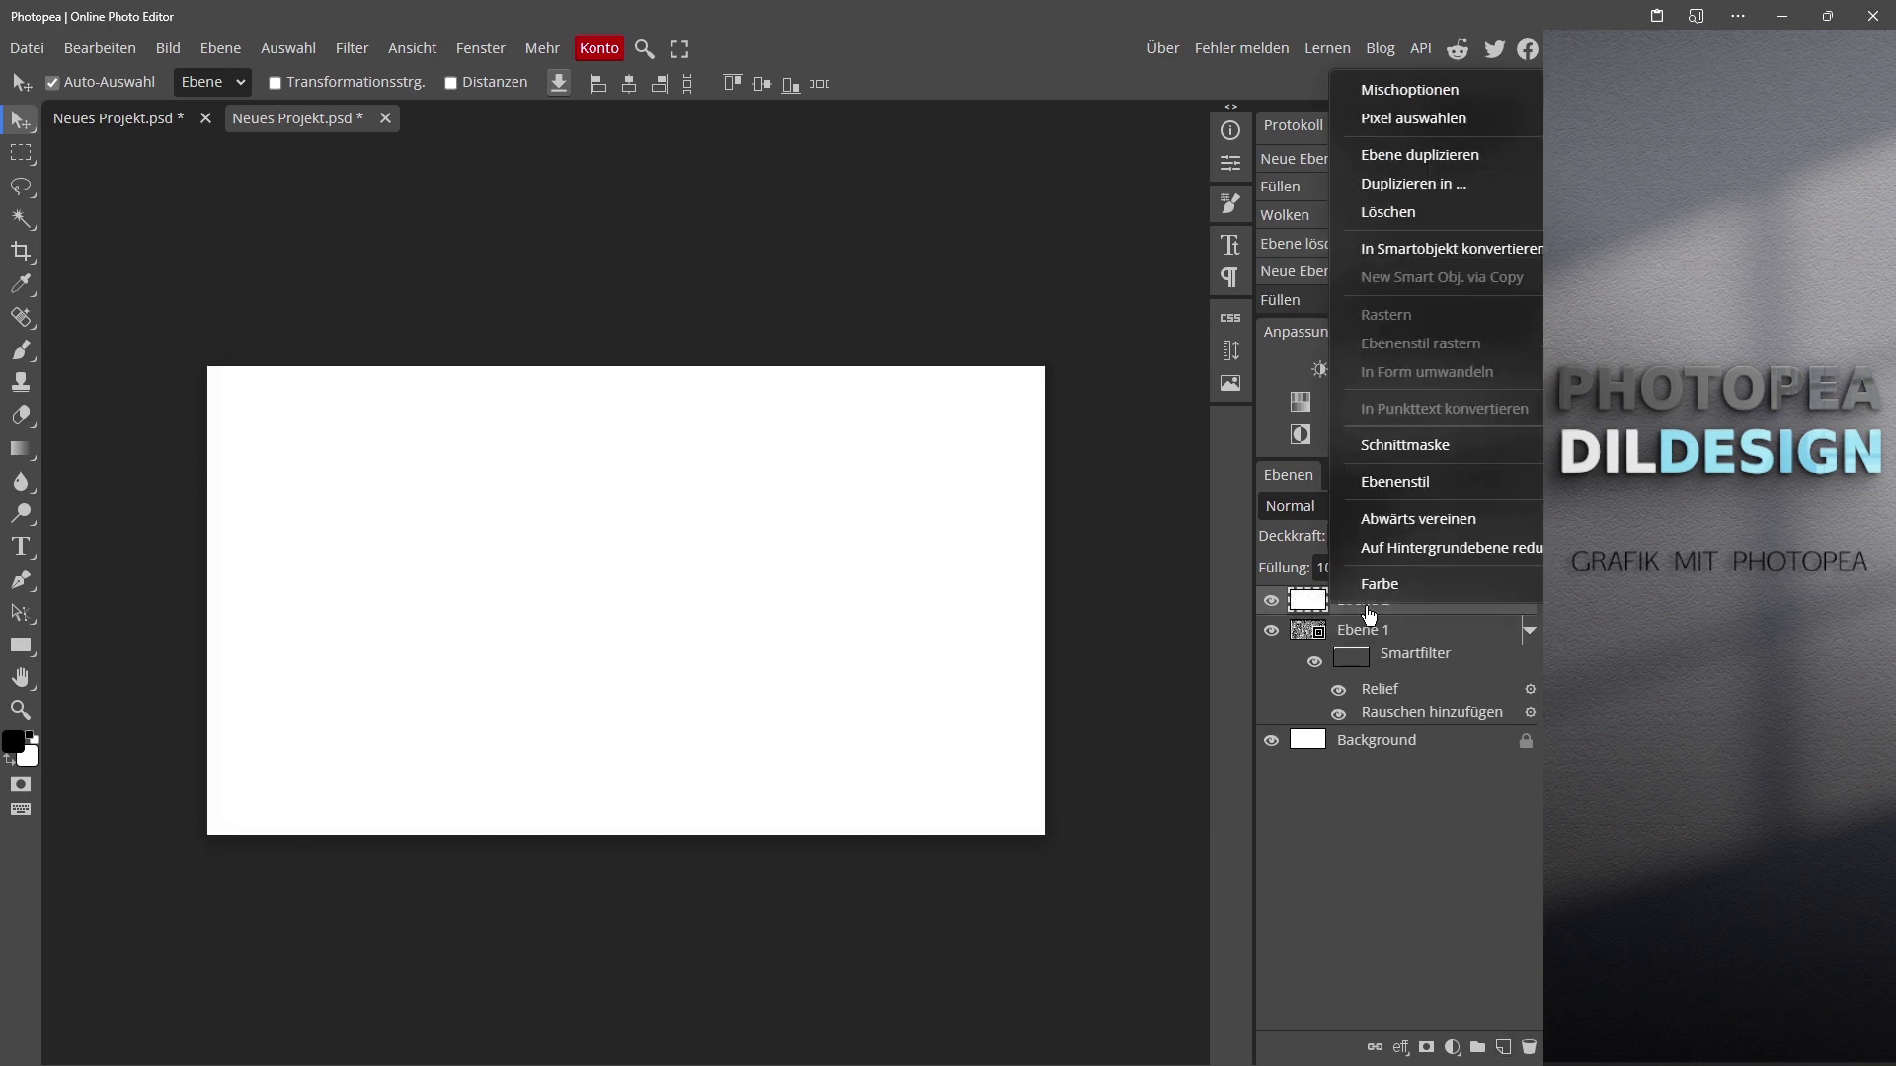
pyautogui.click(1384, 249)
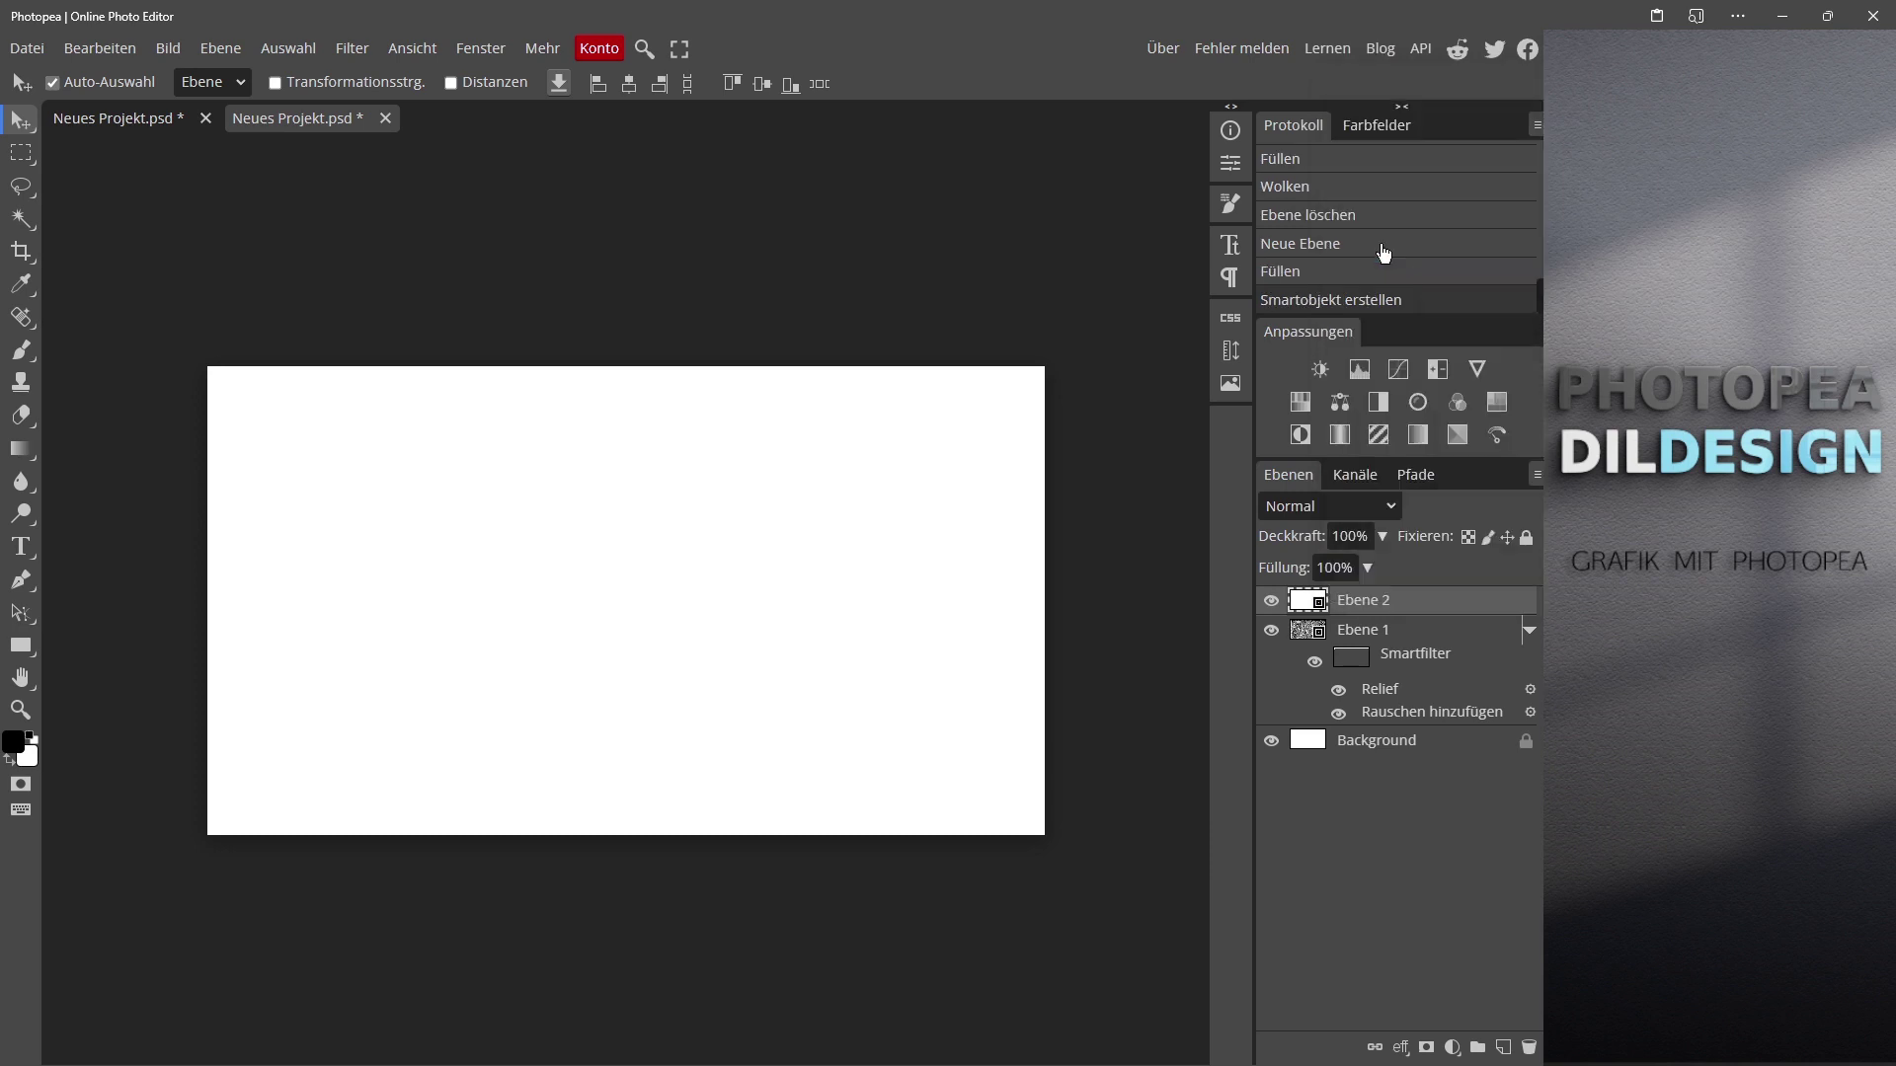
# Step: Apply the Wolken (clouds) render filter to Ebene 2
pyautogui.click(345, 47)
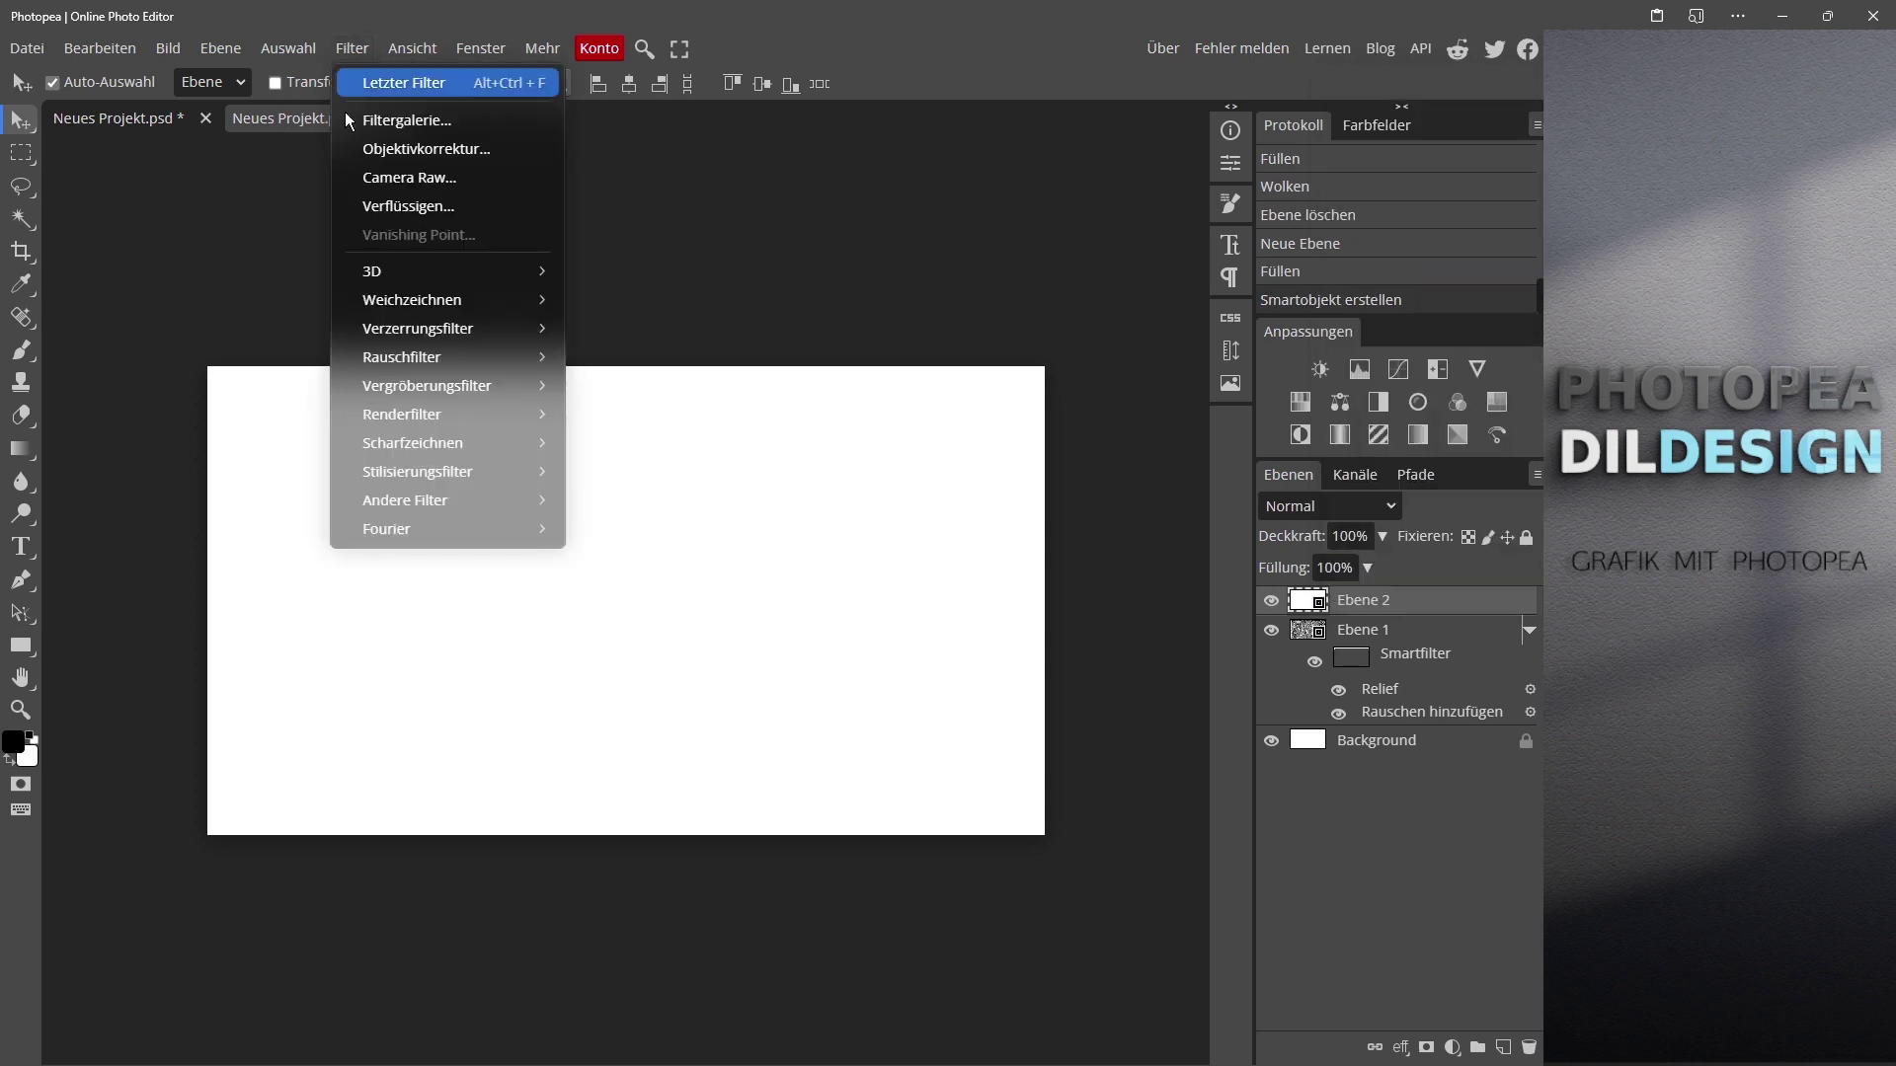
pyautogui.moveTo(405, 414)
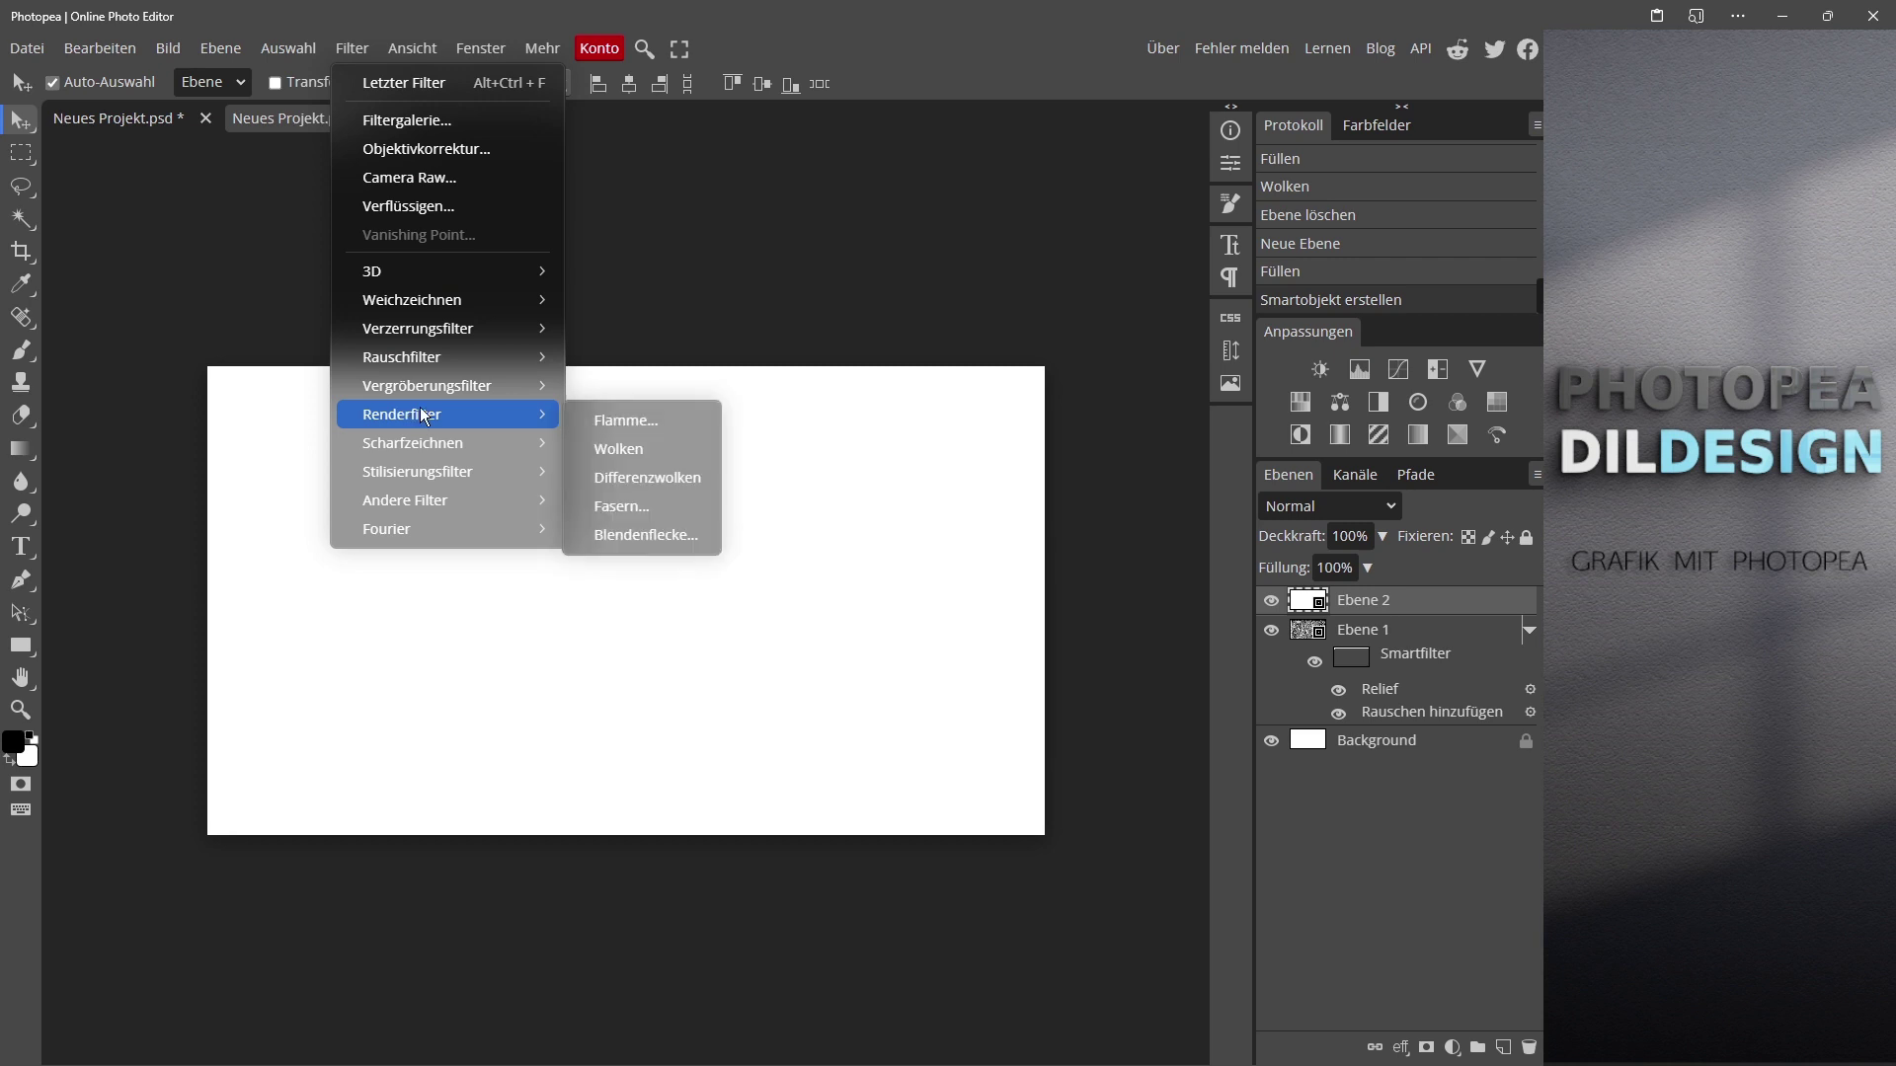
pyautogui.click(608, 450)
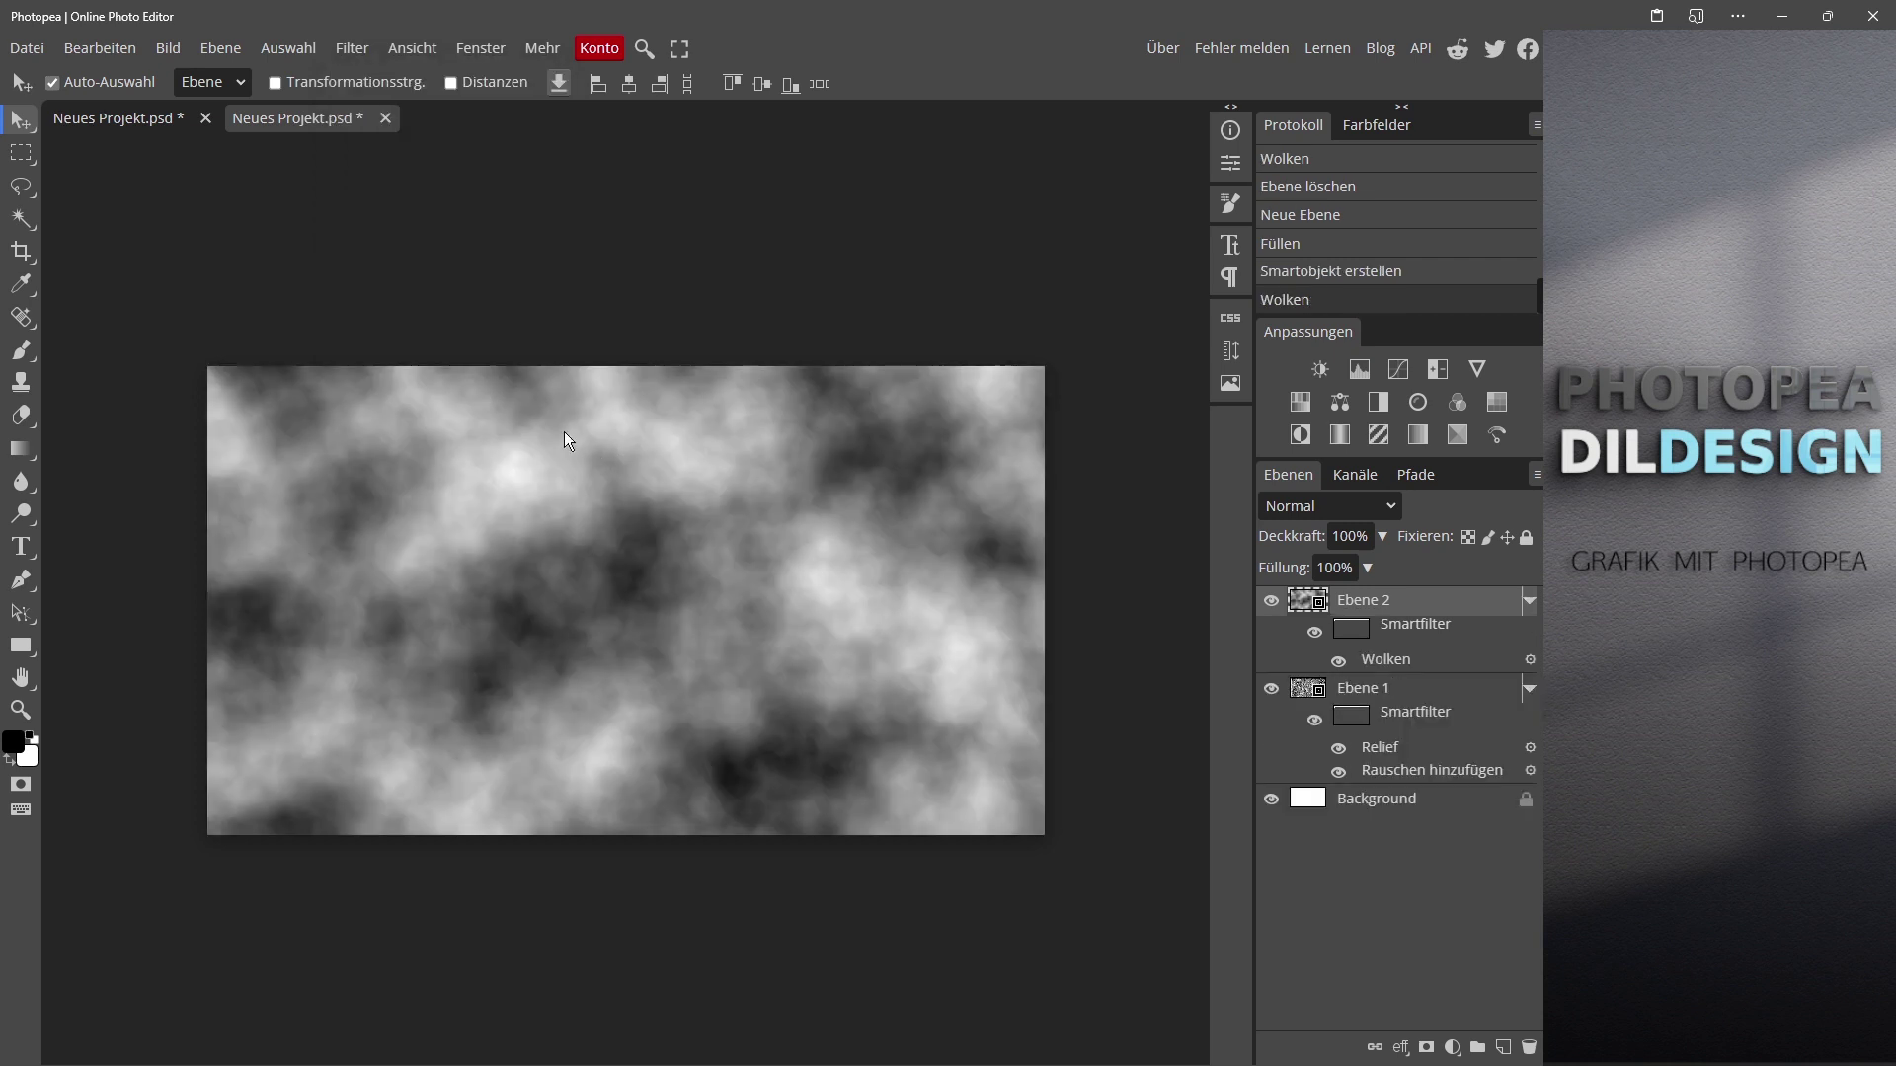
# Step: Apply the Relief filter to Ebene 2 with a 45° angle, 5 px height and 164% strength
pyautogui.click(353, 47)
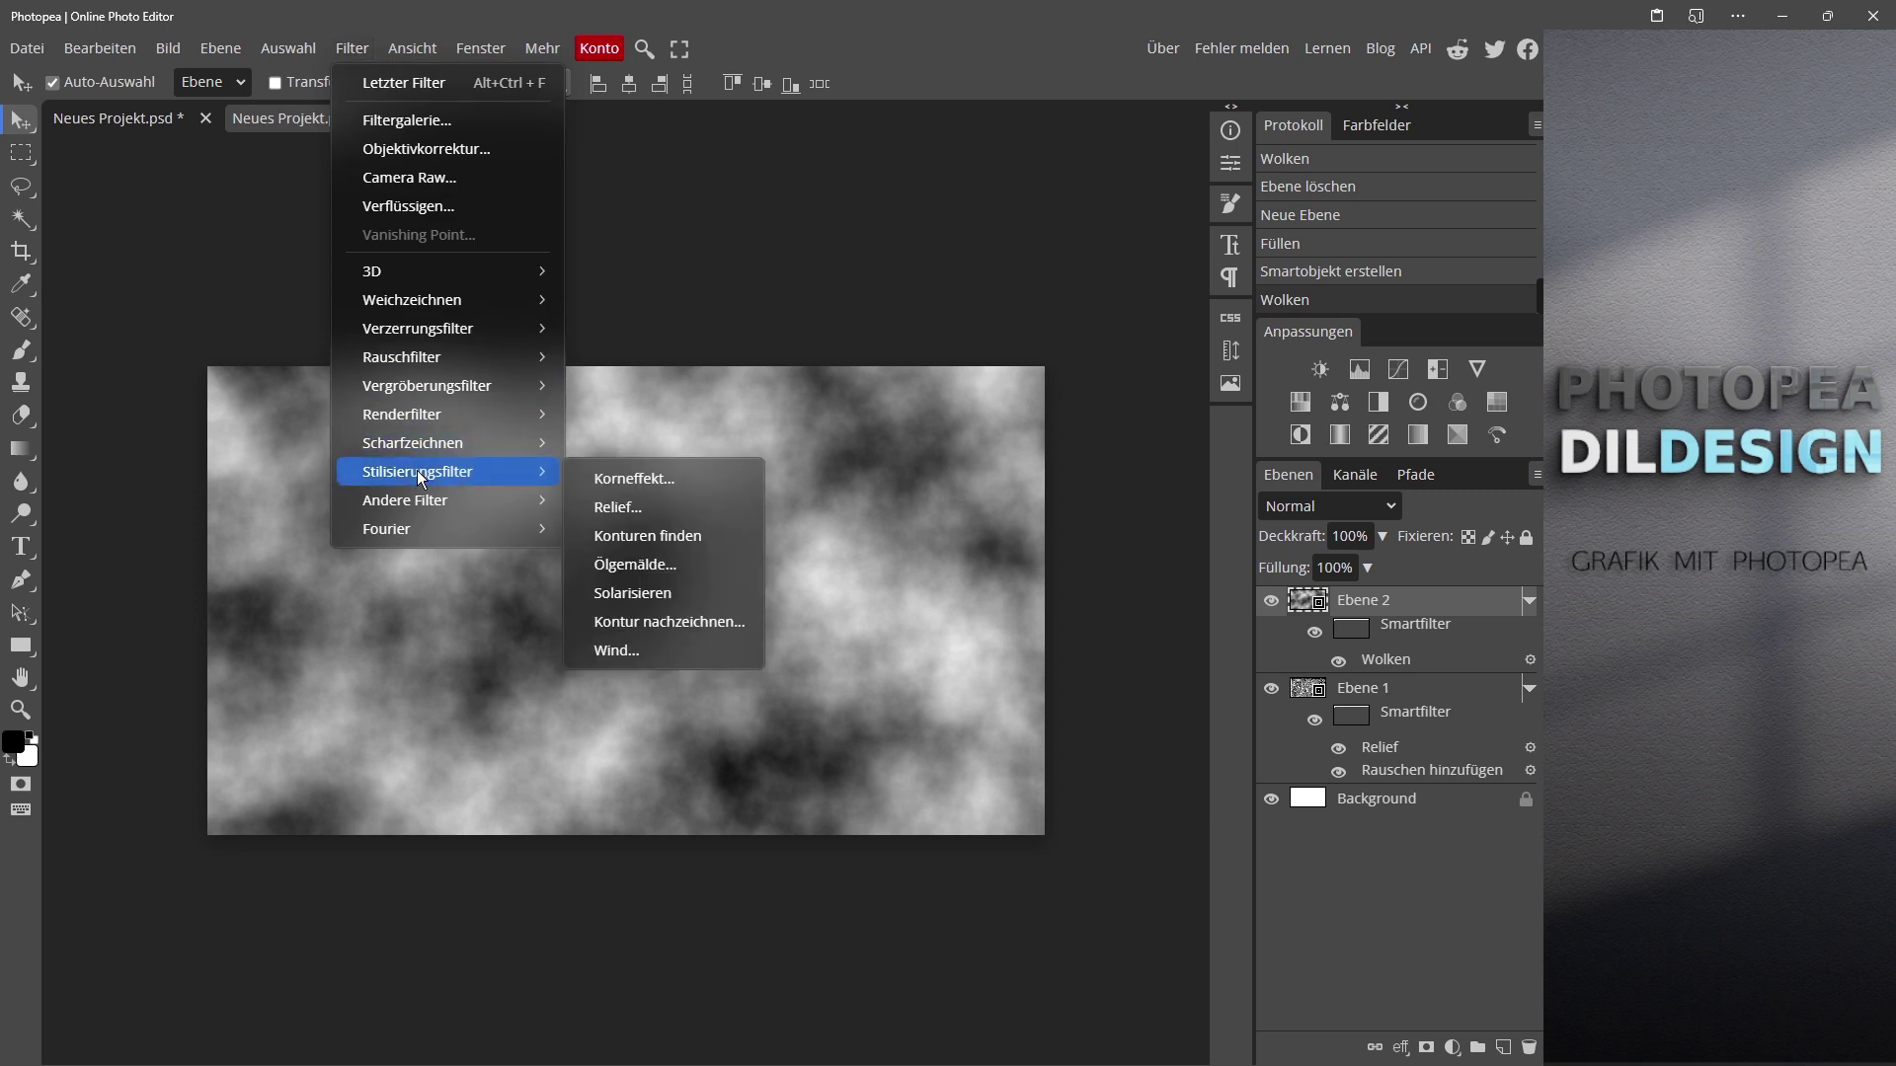
pyautogui.click(615, 508)
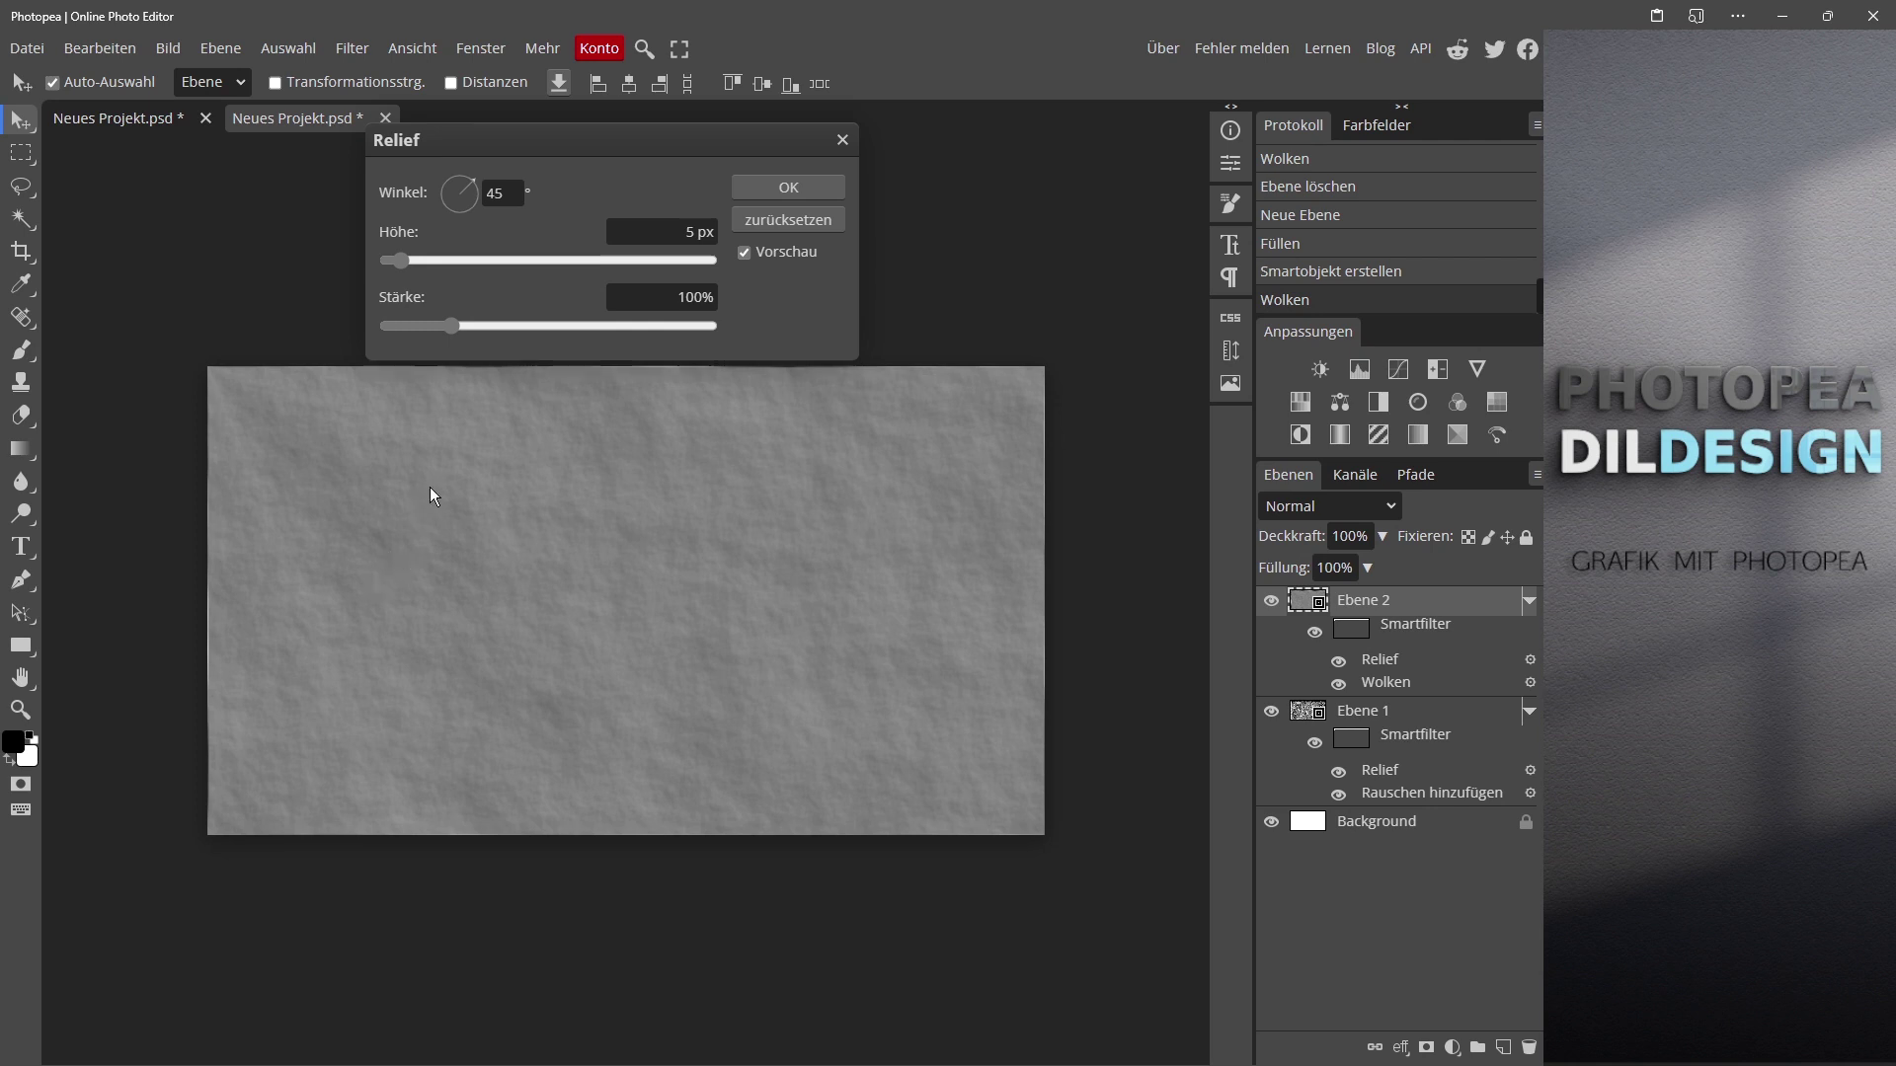
pyautogui.click(451, 322)
pyautogui.click(494, 321)
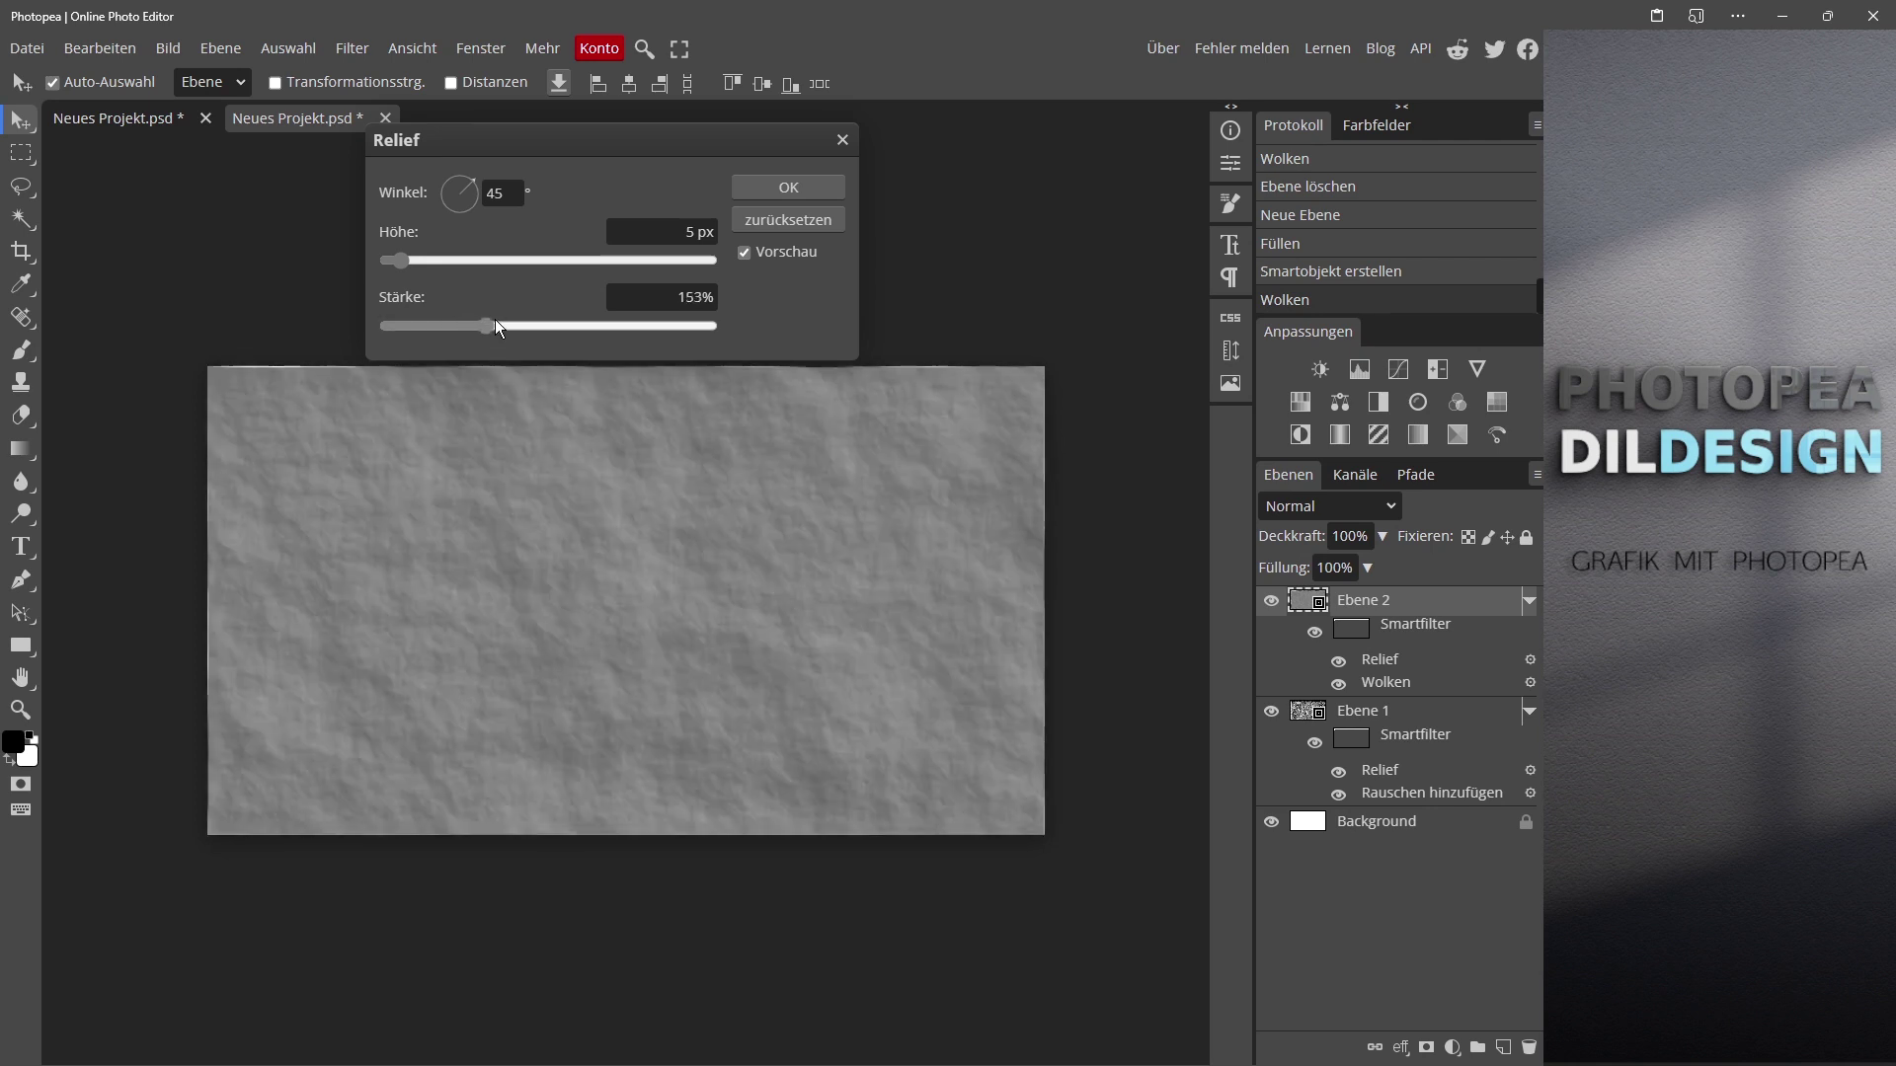
pyautogui.click(493, 322)
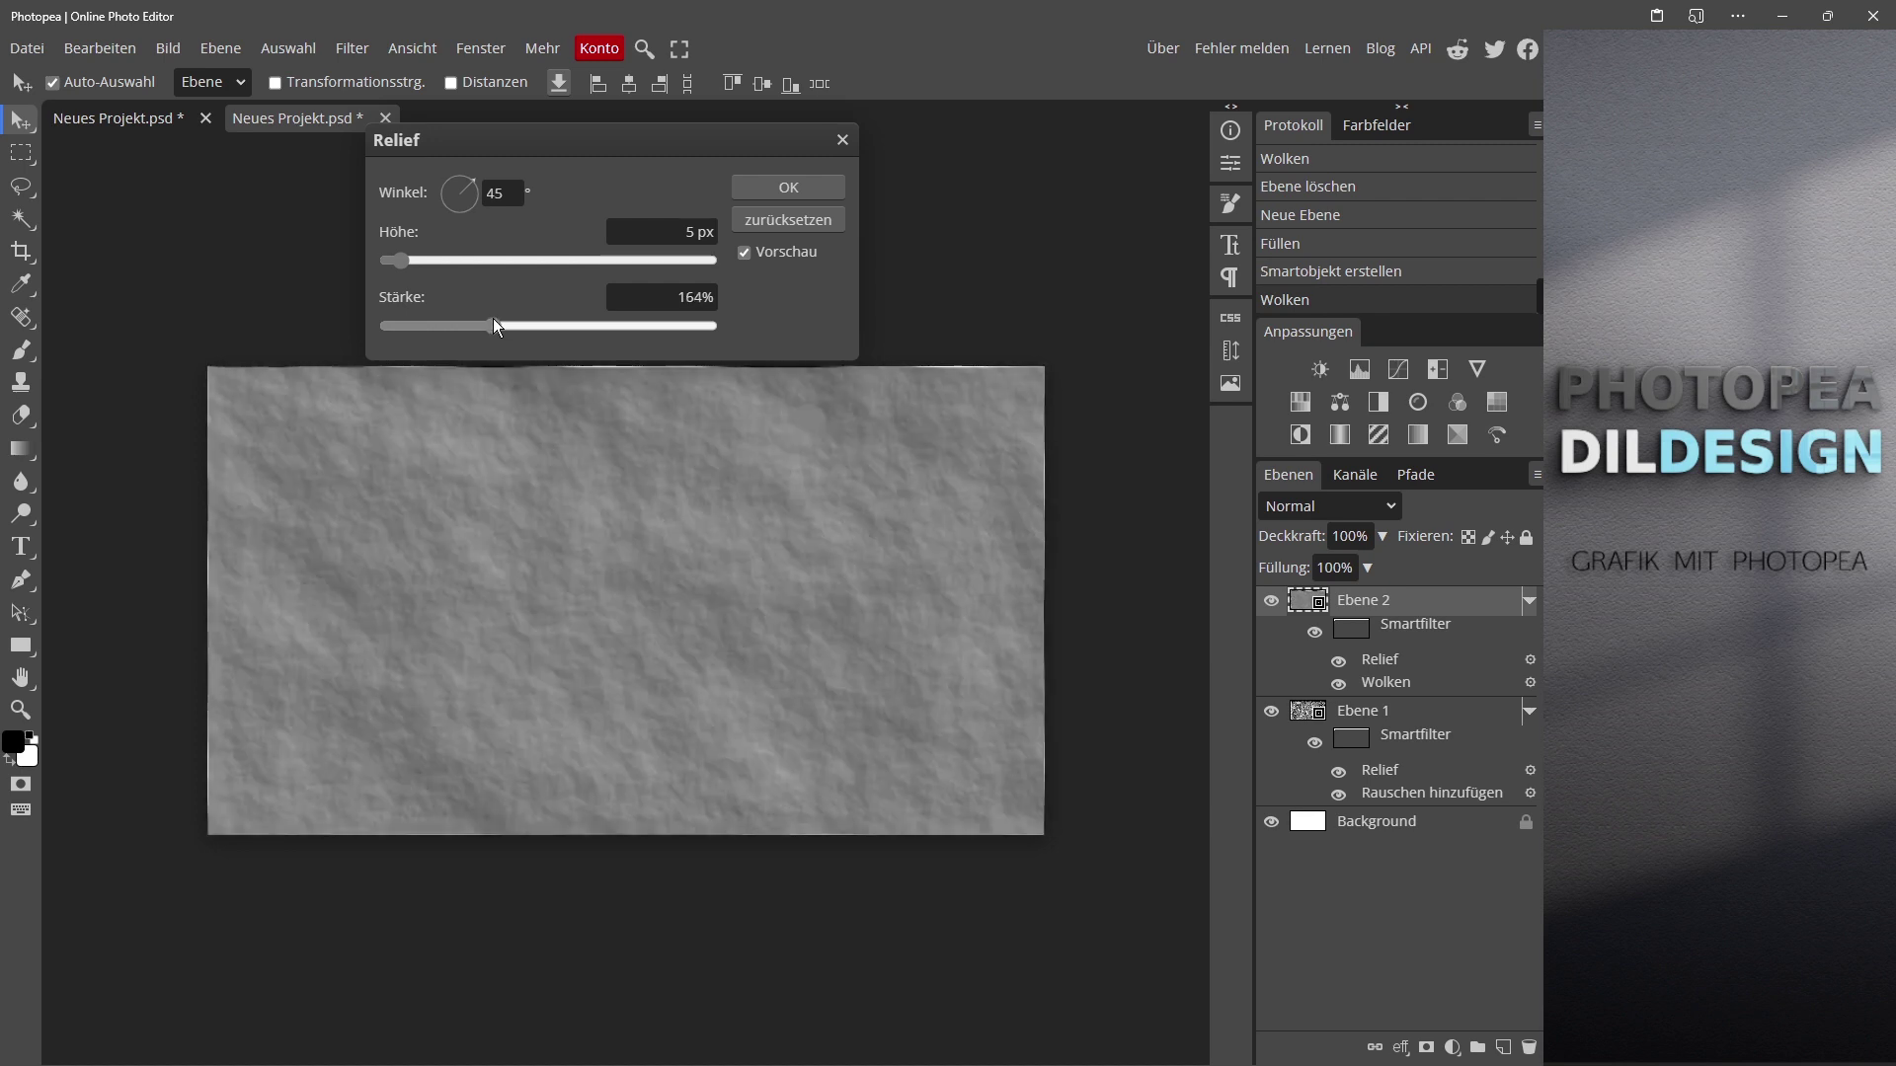
pyautogui.click(783, 190)
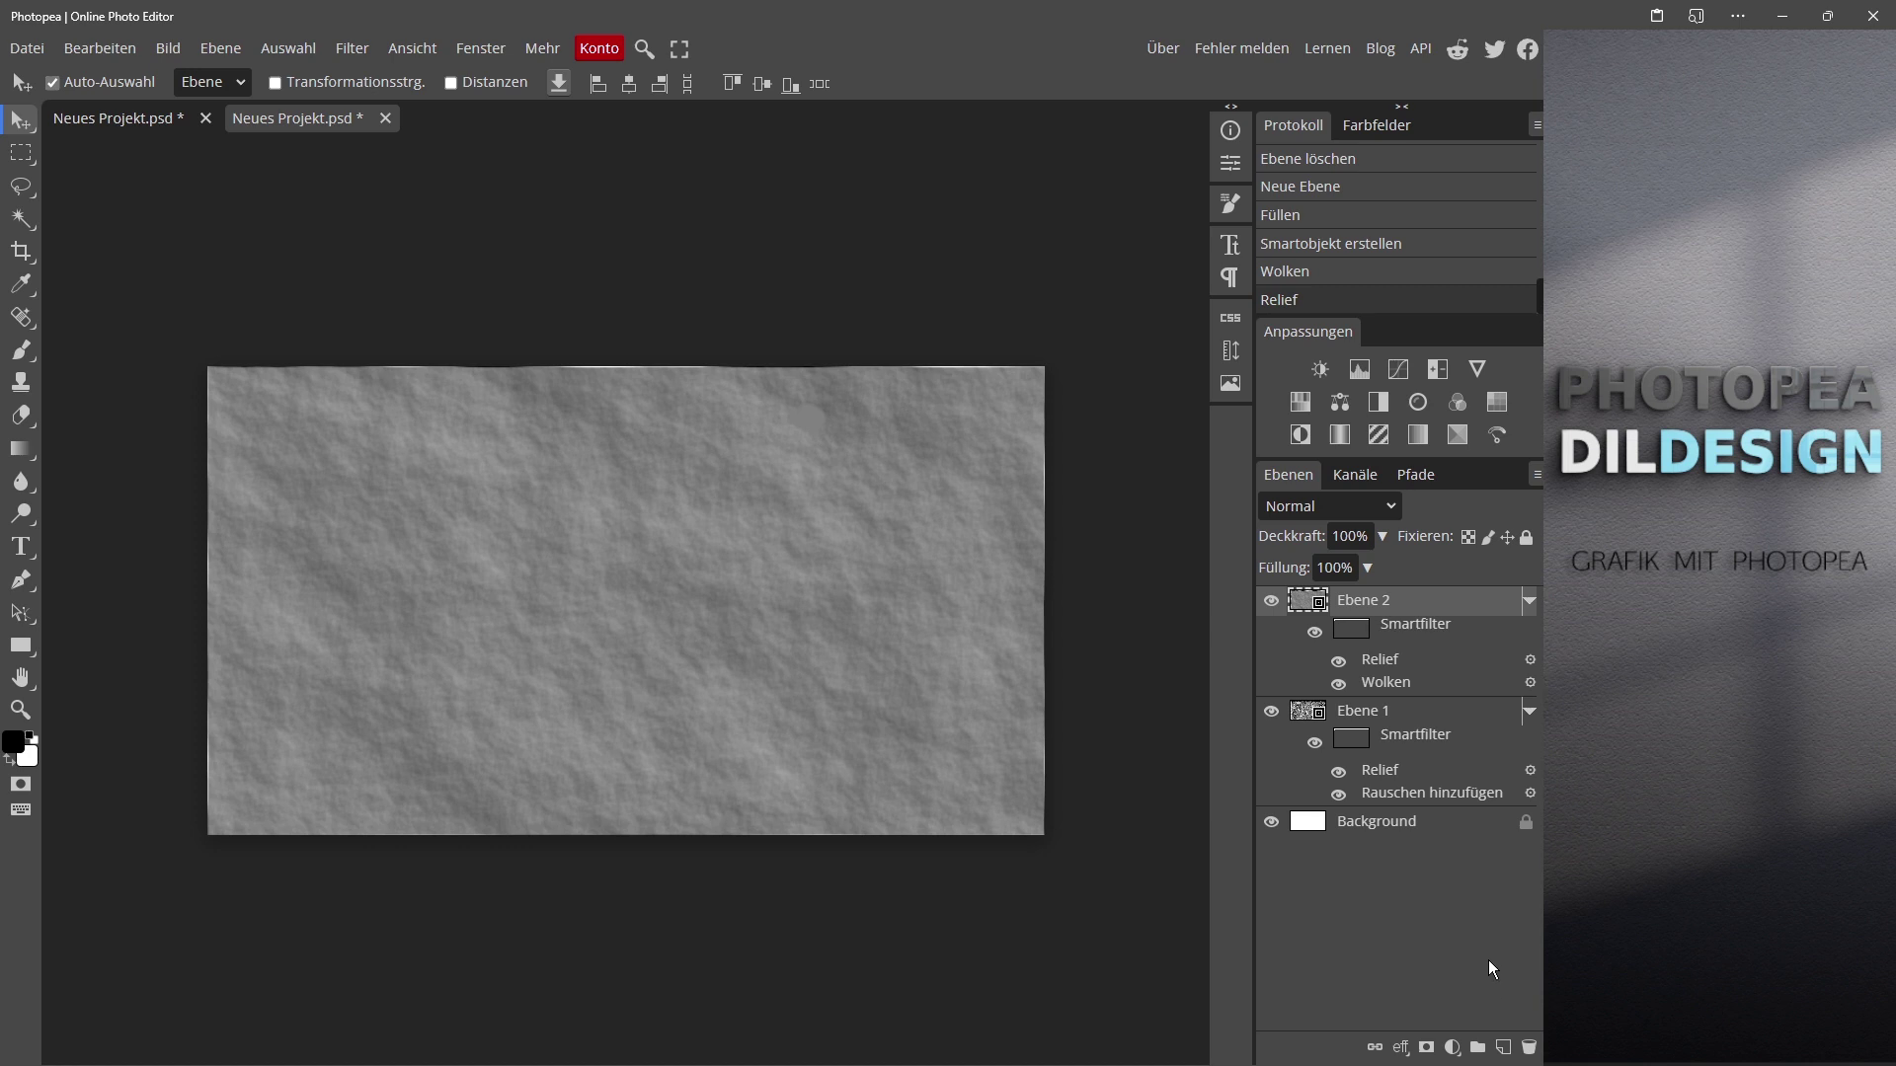
# Step: Create a third white-filled layer above Ebene 2 and convert it to a smart object
pyautogui.click(1504, 1049)
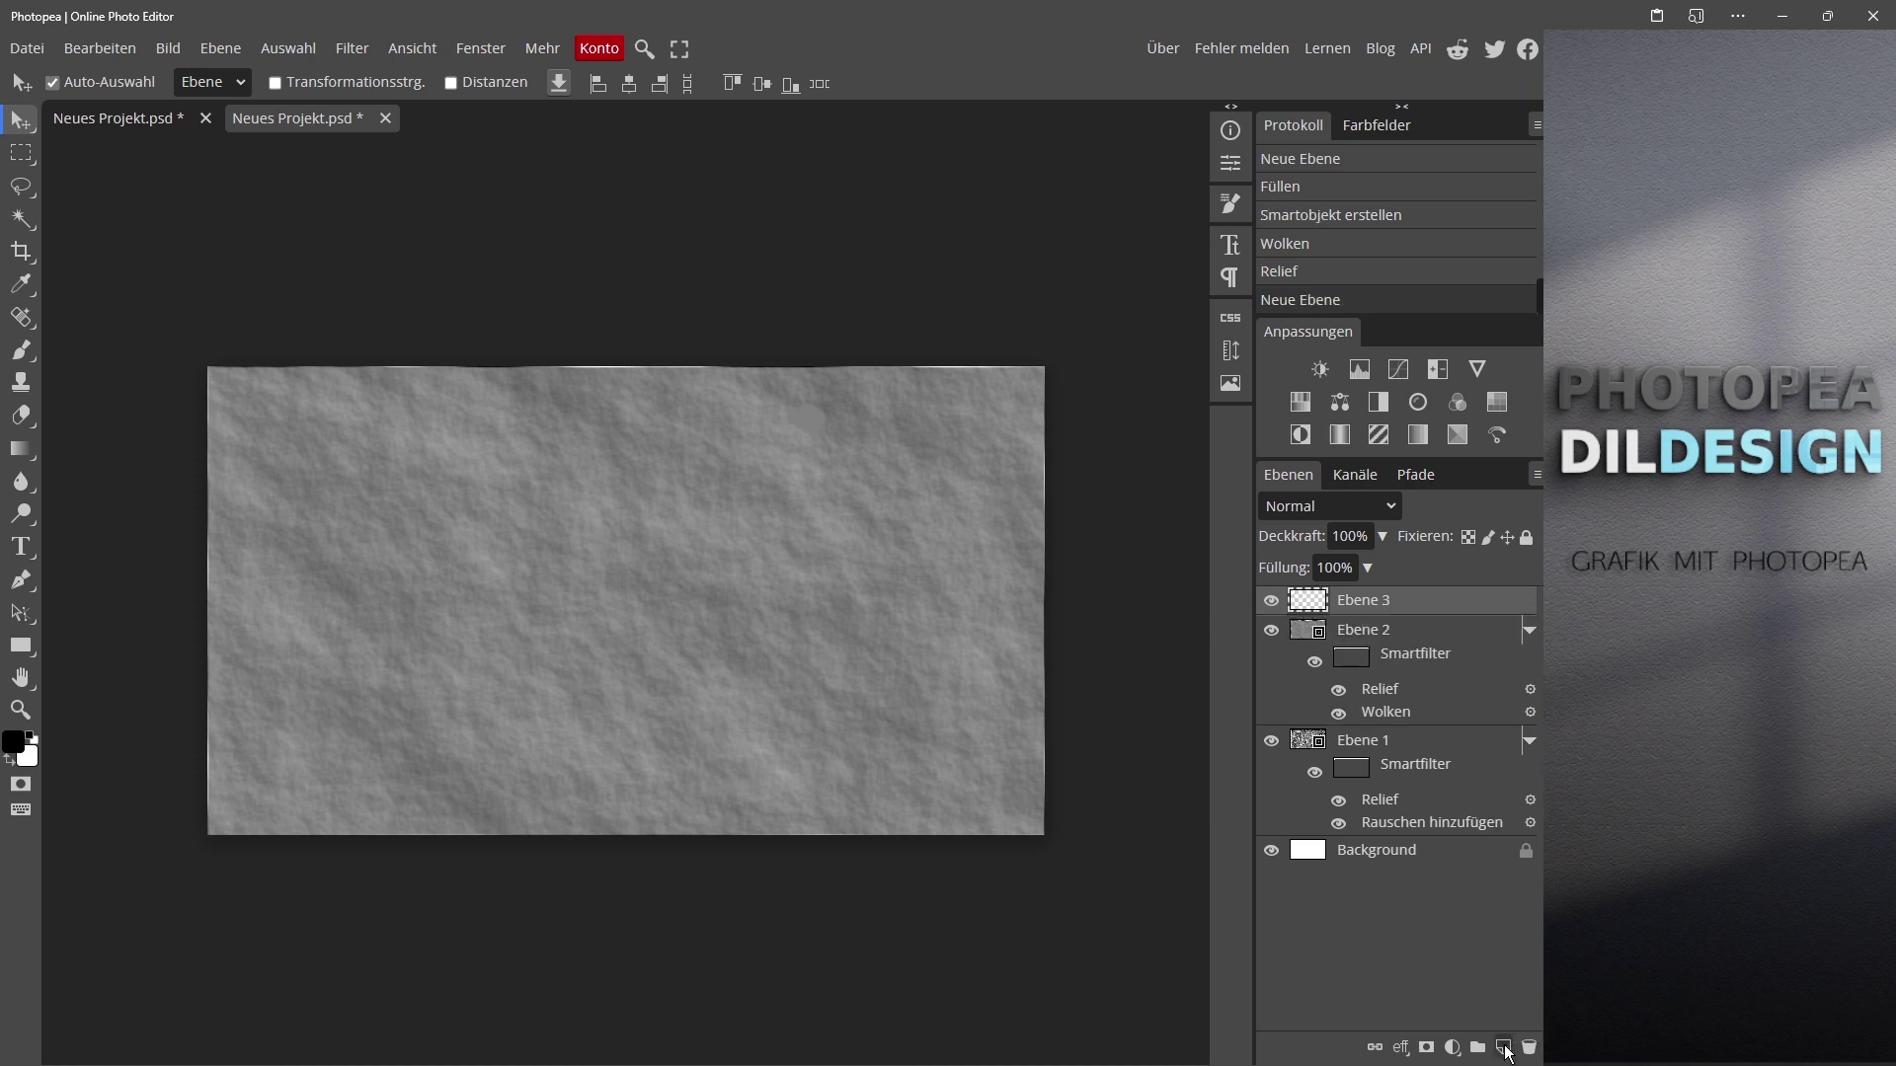
pyautogui.hotkey('ctrl', 'BackSpace')
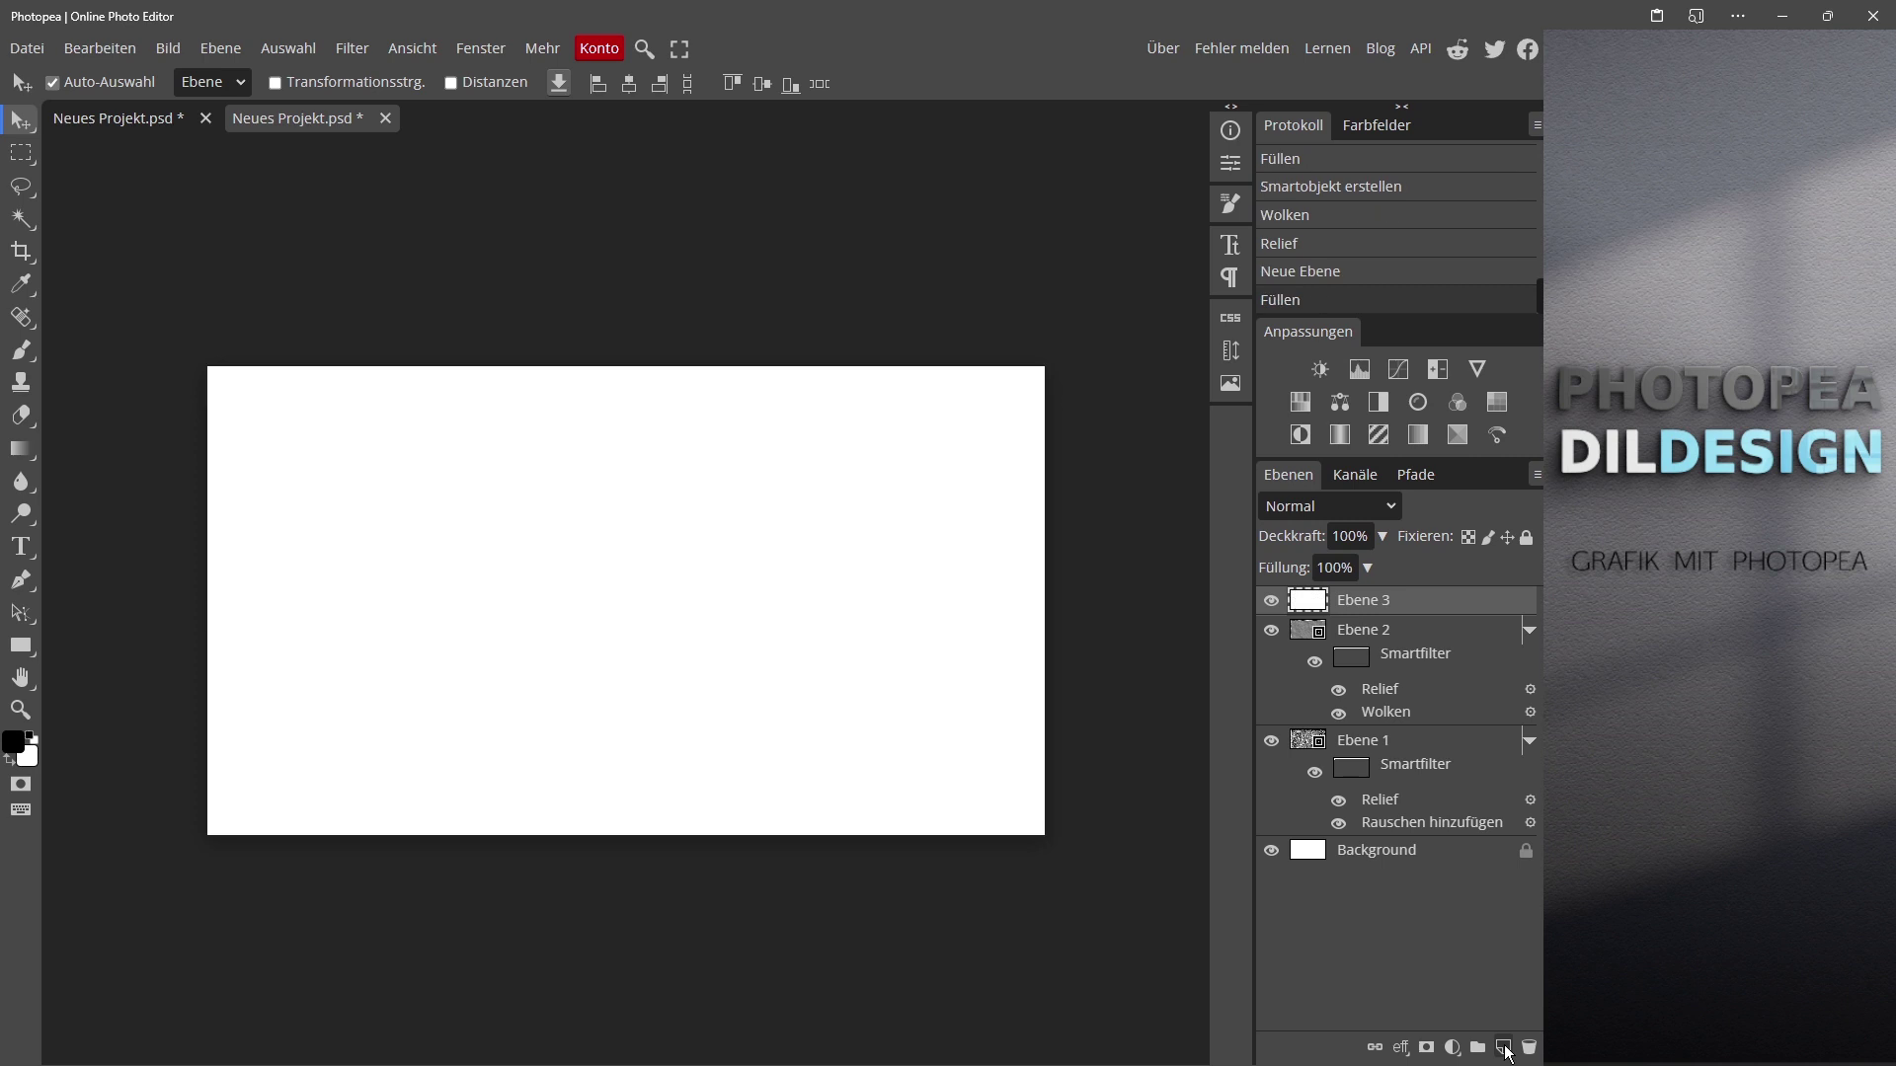
pyautogui.rightClick(1427, 605)
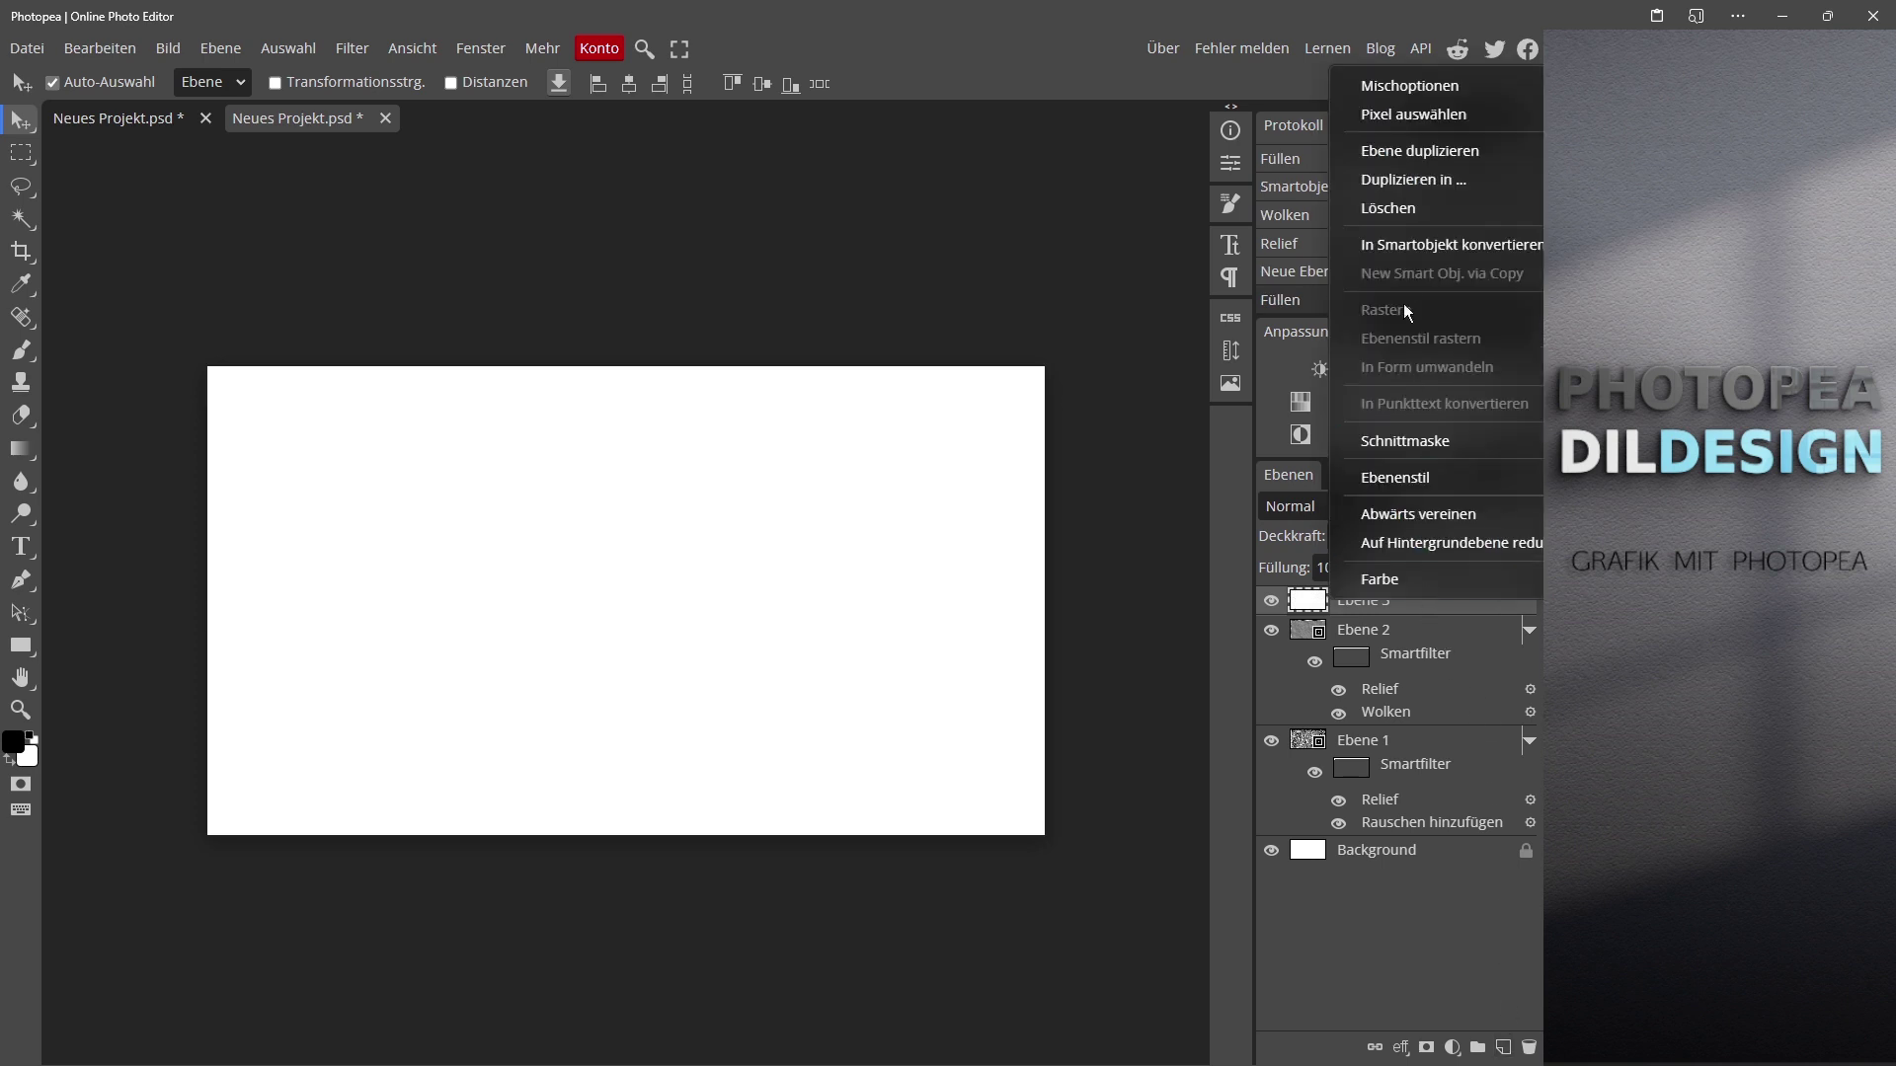
pyautogui.click(1407, 244)
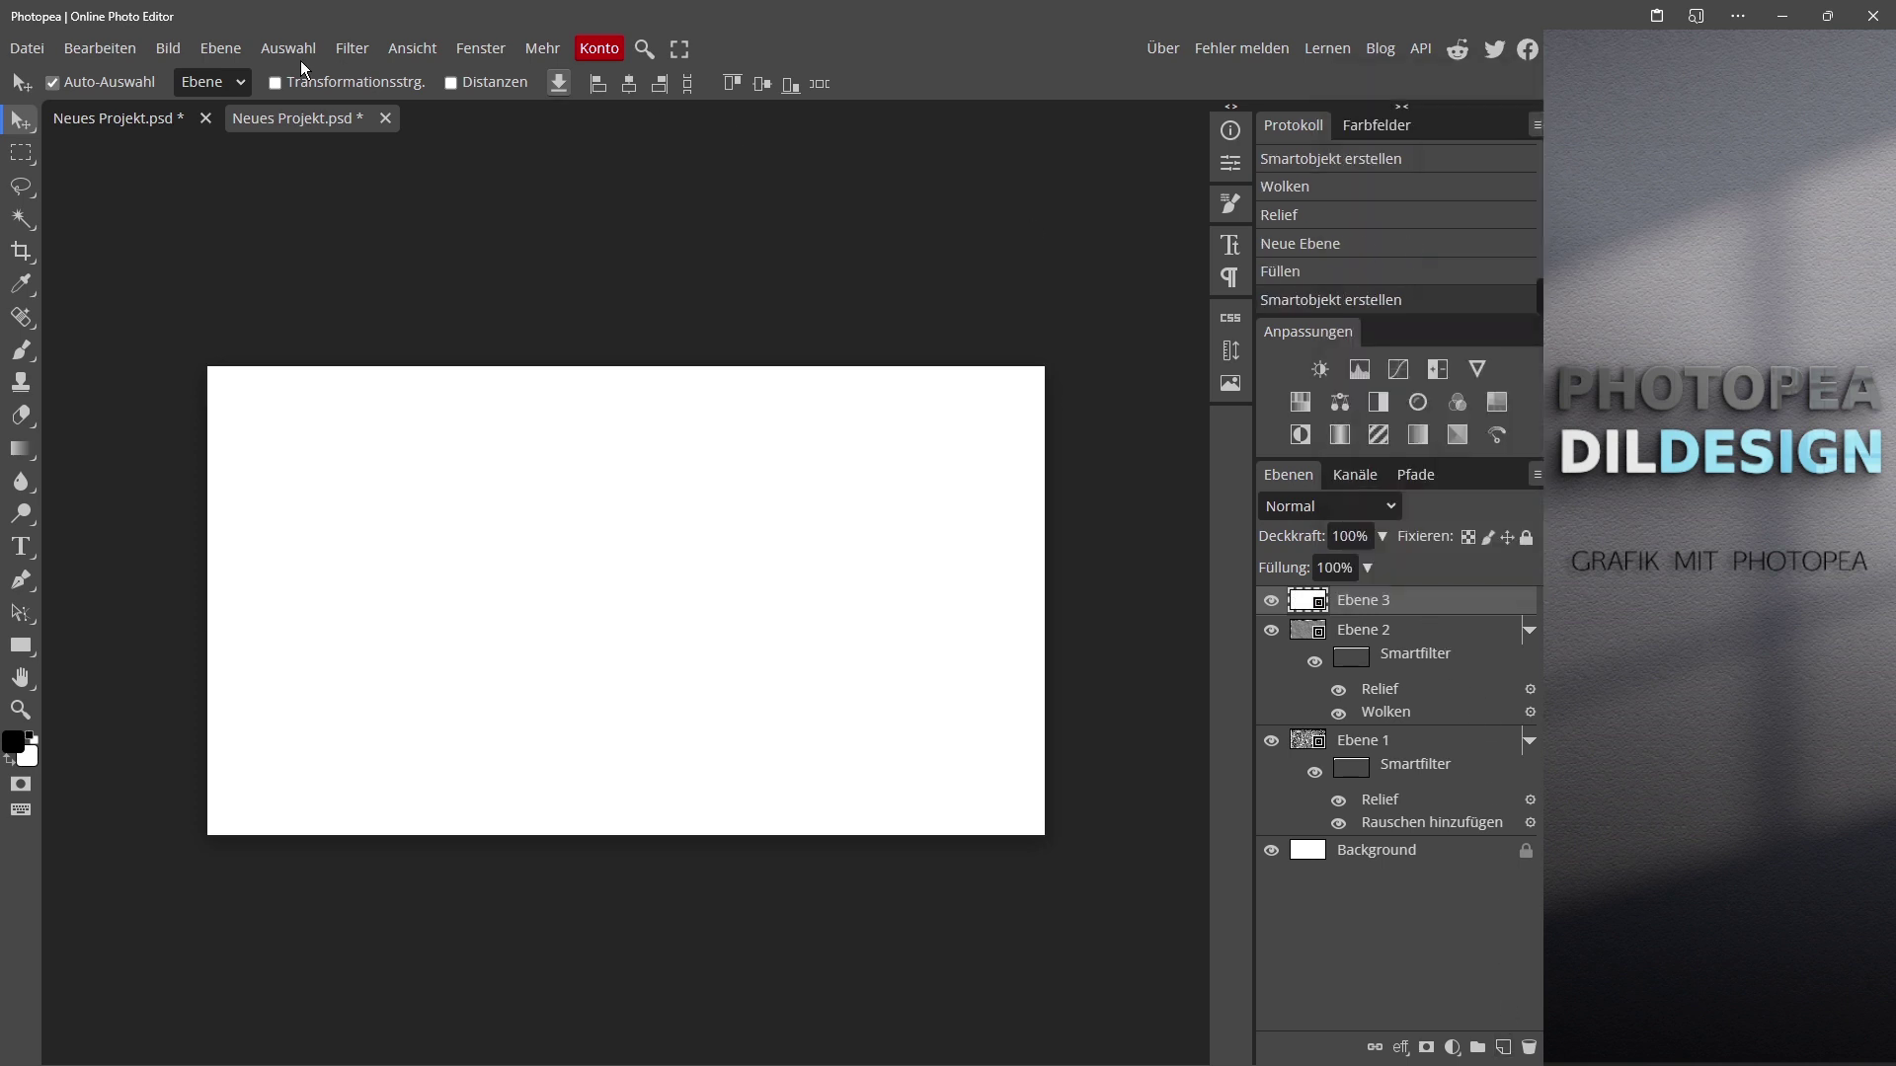
# Step: Apply the Wolken (clouds) render filter to Ebene 3
pyautogui.click(359, 48)
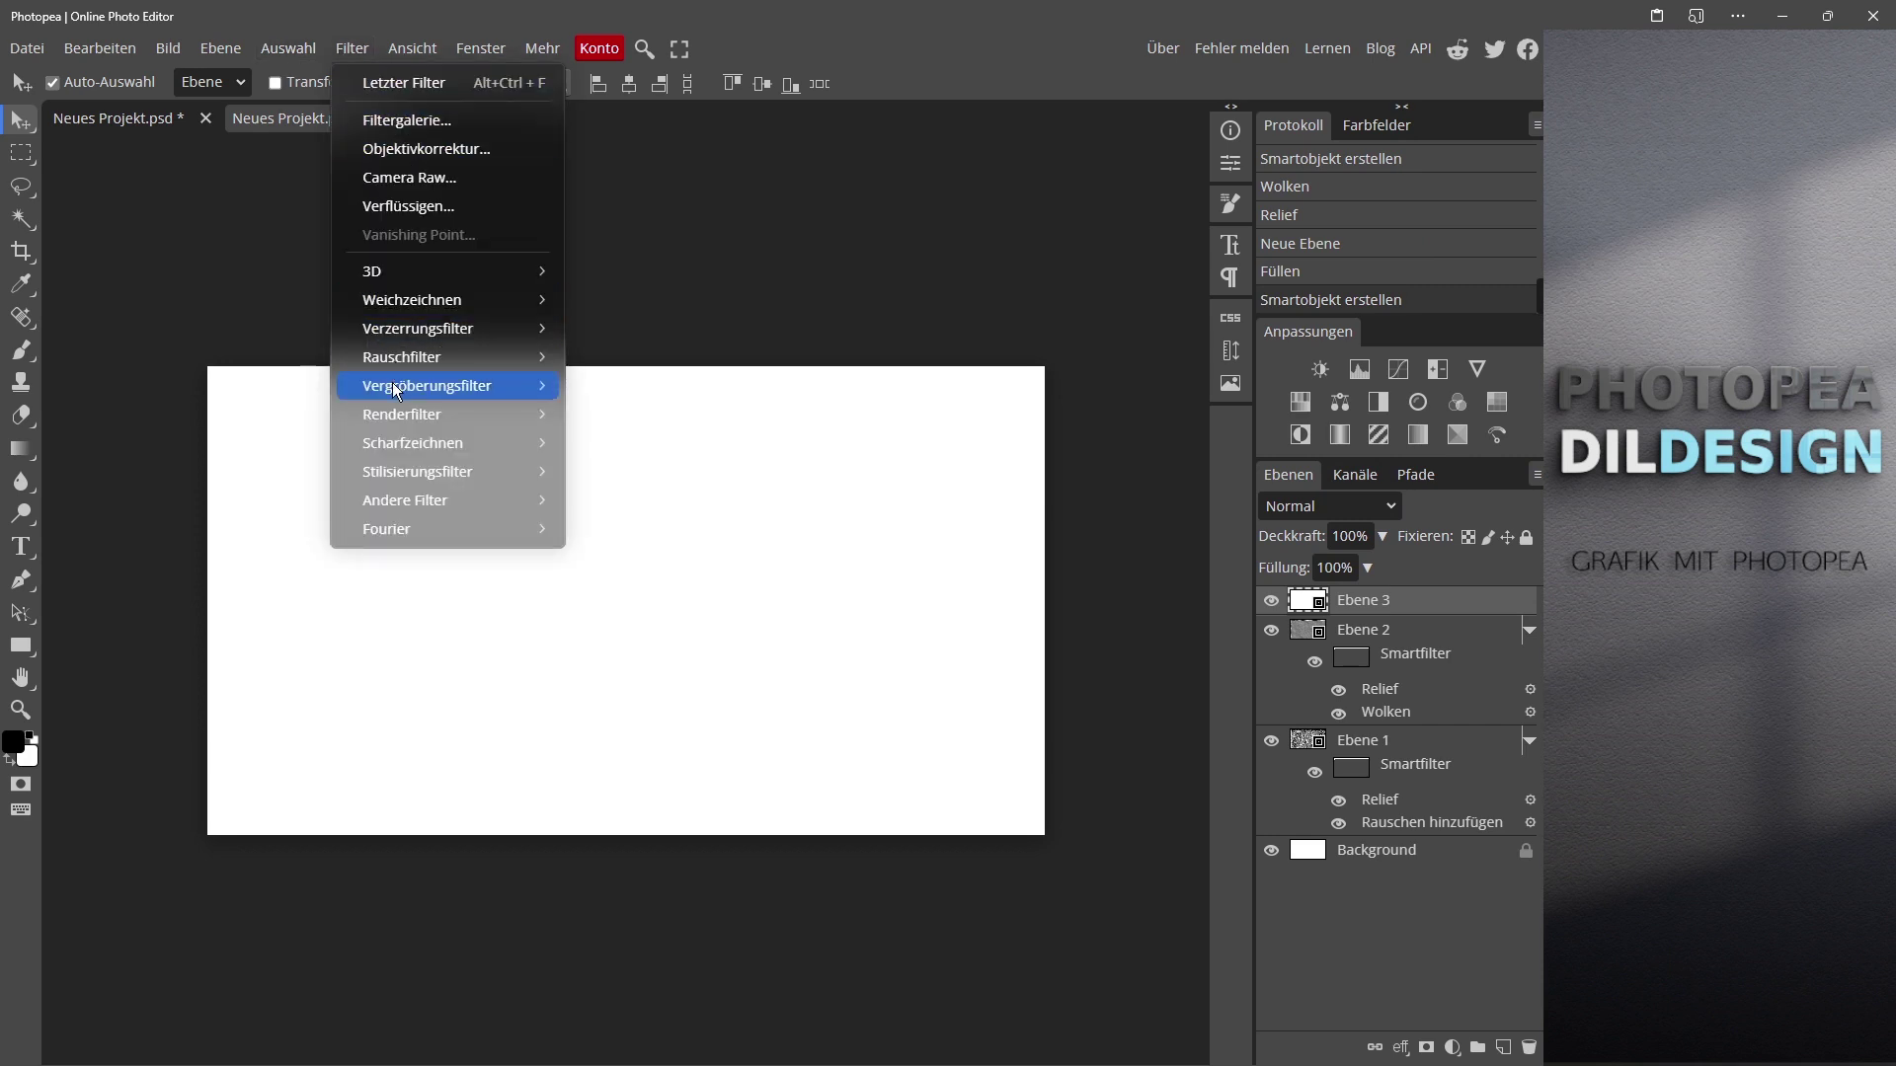
pyautogui.moveTo(394, 416)
pyautogui.click(626, 446)
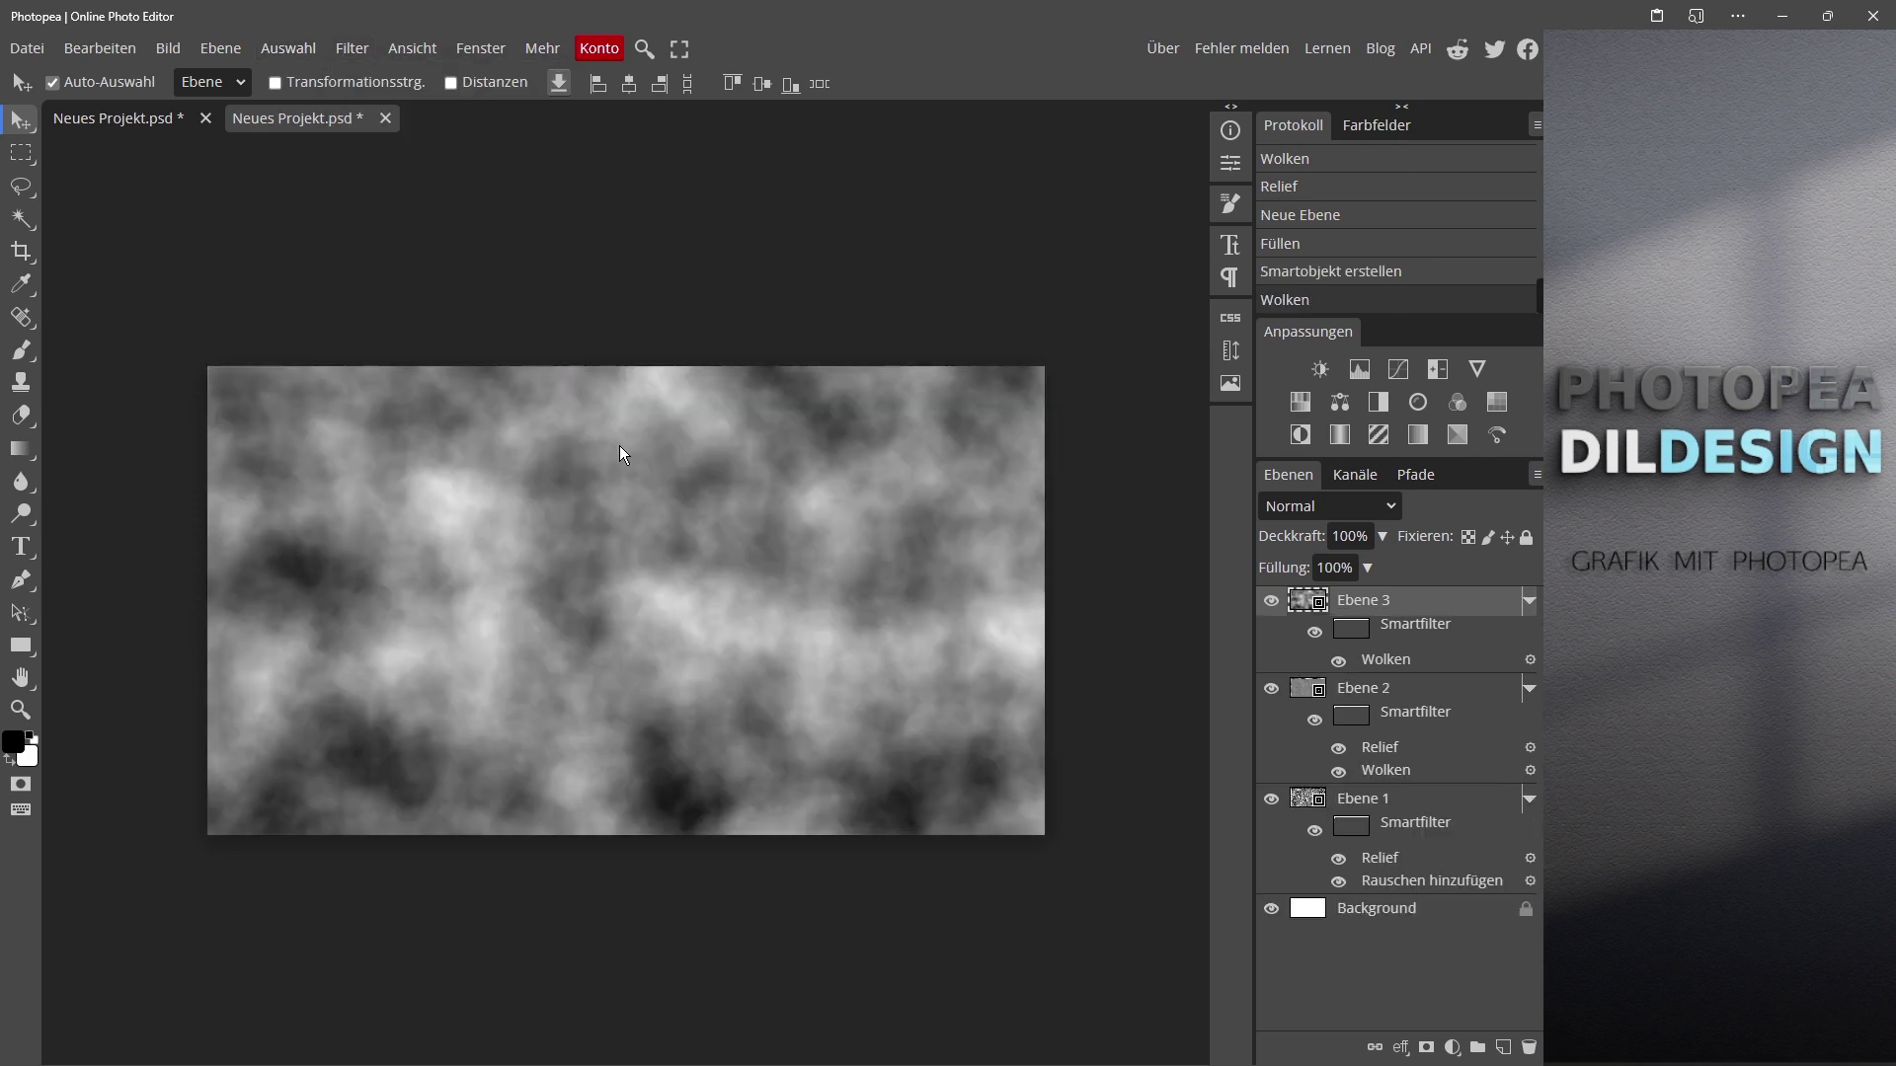
# Step: Add noise to Ebene 3 with the Rauschen hinzufügen filter at 13% strength, Gauß distribution and Monochrom
pyautogui.click(352, 48)
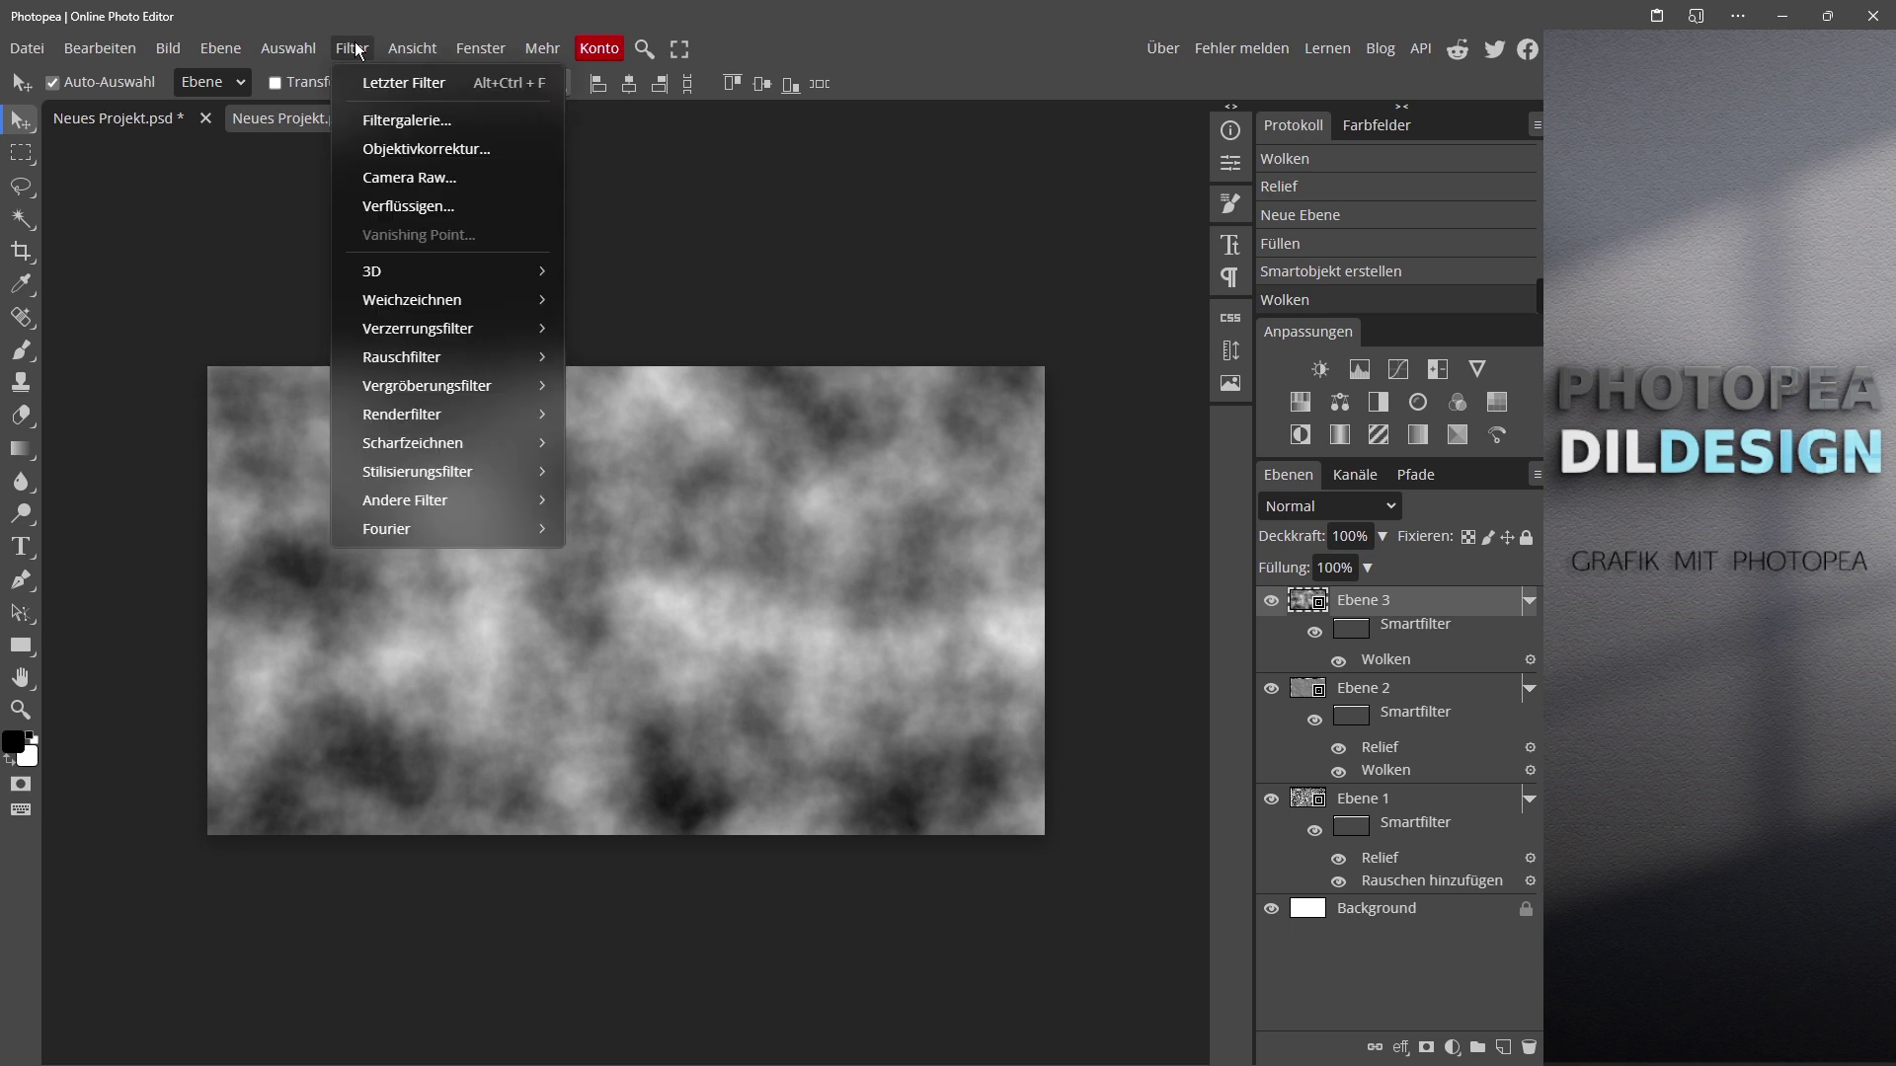
pyautogui.moveTo(393, 357)
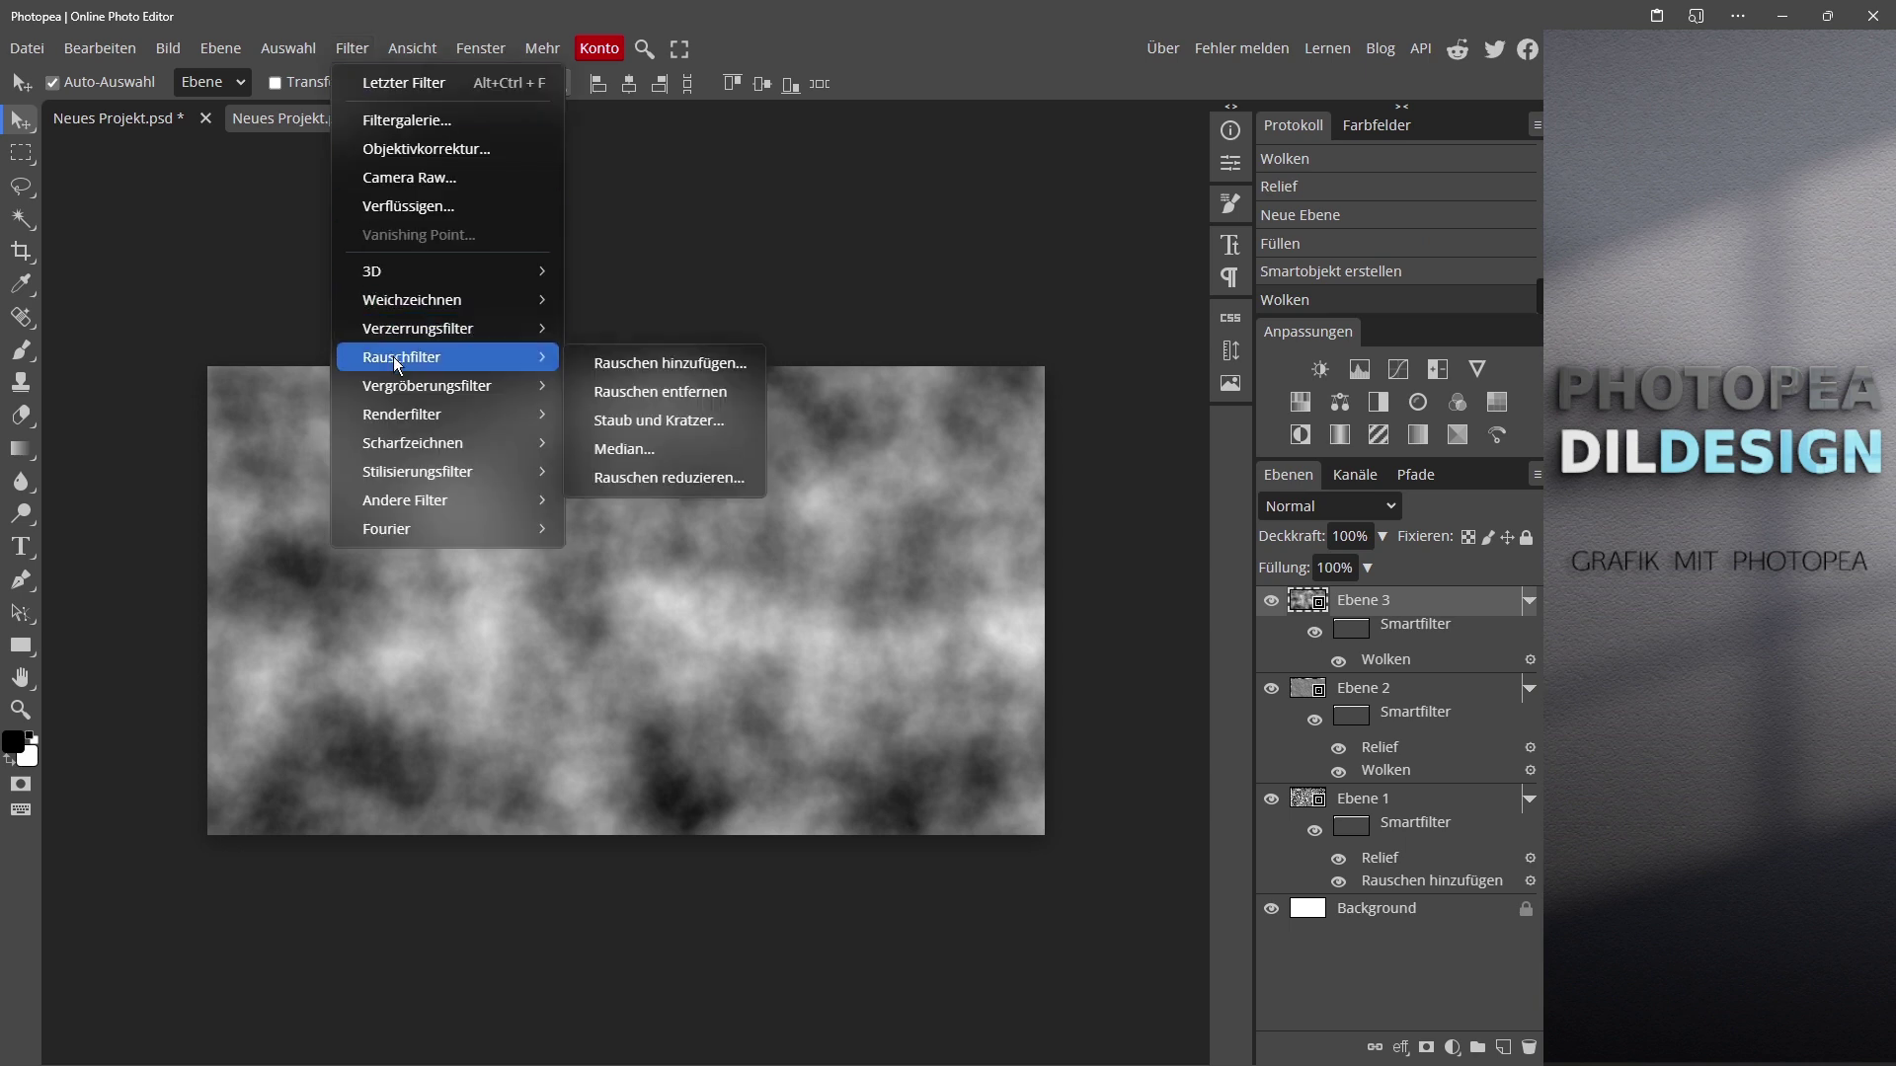
pyautogui.click(606, 368)
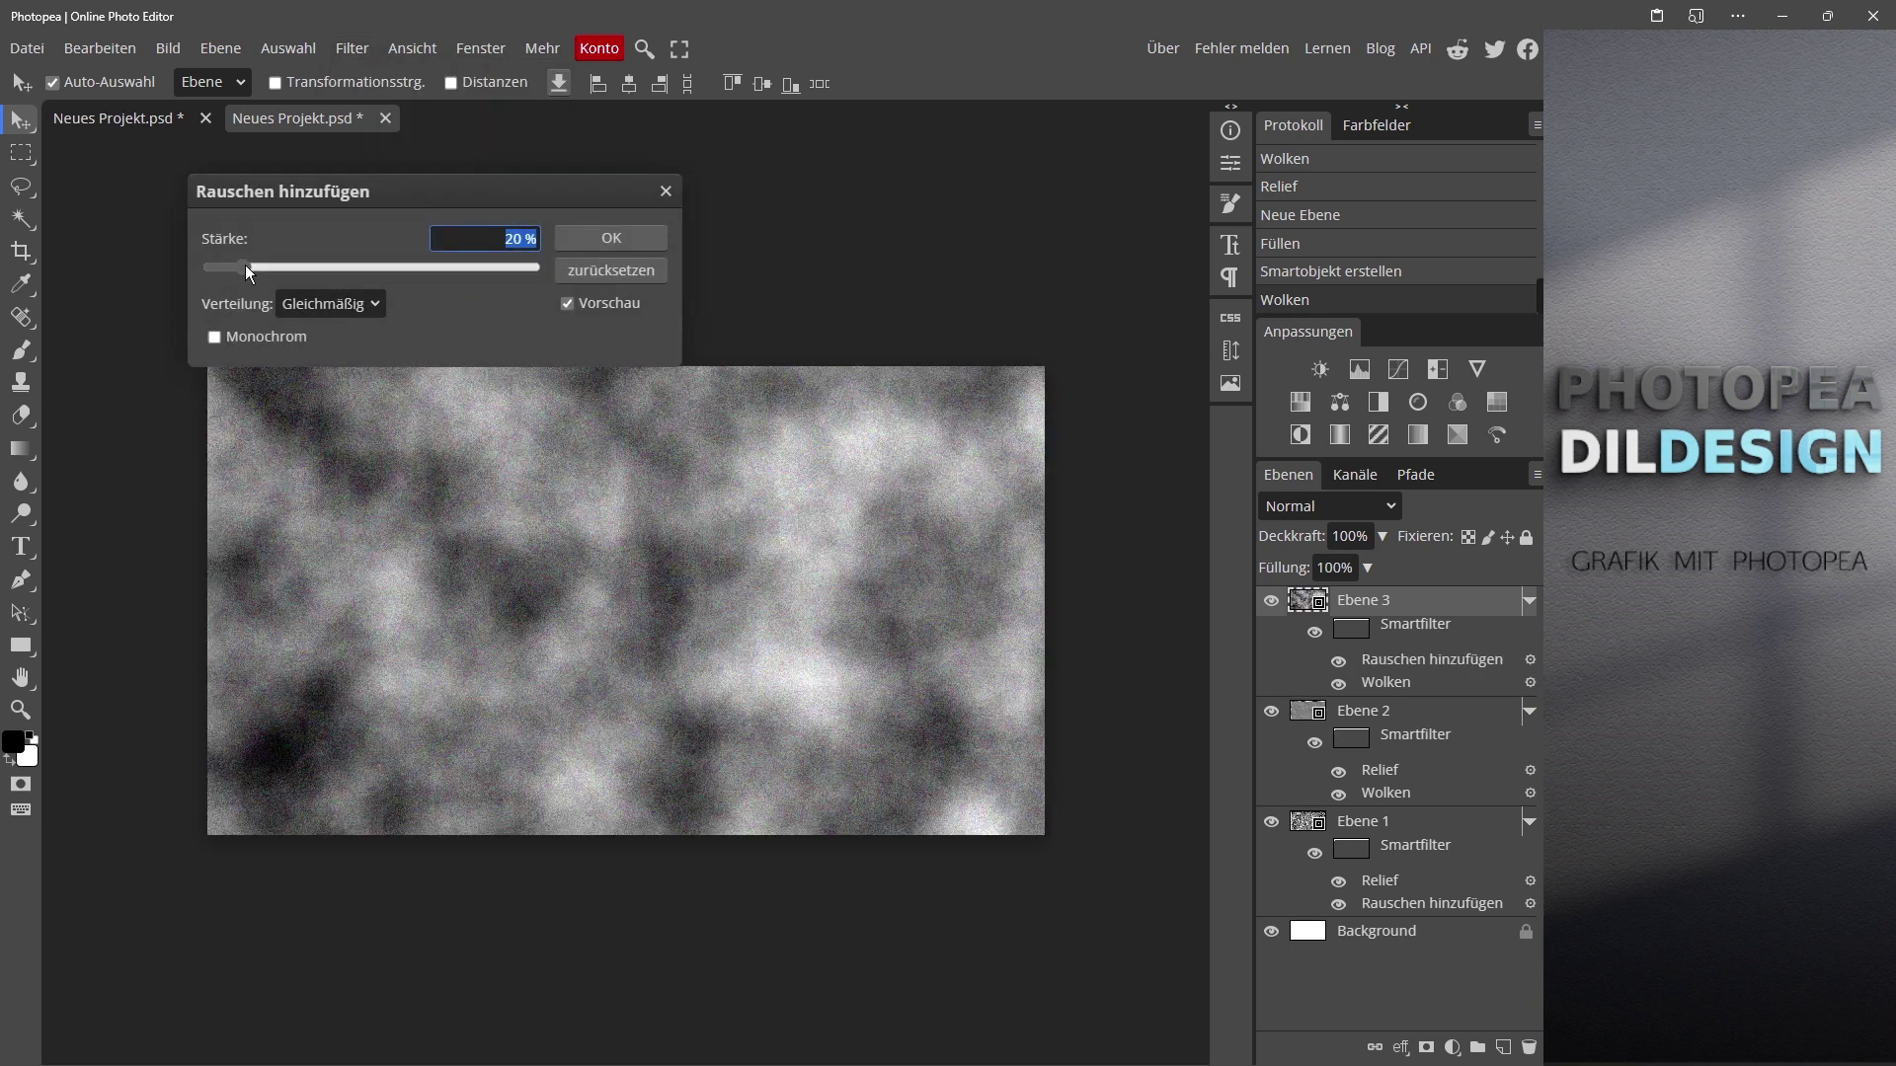
pyautogui.moveTo(245, 264); pyautogui.dragTo(231, 269)
pyautogui.click(321, 305)
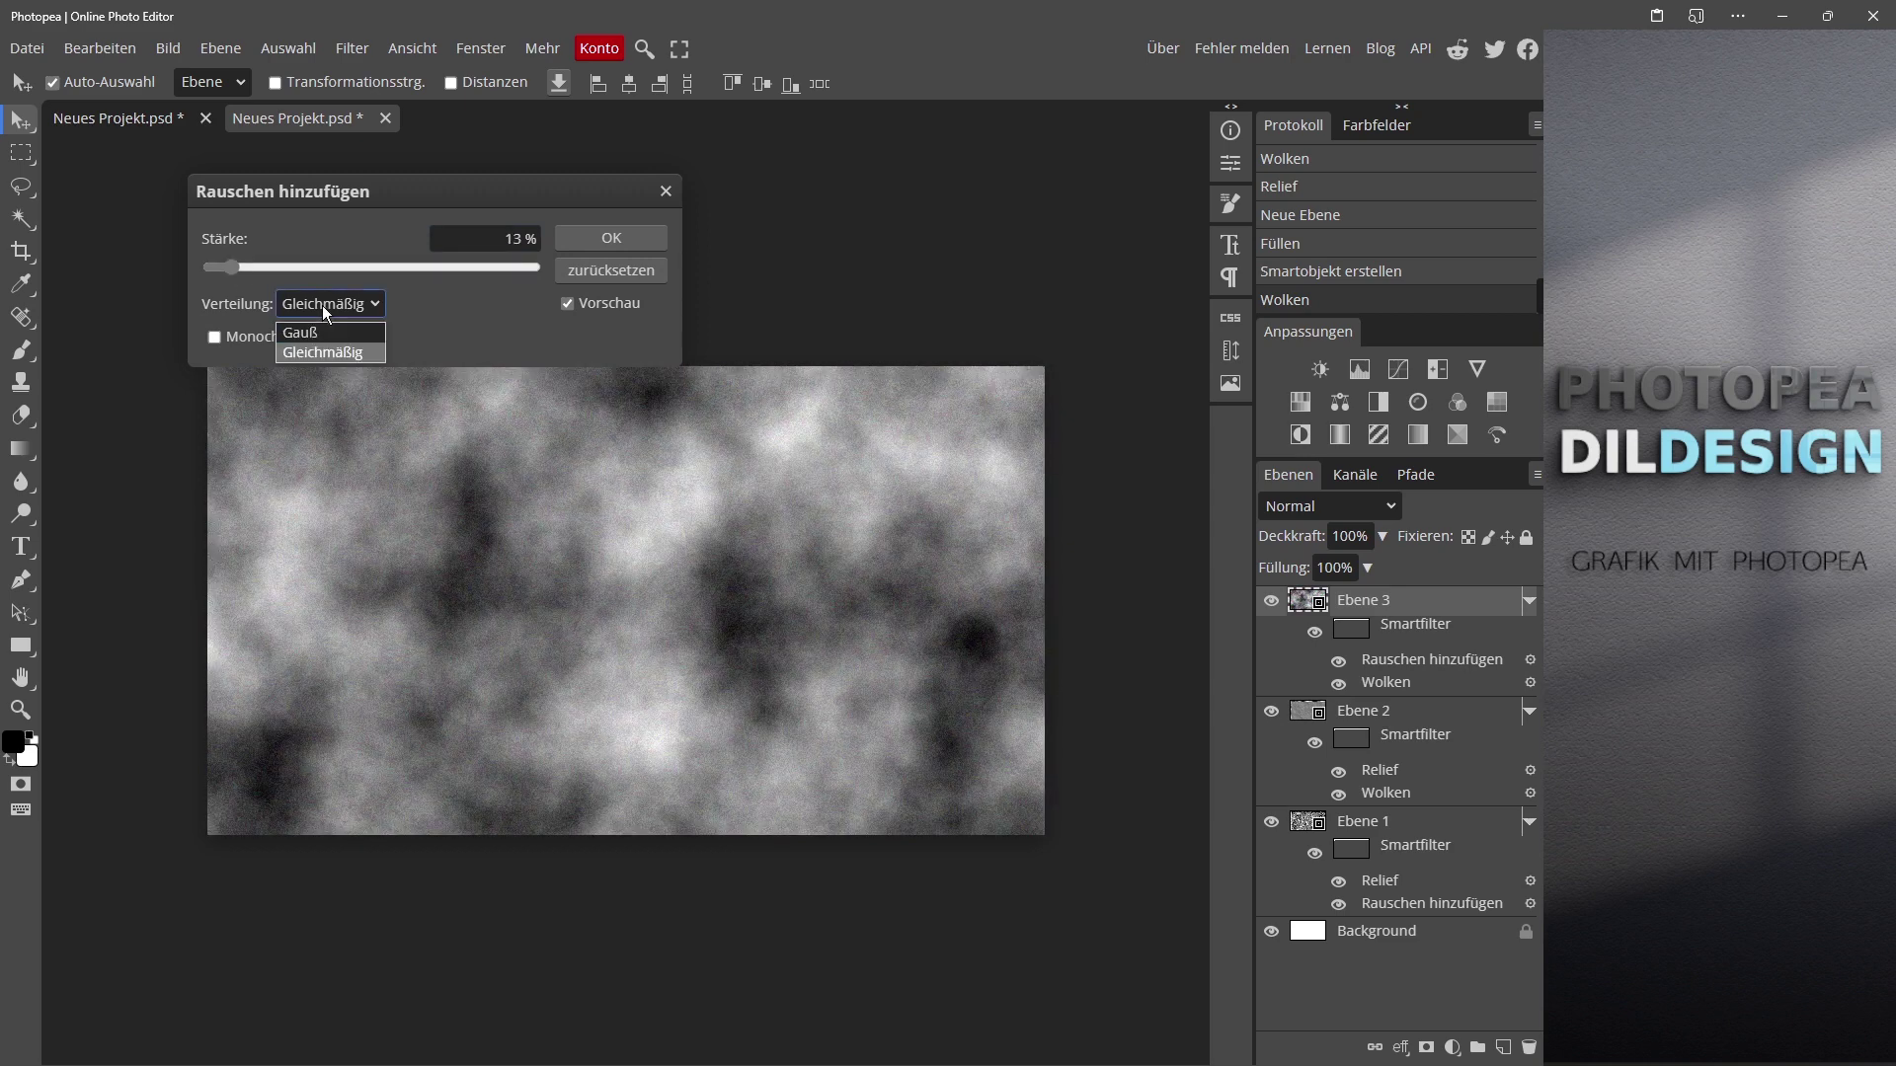
pyautogui.click(323, 338)
pyautogui.click(284, 341)
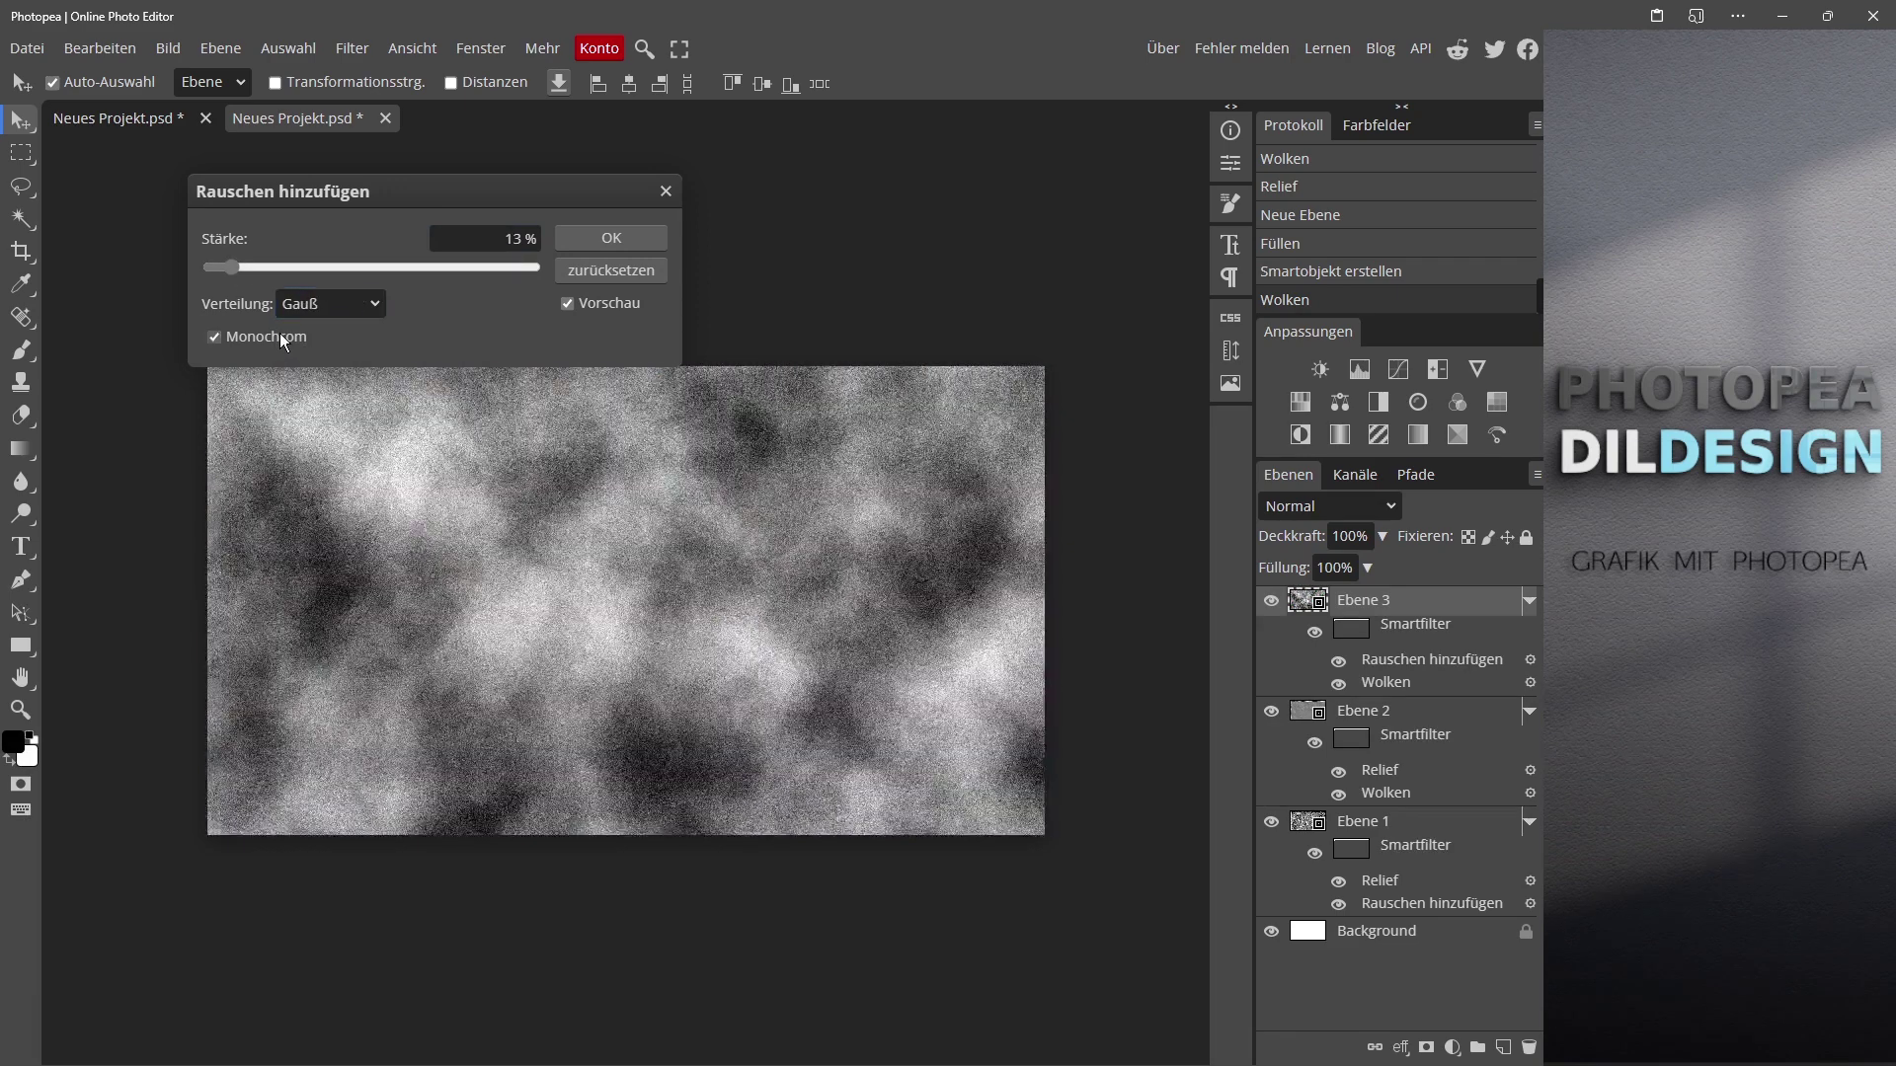
pyautogui.click(595, 240)
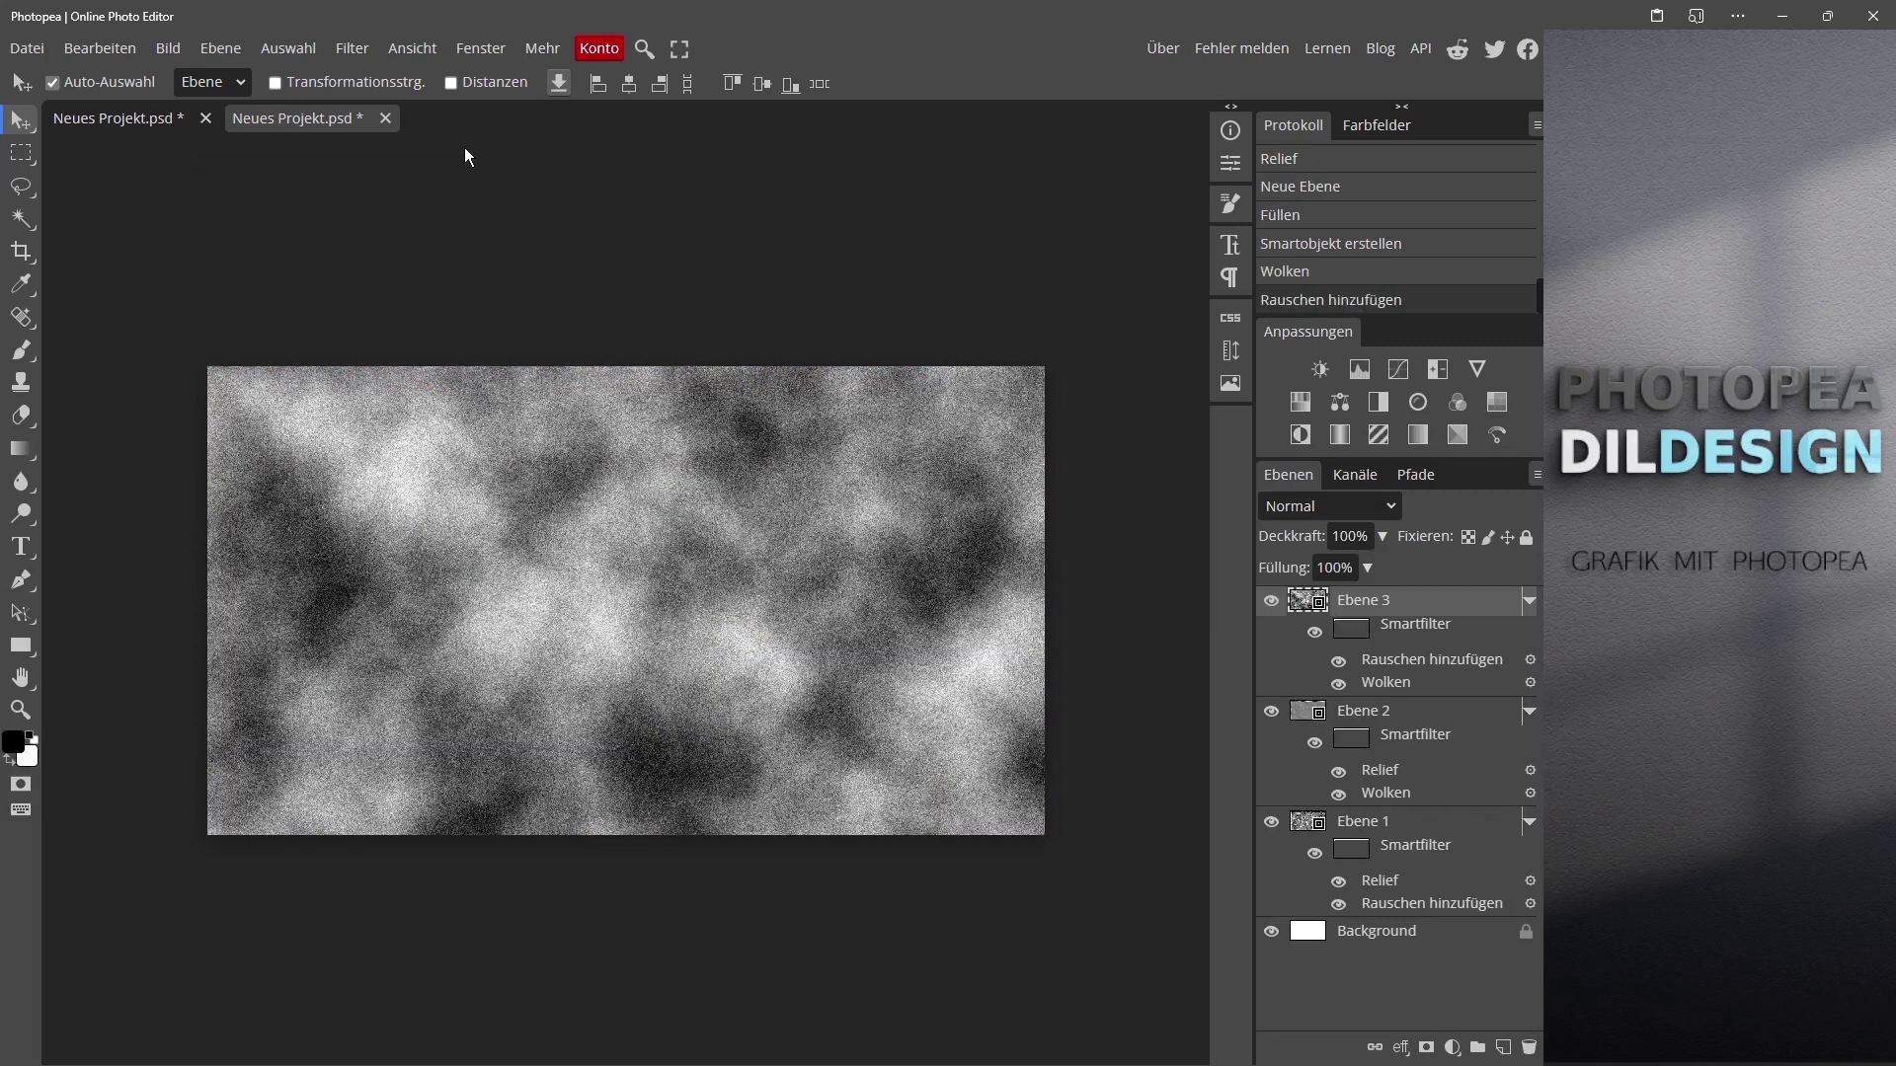
# Step: Apply the Relief filter to Ebene 3 with a 45° angle, 5 px height and 100% strength
pyautogui.click(351, 49)
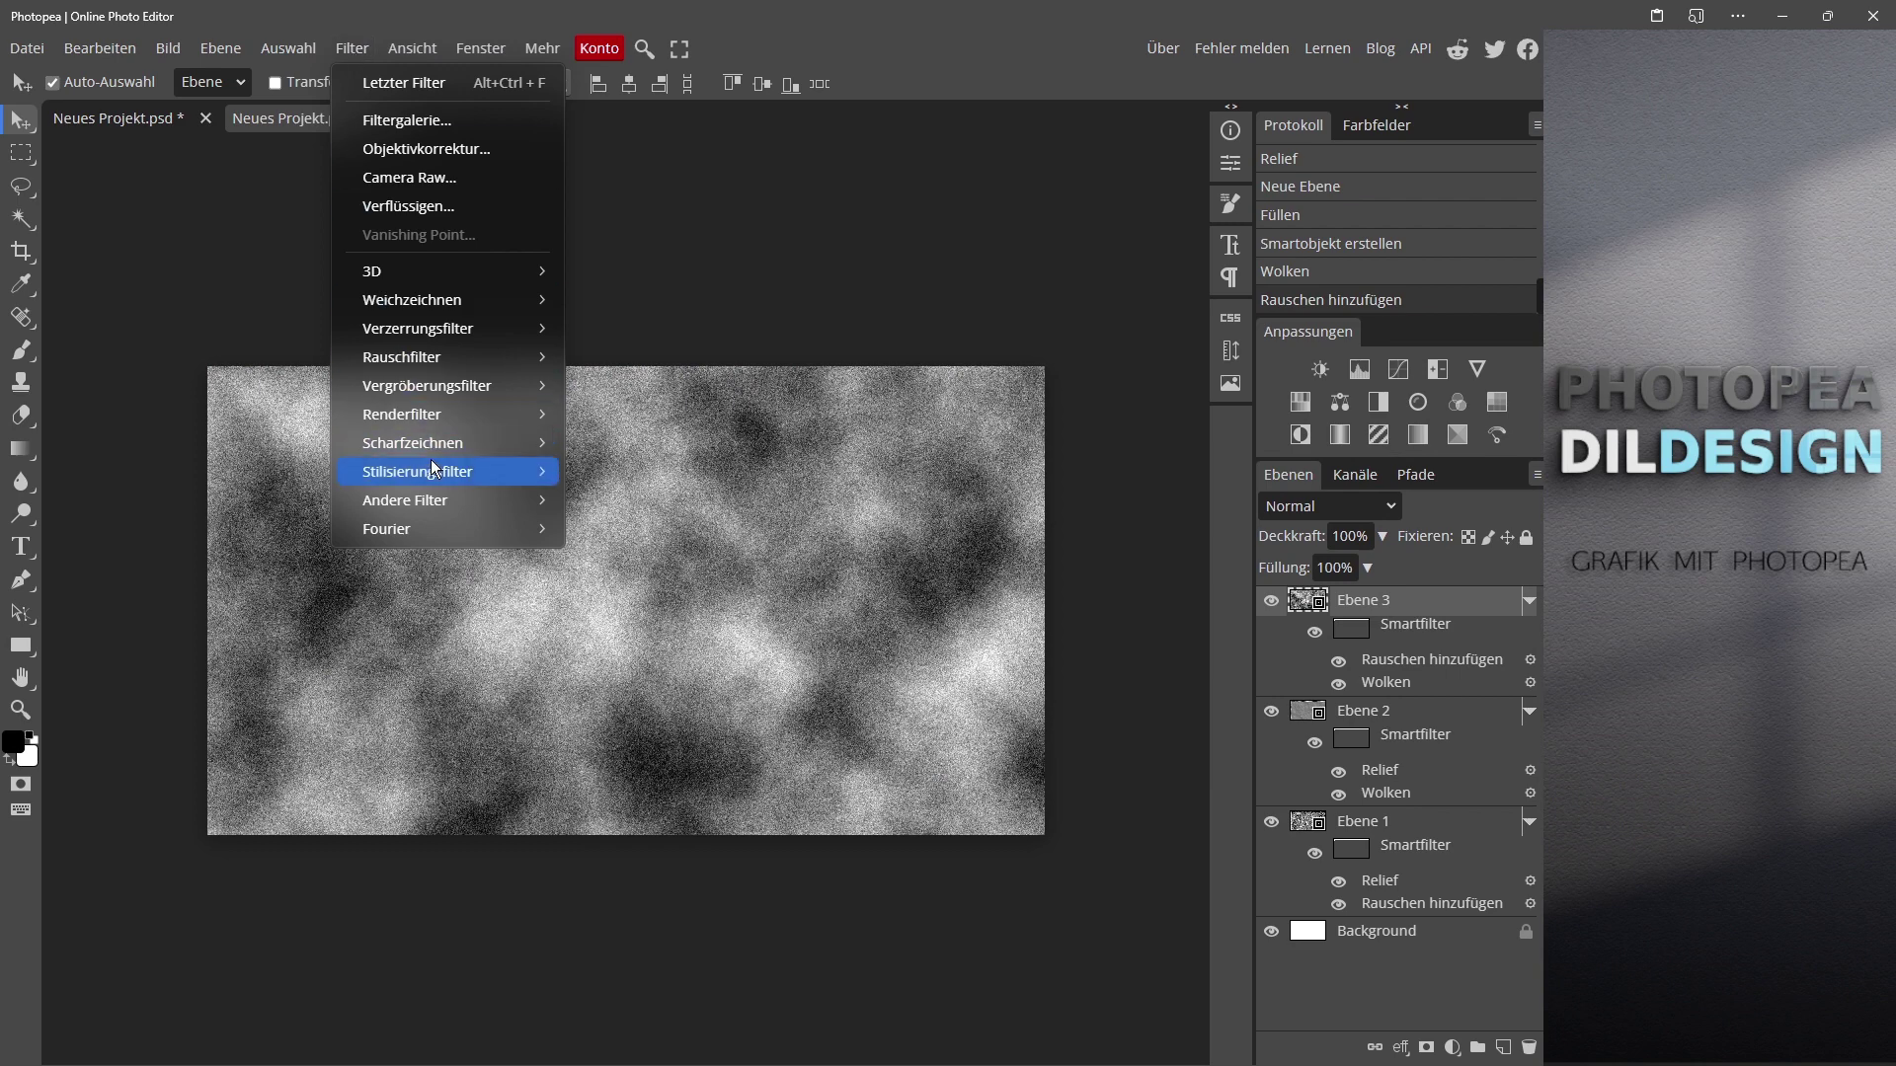
pyautogui.moveTo(436, 475)
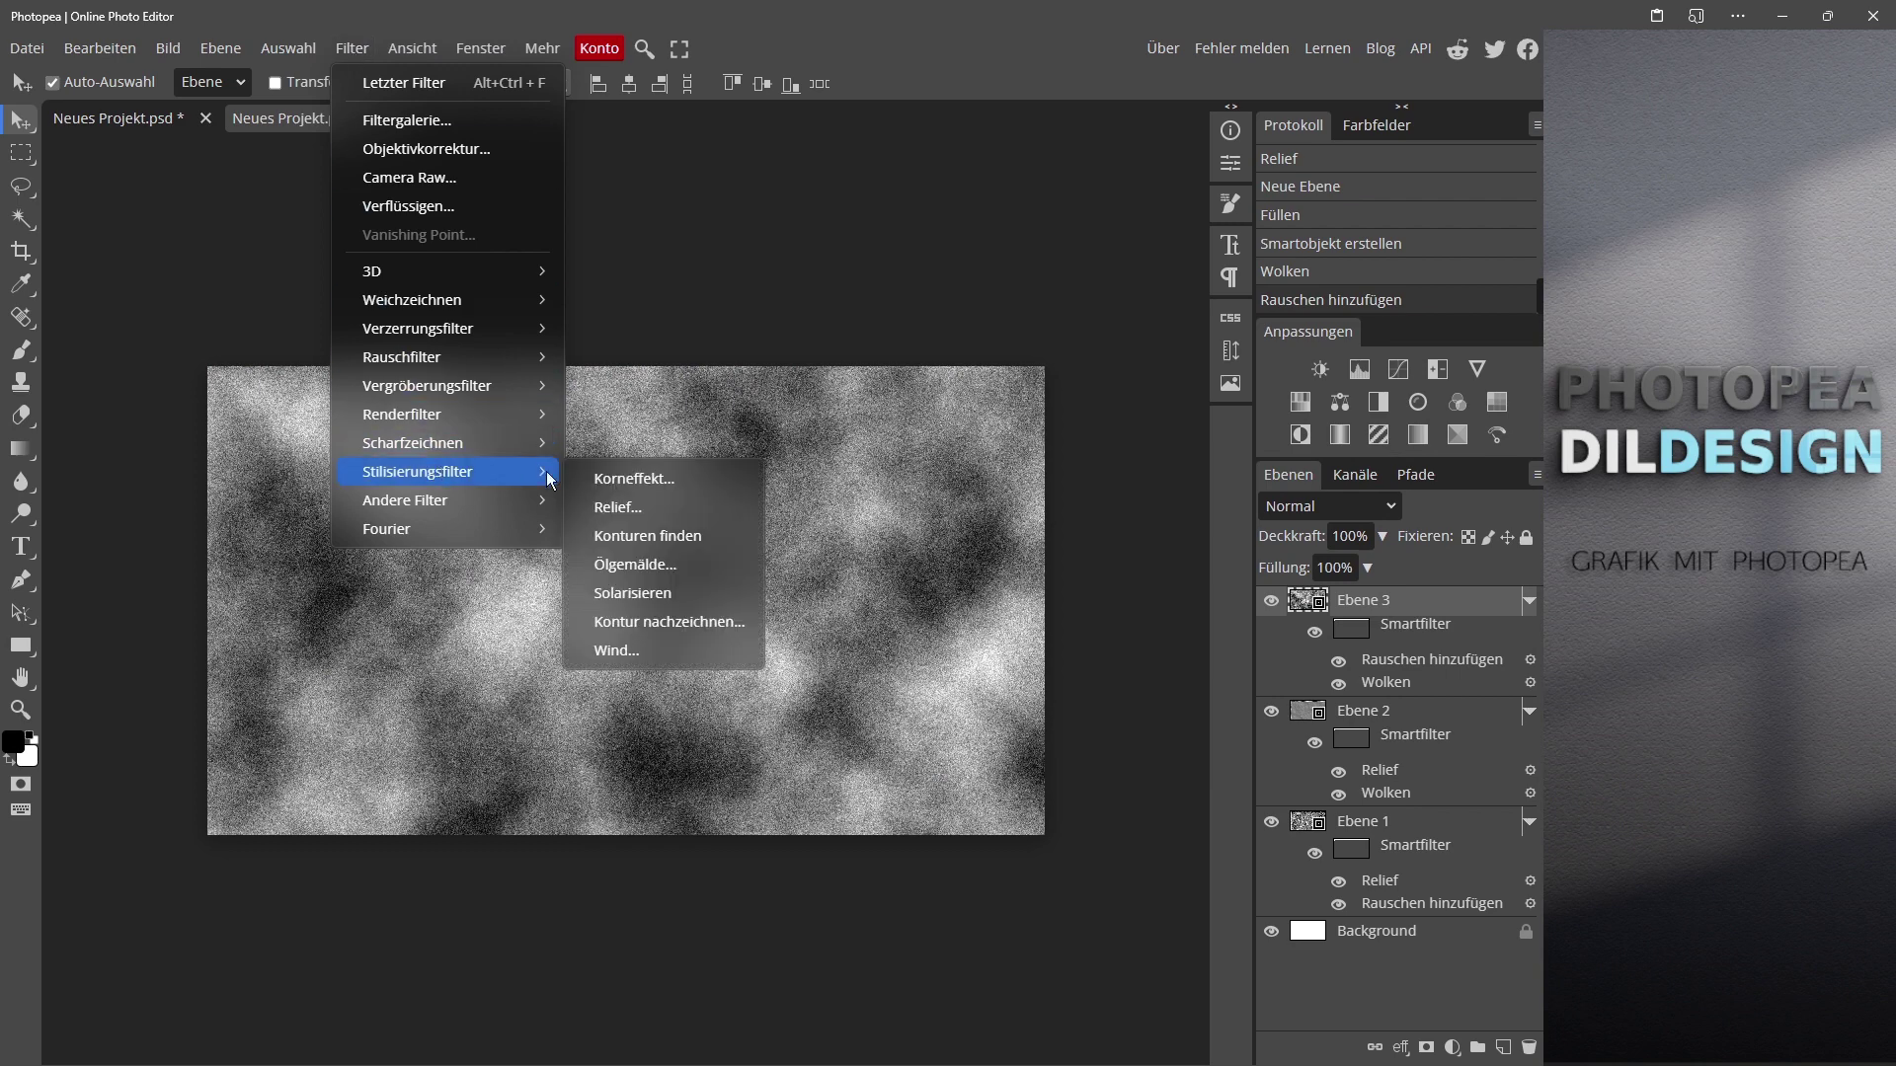
pyautogui.click(621, 508)
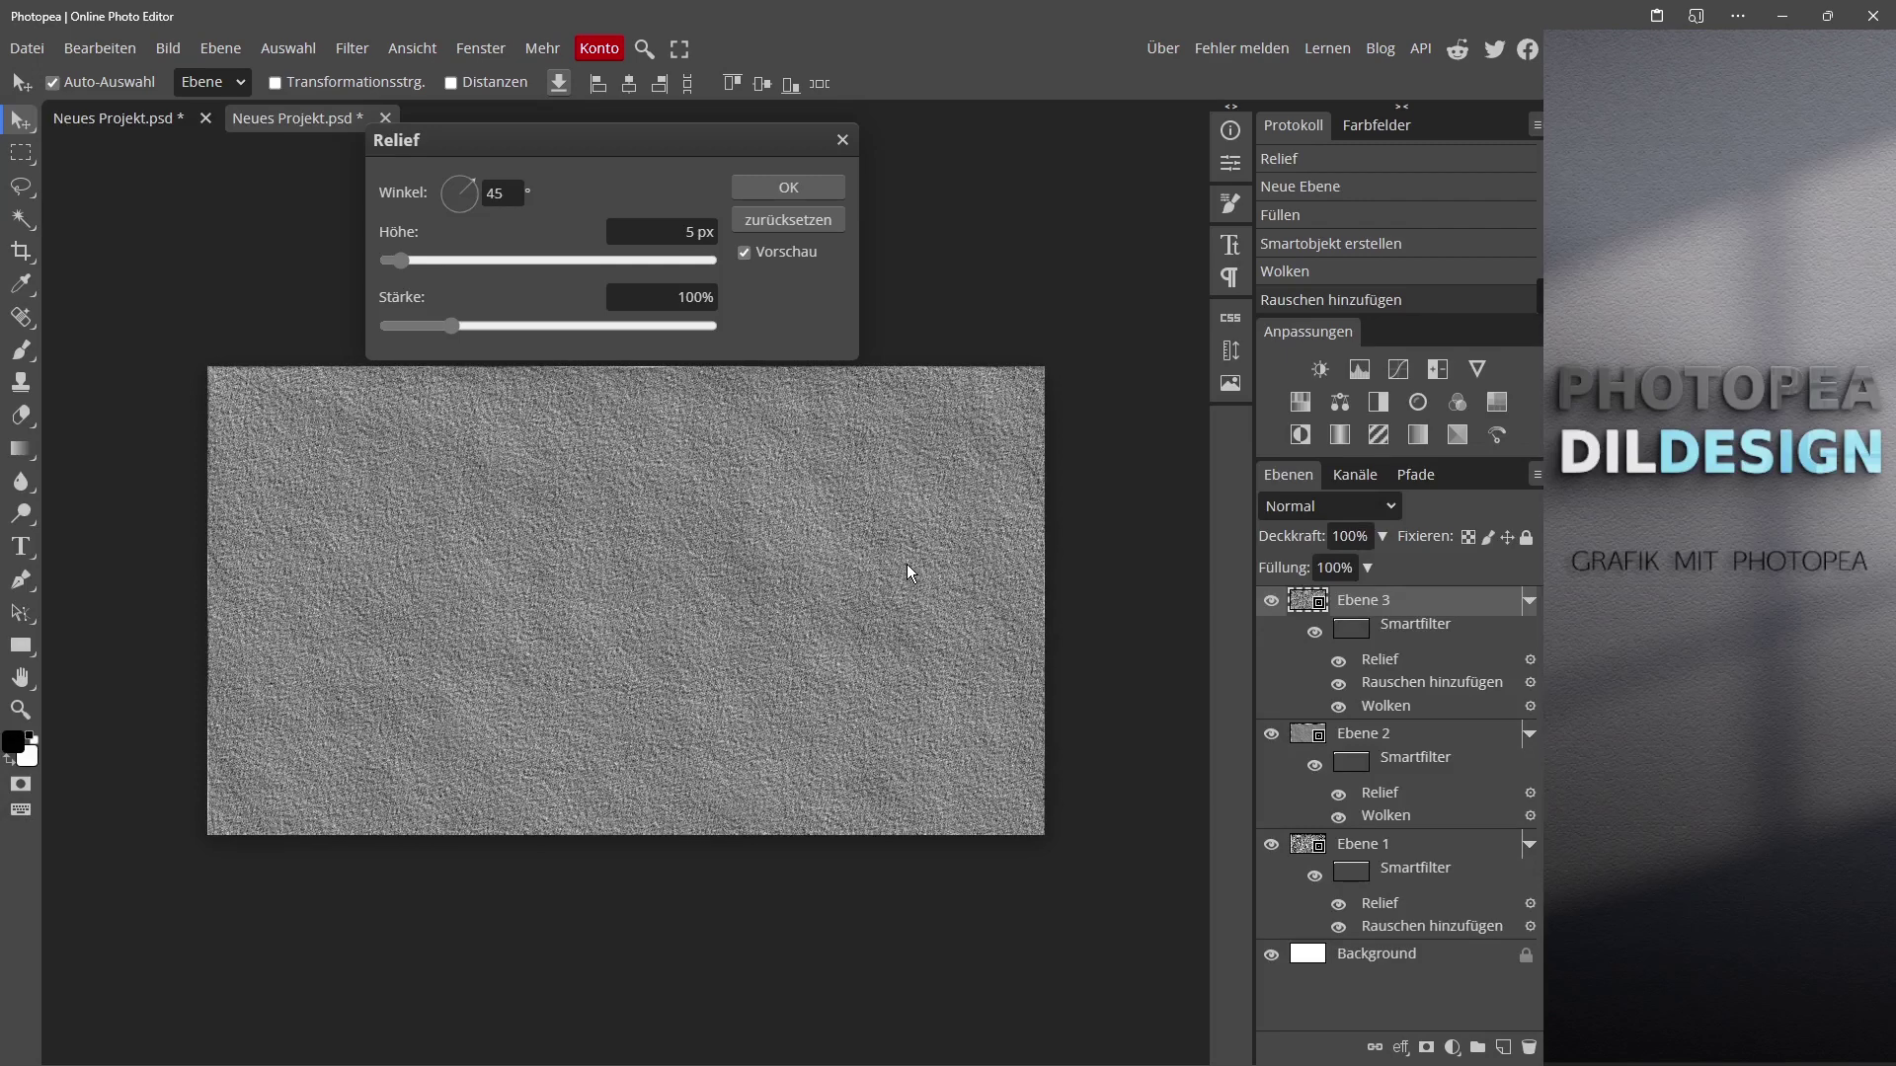
pyautogui.click(788, 189)
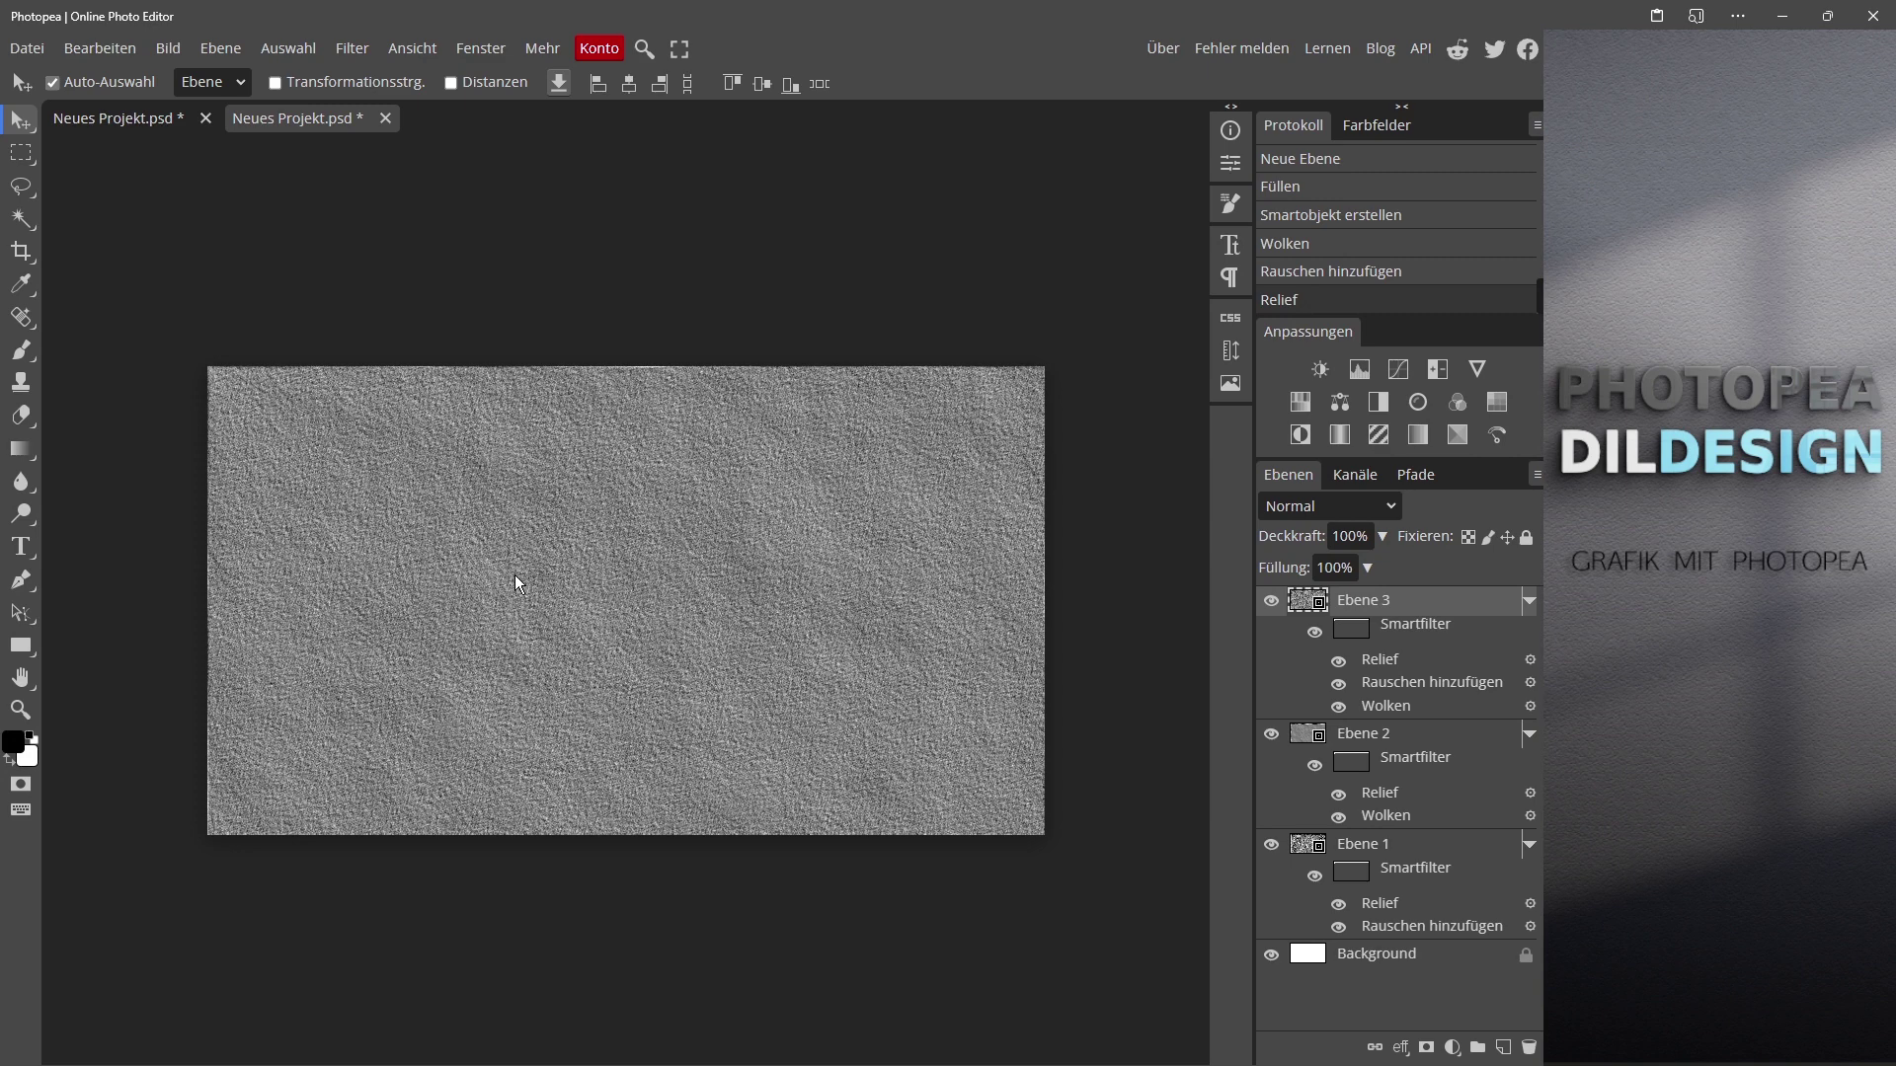
# Step: Set the strength of Ebene 3's Rauschen hinzufügen smart filter to 7%
pyautogui.doubleClick(1442, 687)
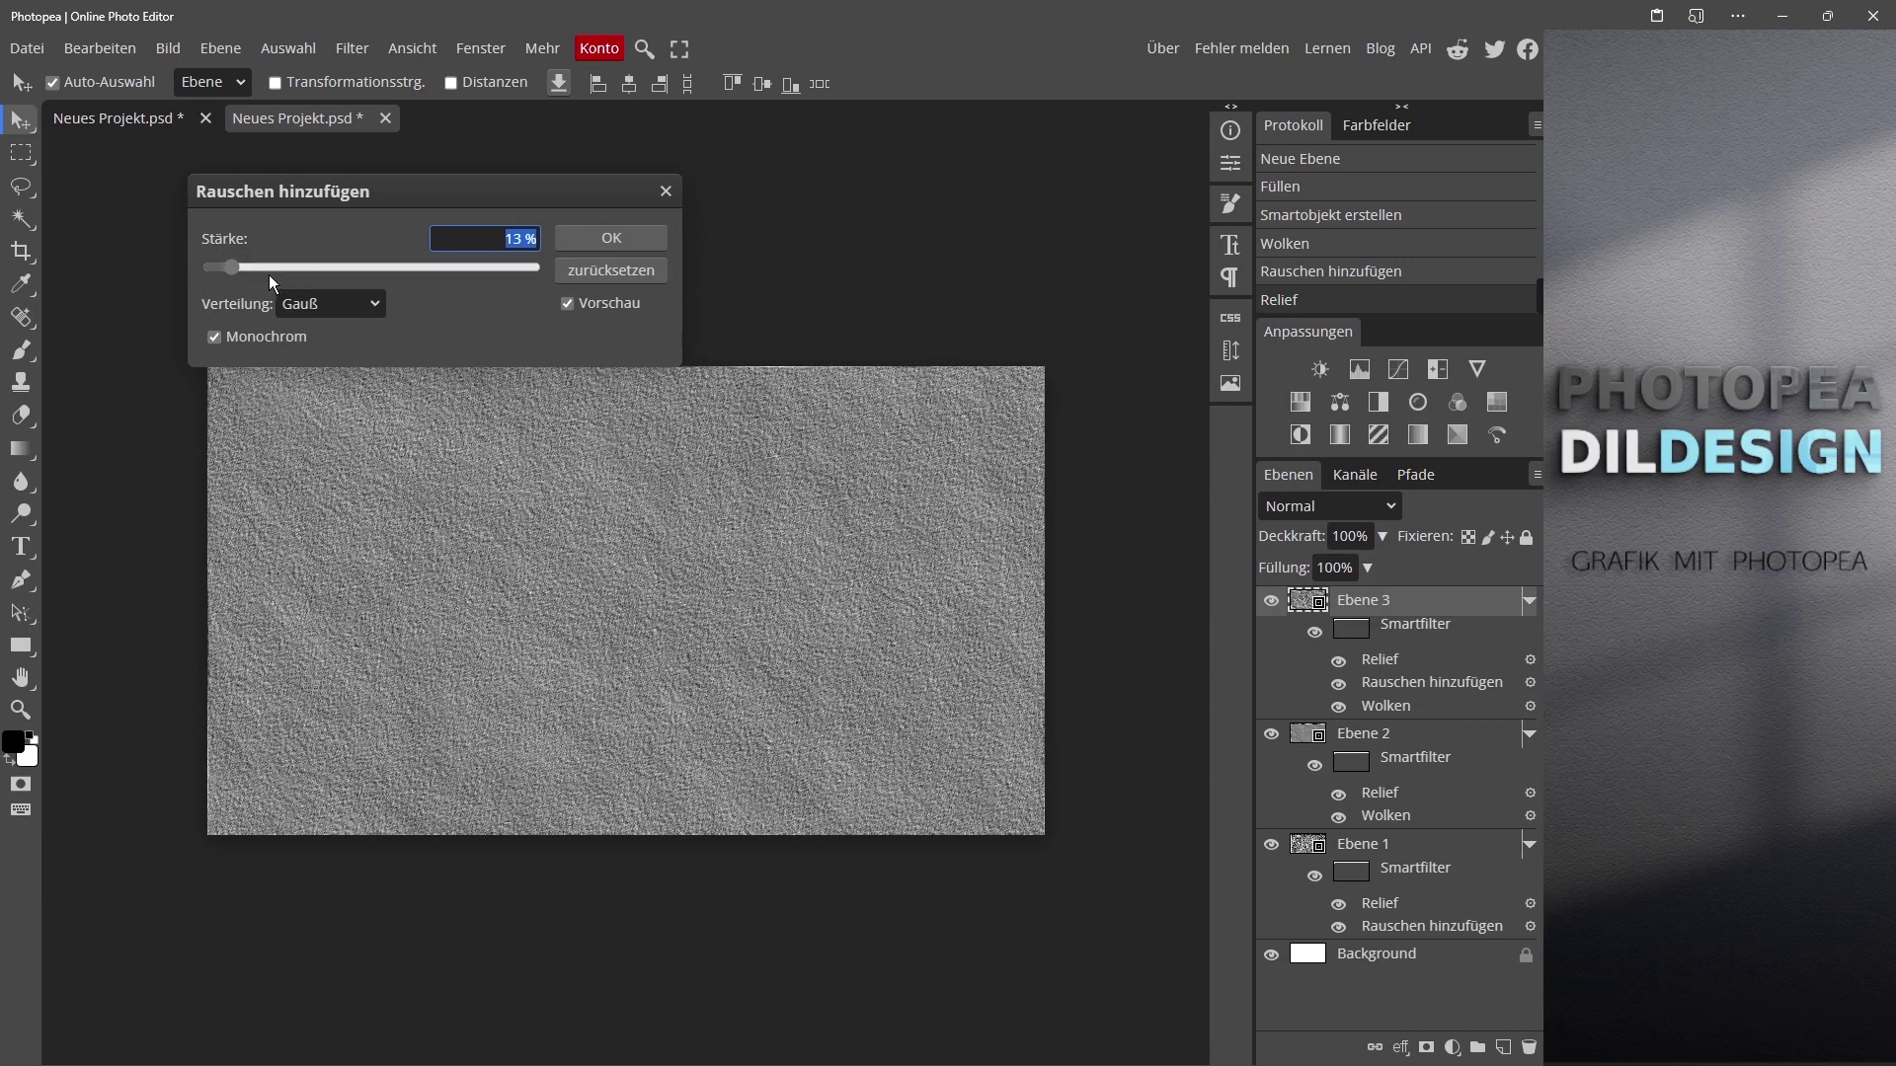
pyautogui.moveTo(233, 269); pyautogui.dragTo(222, 267)
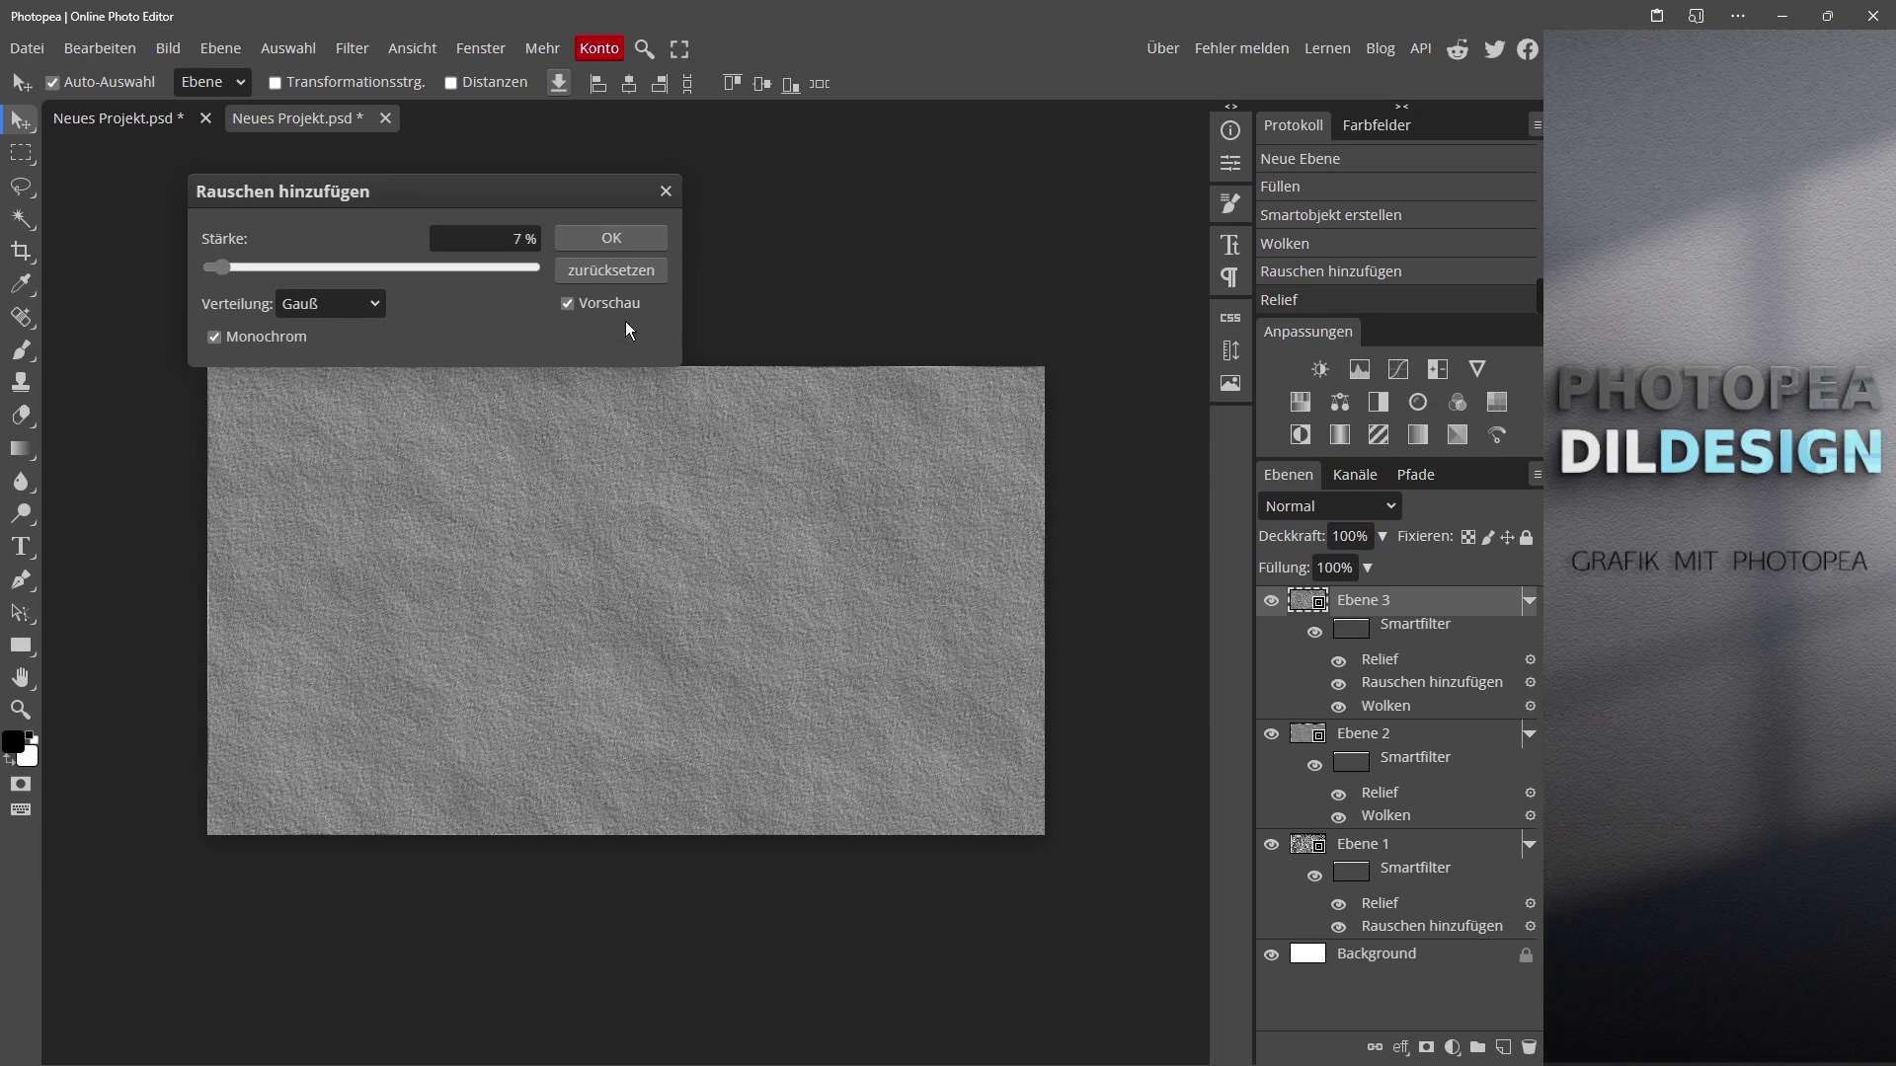
pyautogui.click(626, 236)
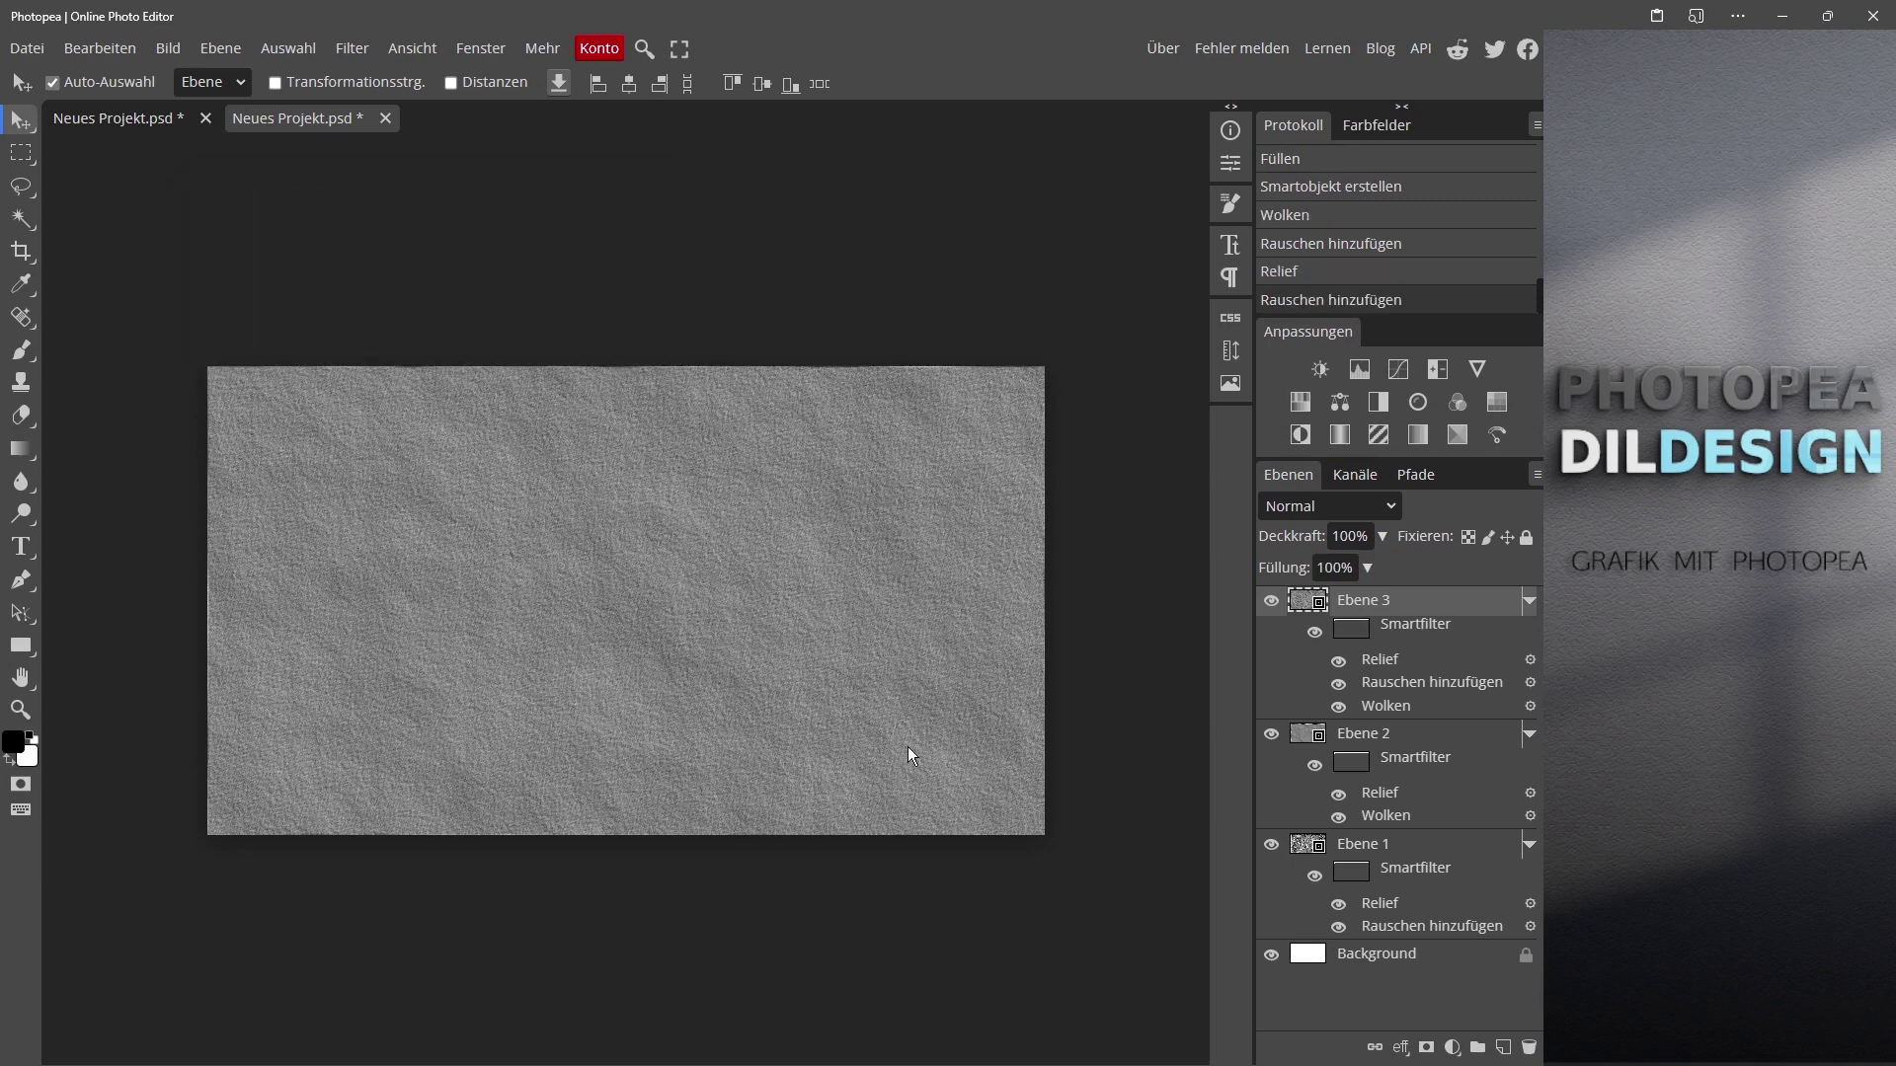
# Step: Create a fourth white-filled layer above Ebene 3 and convert it to a smart object
pyautogui.click(1504, 1048)
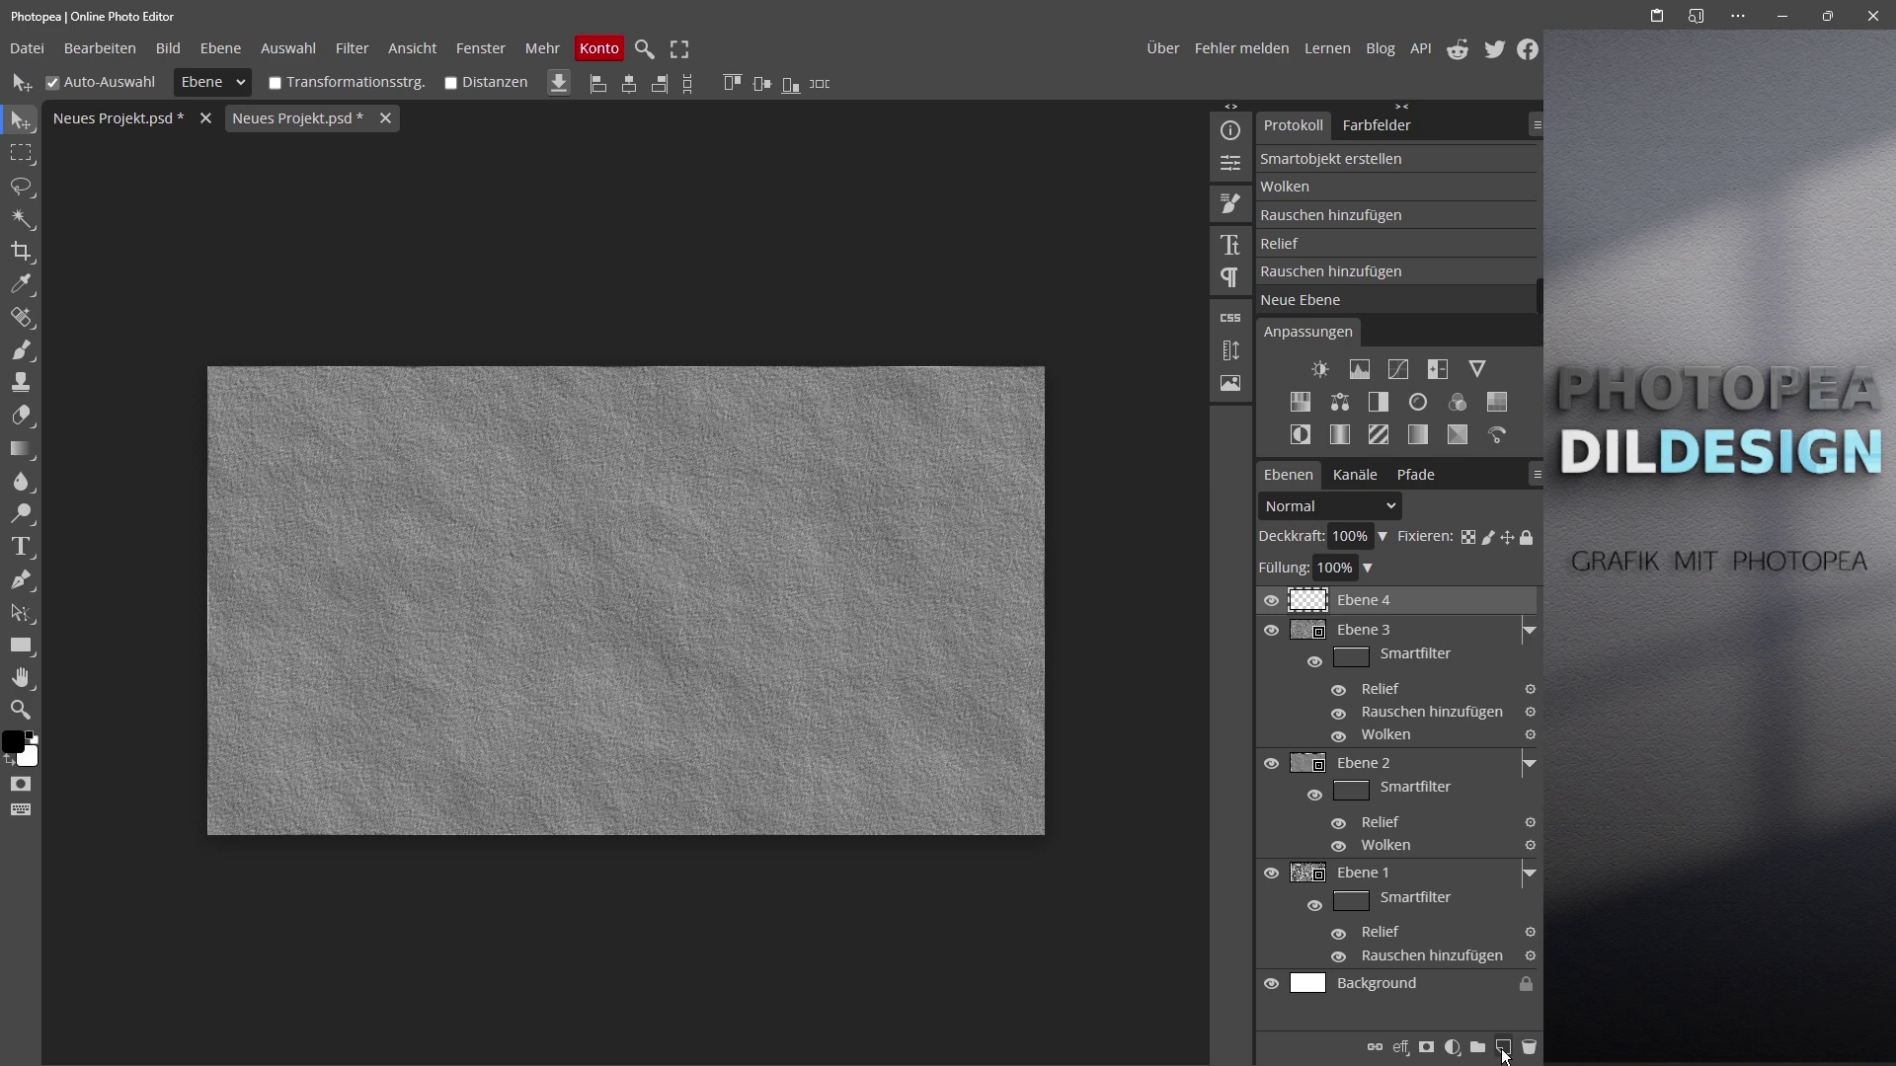
pyautogui.hotkey('ctrl', 'BackSpace')
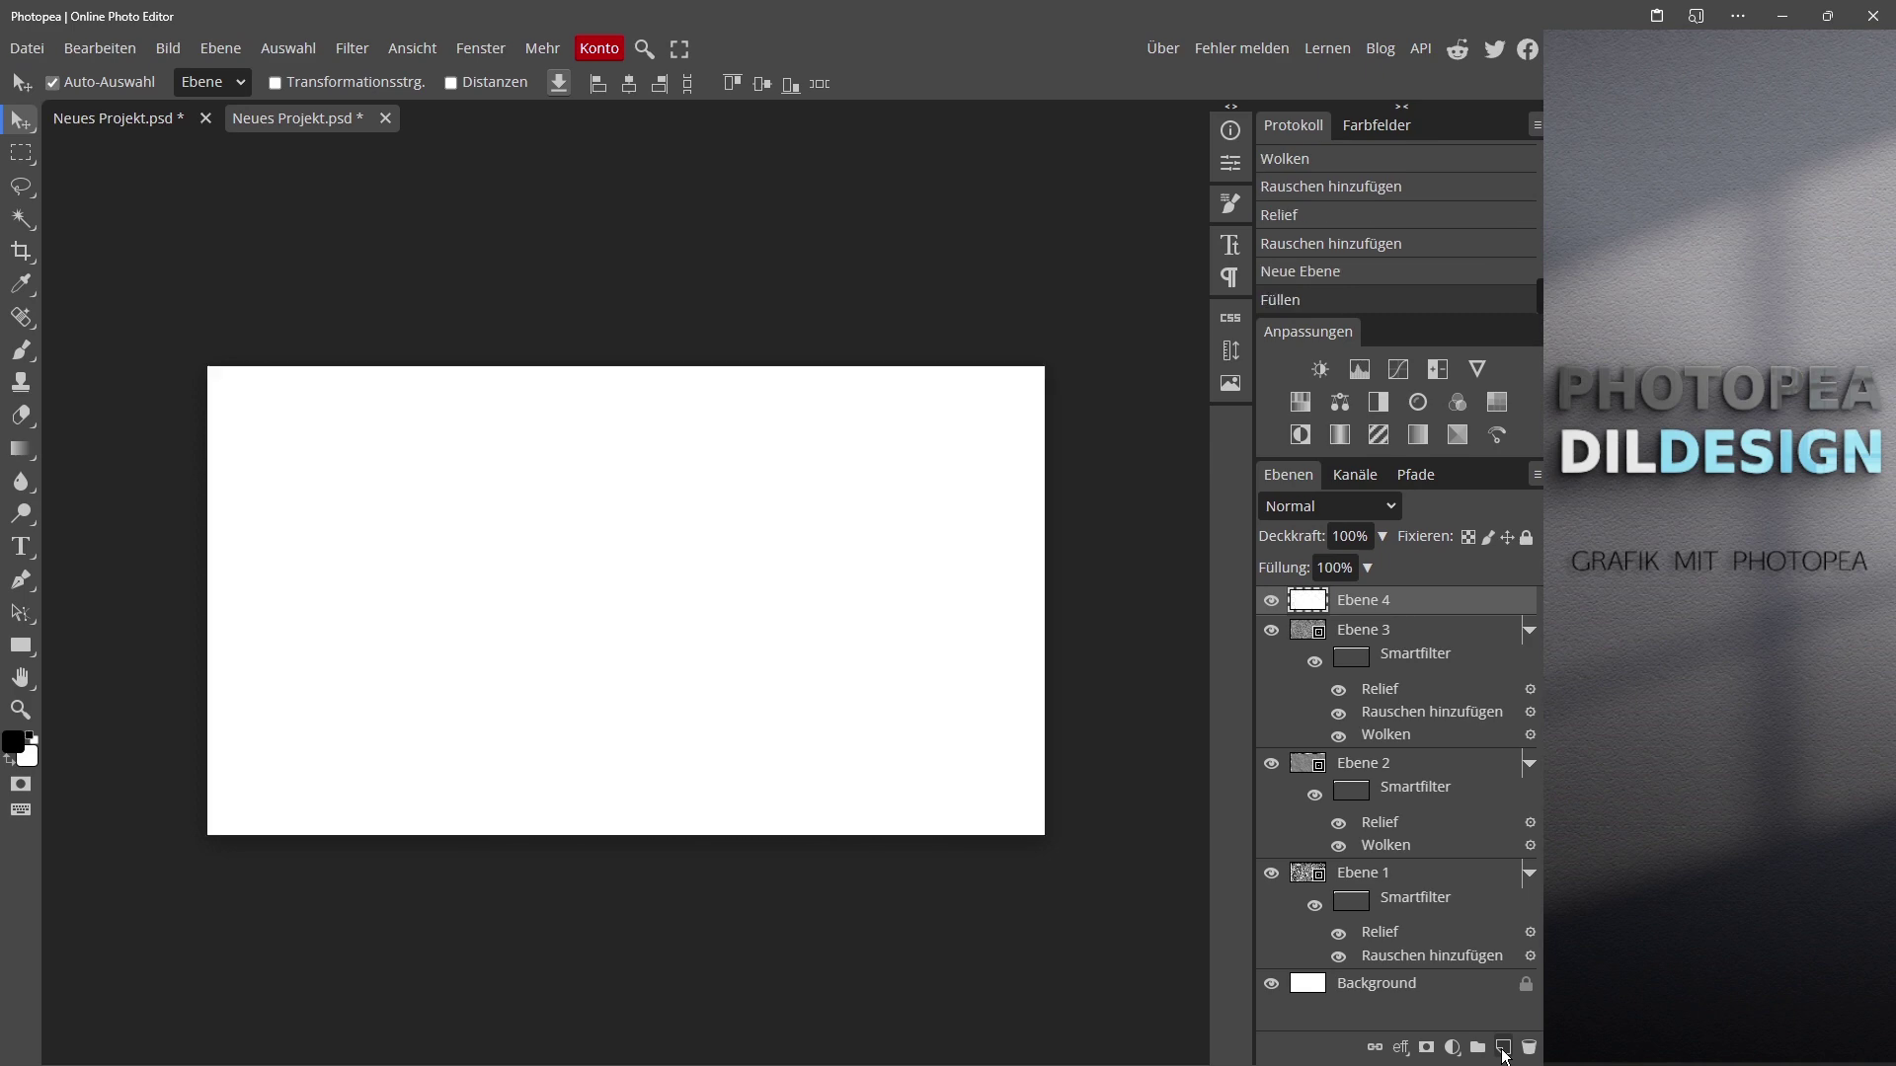
pyautogui.rightClick(1418, 609)
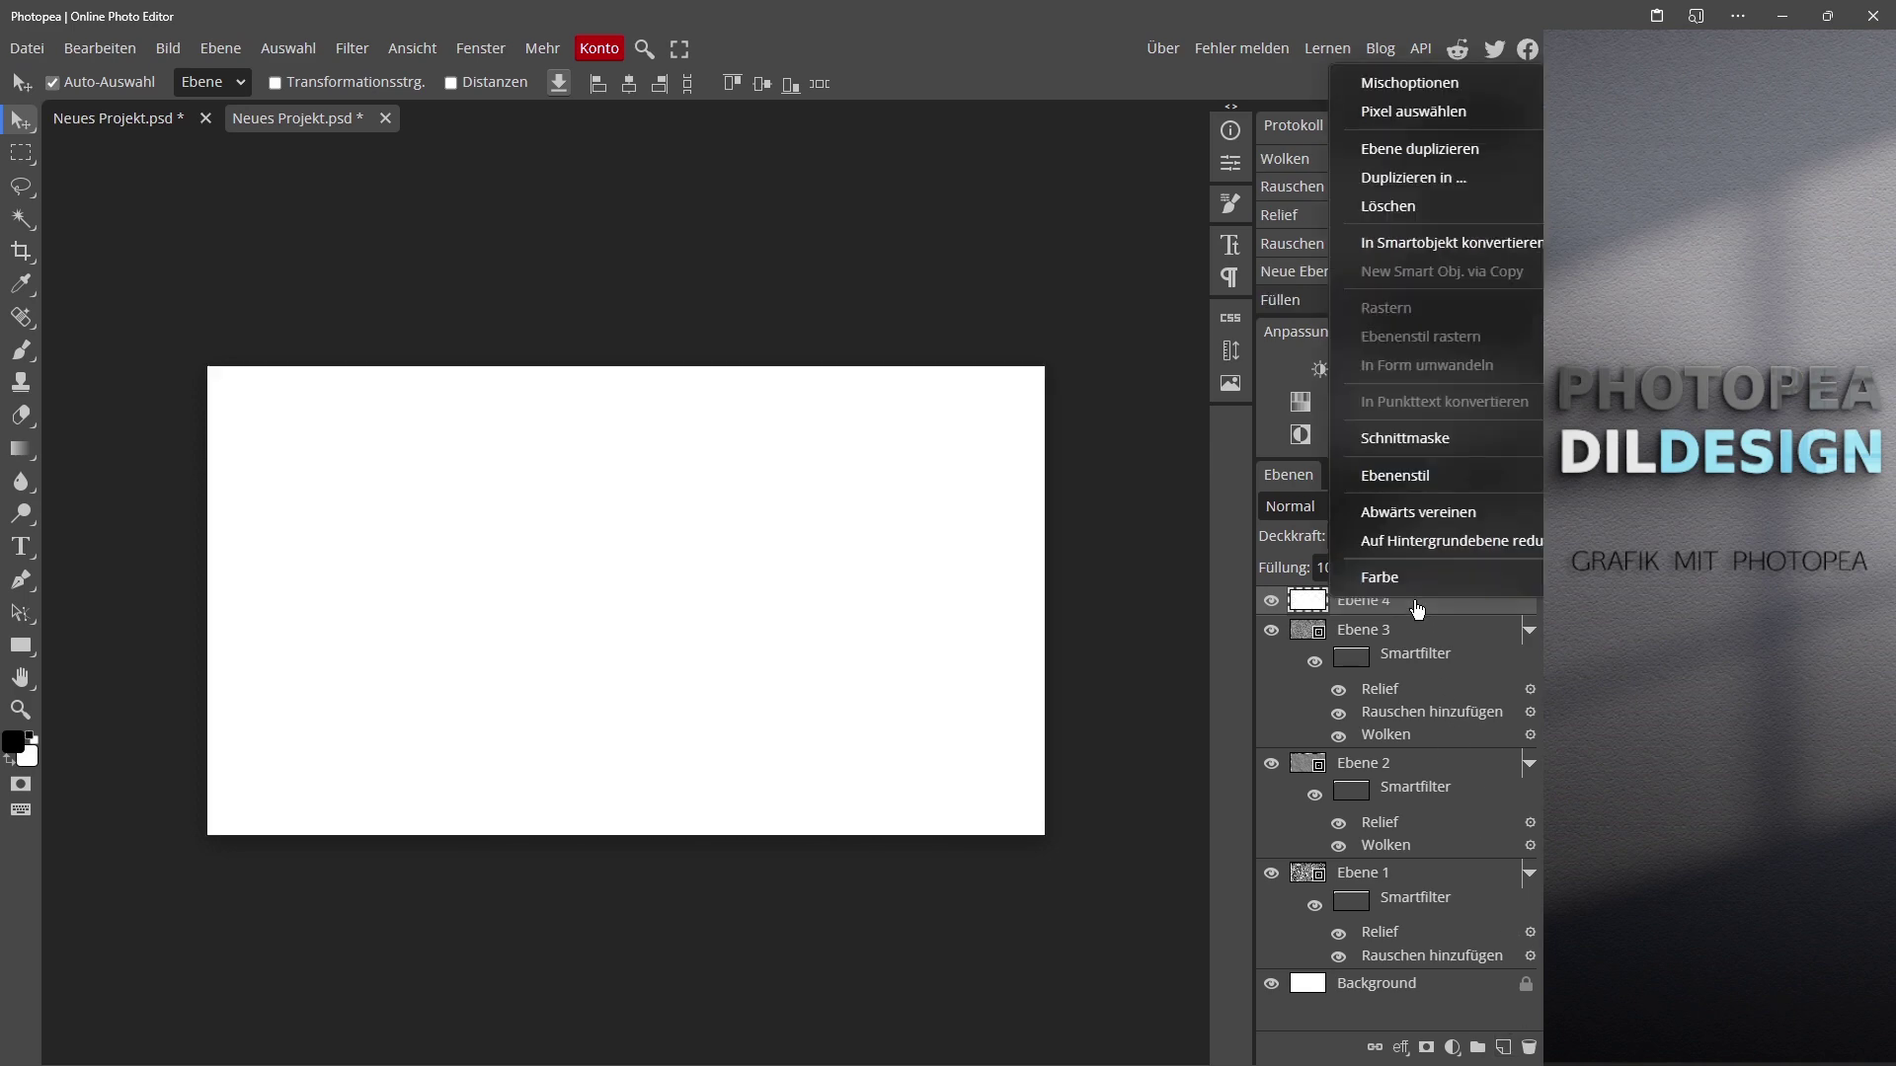
pyautogui.click(1412, 244)
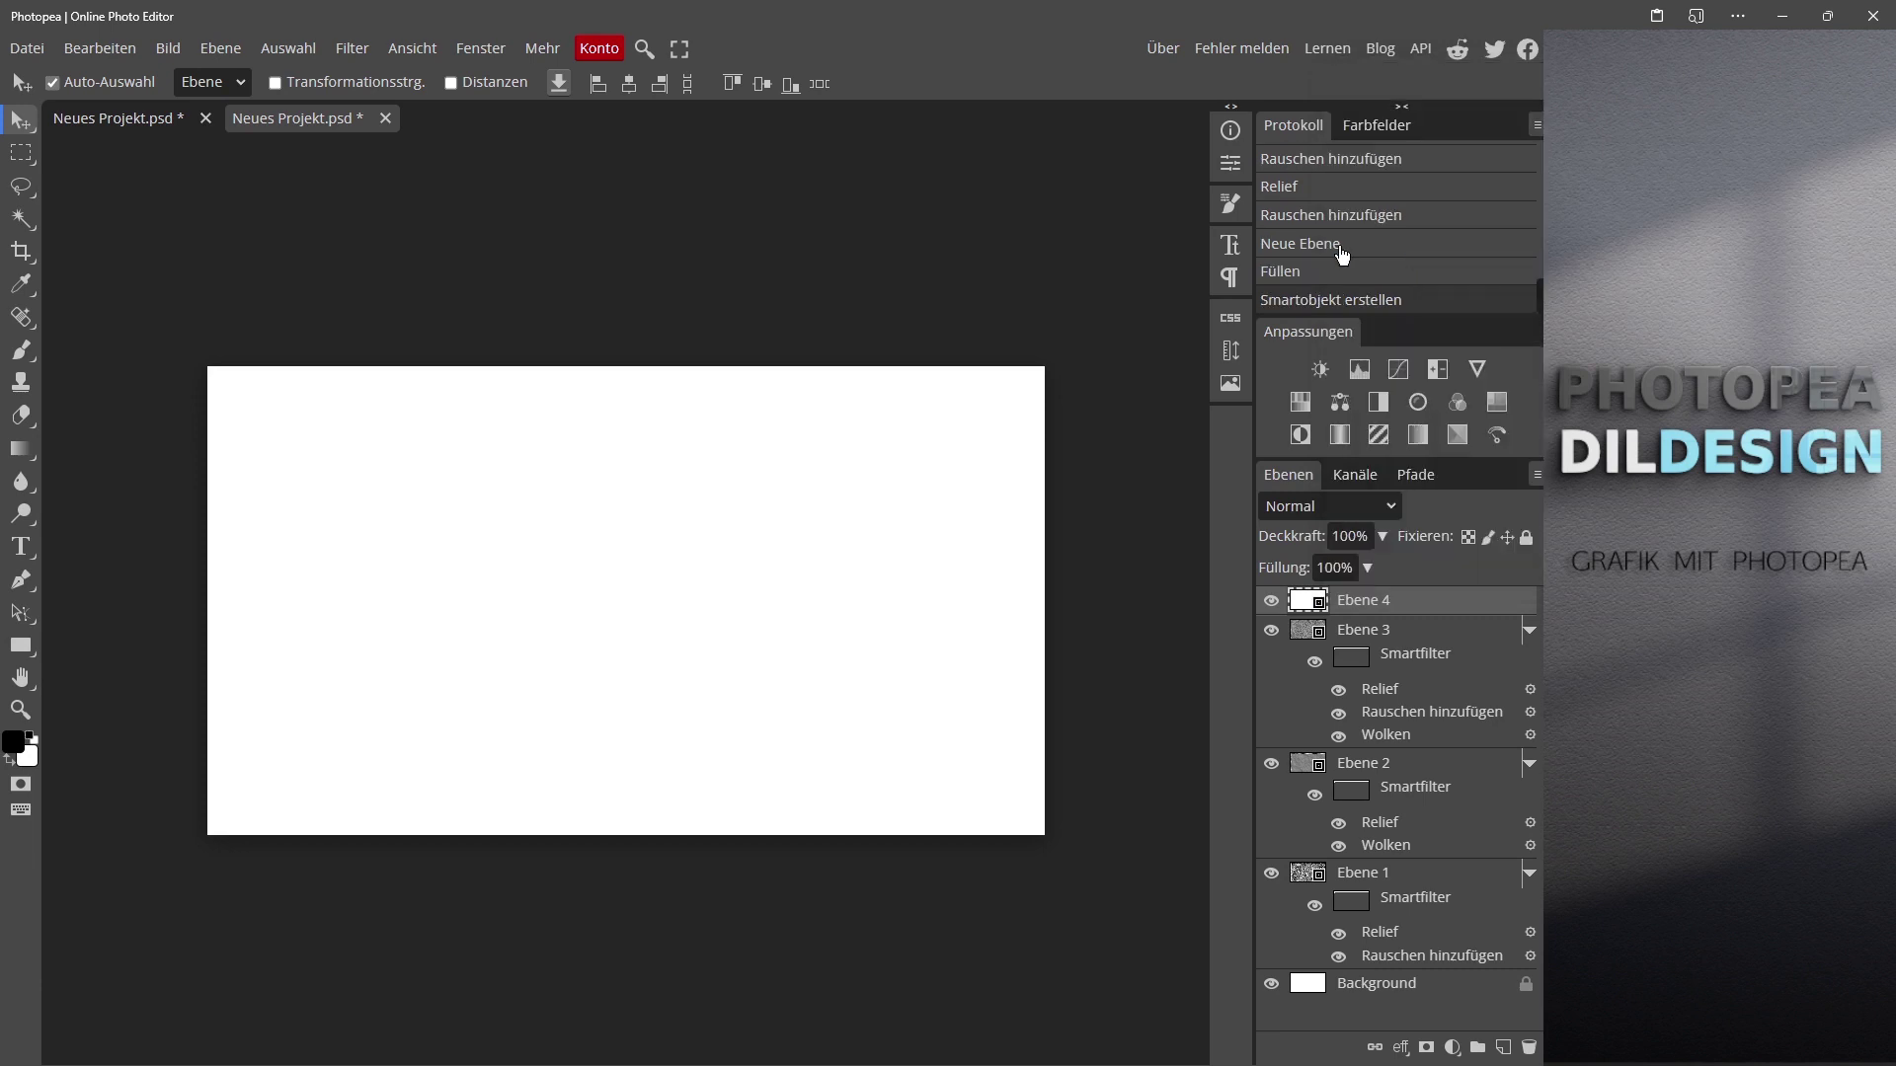
# Step: Apply the Fasern (fibers) render filter to Ebene 4 with variance 16 and strength 13
pyautogui.click(350, 49)
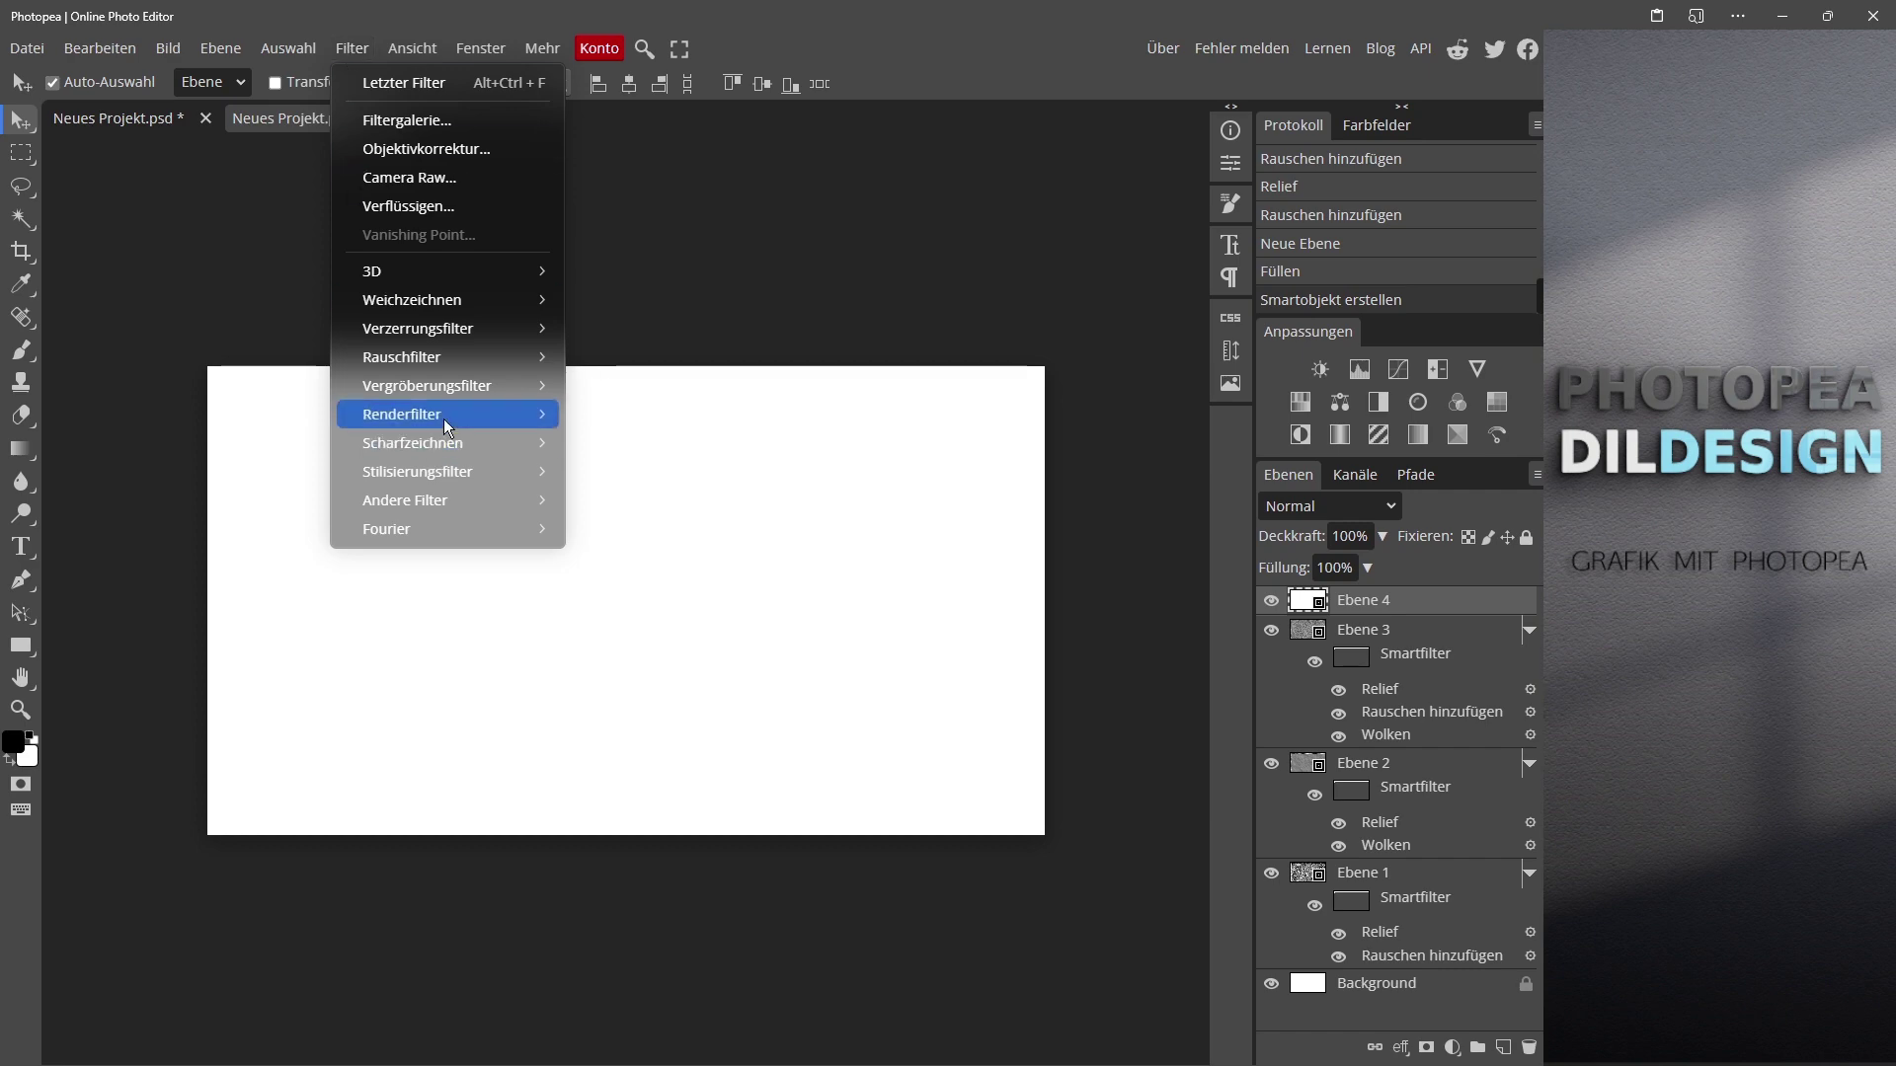
pyautogui.moveTo(442, 418)
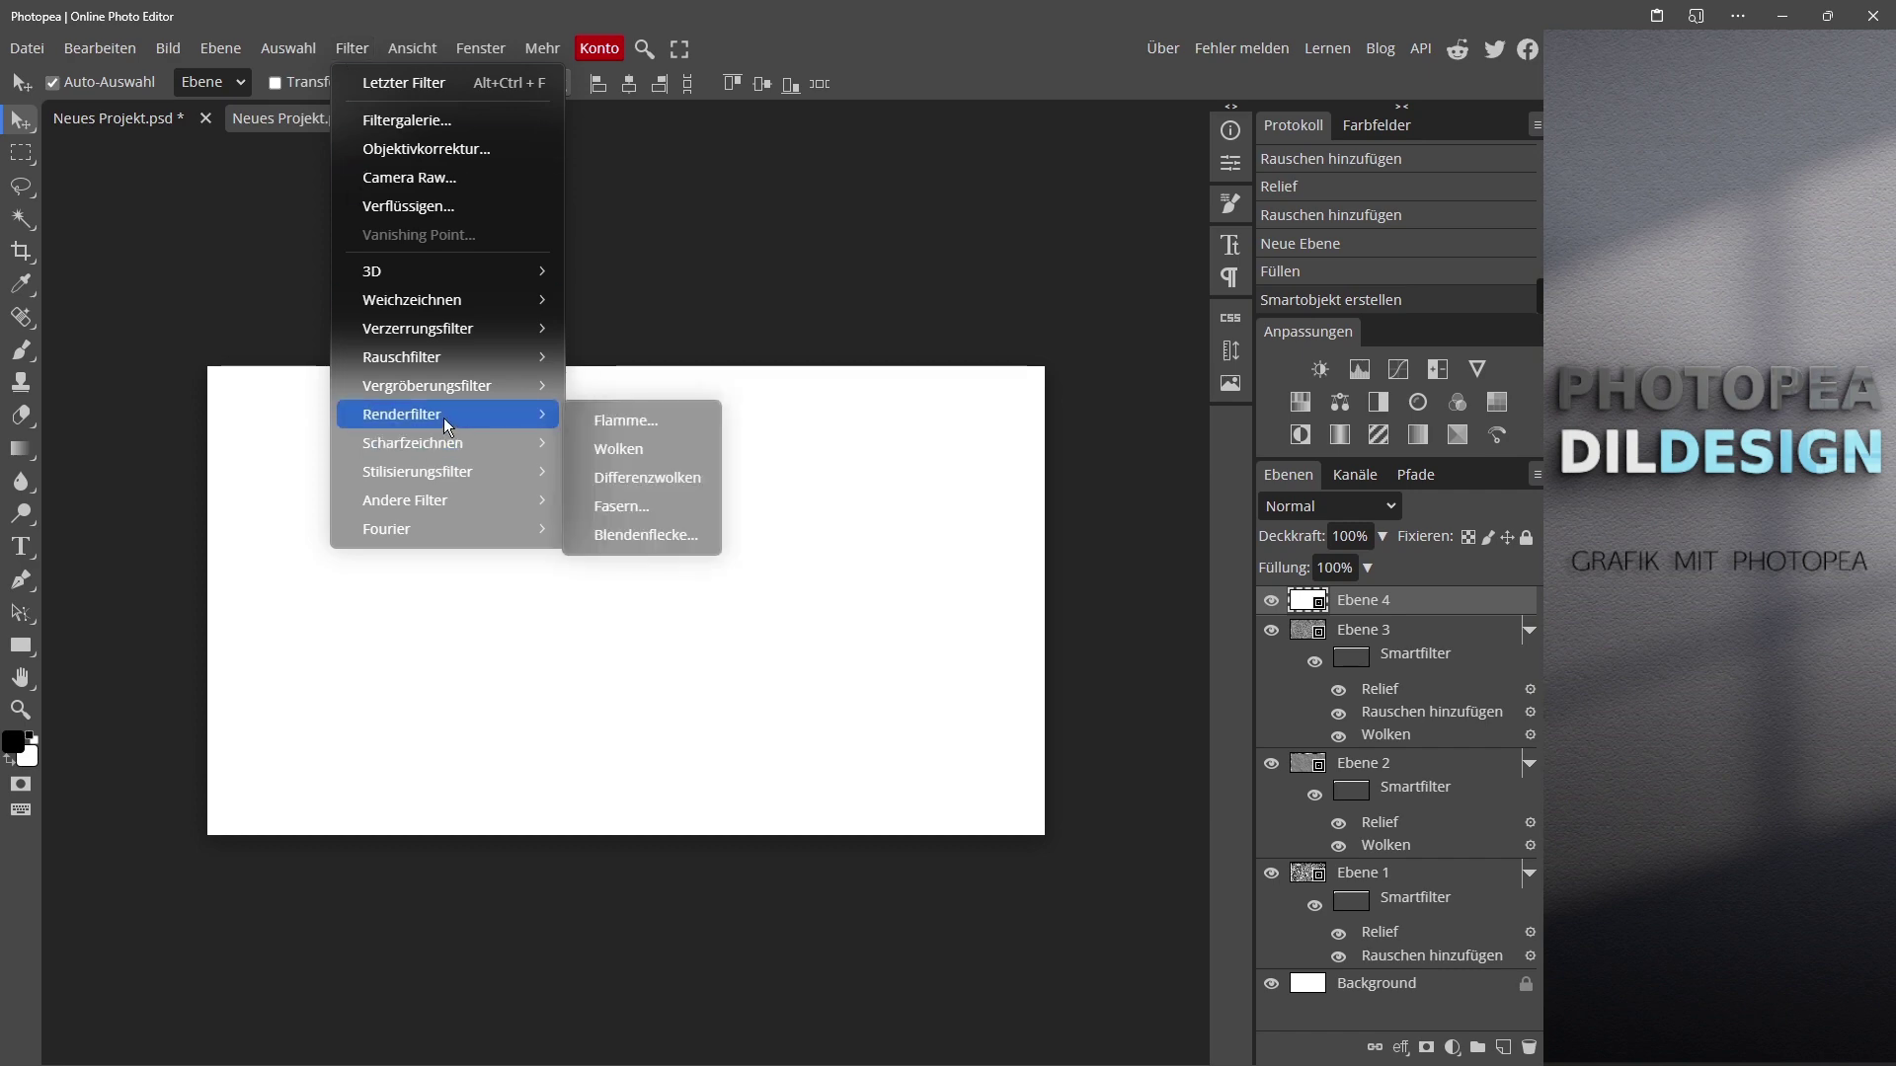
pyautogui.click(614, 507)
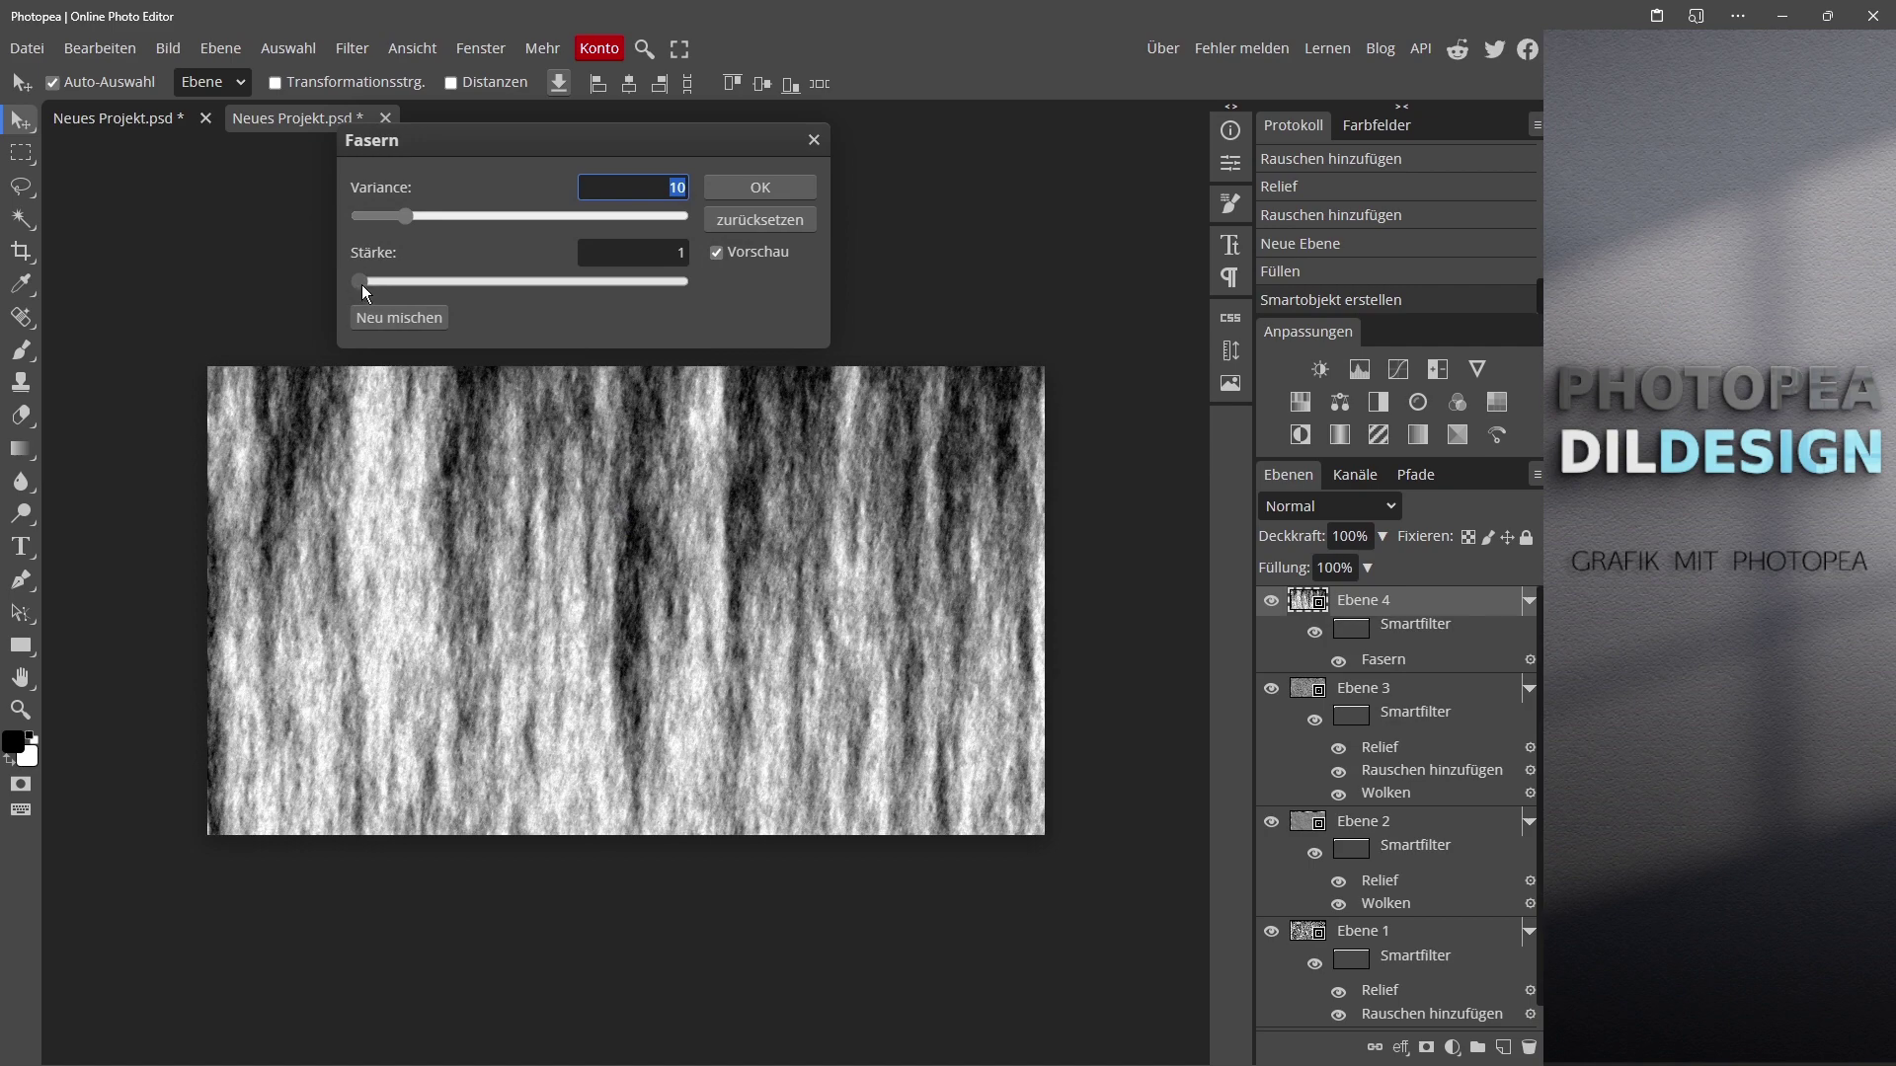
pyautogui.moveTo(362, 285); pyautogui.dragTo(446, 219)
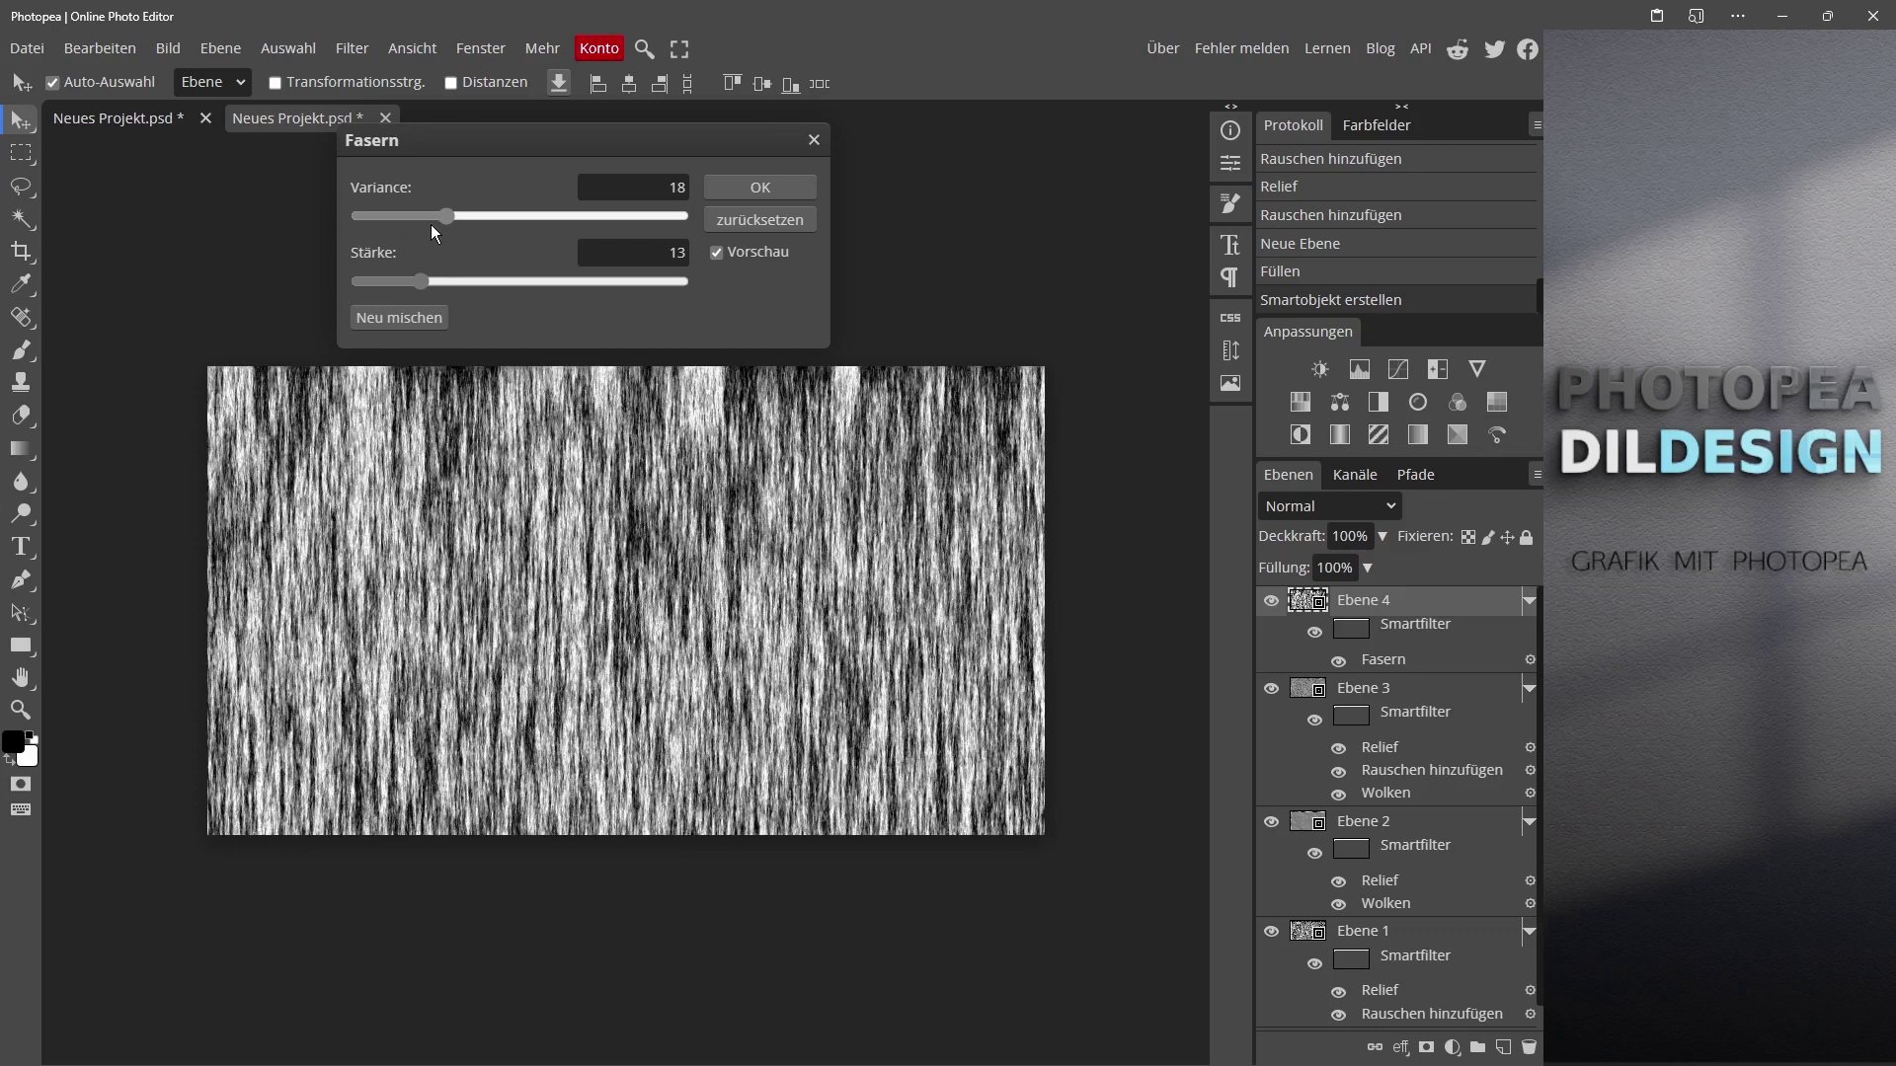
pyautogui.click(431, 223)
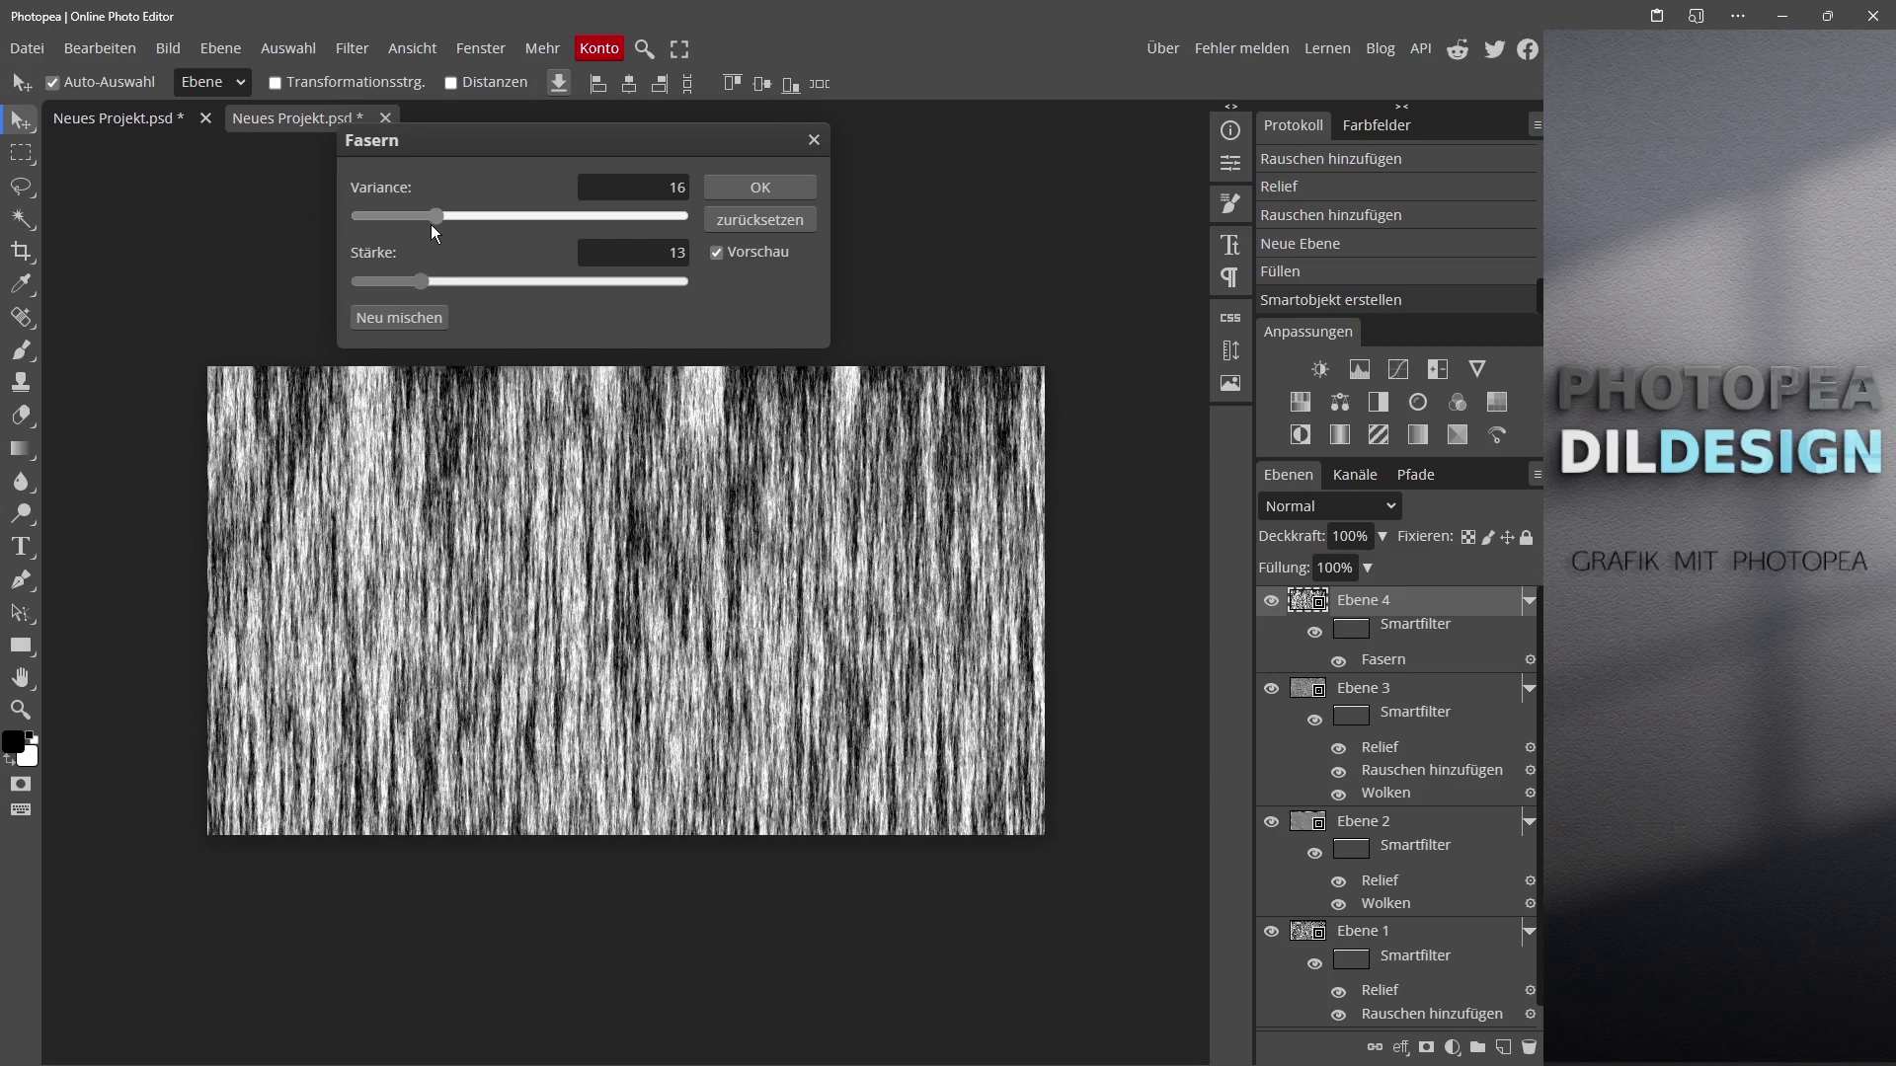
pyautogui.click(781, 194)
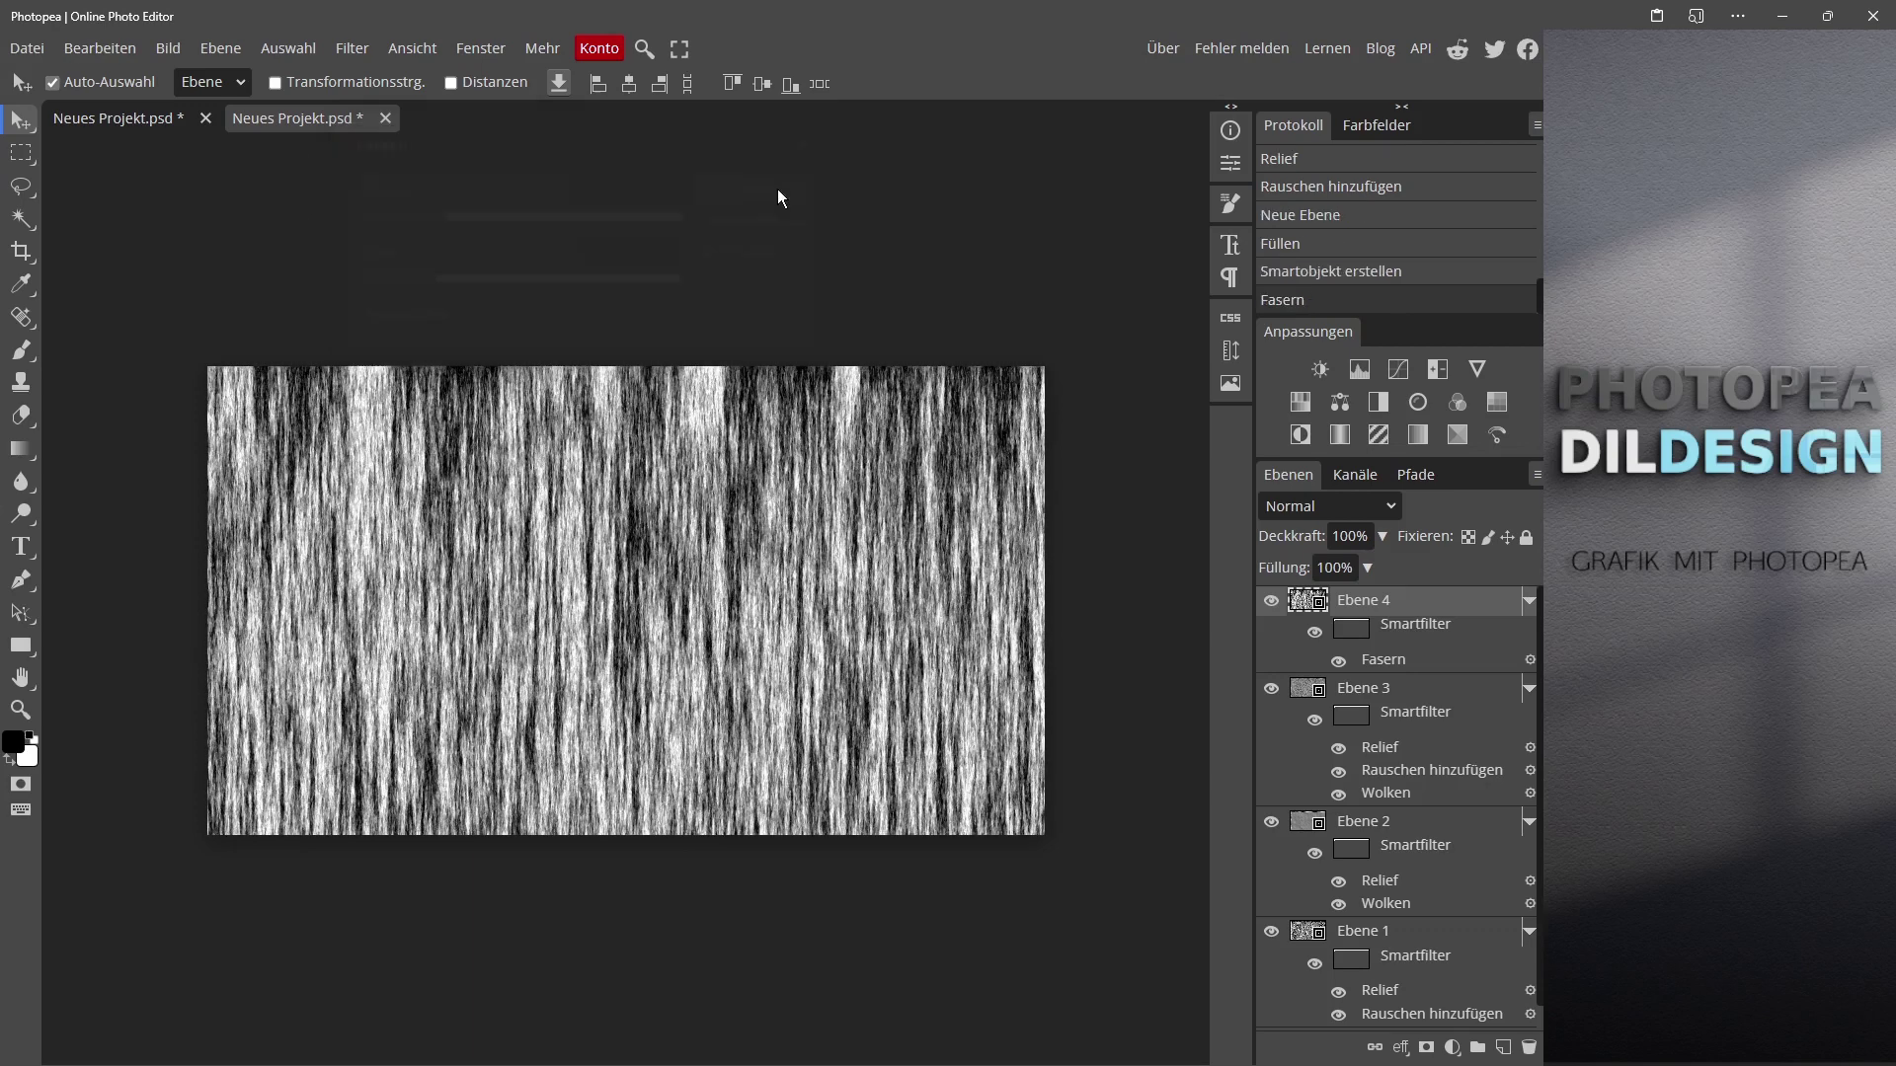
# Step: Apply the Wind stylize filter to Ebene 4 using the Wind technique with direction From the Left
pyautogui.click(354, 47)
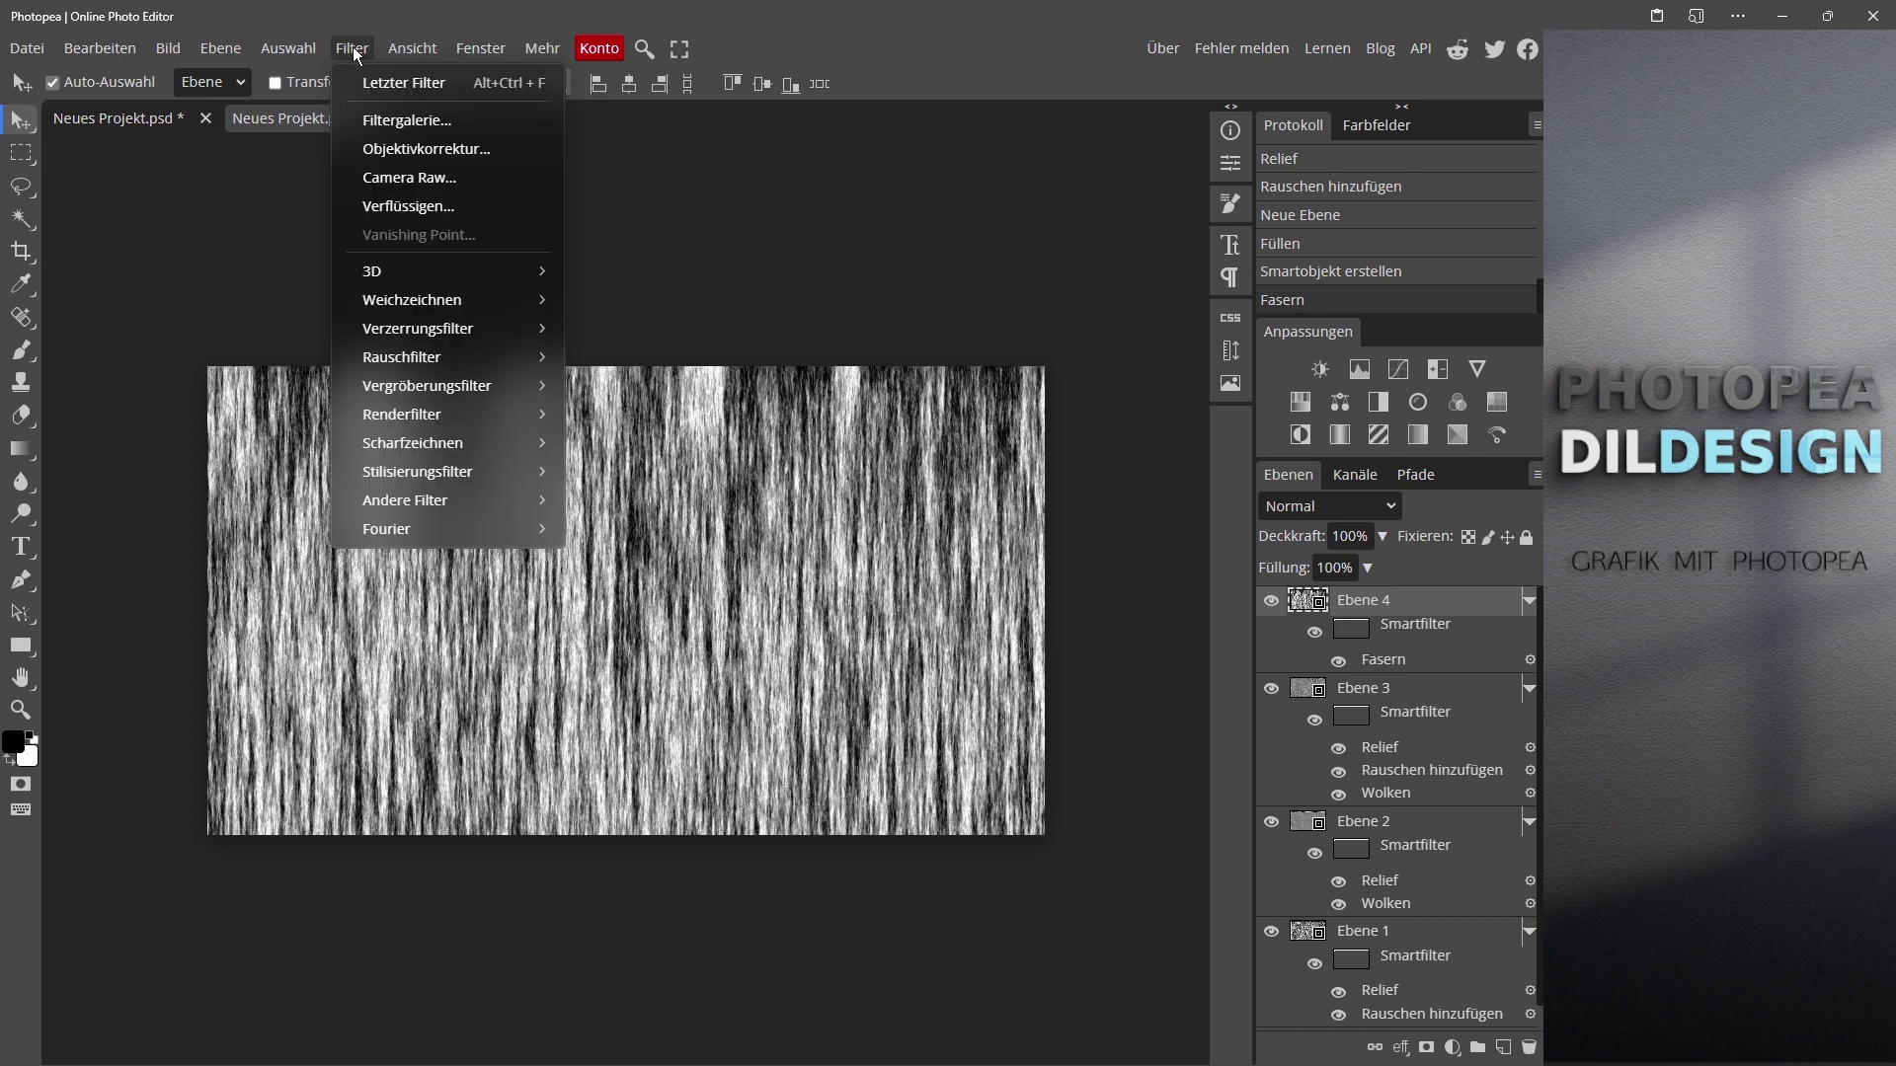
pyautogui.moveTo(415, 470)
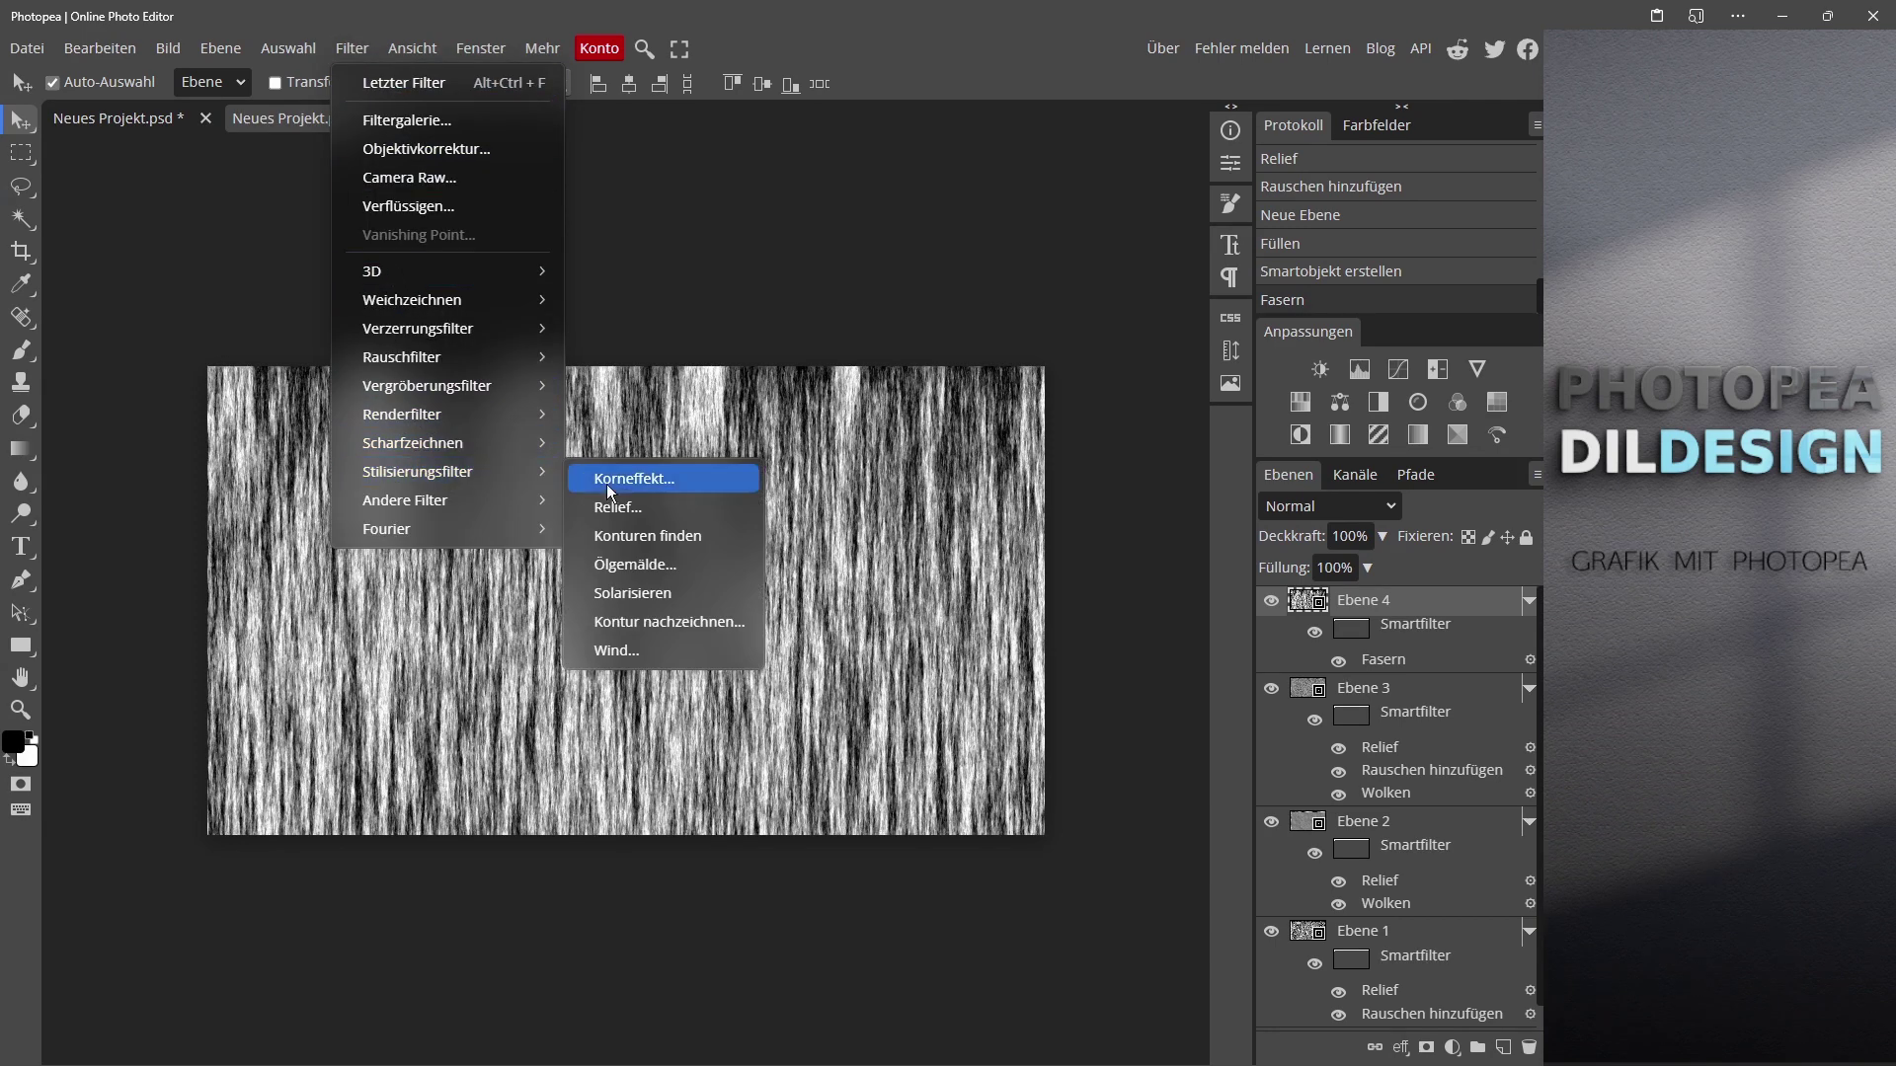
pyautogui.click(624, 650)
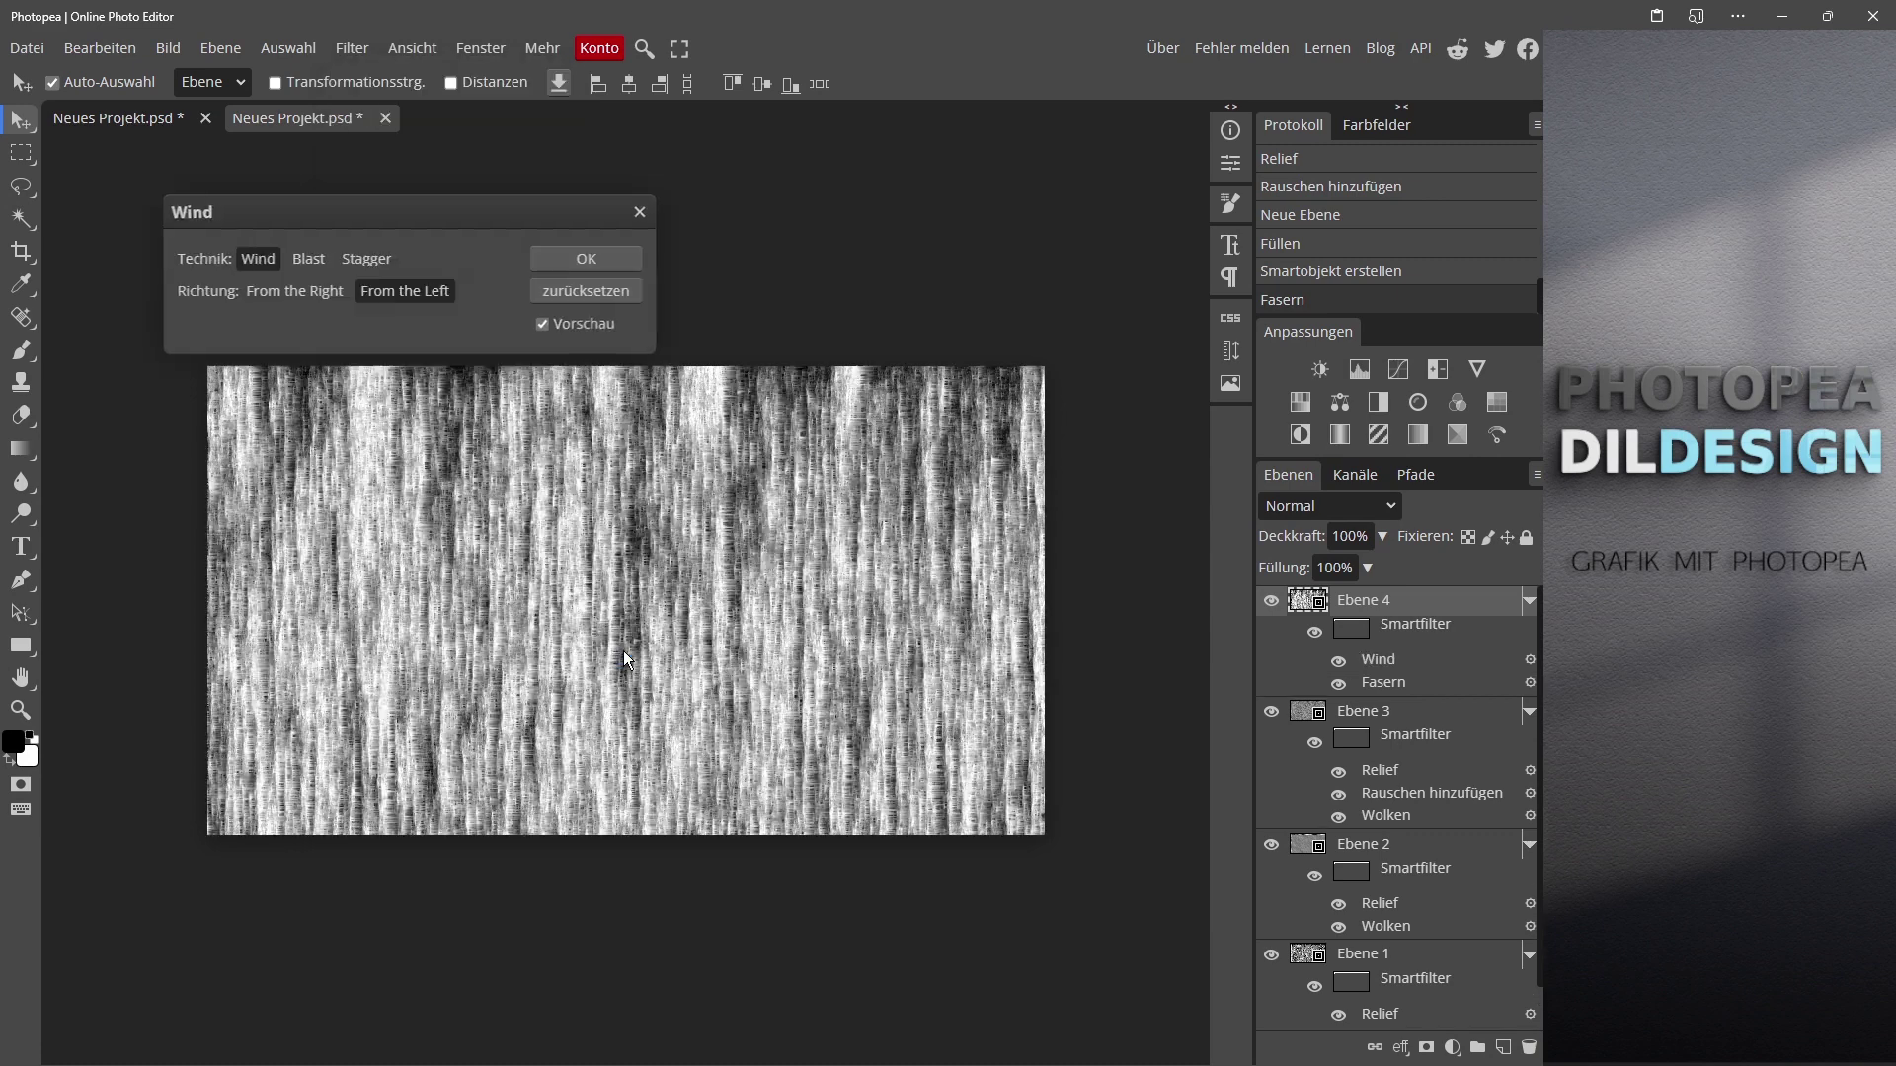
pyautogui.click(306, 259)
pyautogui.click(258, 260)
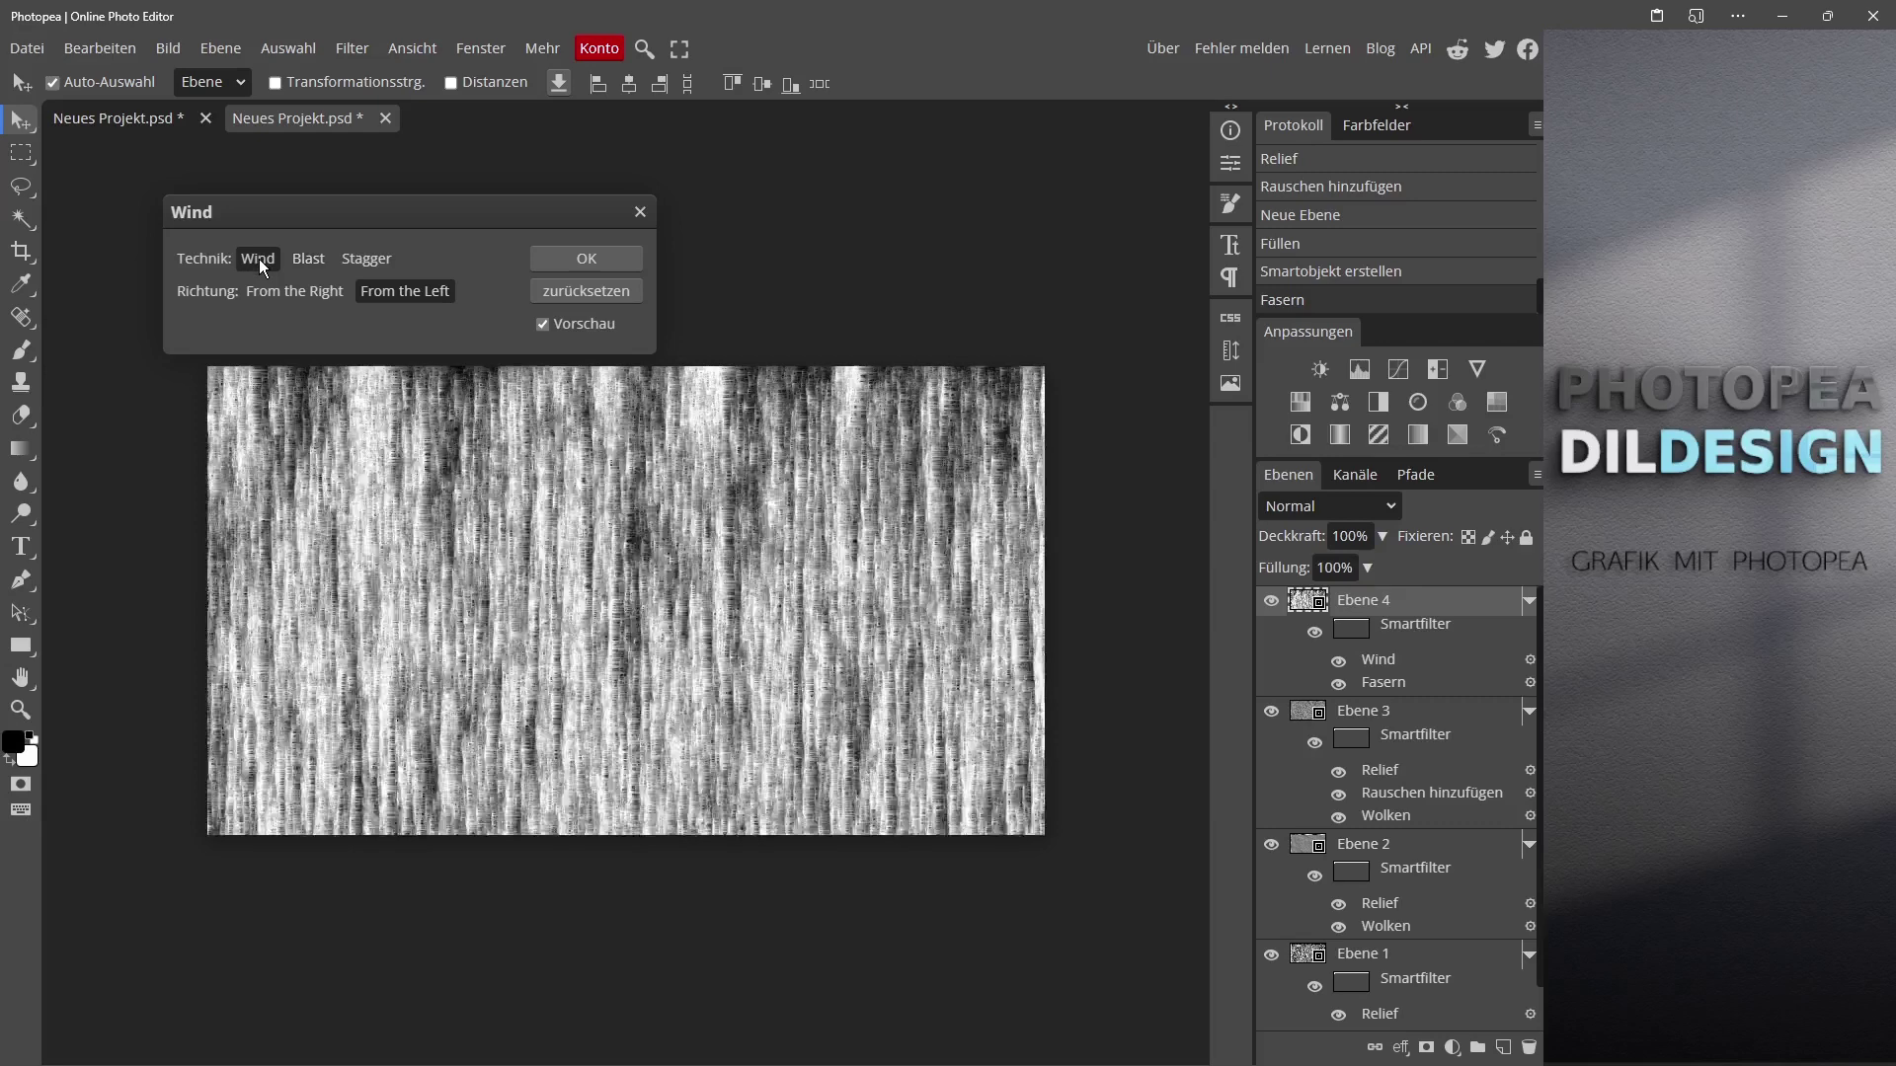
pyautogui.click(584, 260)
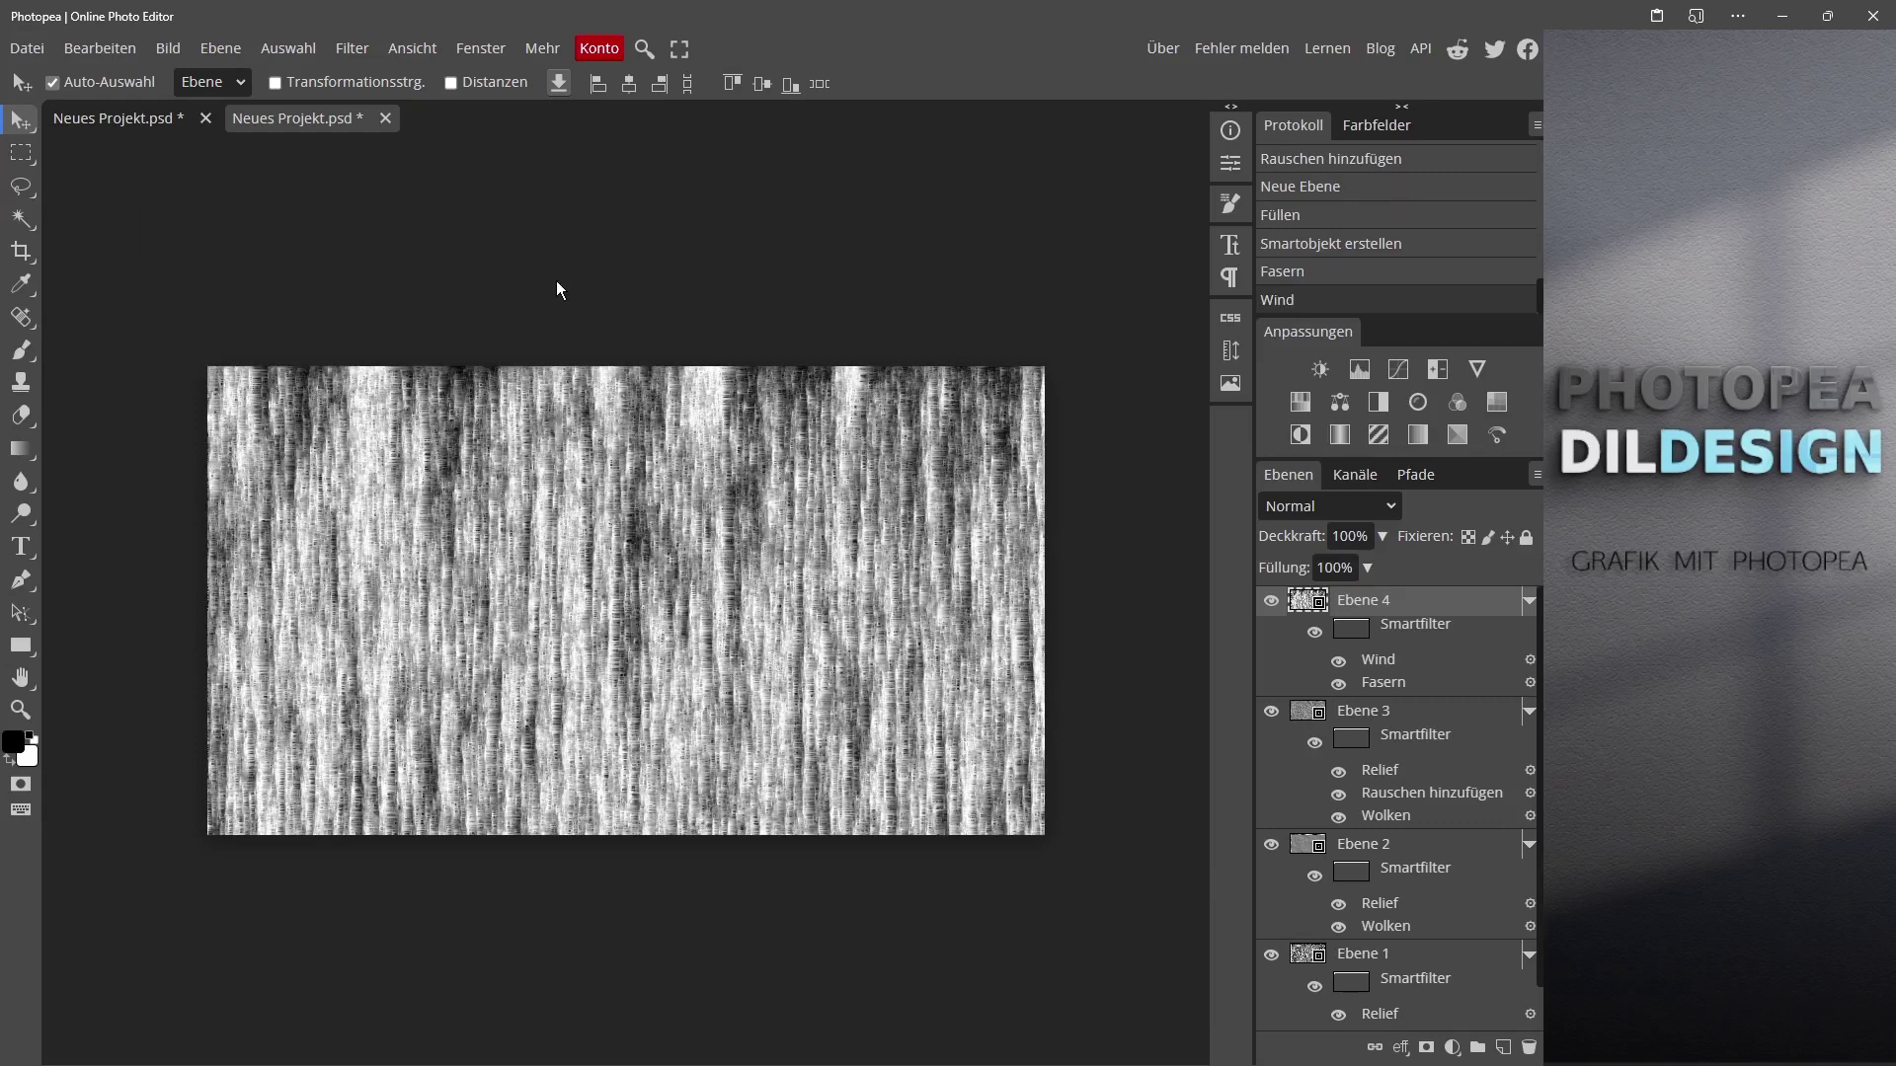
# Step: Apply the Kristallisieren (crystallize) filter to Ebene 4 with a cell size of 10 px
pyautogui.click(357, 45)
pyautogui.moveTo(385, 413)
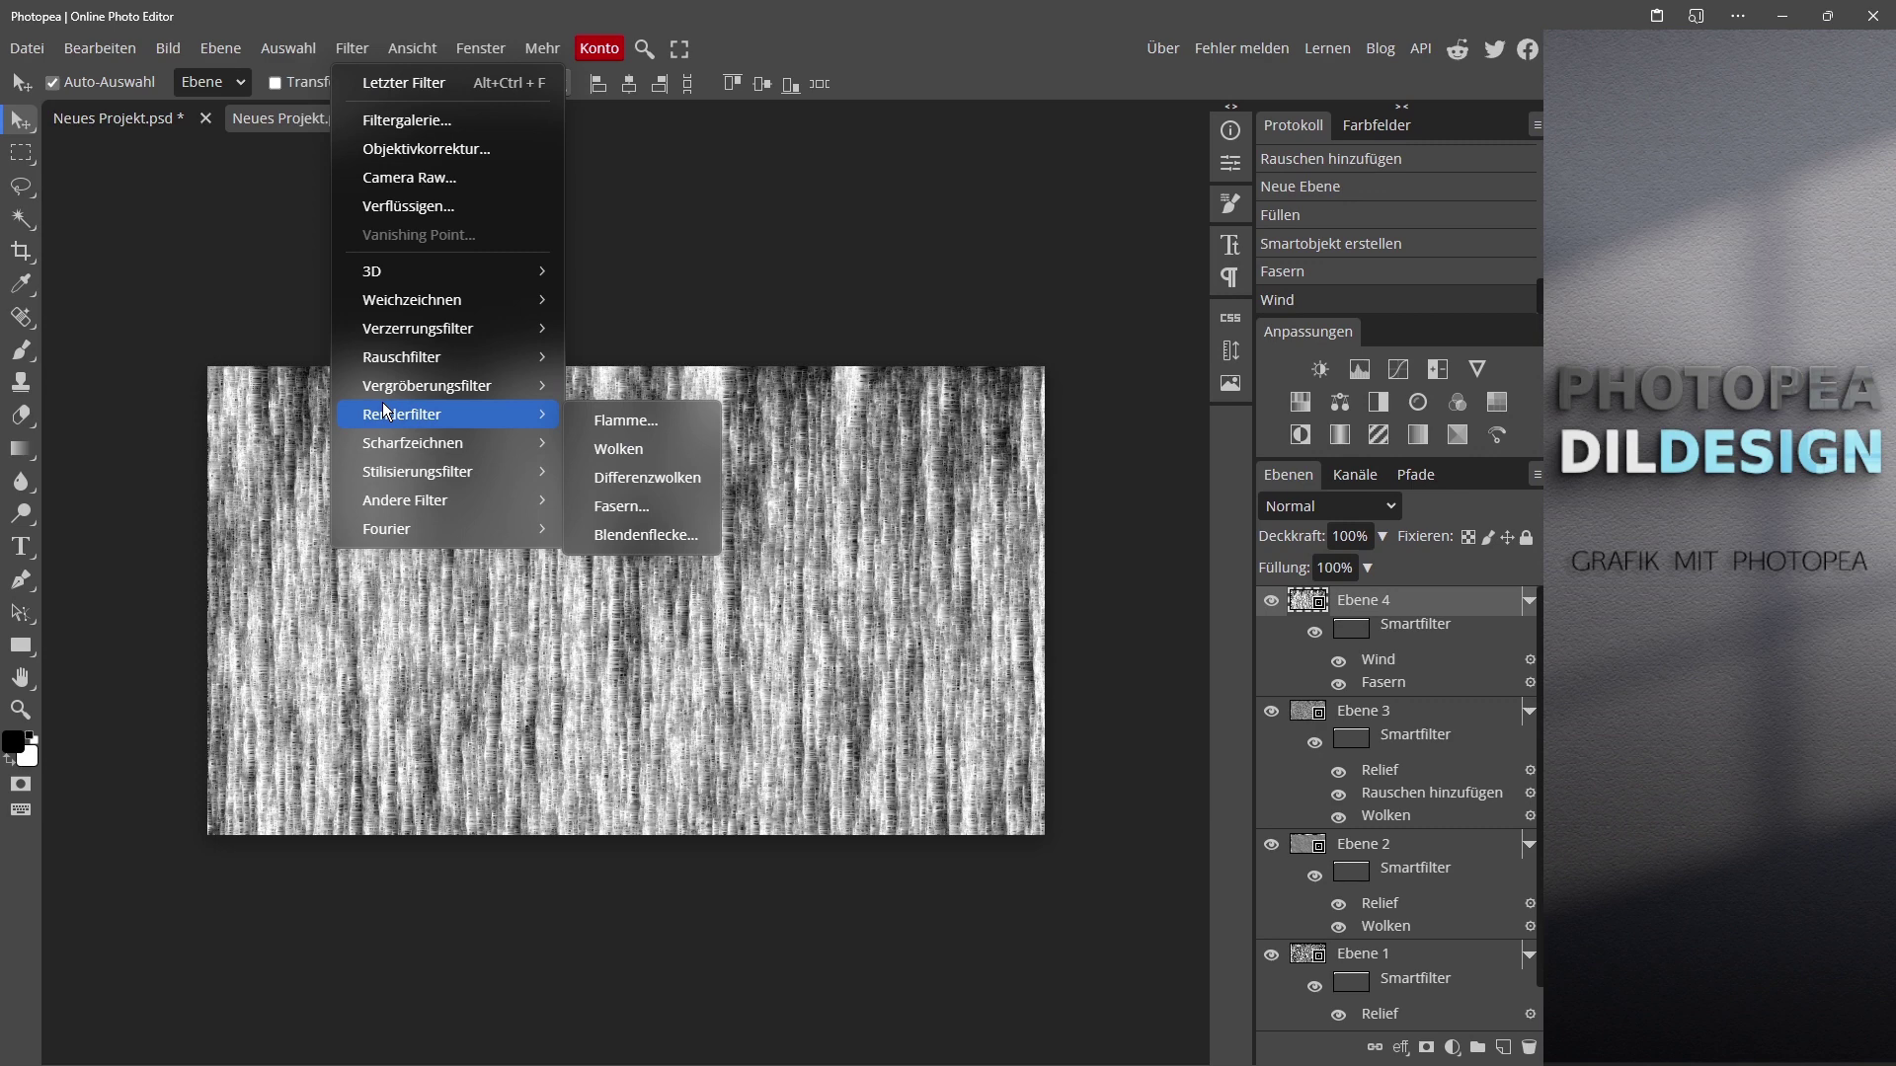
pyautogui.moveTo(404, 482)
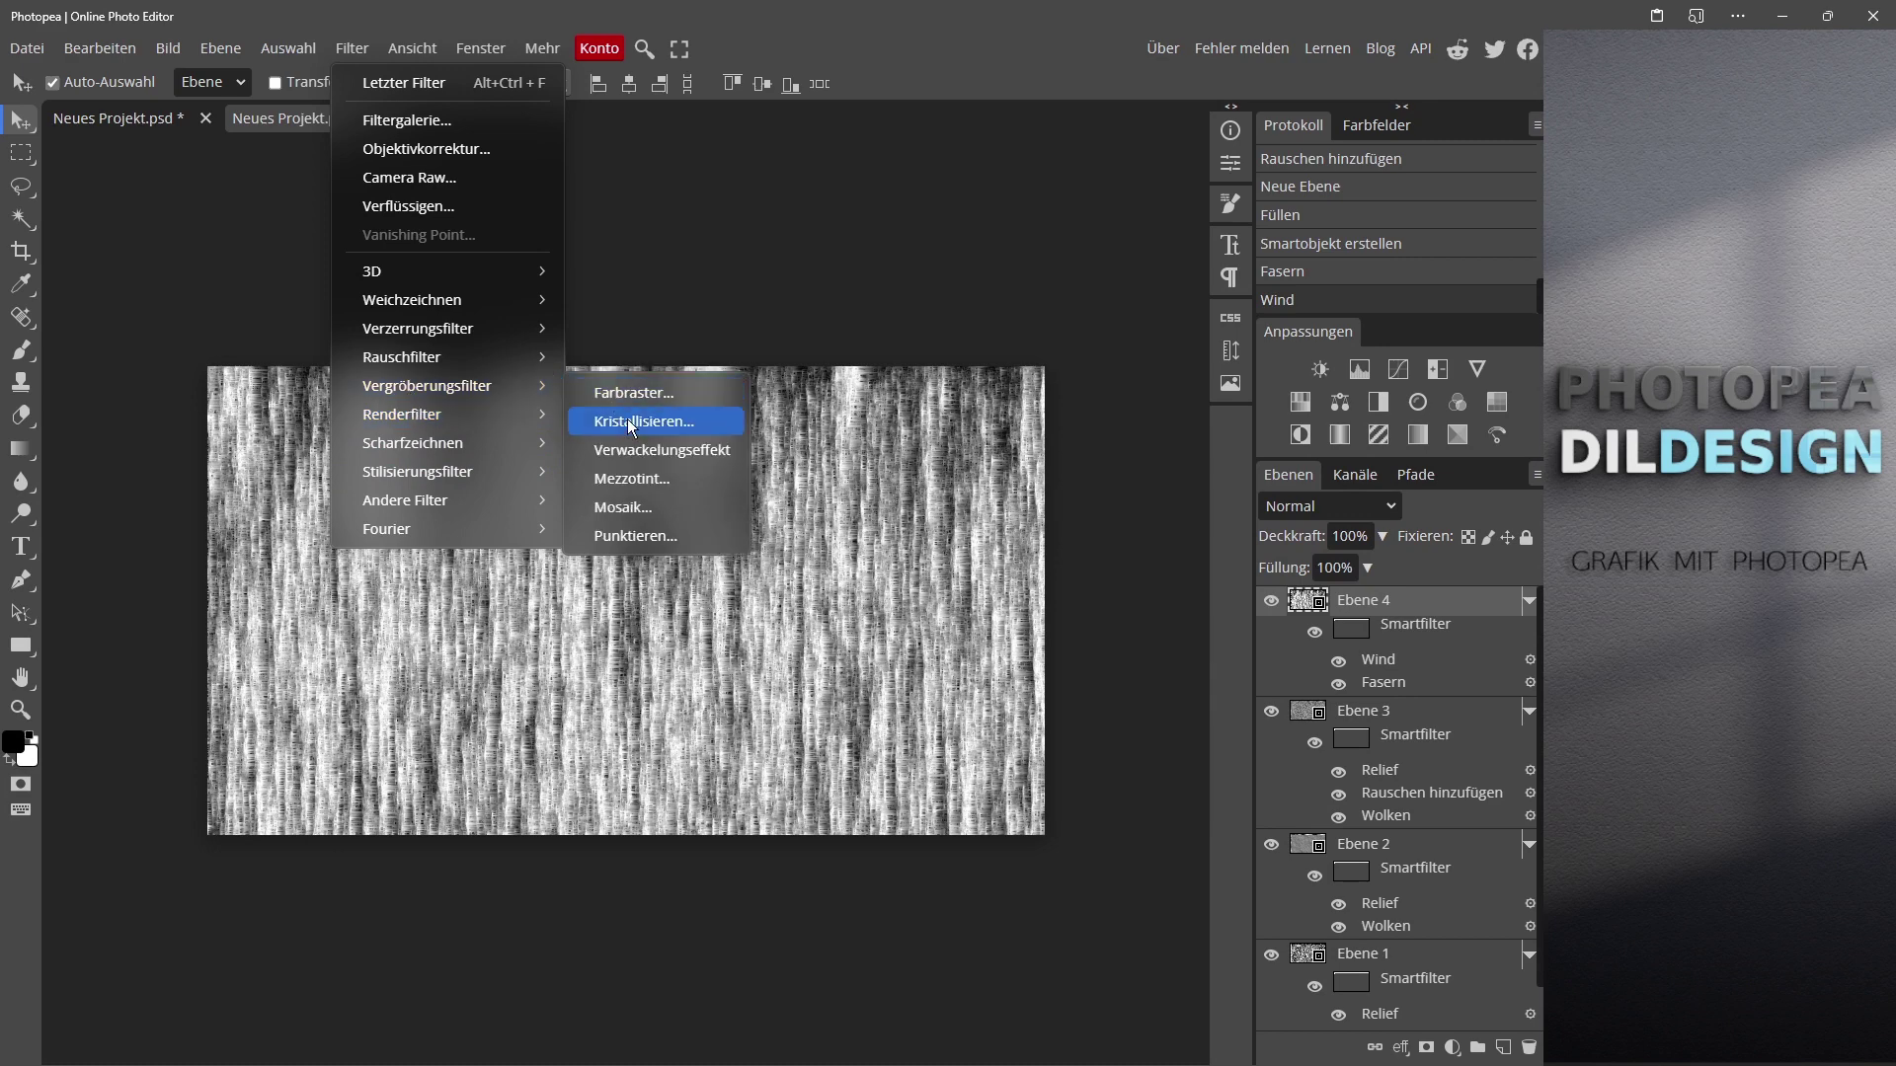
pyautogui.click(630, 423)
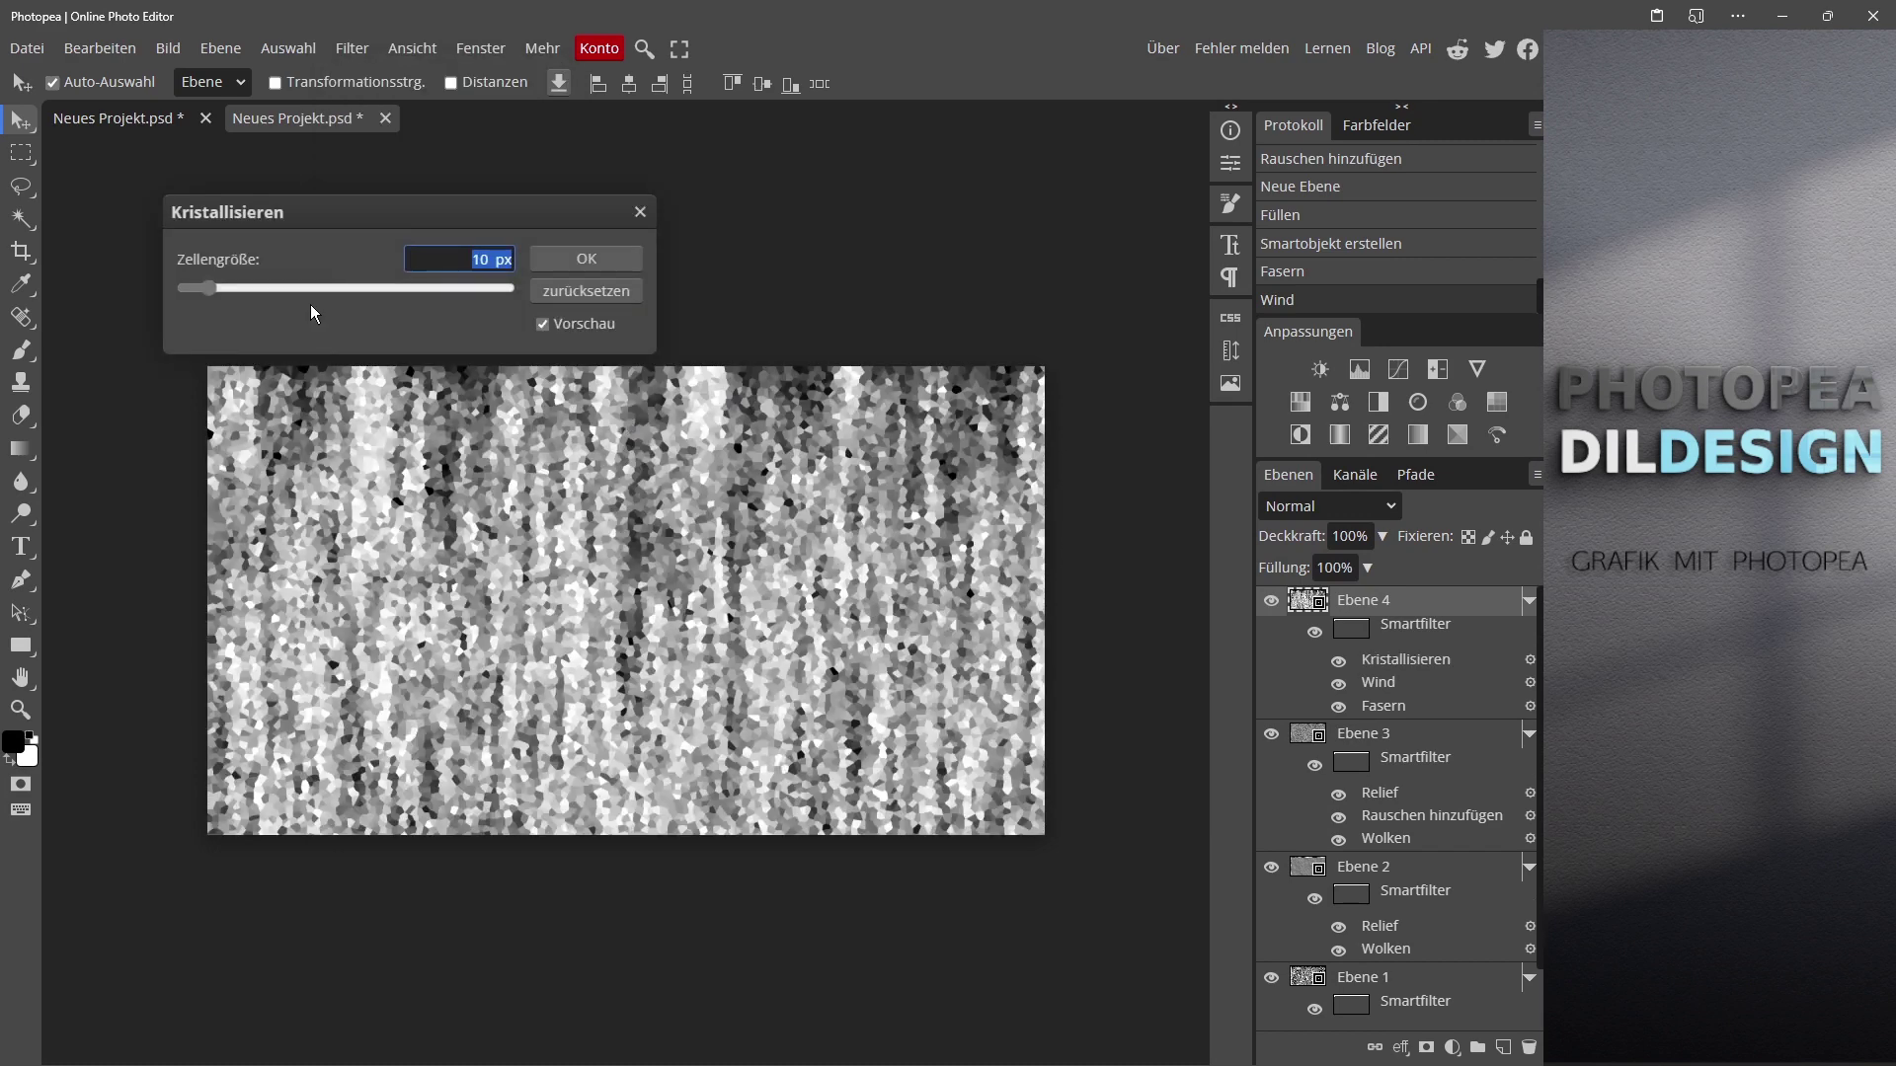
pyautogui.click(573, 256)
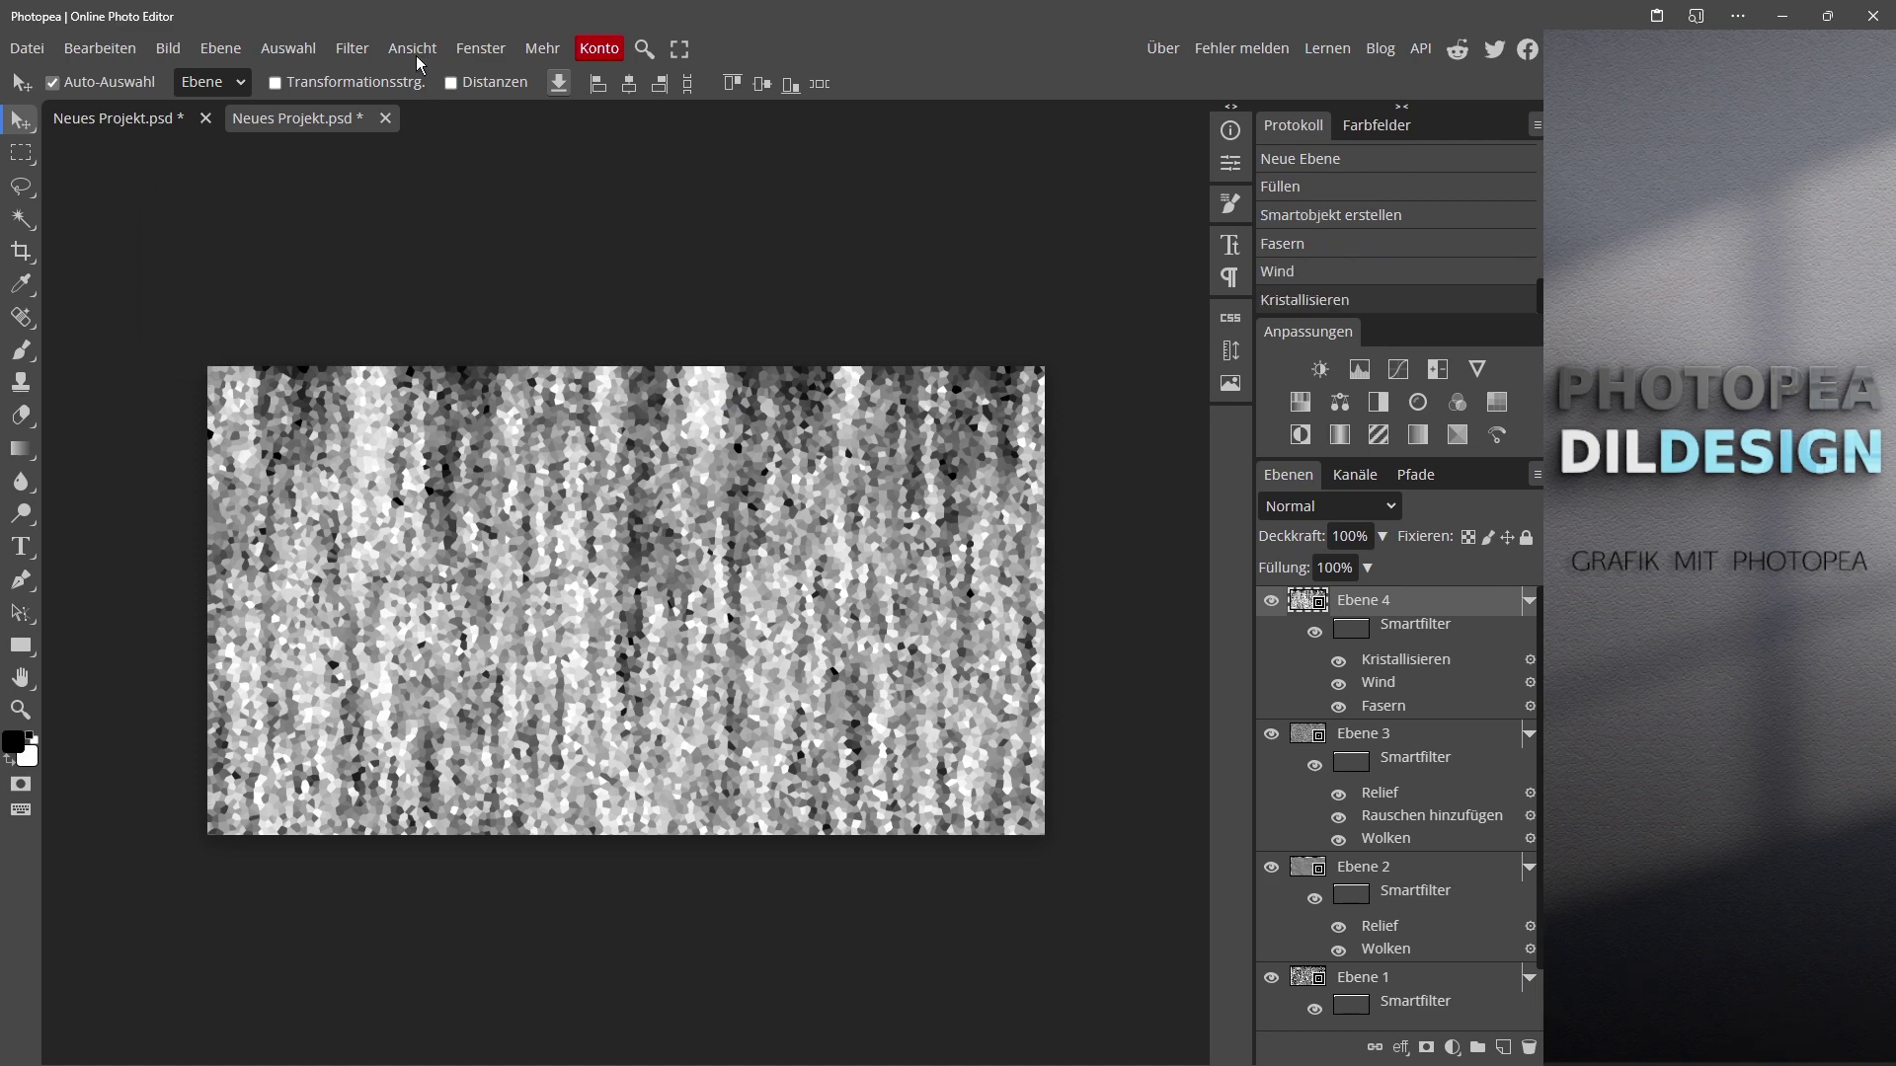
# Step: Apply the Kräuseln (ripple) distortion filter to Ebene 4 with a strength of 344 and size Mittel
pyautogui.click(353, 52)
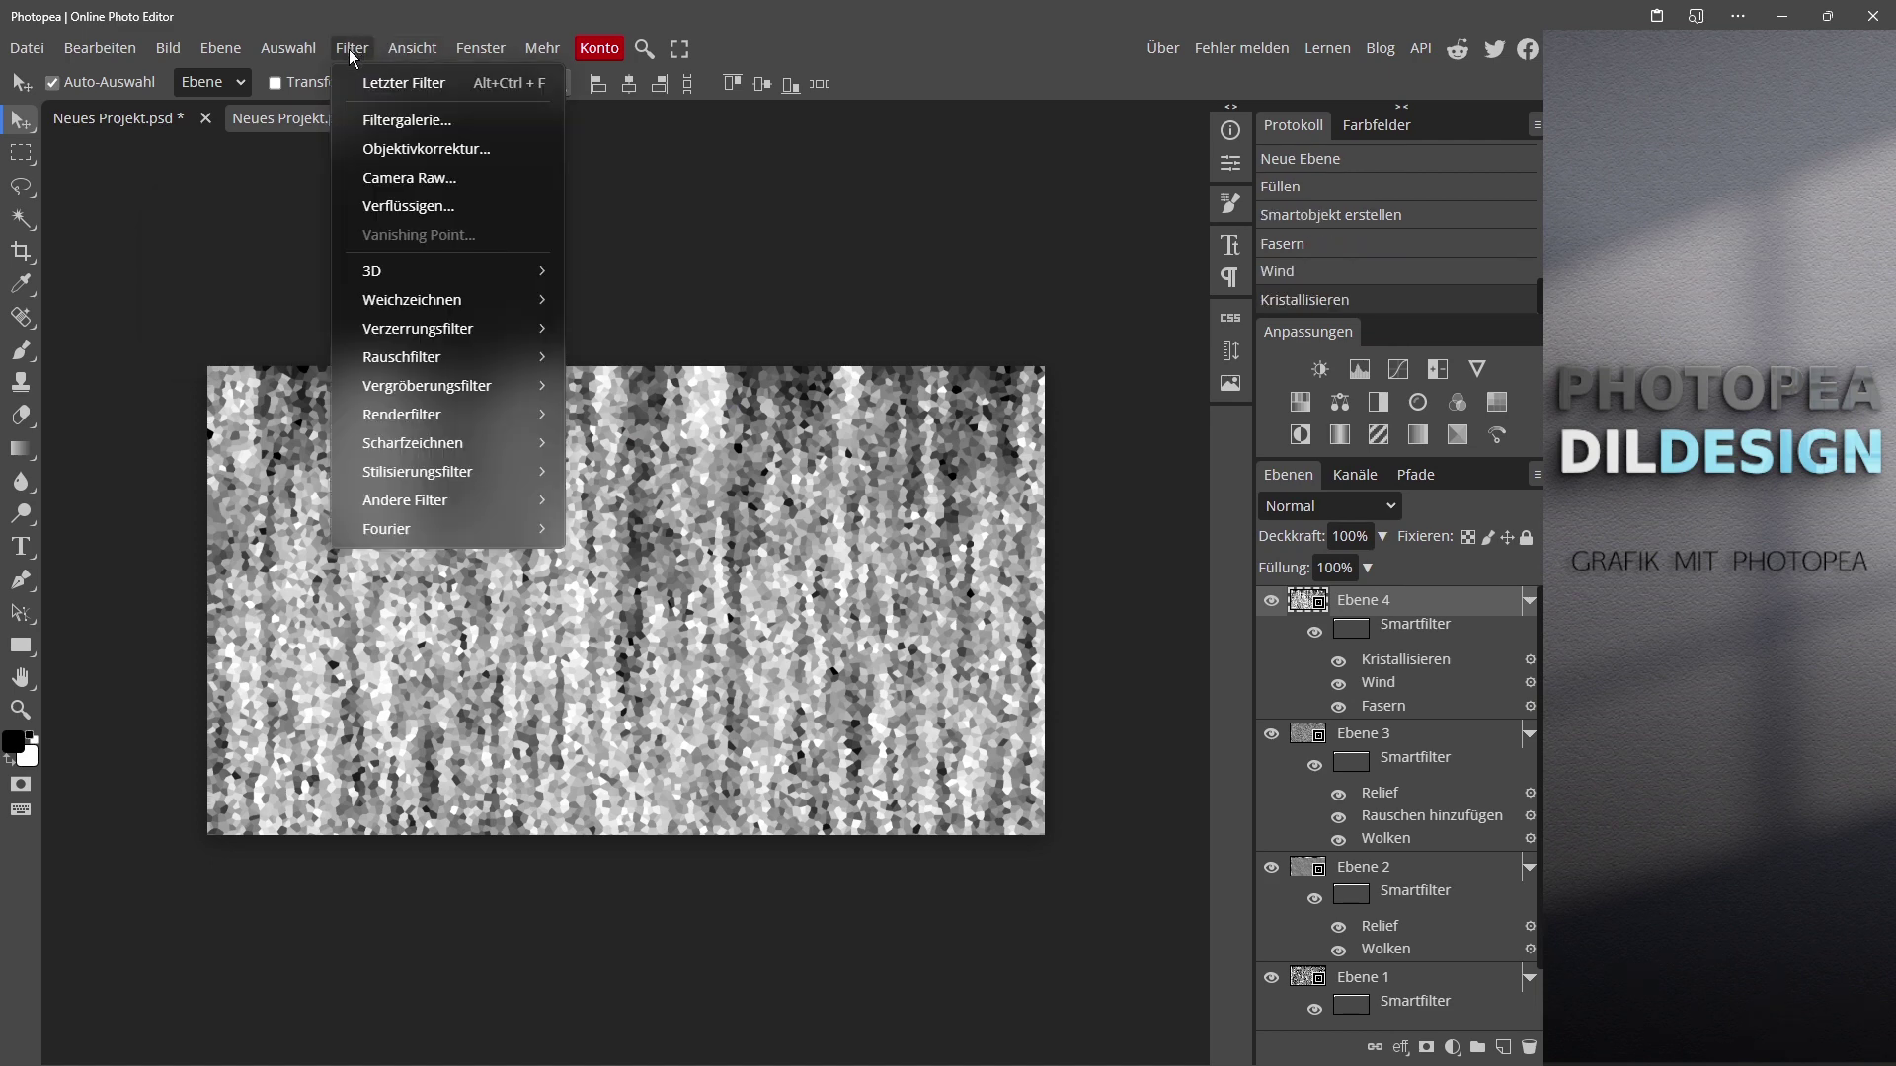
pyautogui.moveTo(400, 340)
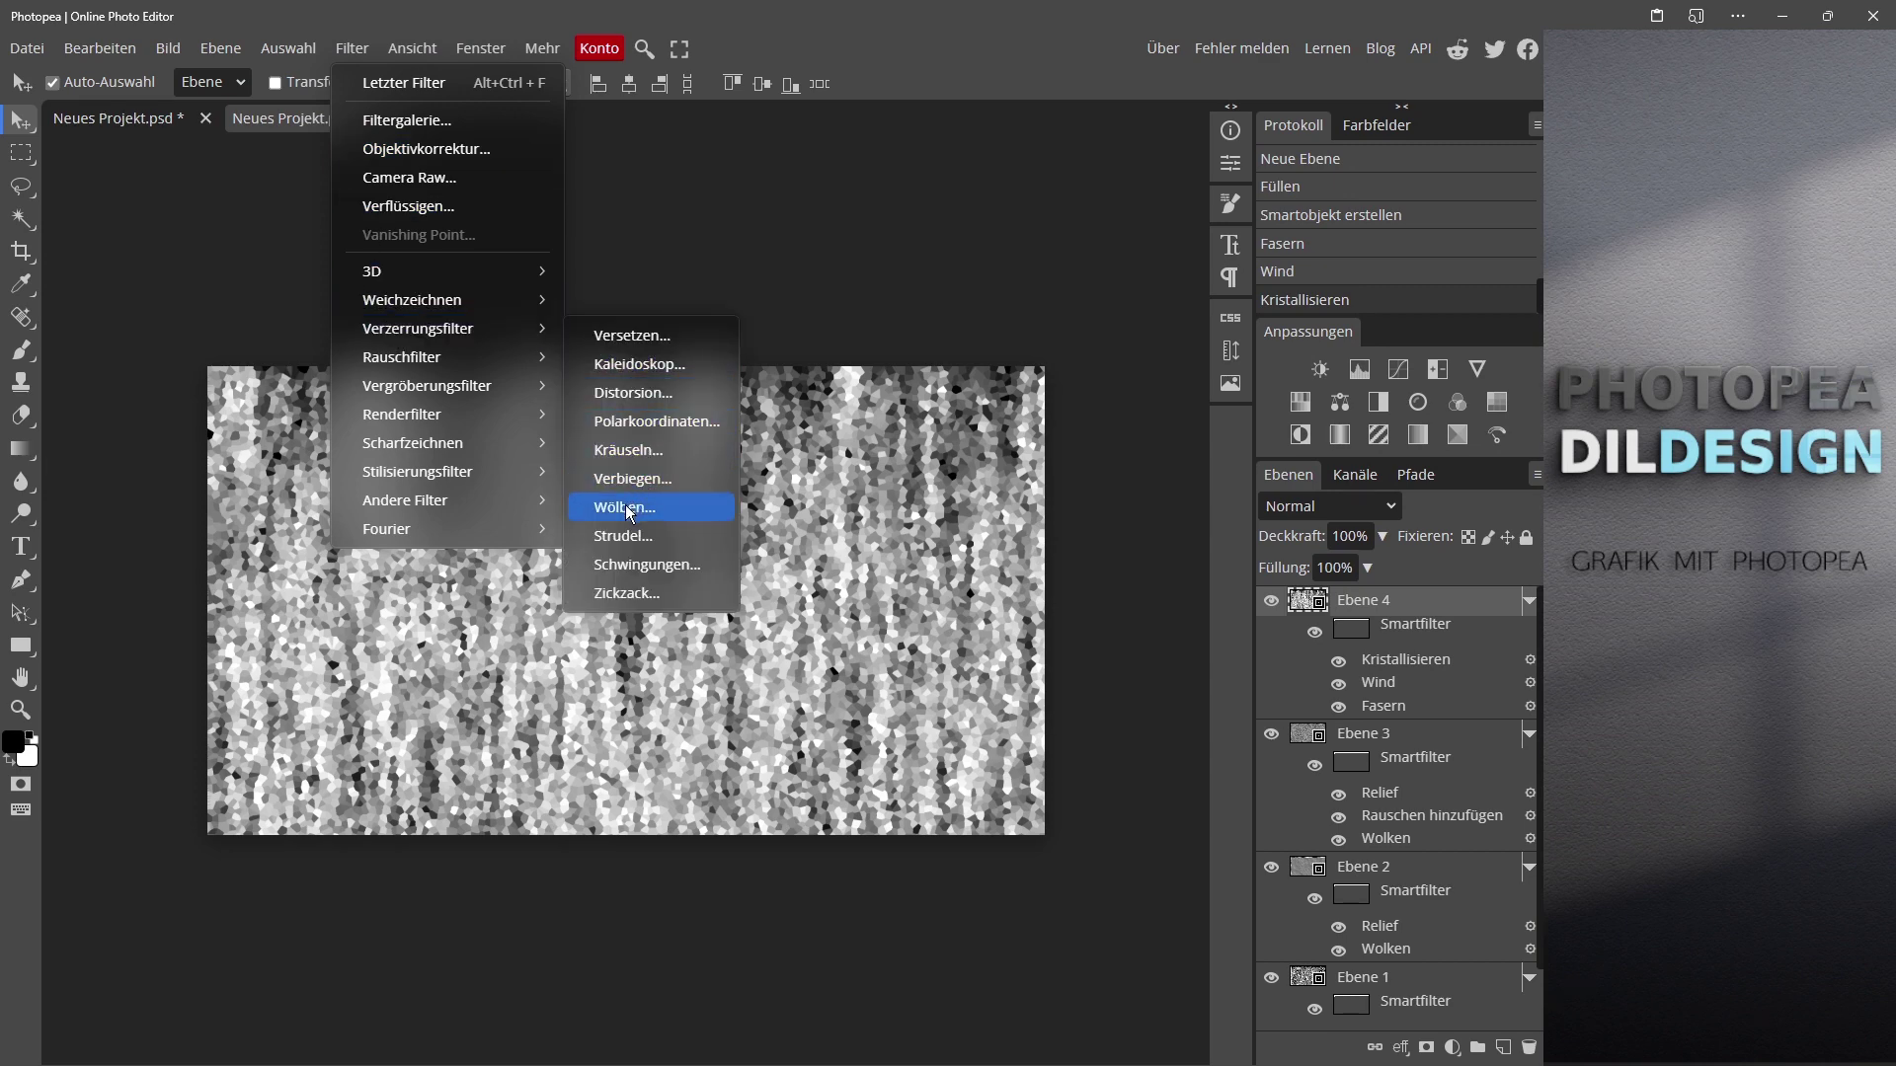
pyautogui.click(624, 455)
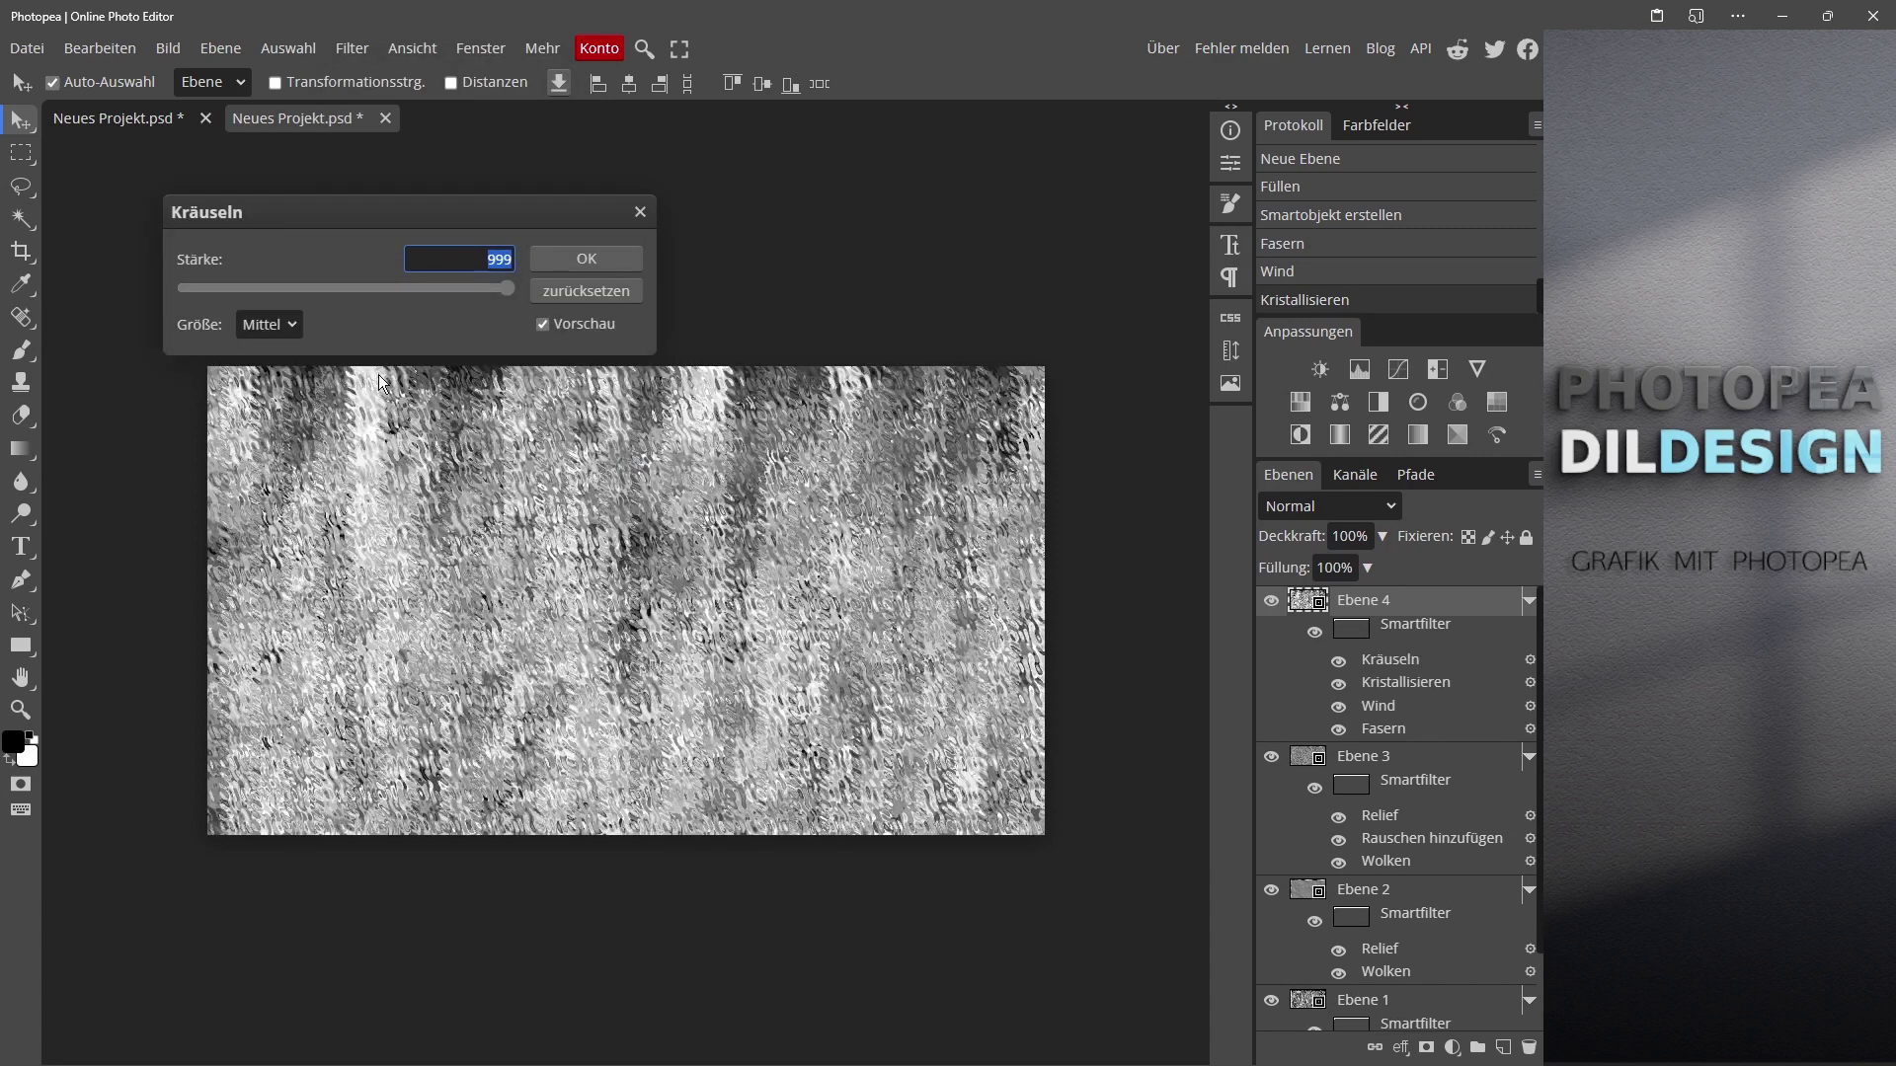
pyautogui.click(502, 287)
pyautogui.moveTo(387, 287); pyautogui.dragTo(407, 282)
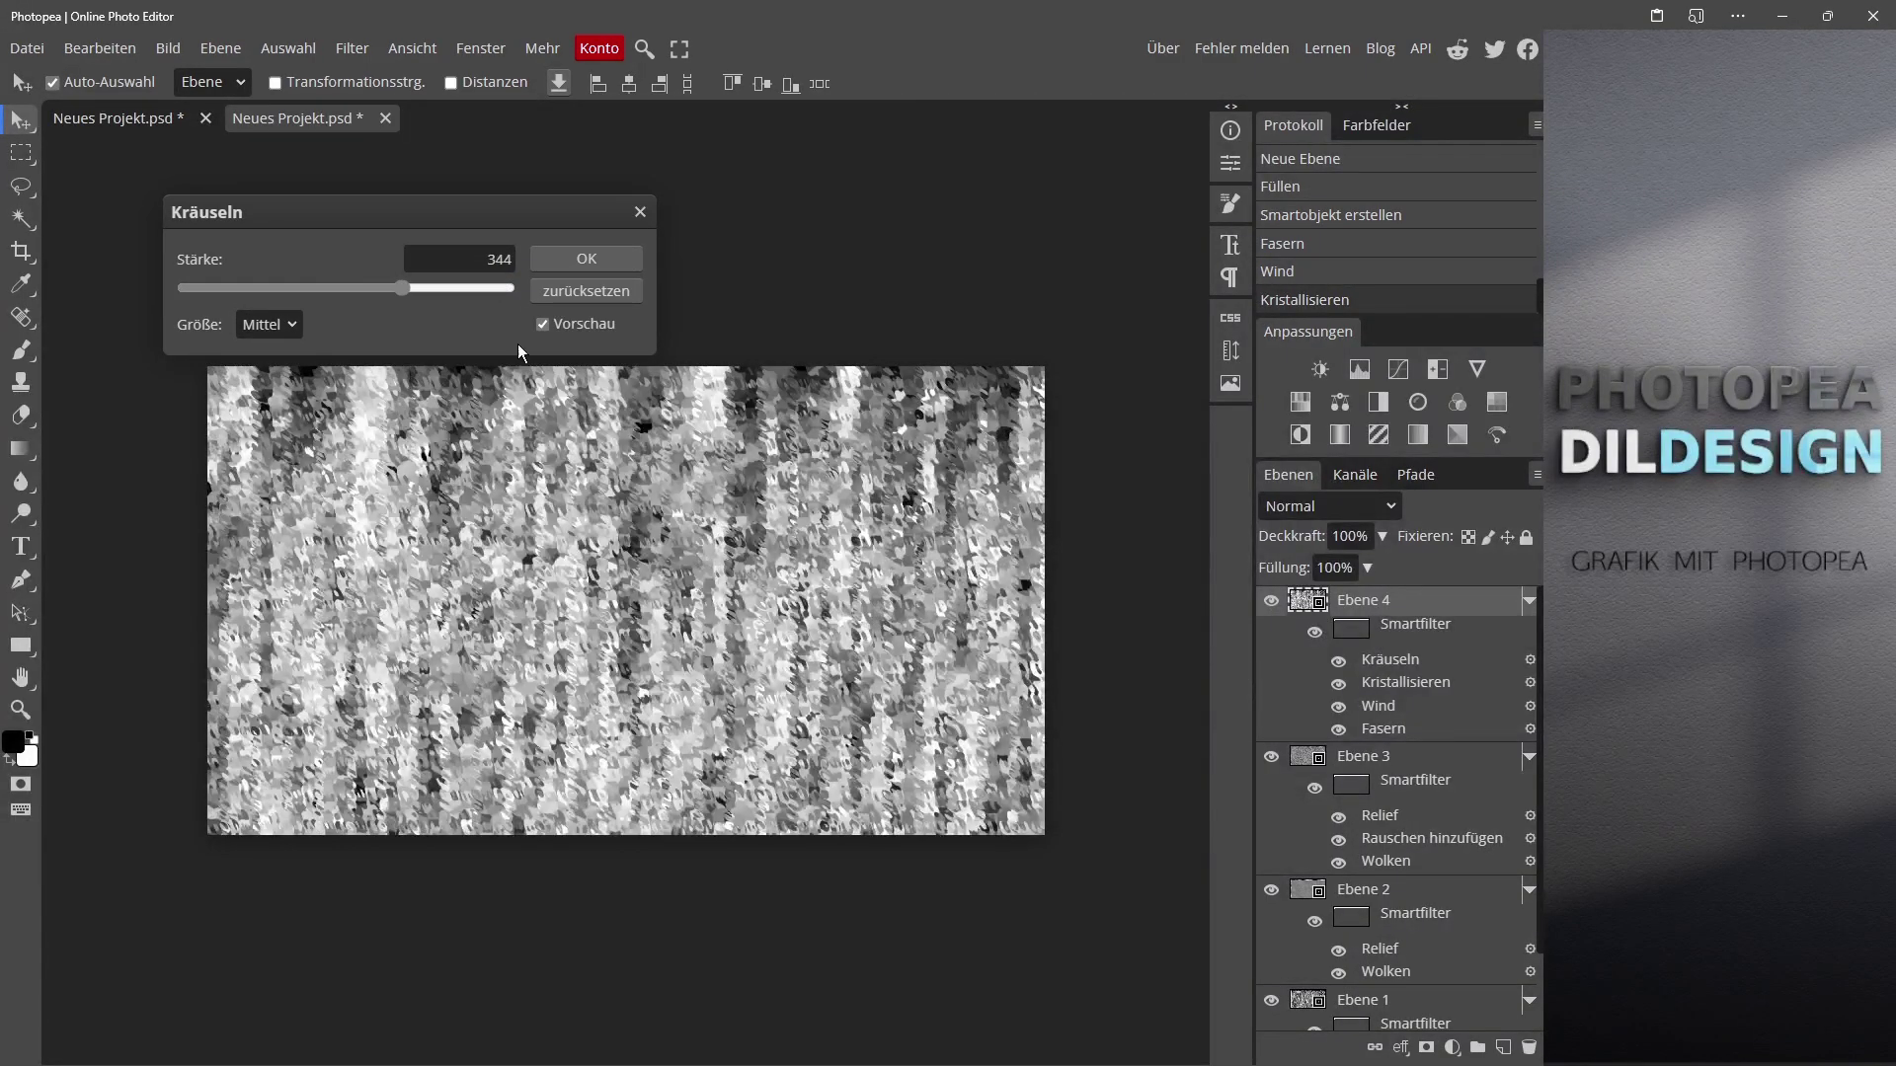
pyautogui.click(586, 258)
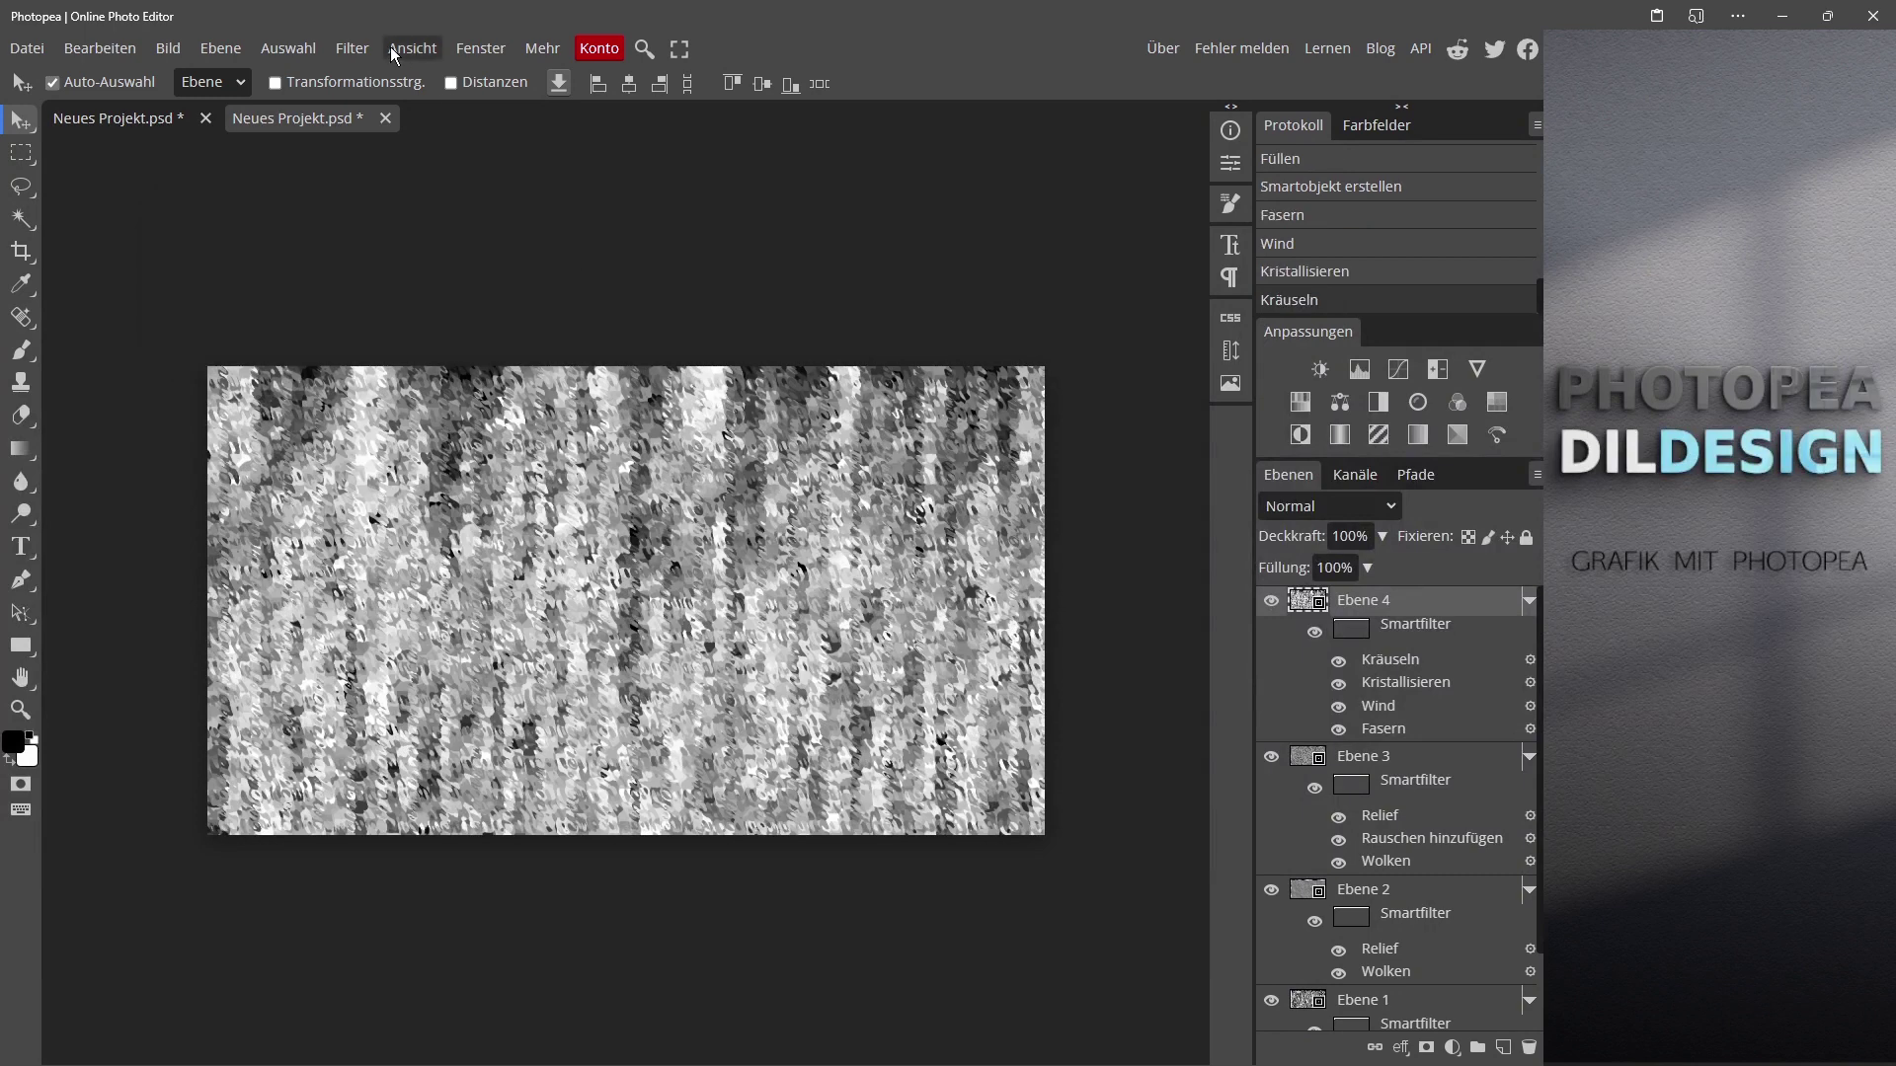
# Step: Apply the Ölgemälde (oil paint) filter to Ebene 4 with radius 3.0 px, cleanliness 2.0 px, scale 1.0, bristle detail 0.0 and shine 1.0
pyautogui.click(351, 48)
pyautogui.moveTo(417, 478)
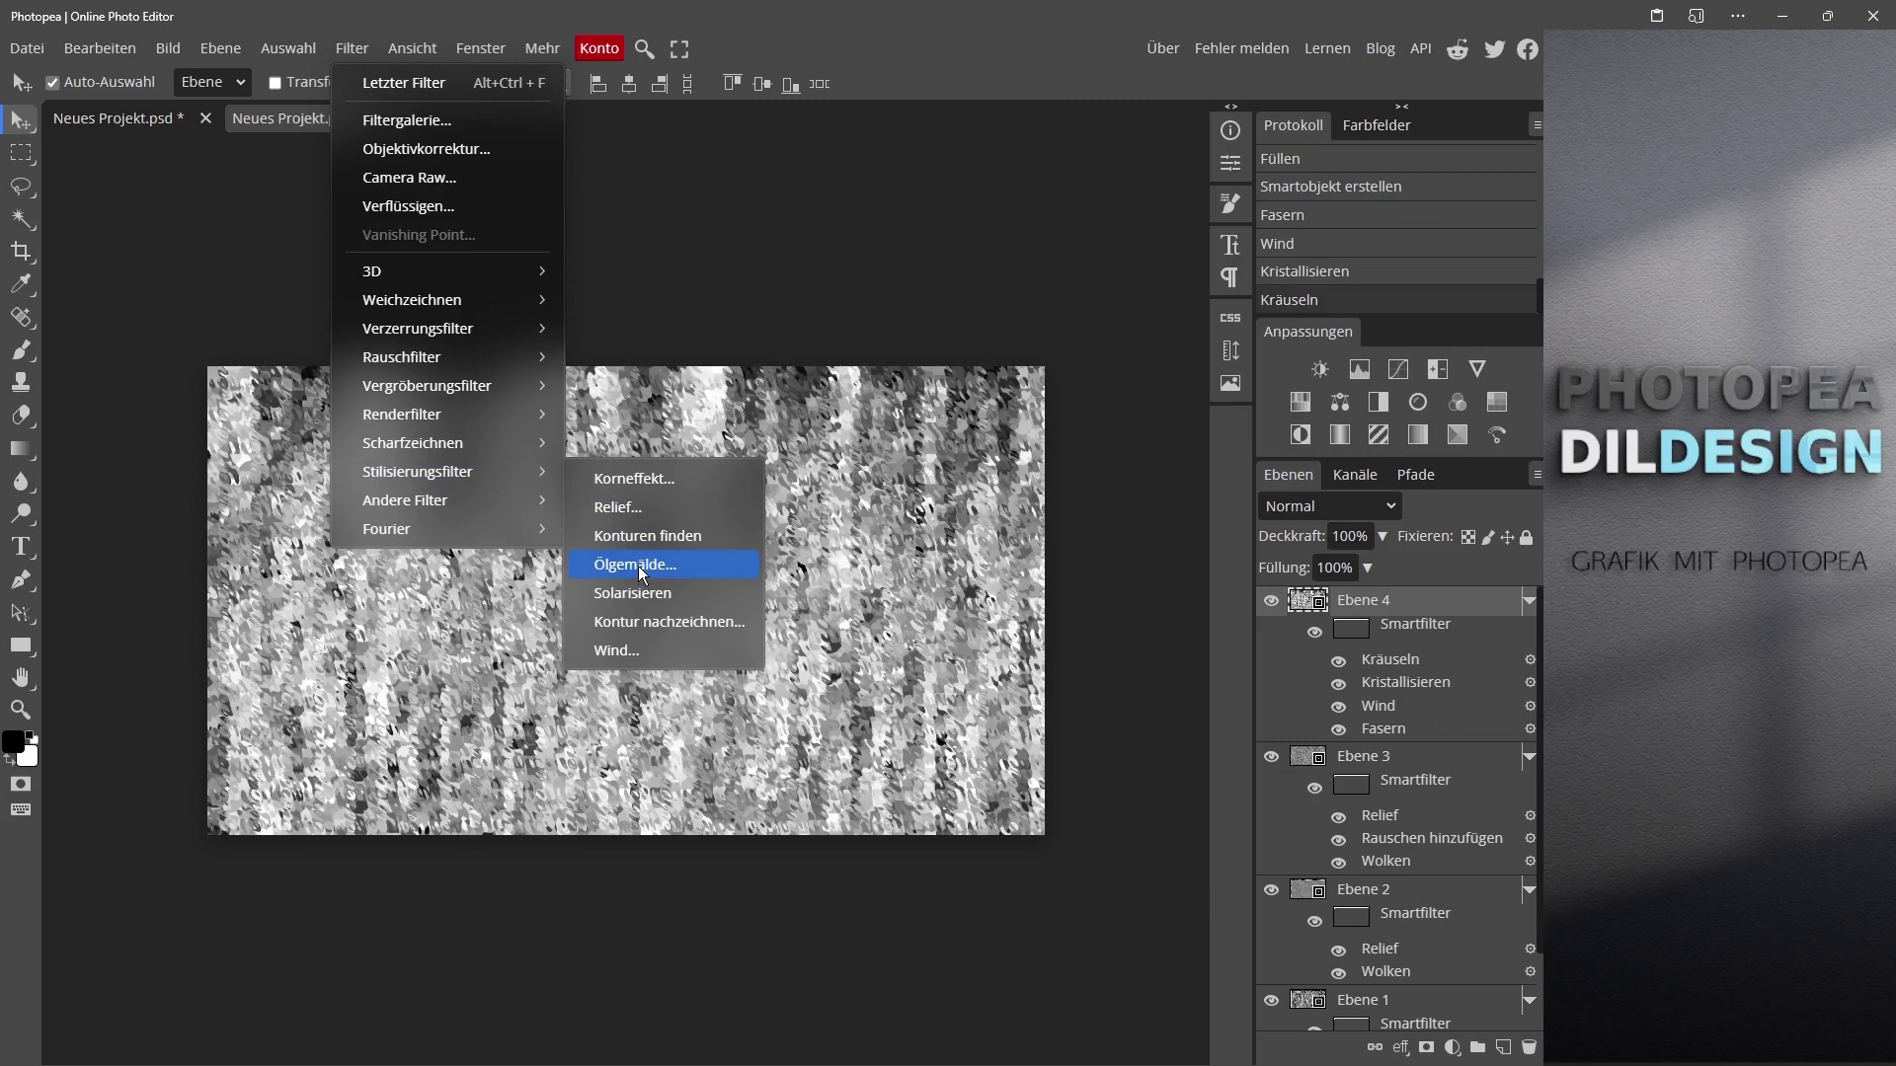
pyautogui.click(638, 566)
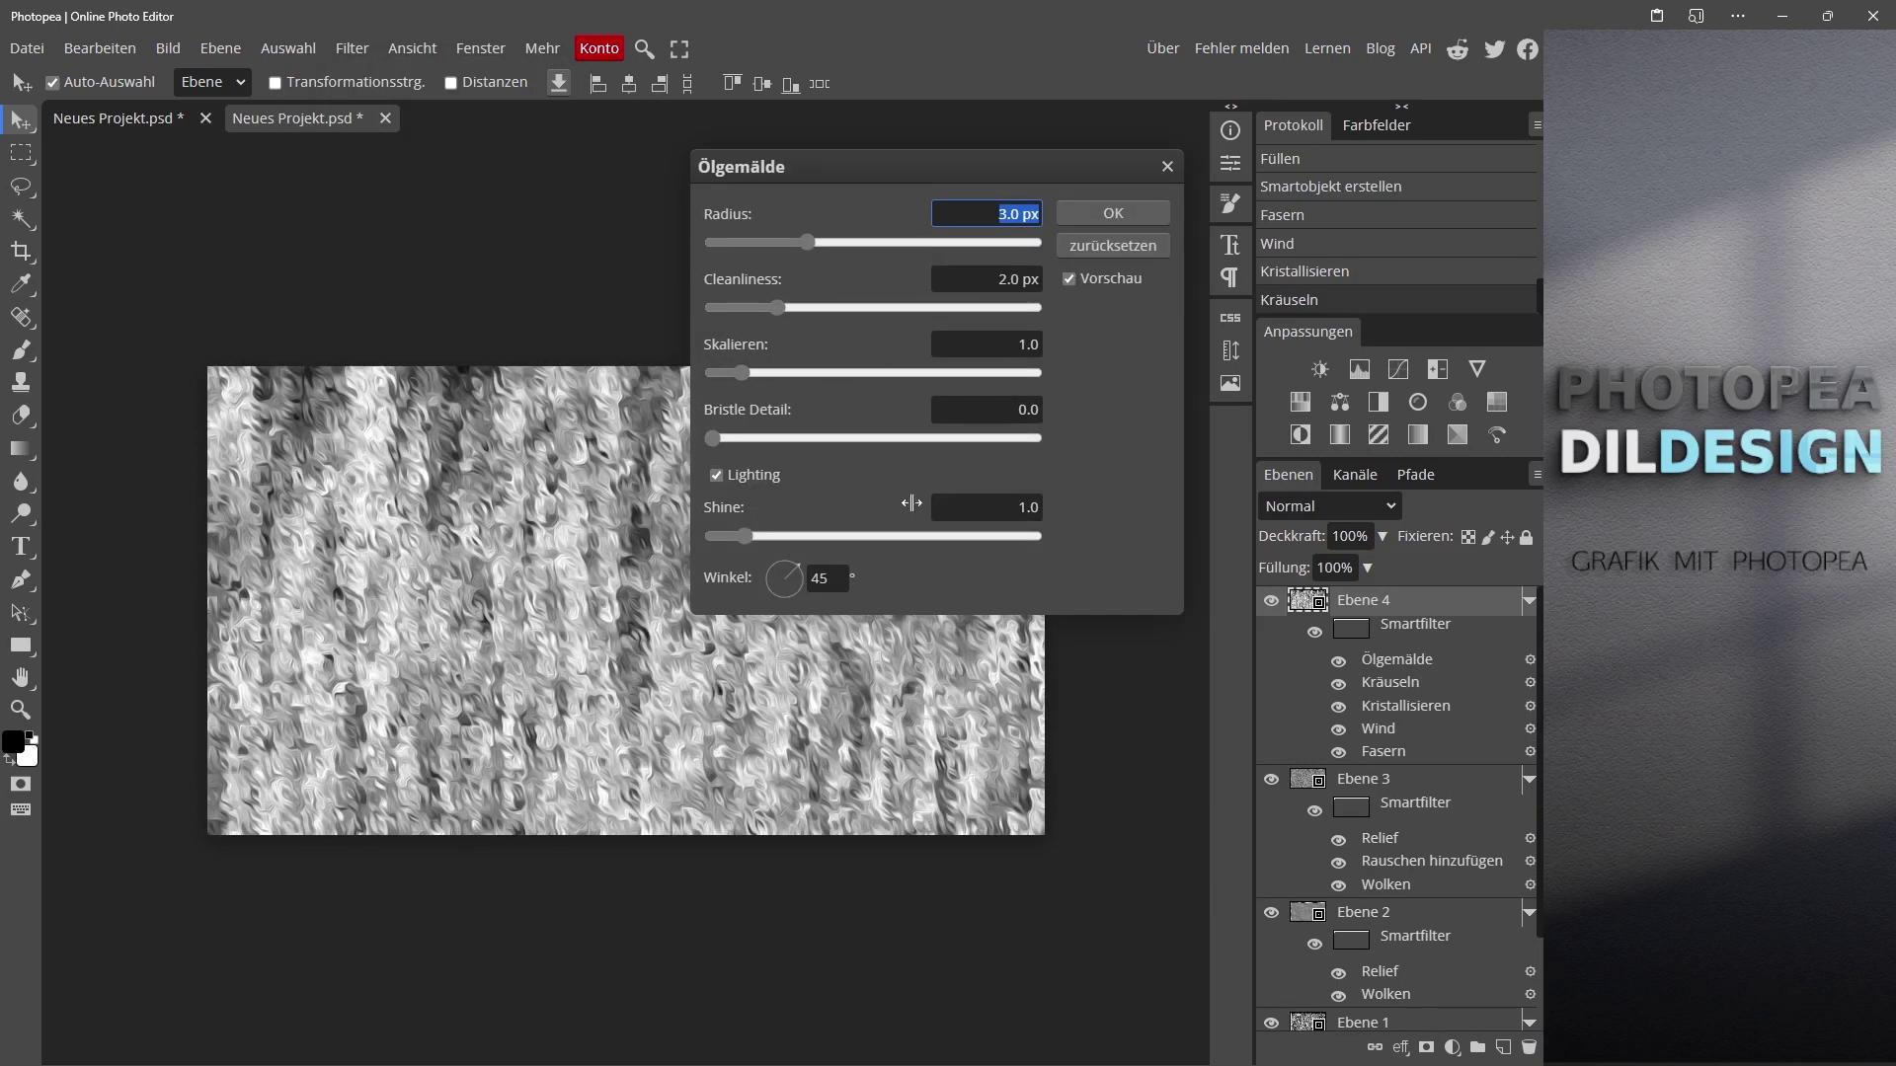
pyautogui.click(1126, 212)
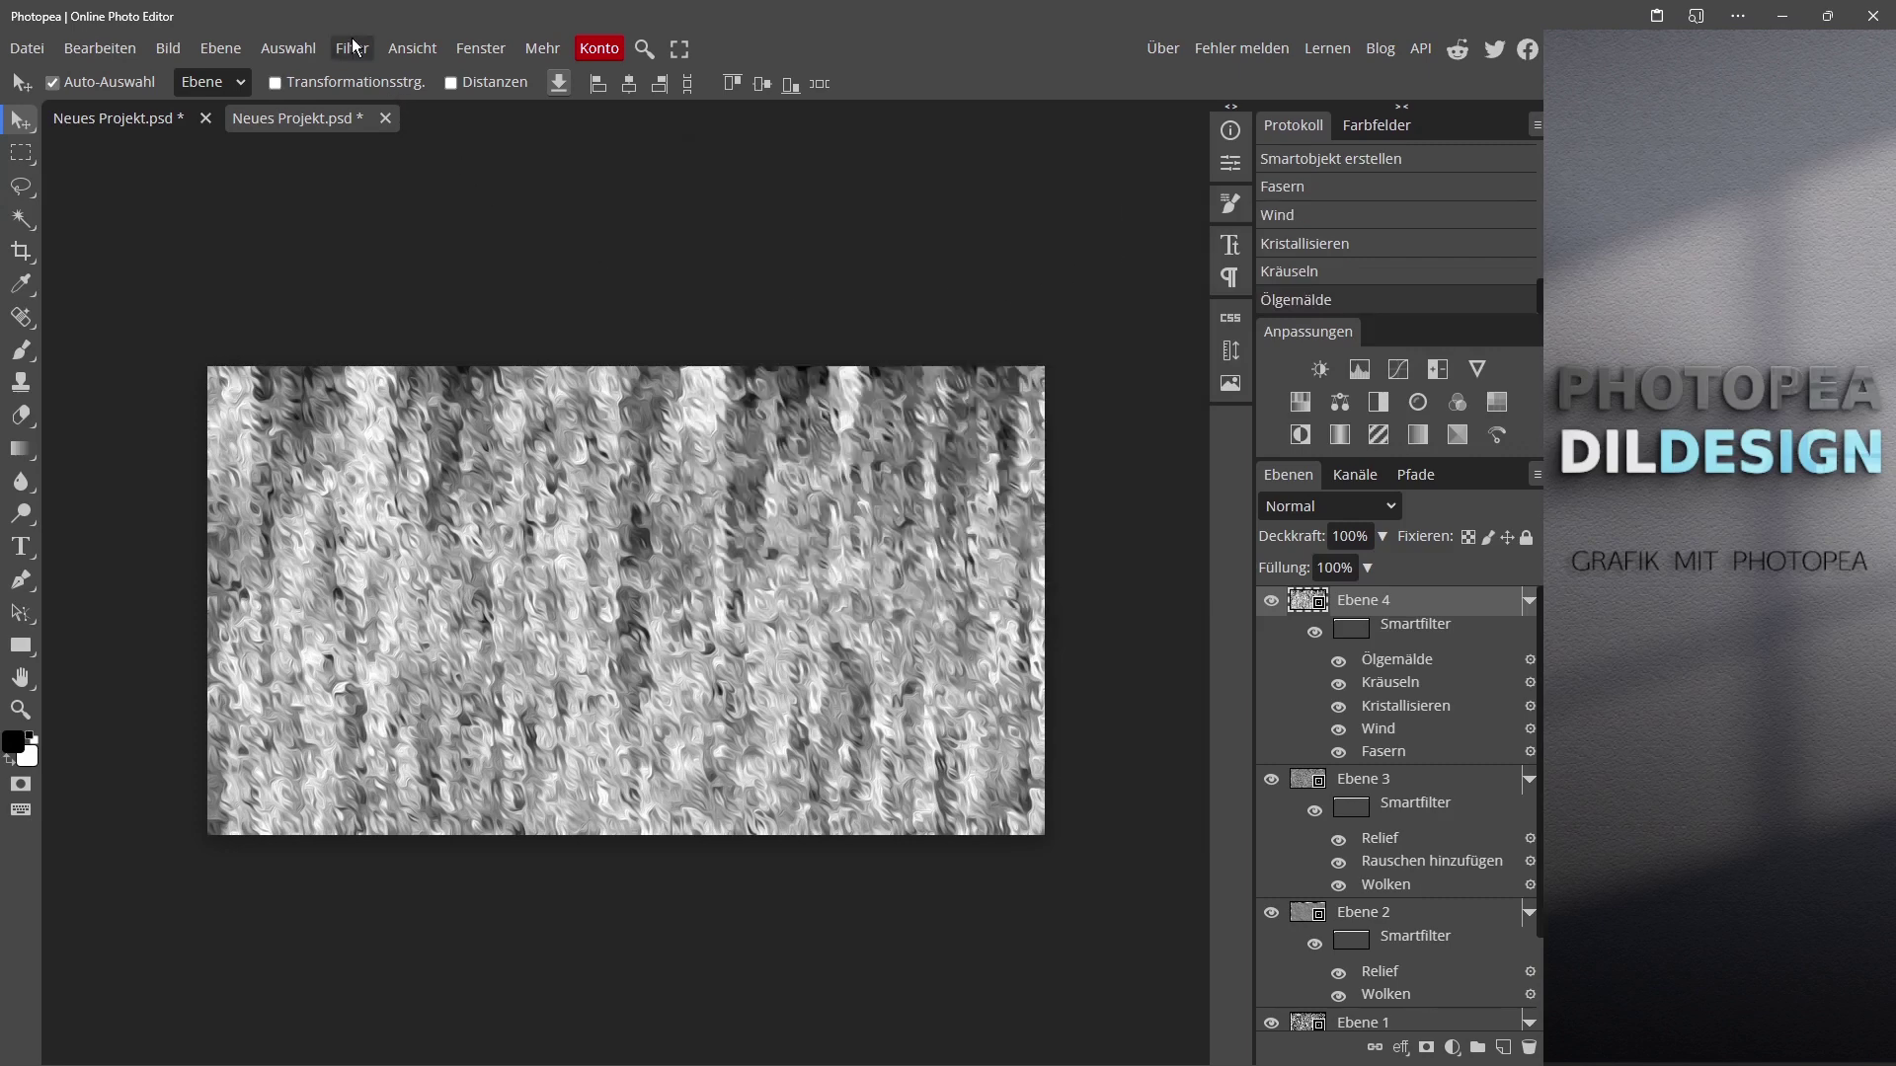
# Step: Apply the Mosaik (mosaic) filter to Ebene 4 with a cell size of 3 px
pyautogui.click(352, 49)
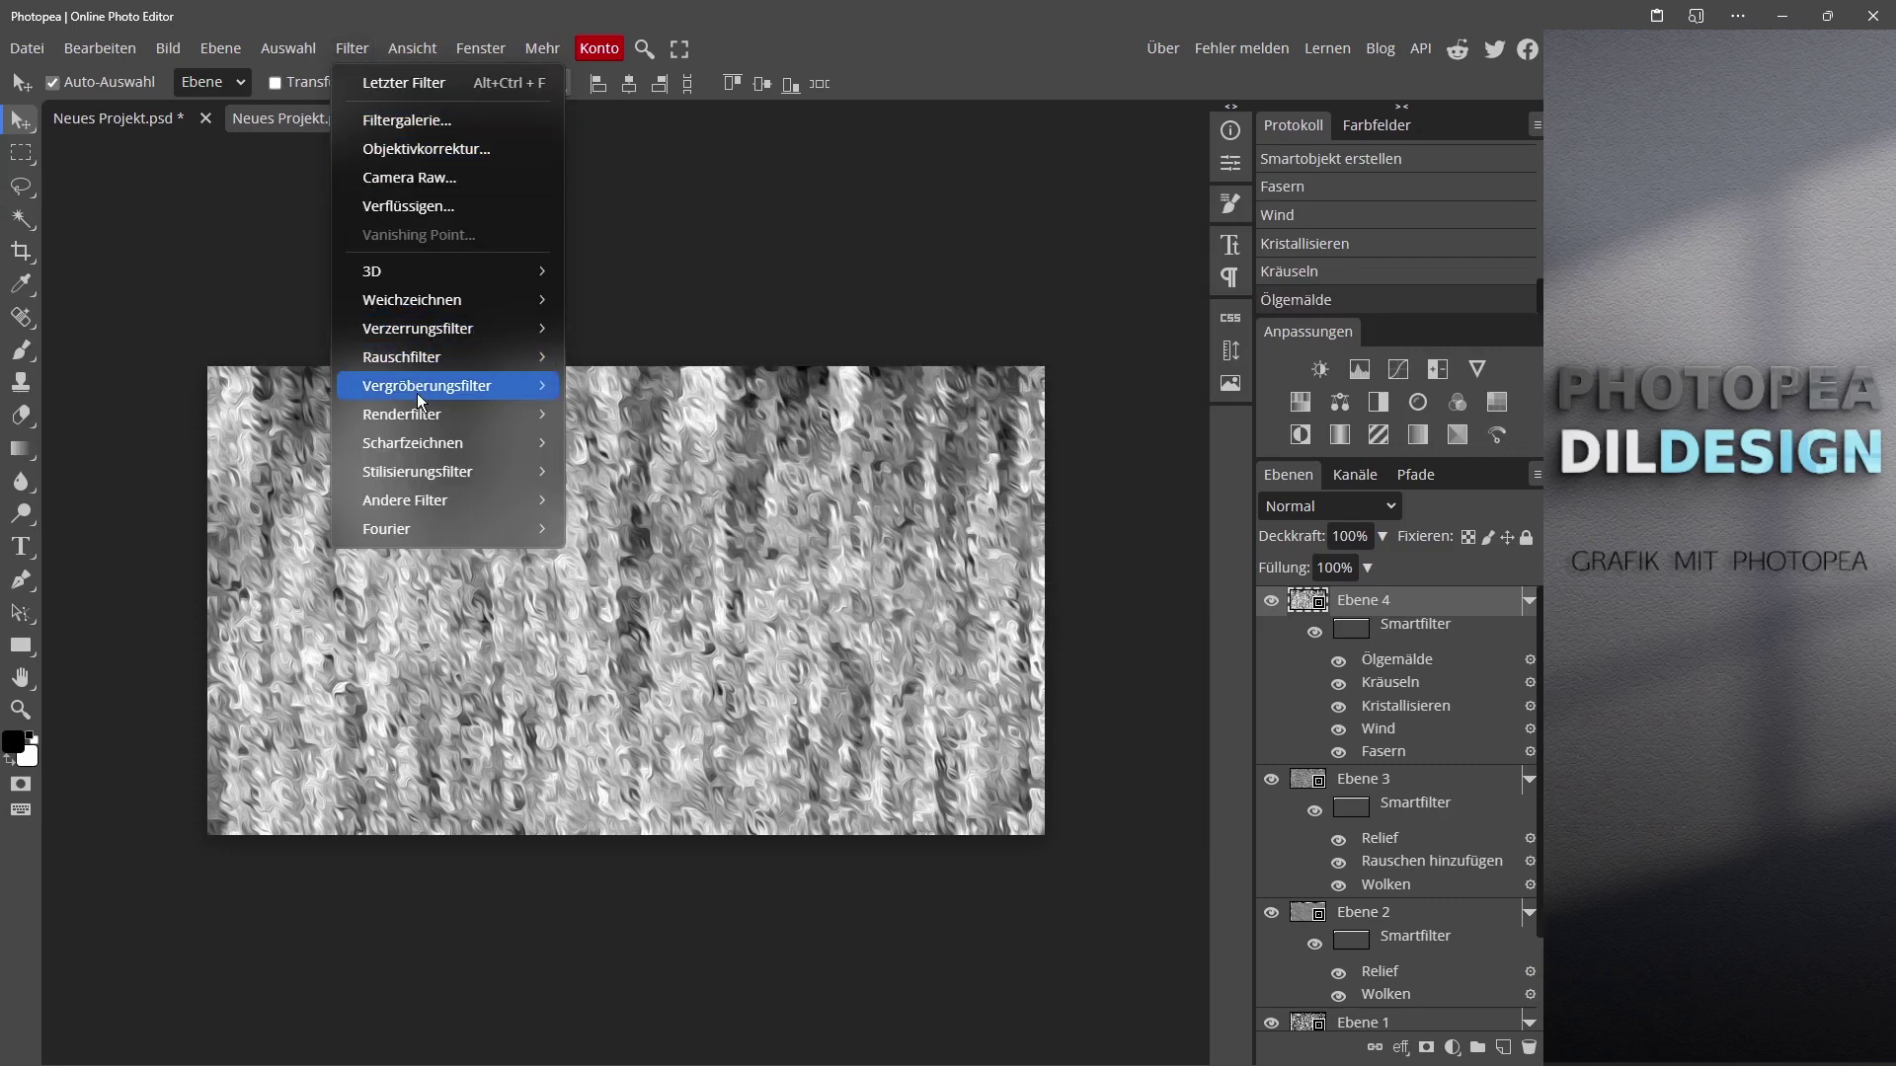
pyautogui.moveTo(420, 399)
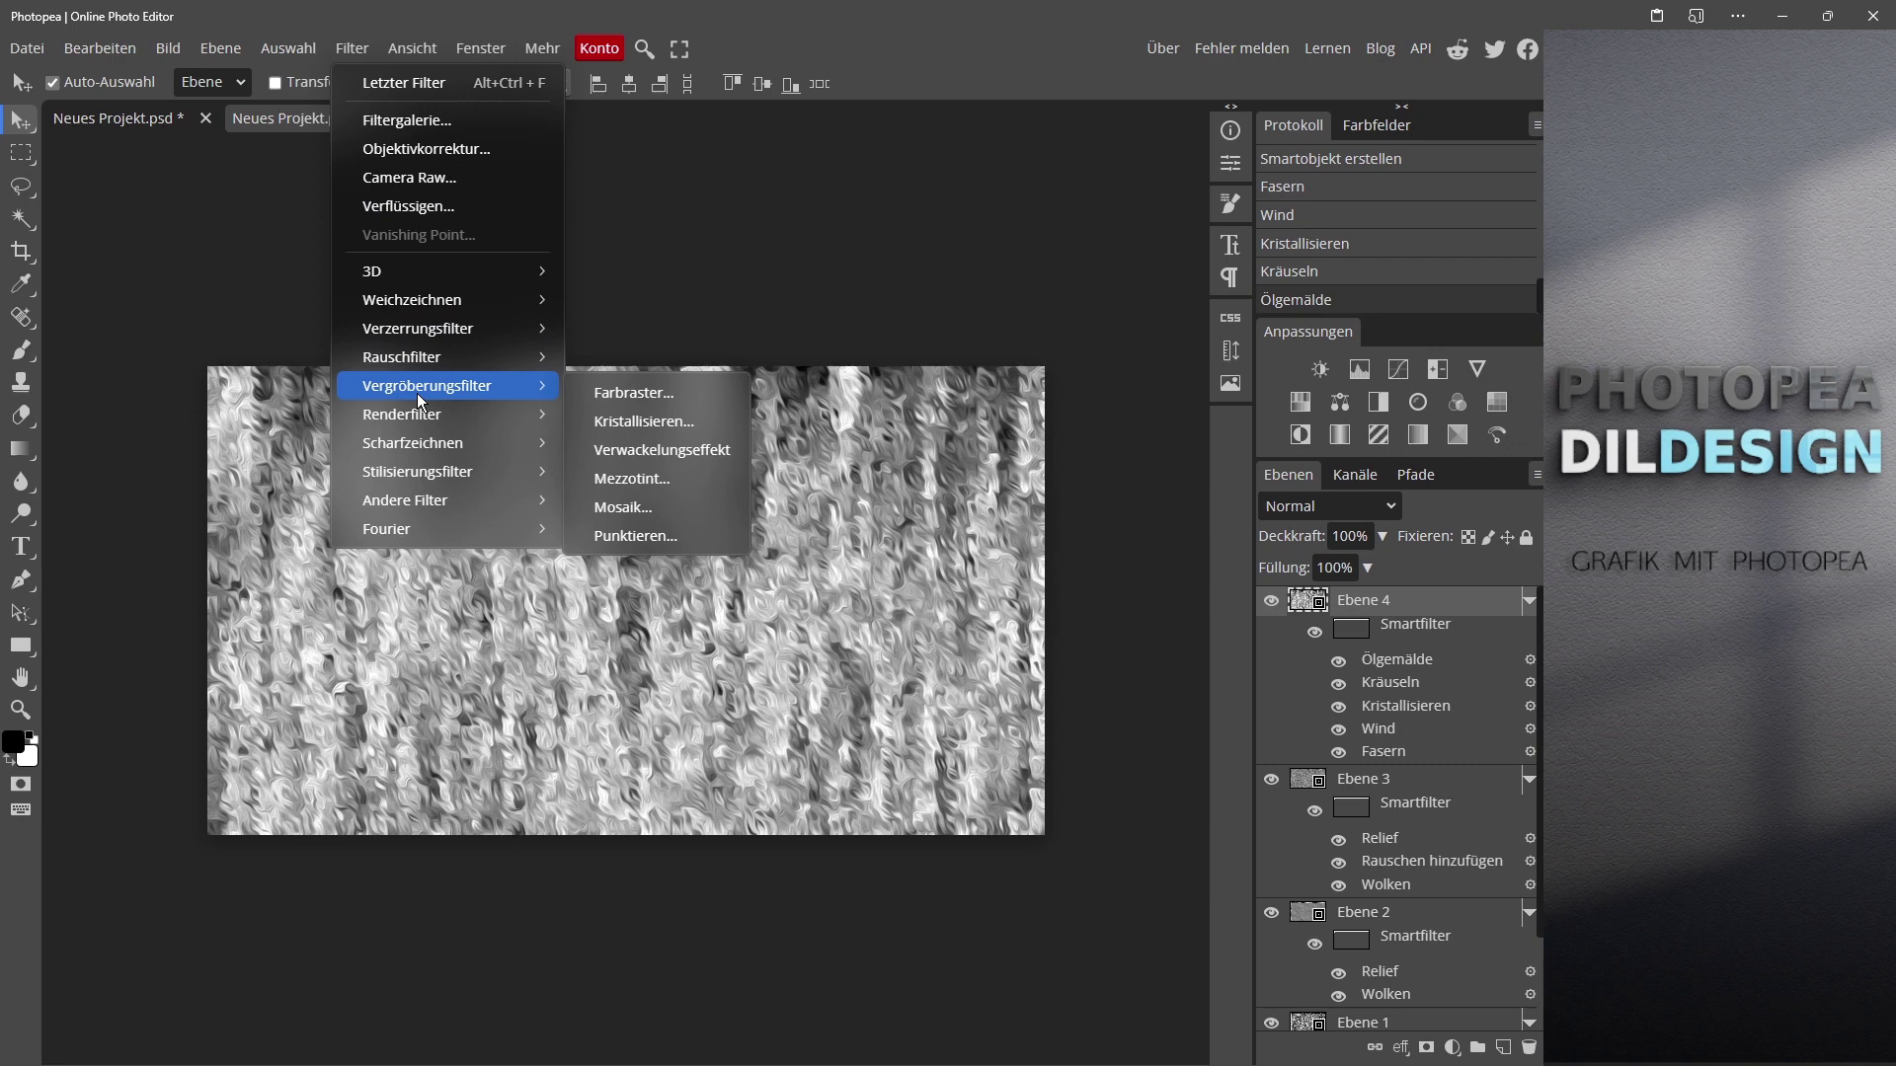
pyautogui.click(628, 507)
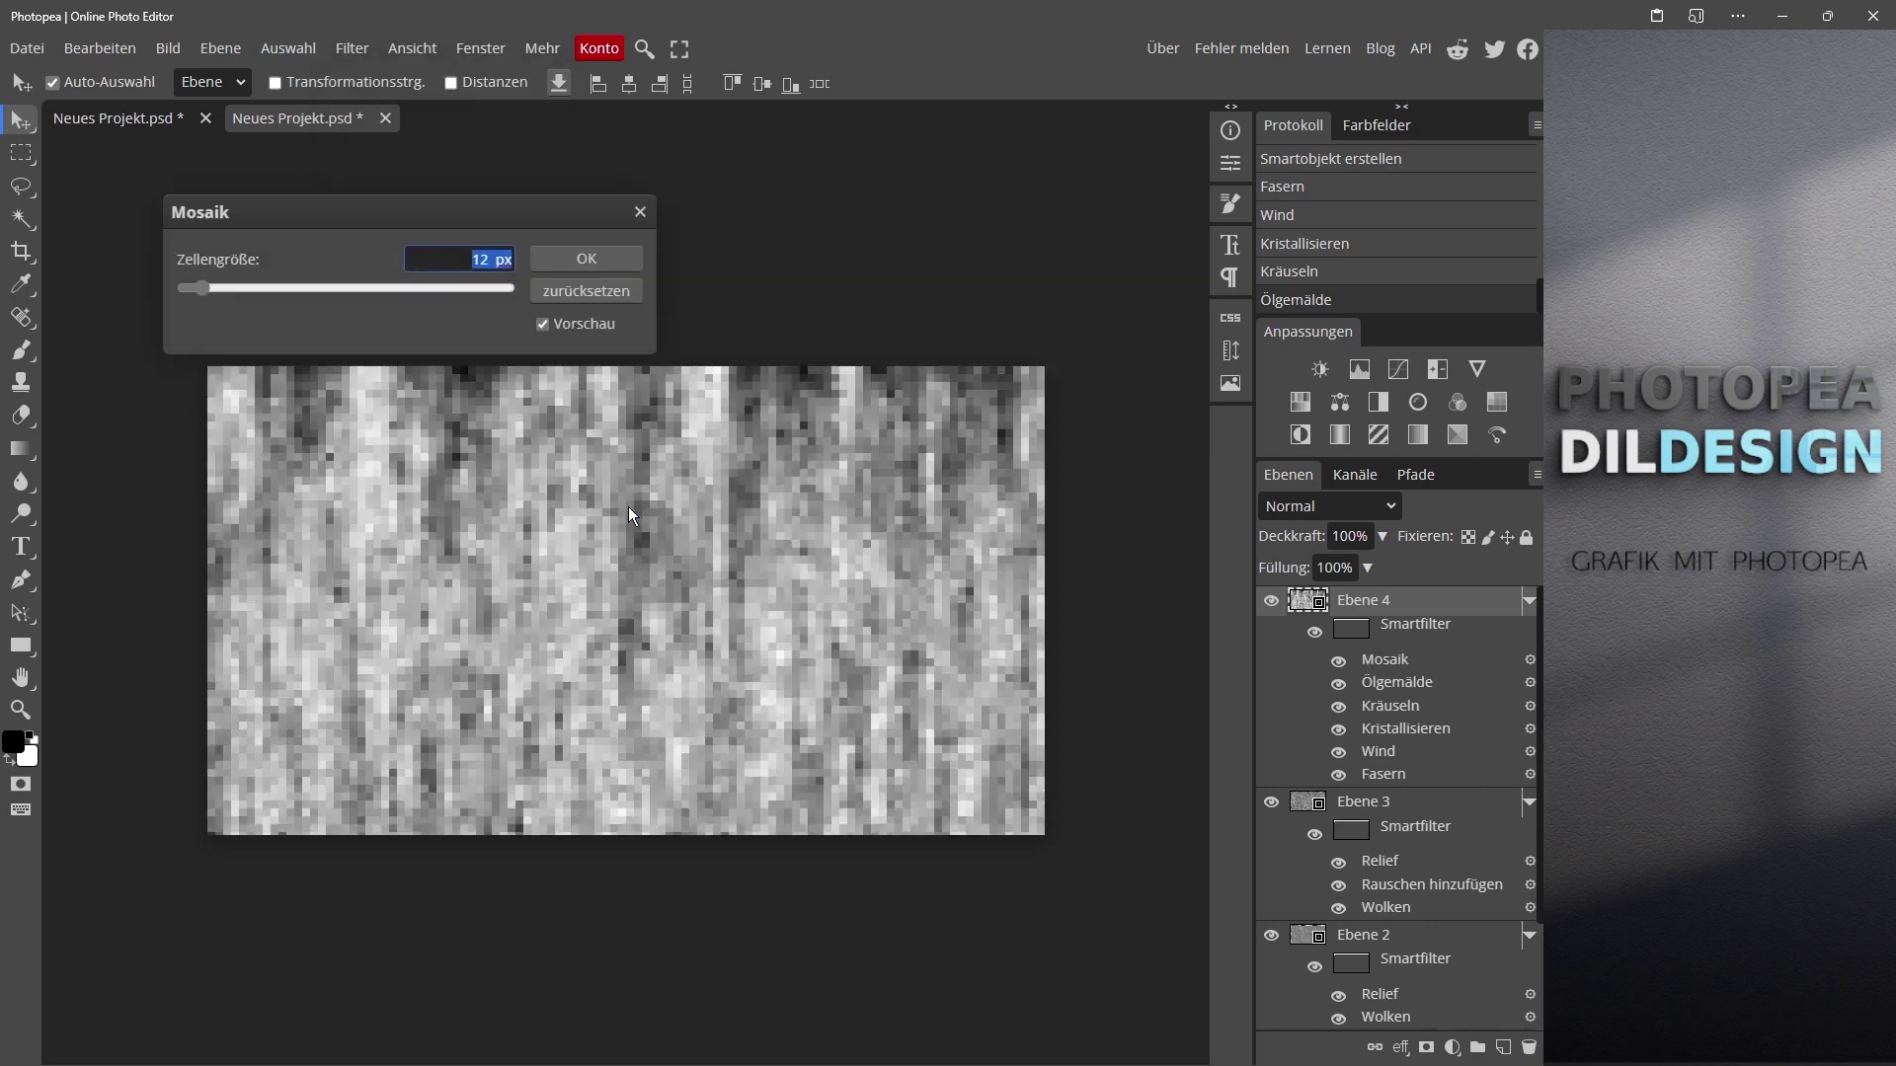
pyautogui.click(200, 287)
pyautogui.moveTo(193, 283); pyautogui.dragTo(187, 286)
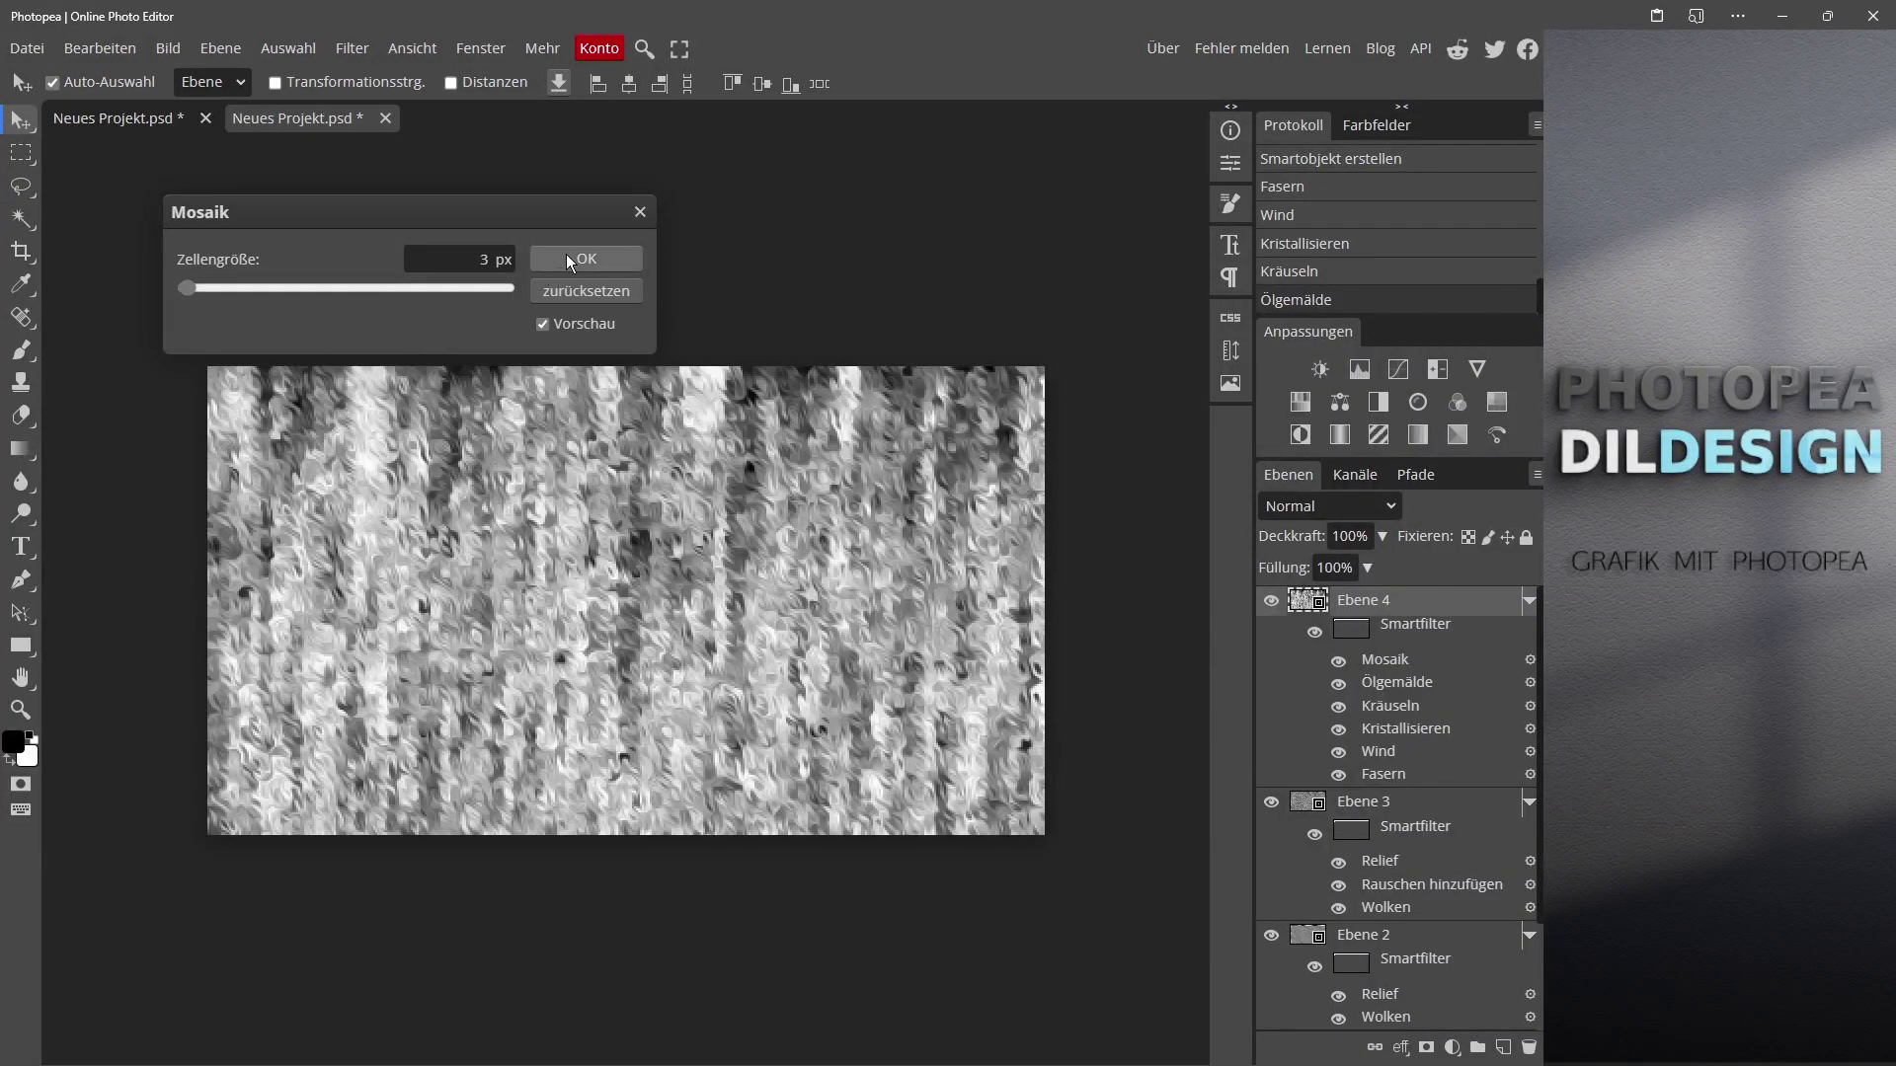
pyautogui.click(570, 259)
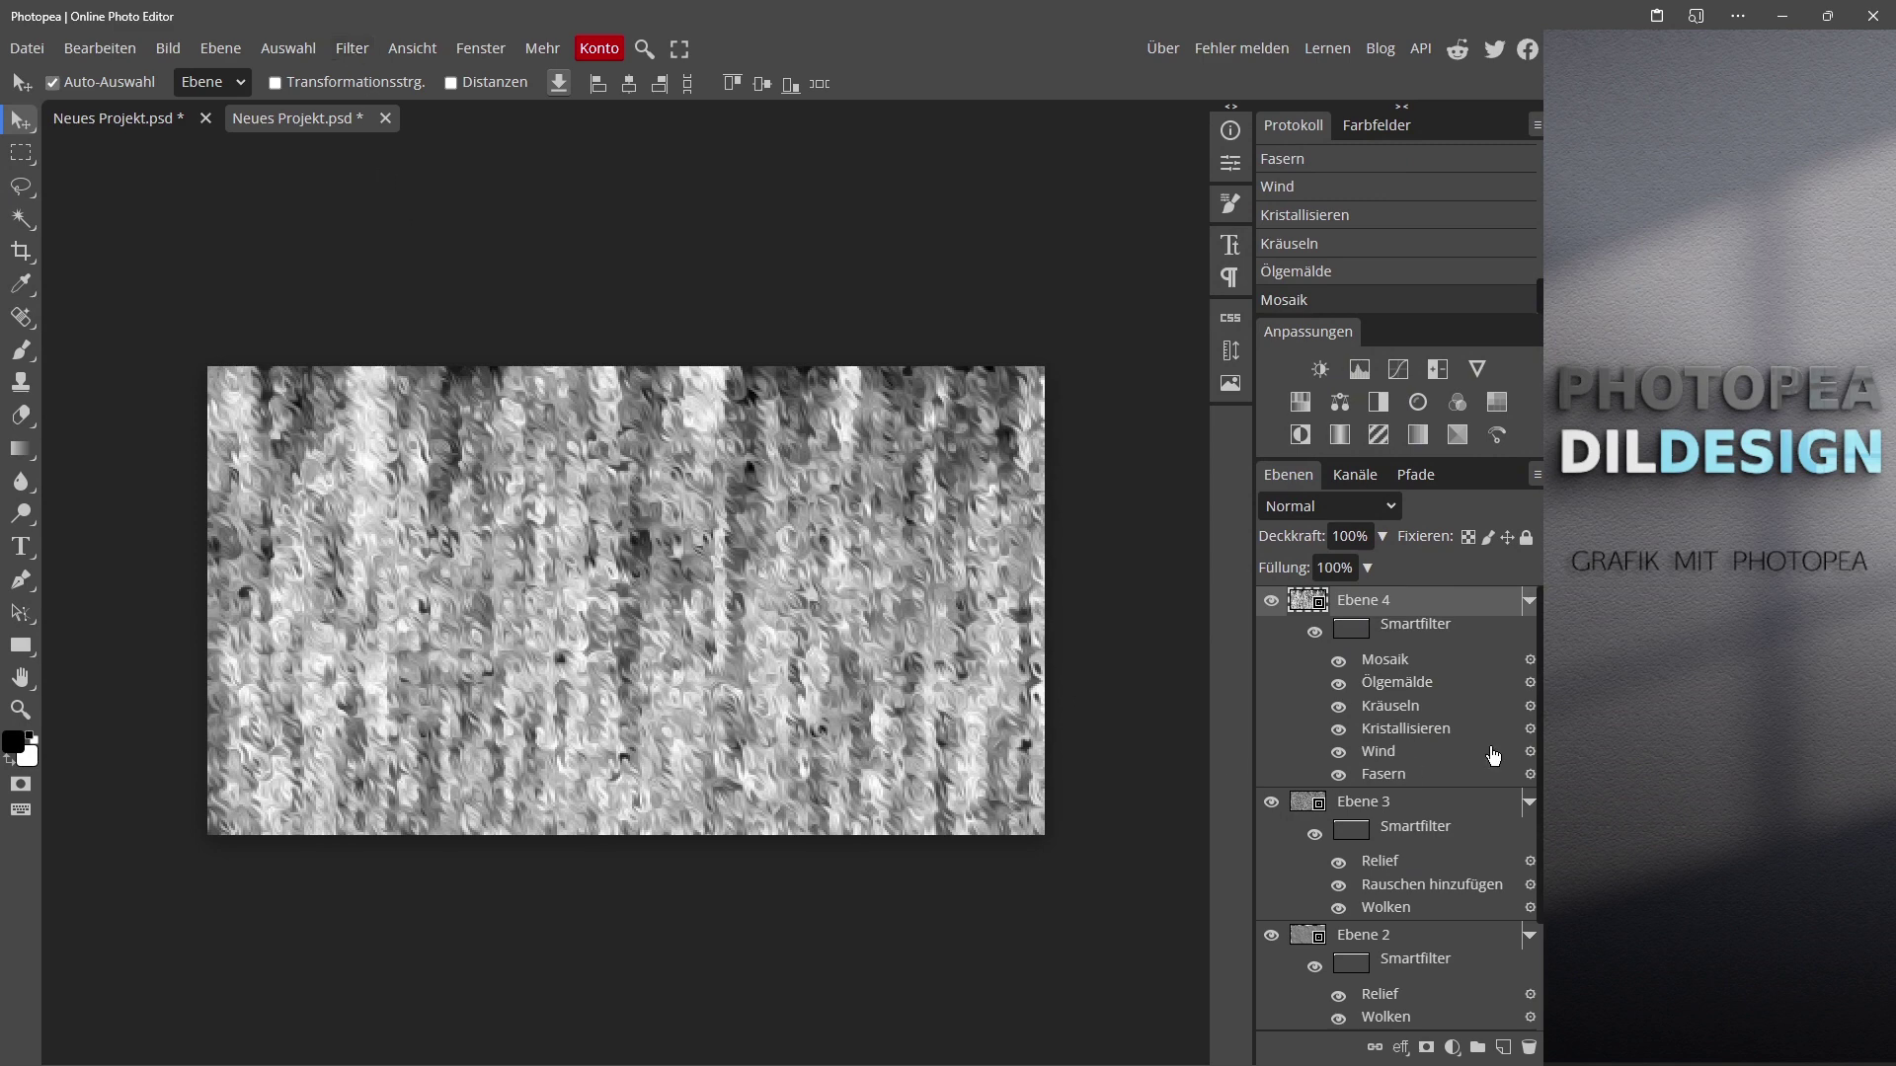
# Step: Apply the Relief filter to Ebene 4 with an angle of 45°, a height of 5 px and a strength of 41%
pyautogui.click(355, 49)
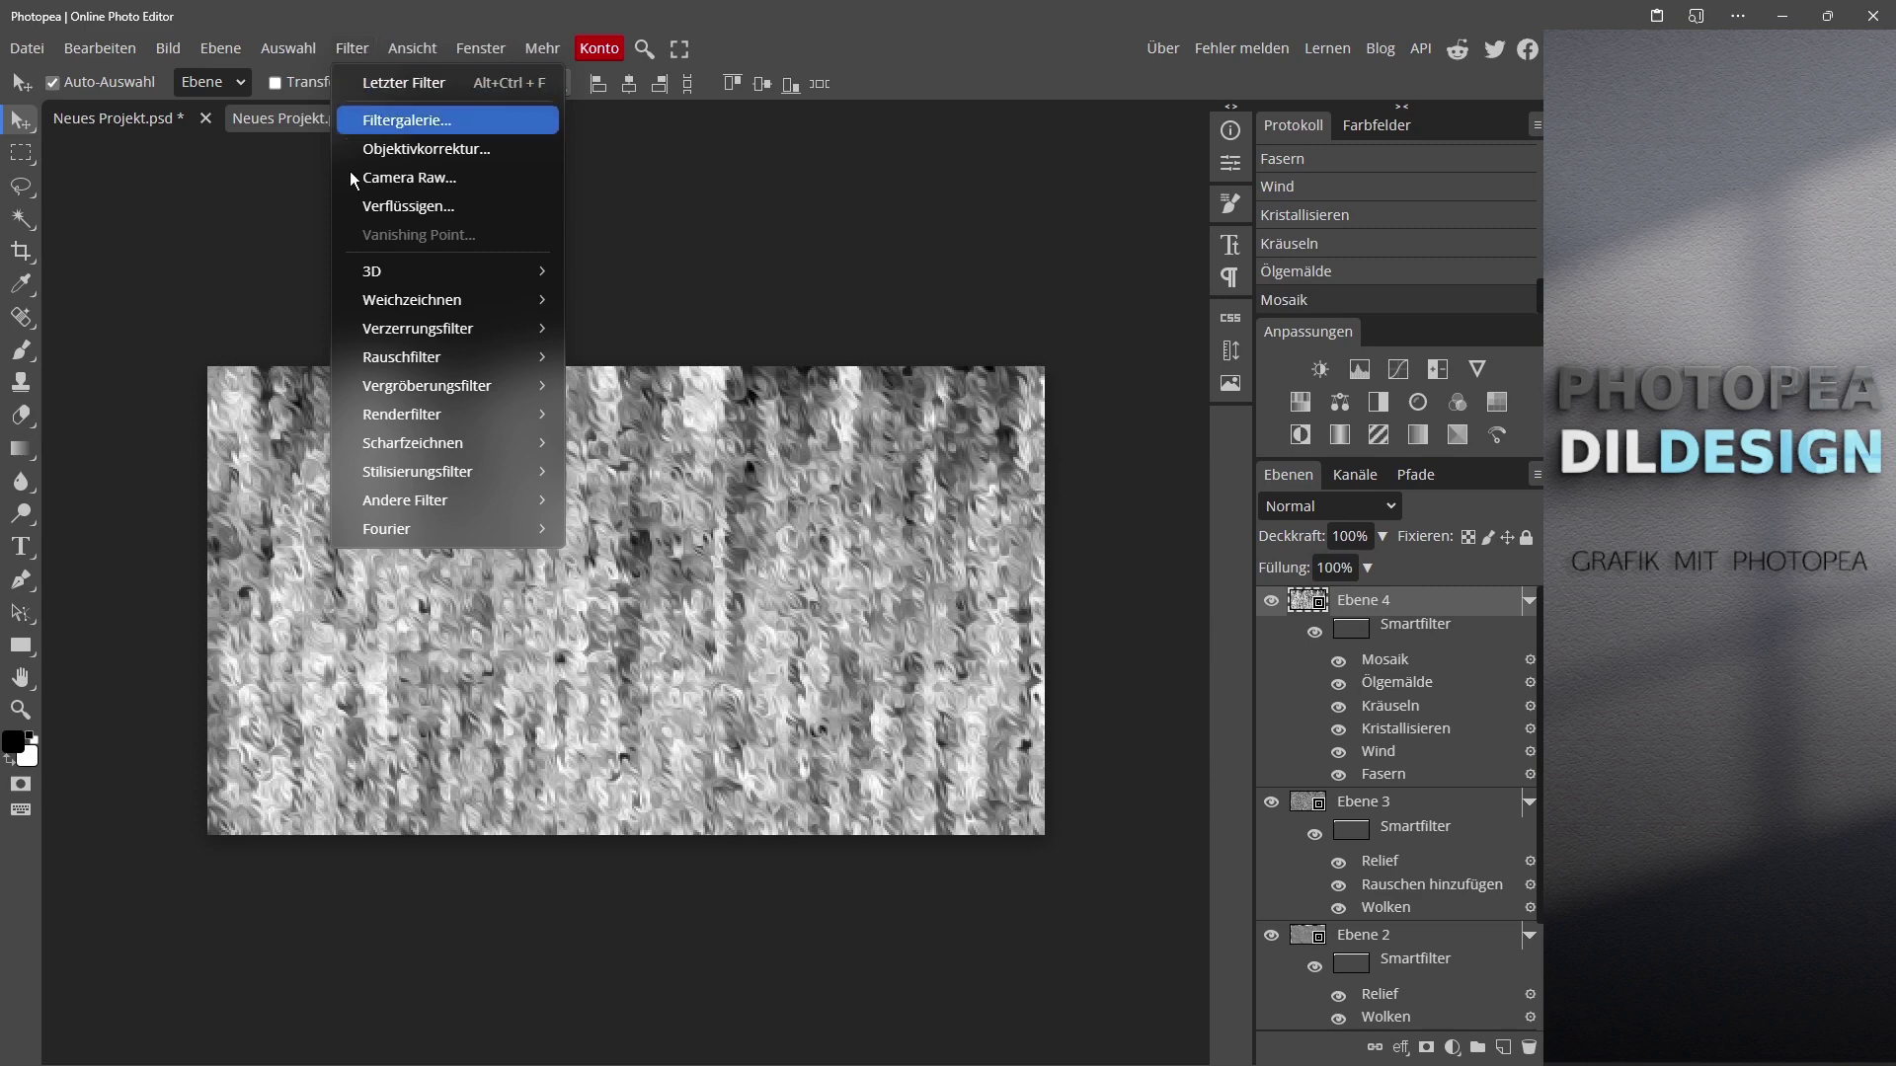
pyautogui.moveTo(393, 472)
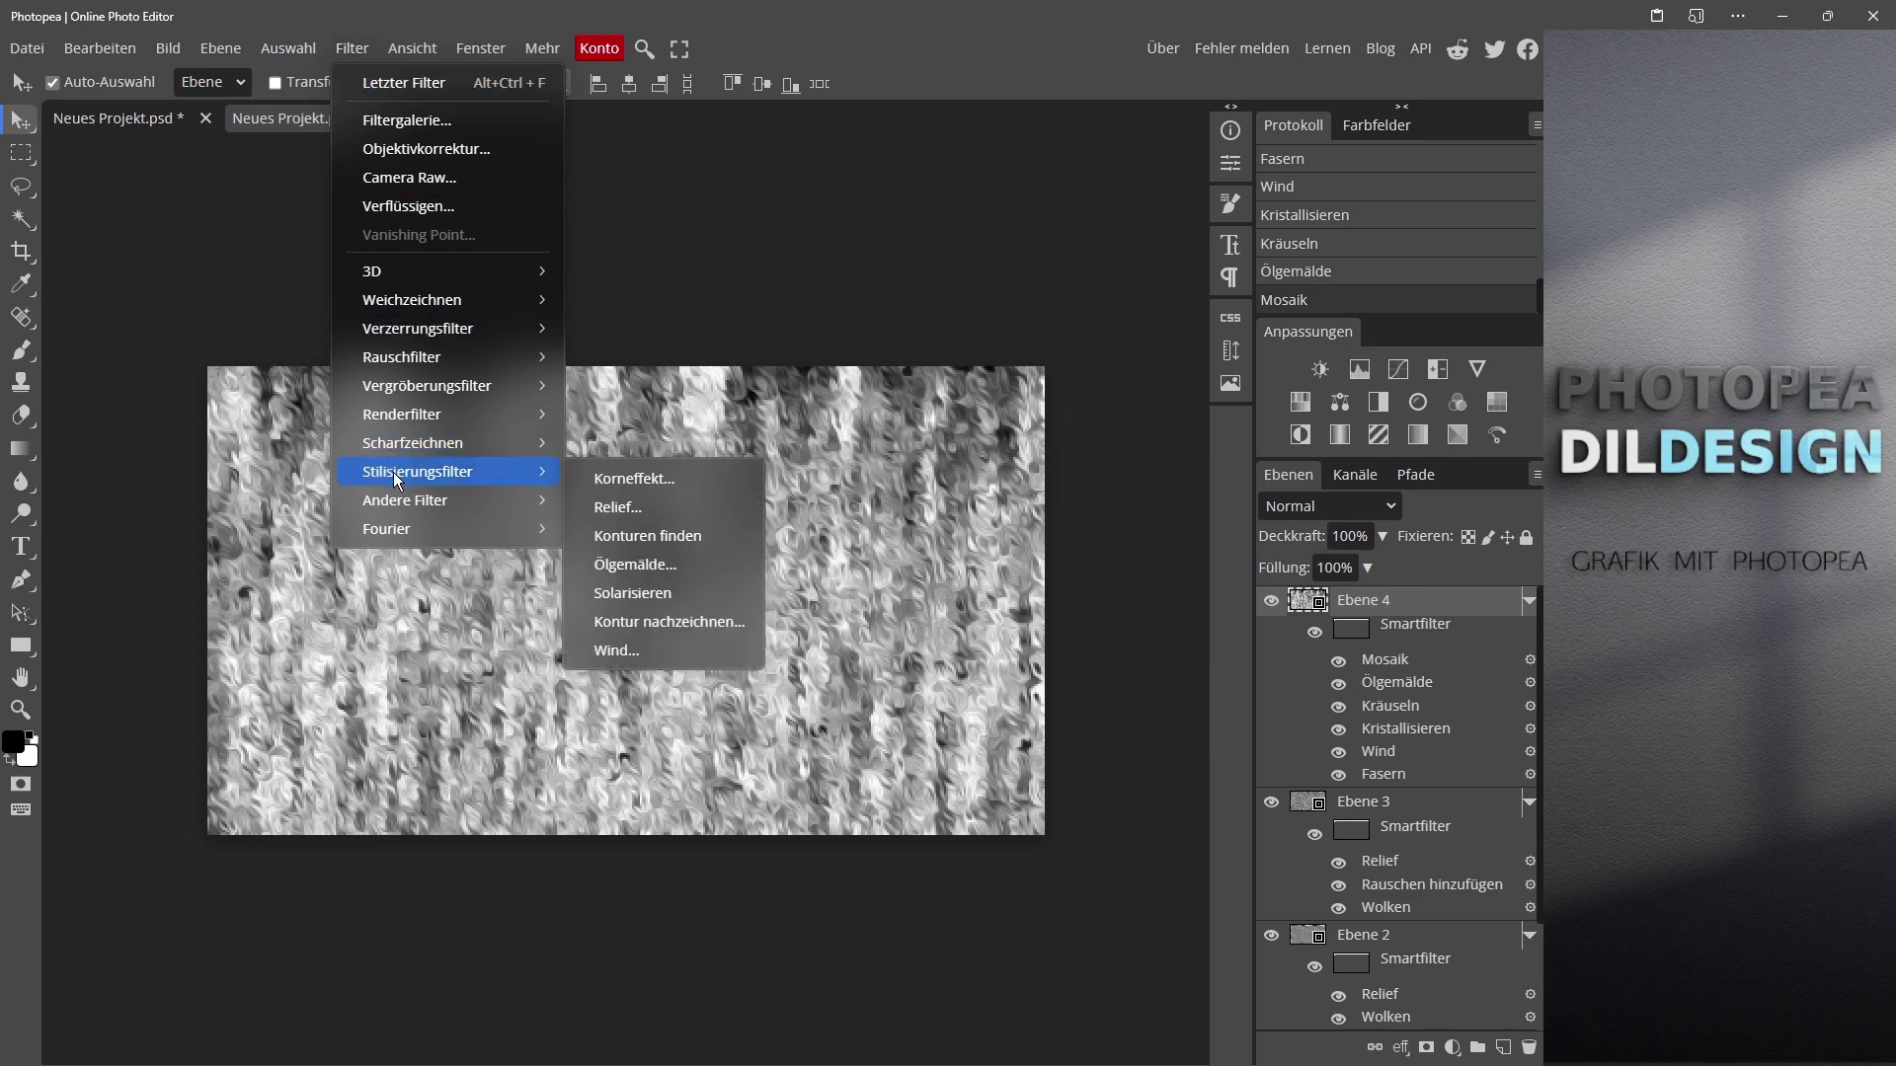
pyautogui.click(627, 509)
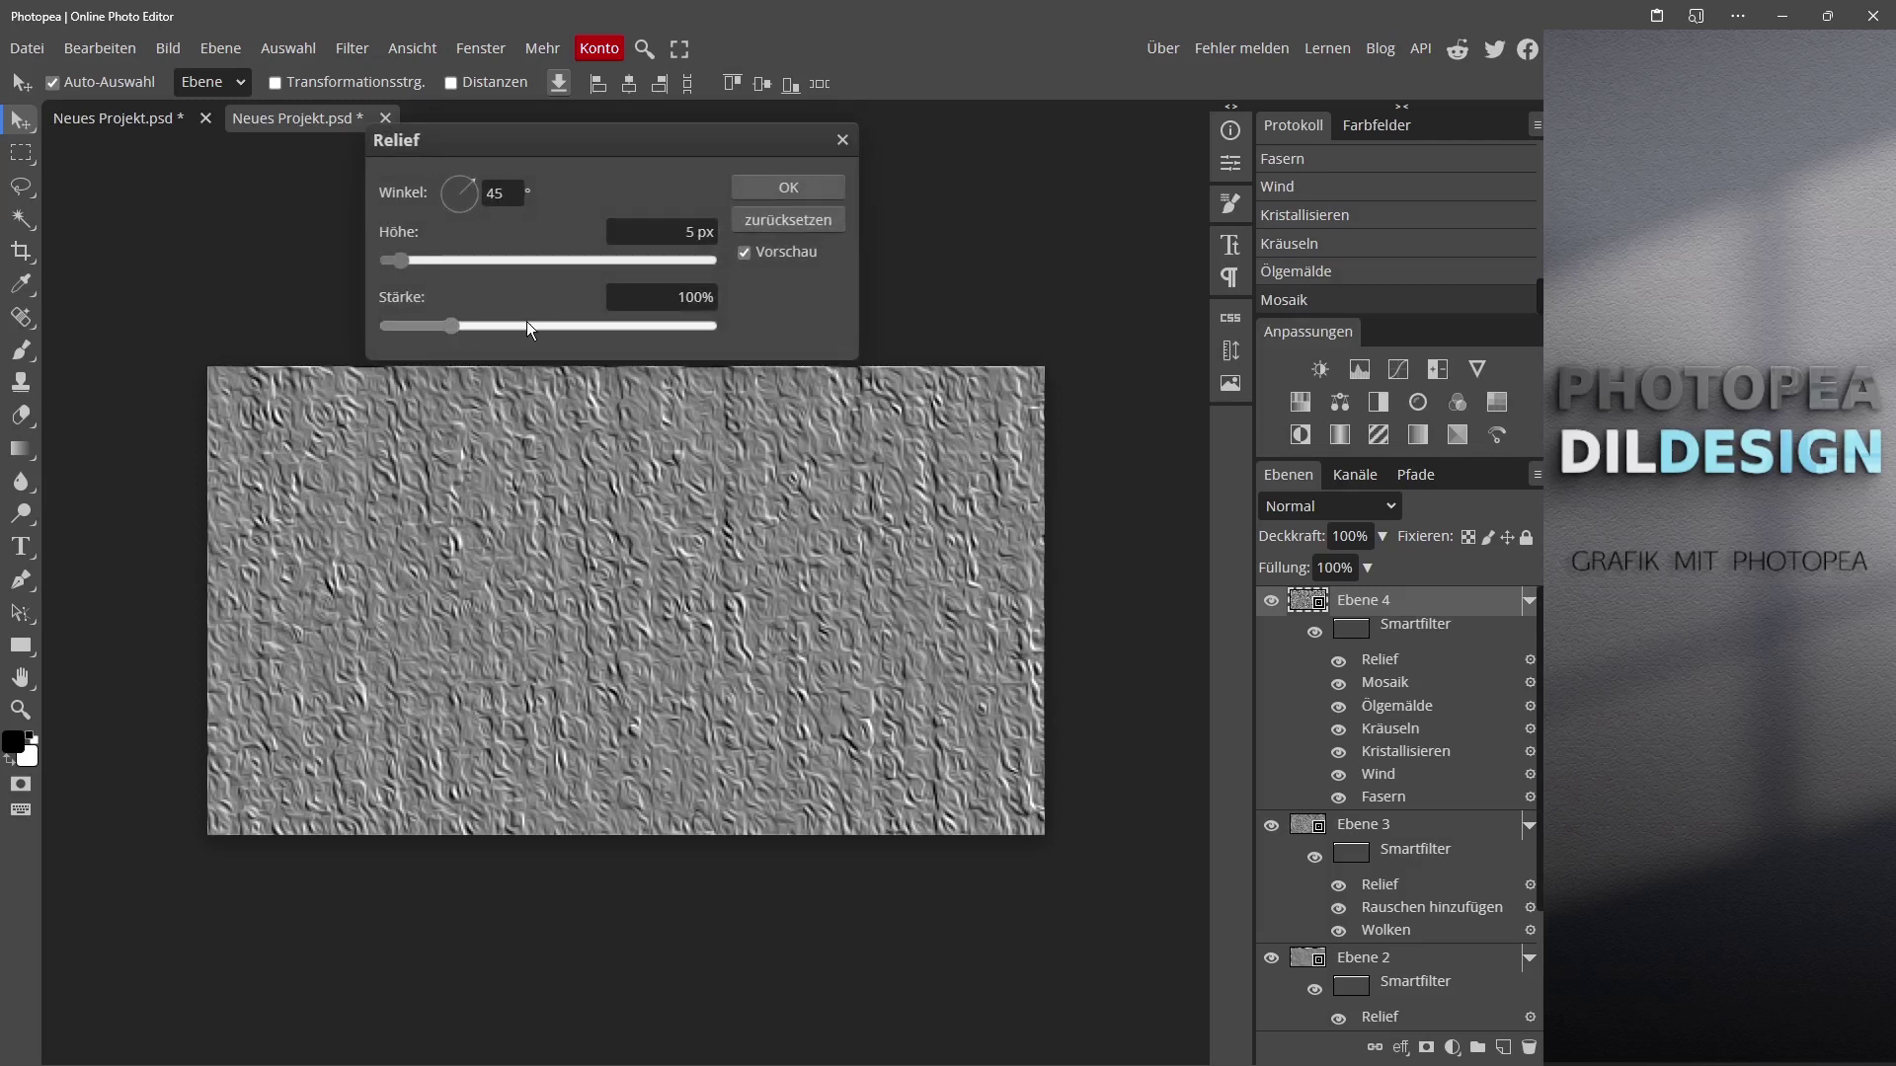
pyautogui.scroll(1, 547, 321)
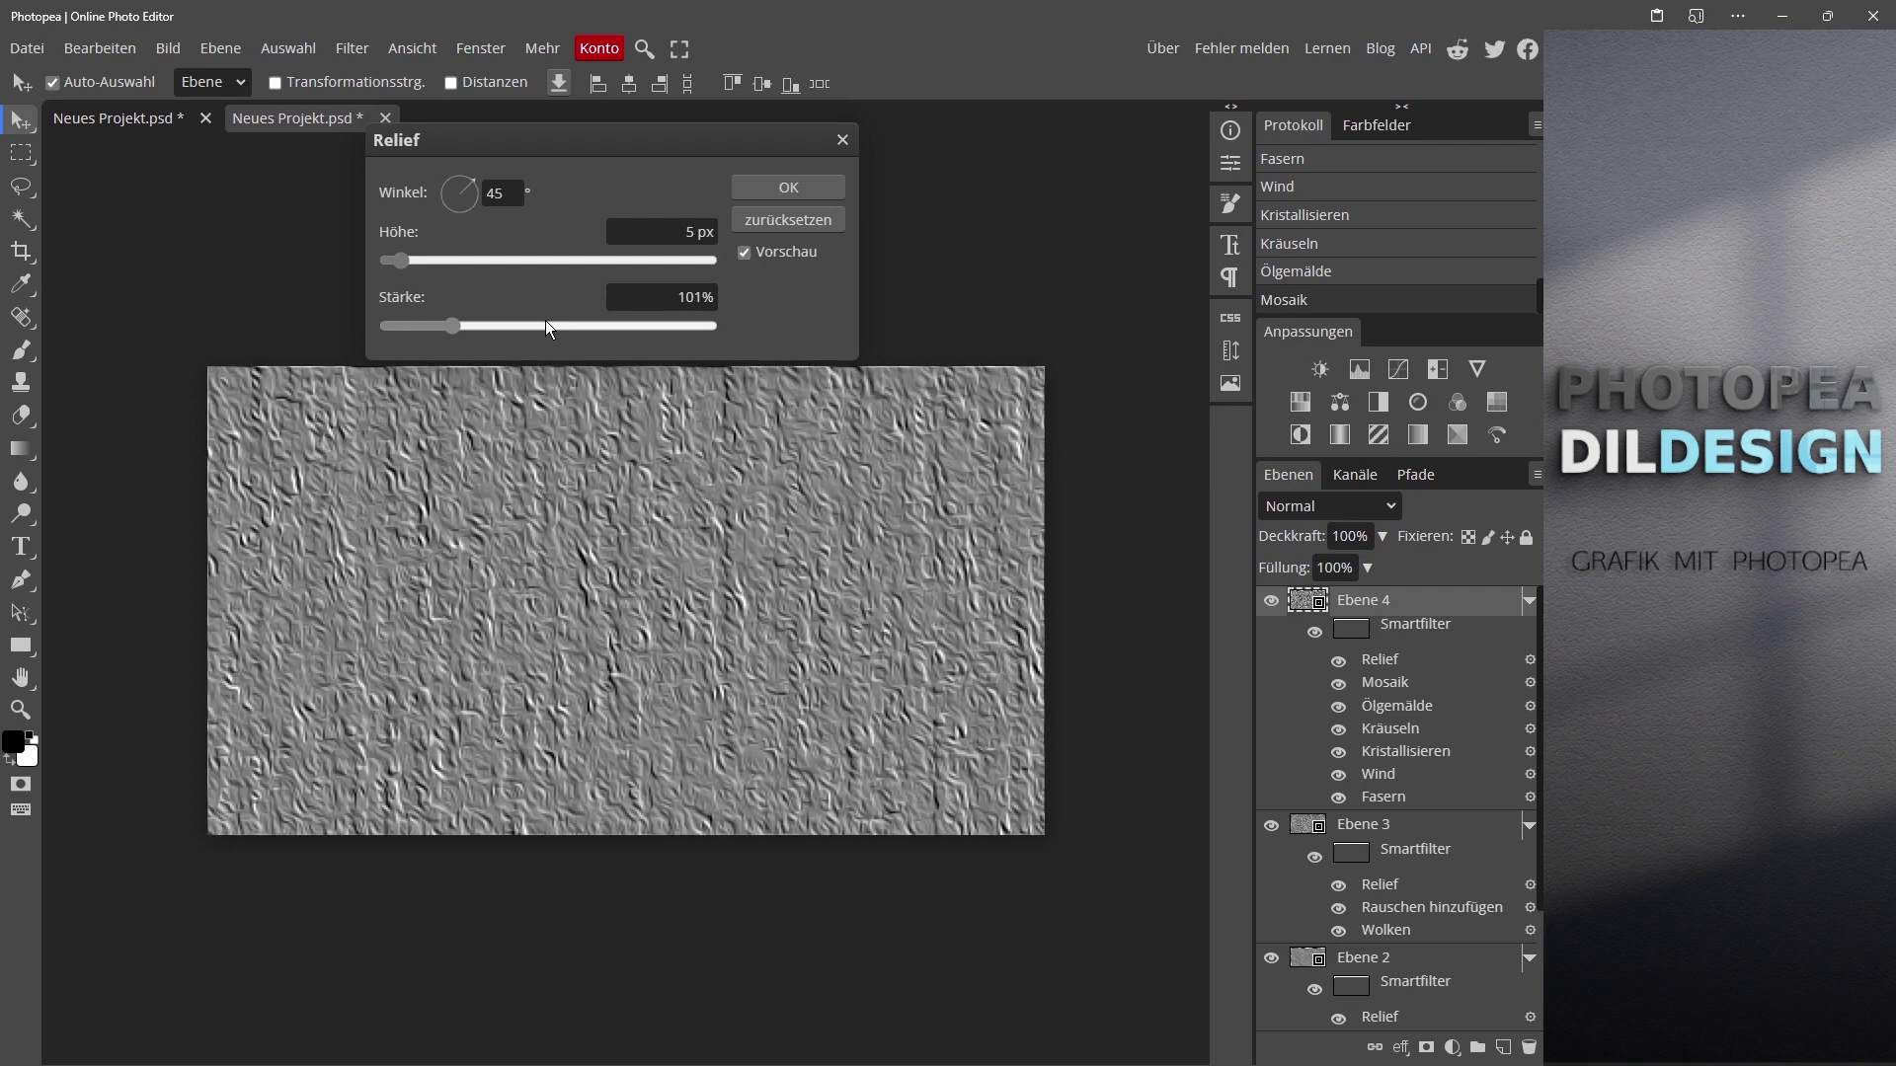
pyautogui.click(539, 325)
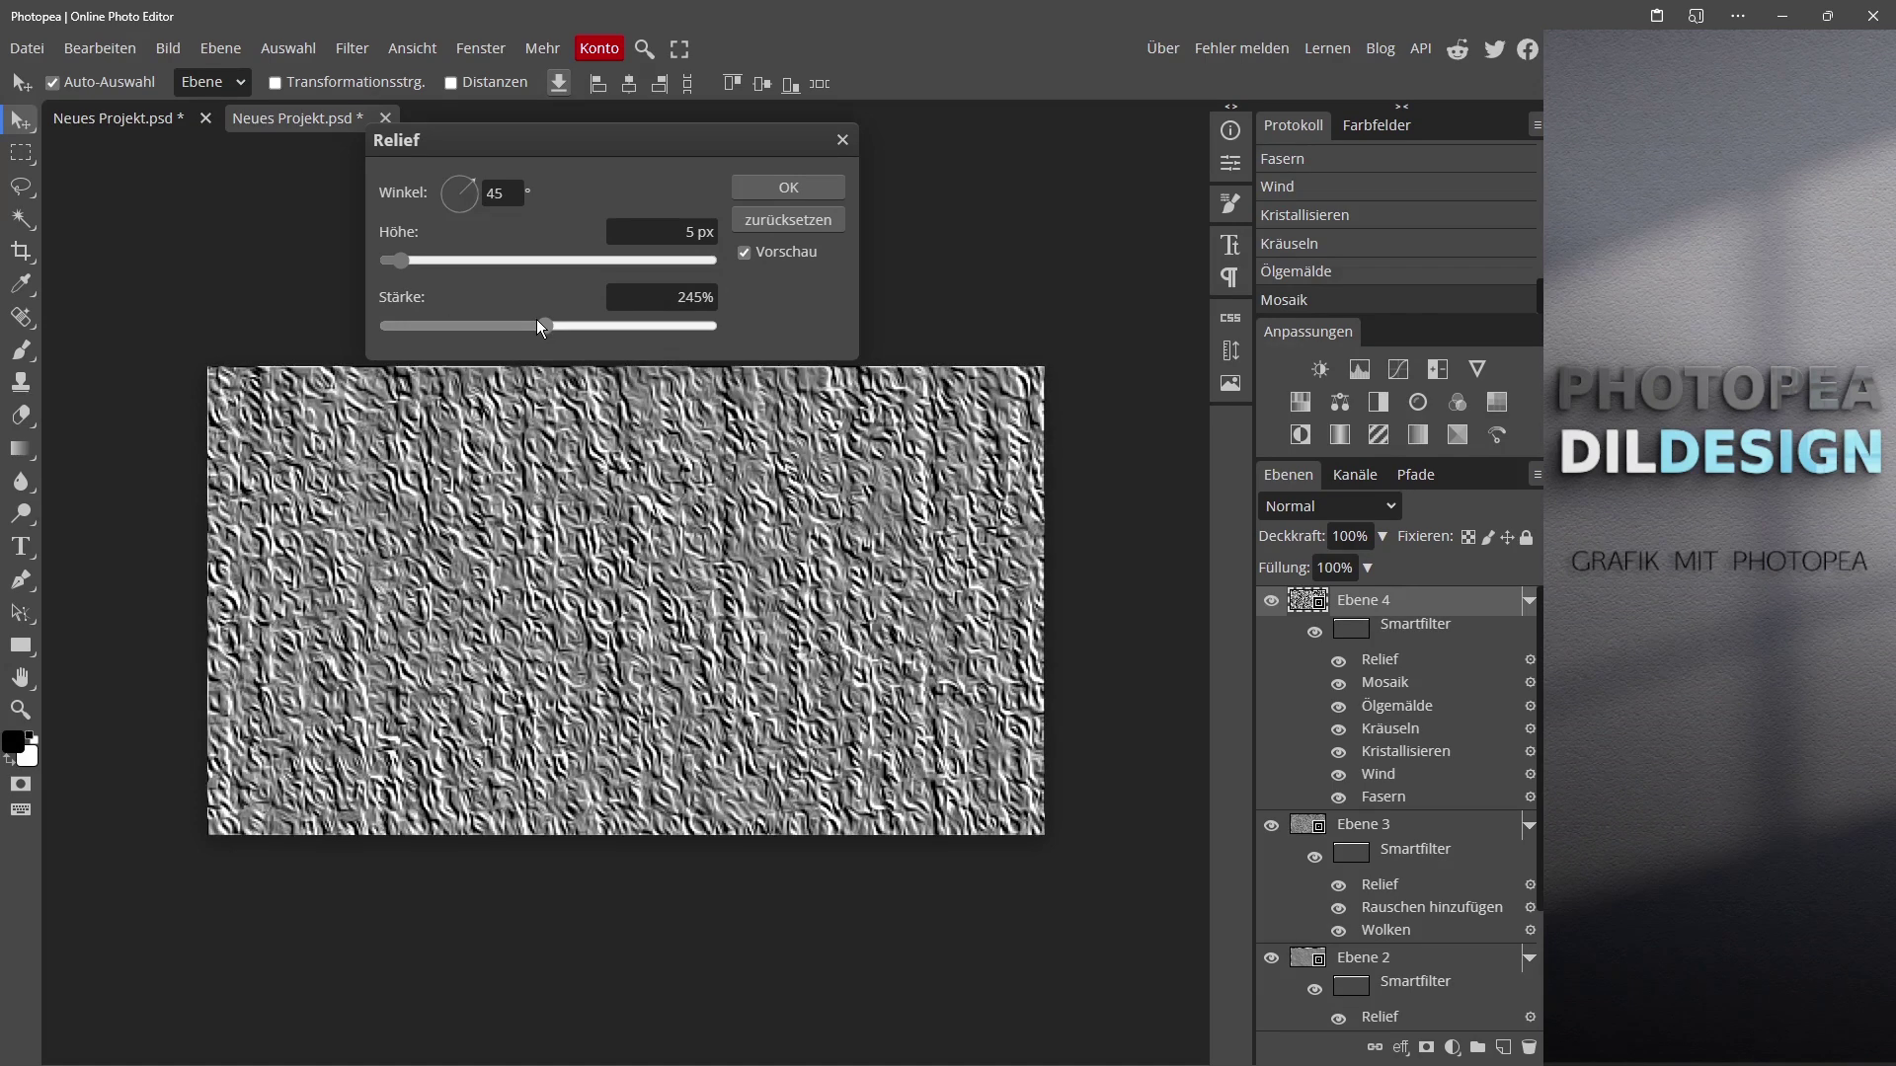
pyautogui.moveTo(538, 322); pyautogui.dragTo(531, 322)
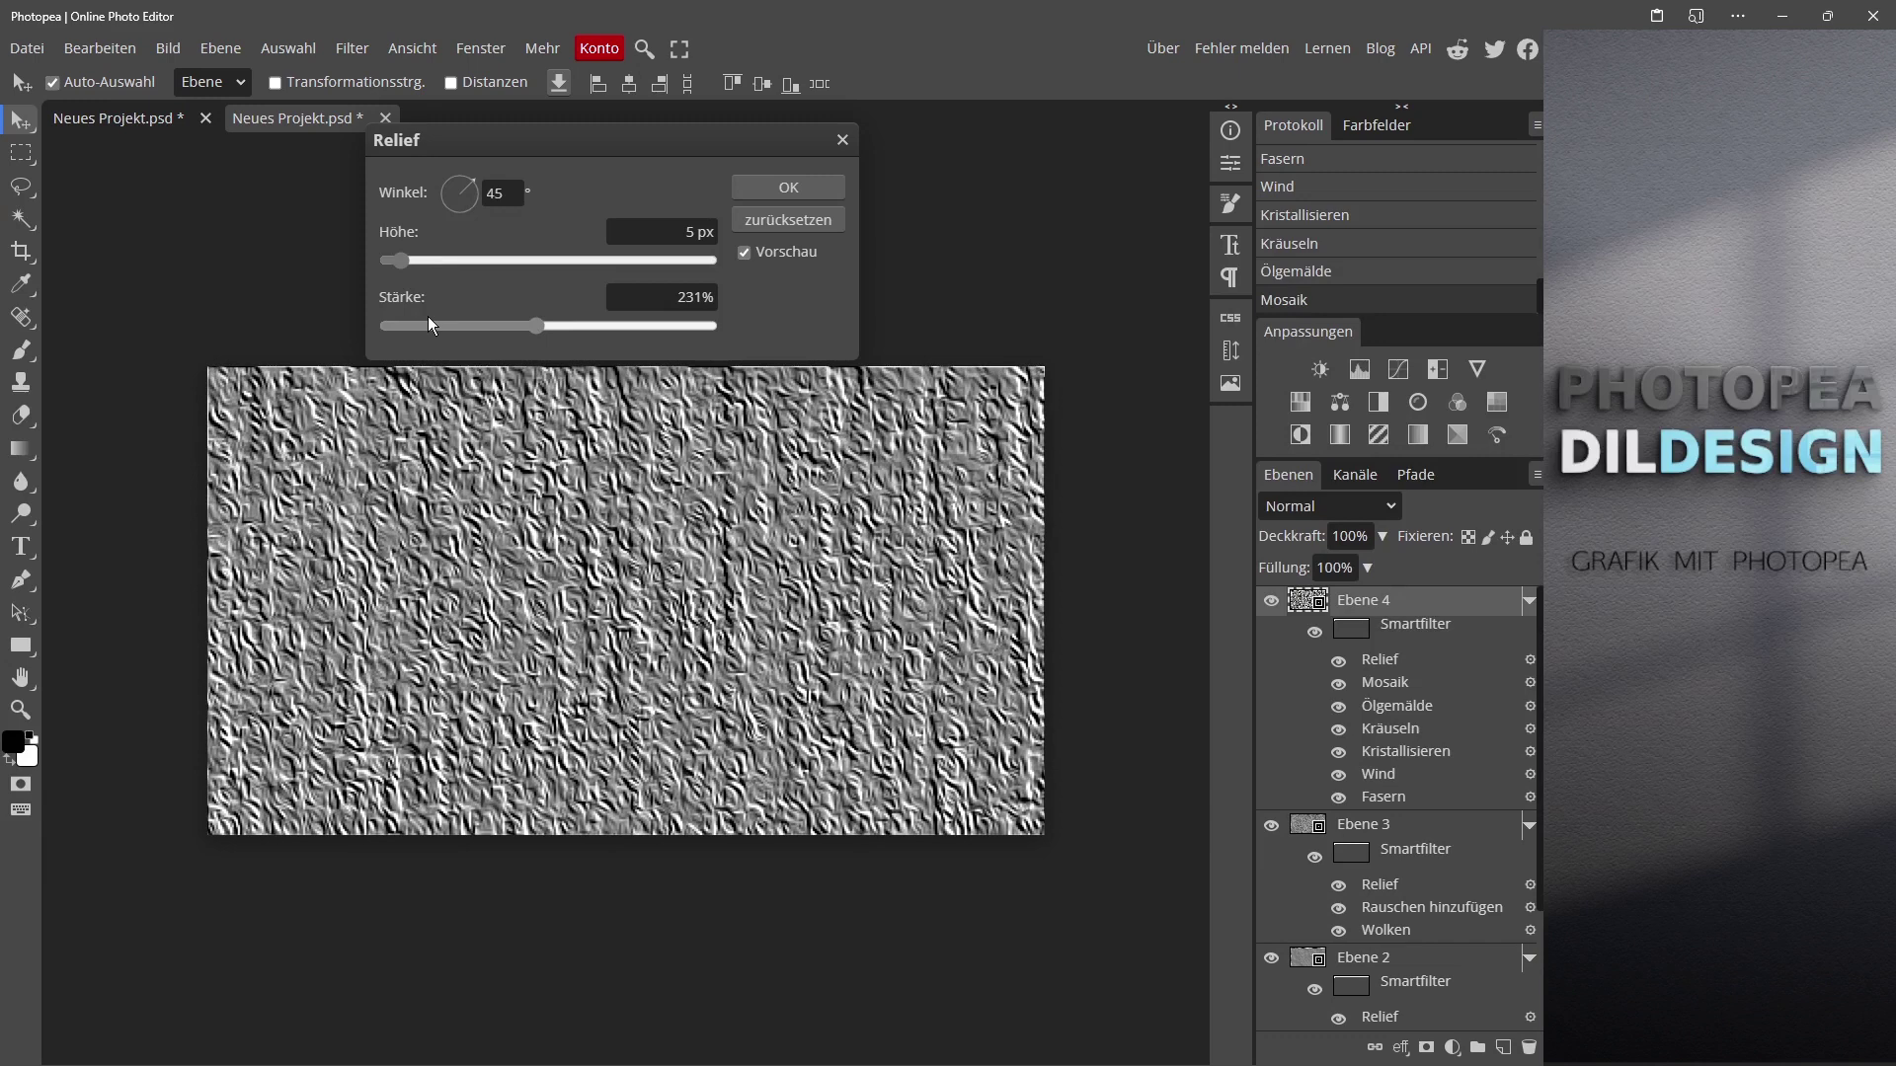
pyautogui.scroll(-6, 428, 316)
pyautogui.click(432, 324)
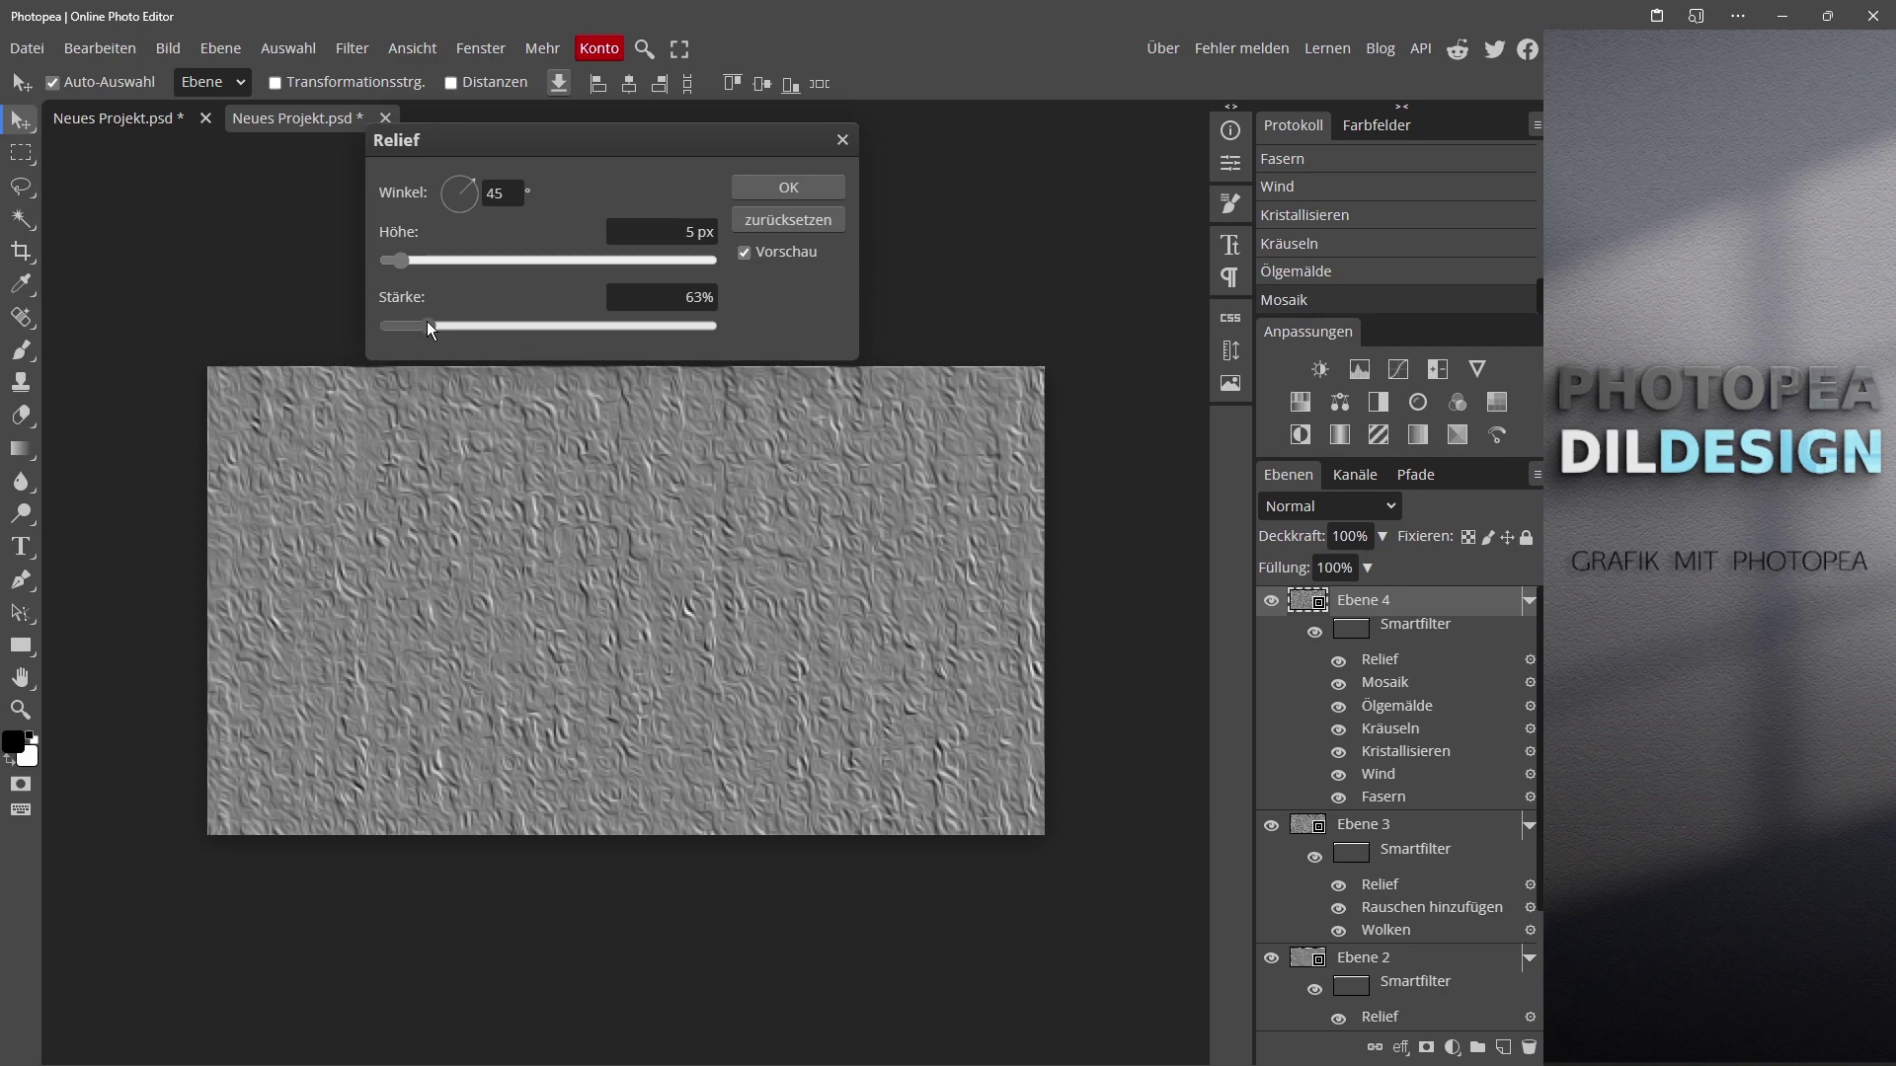
pyautogui.moveTo(416, 325); pyautogui.dragTo(415, 325)
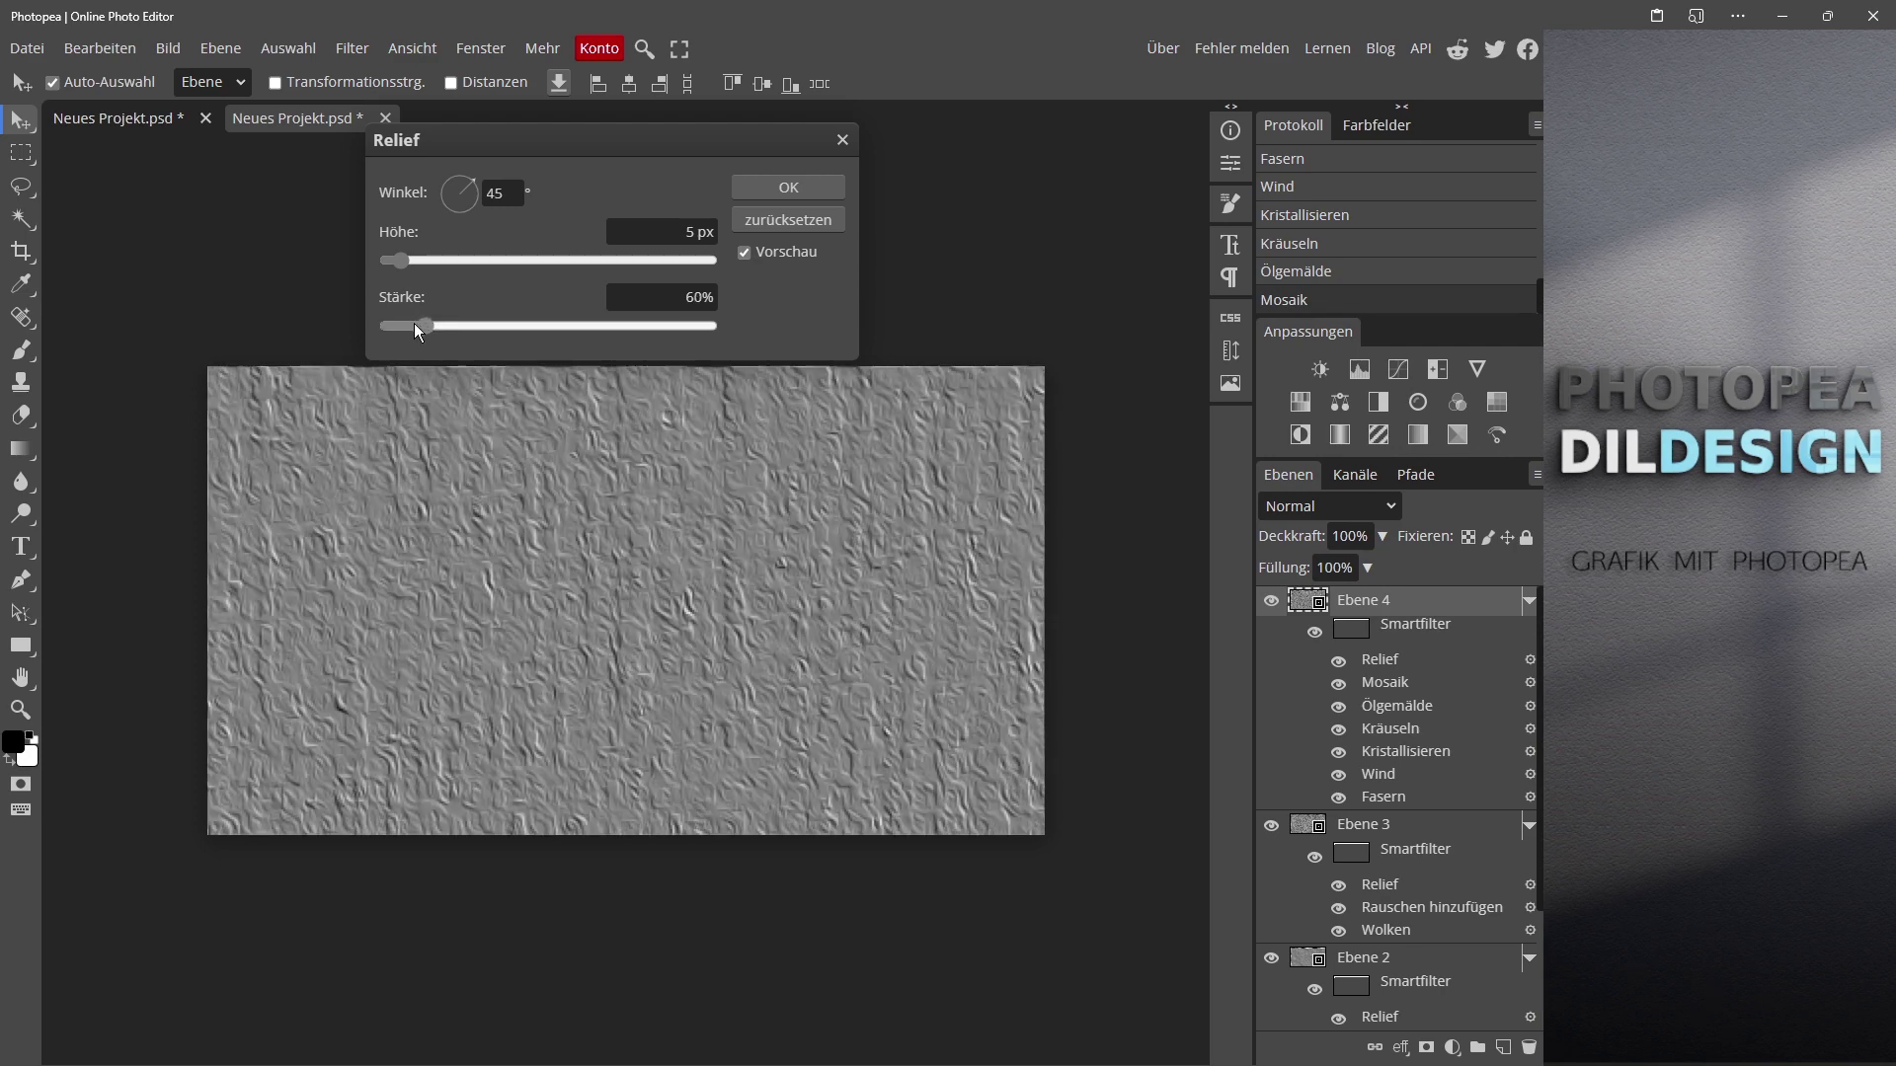
pyautogui.click(414, 325)
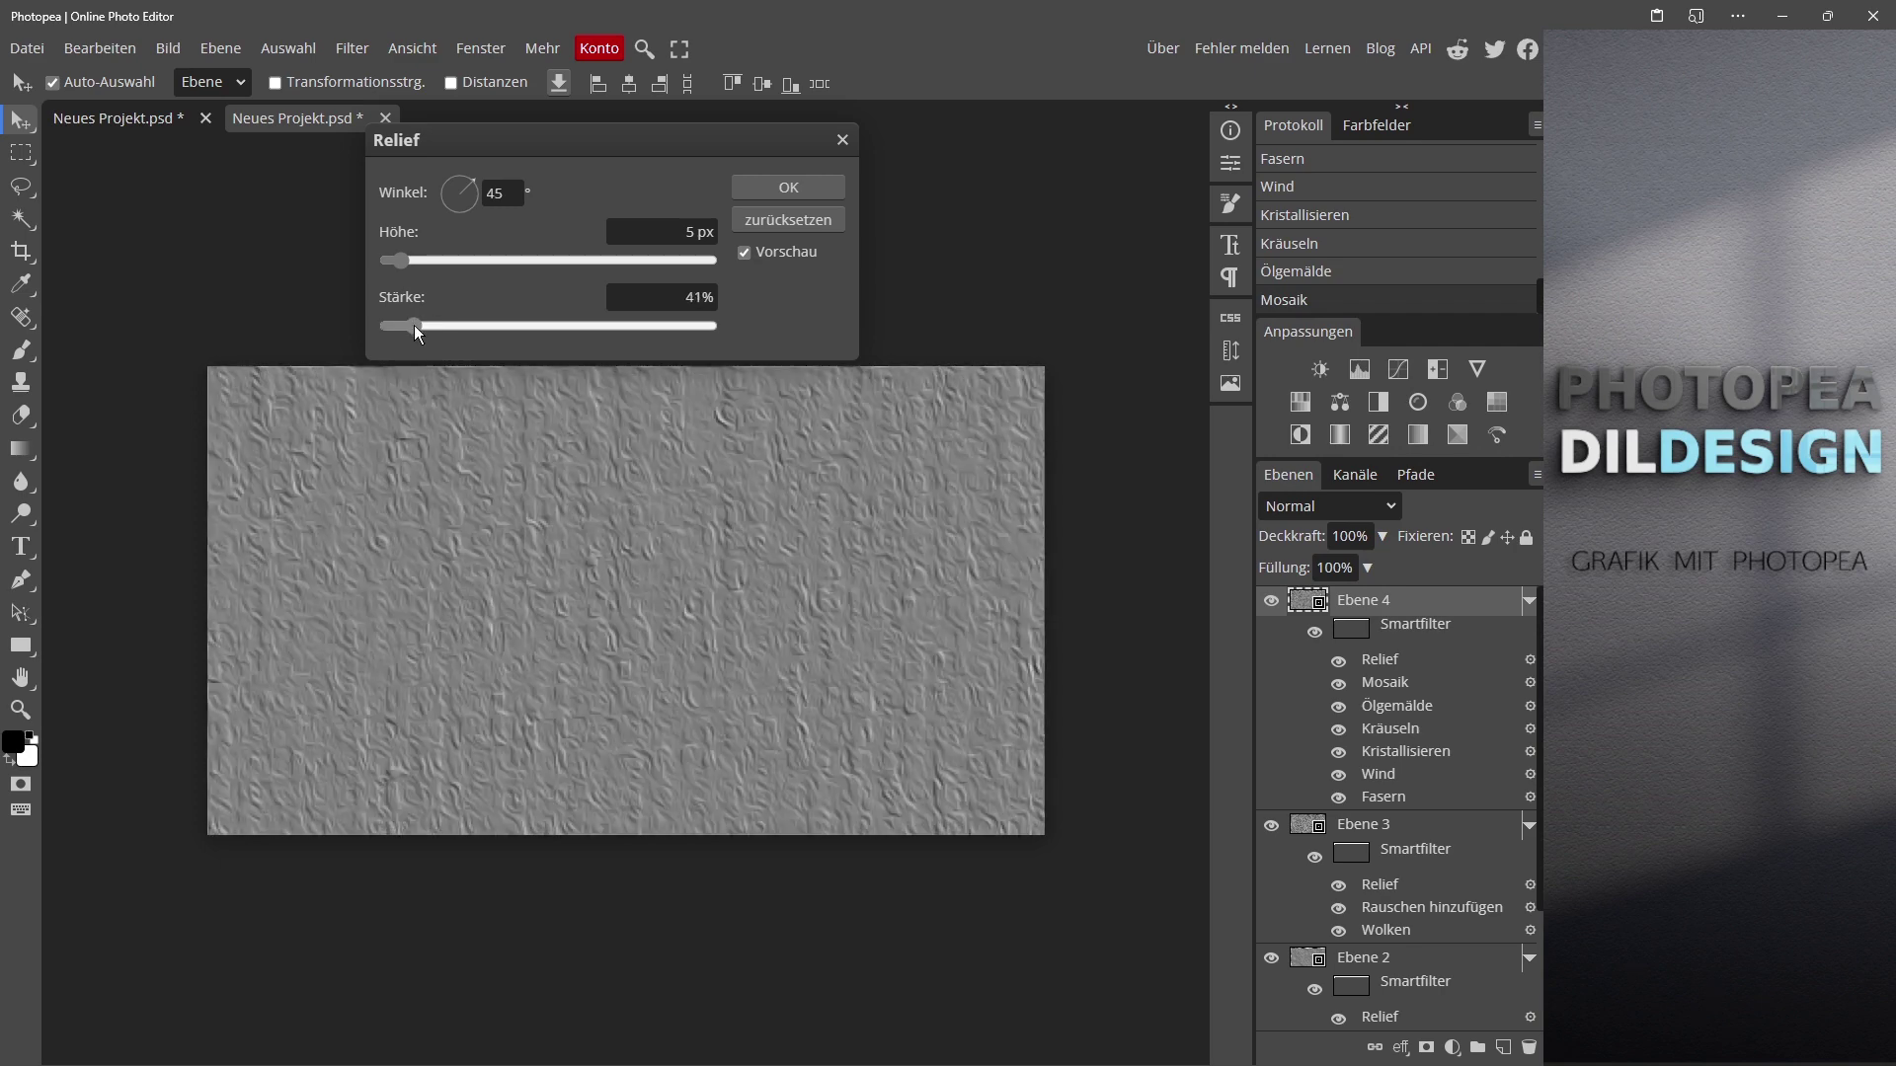
pyautogui.click(786, 188)
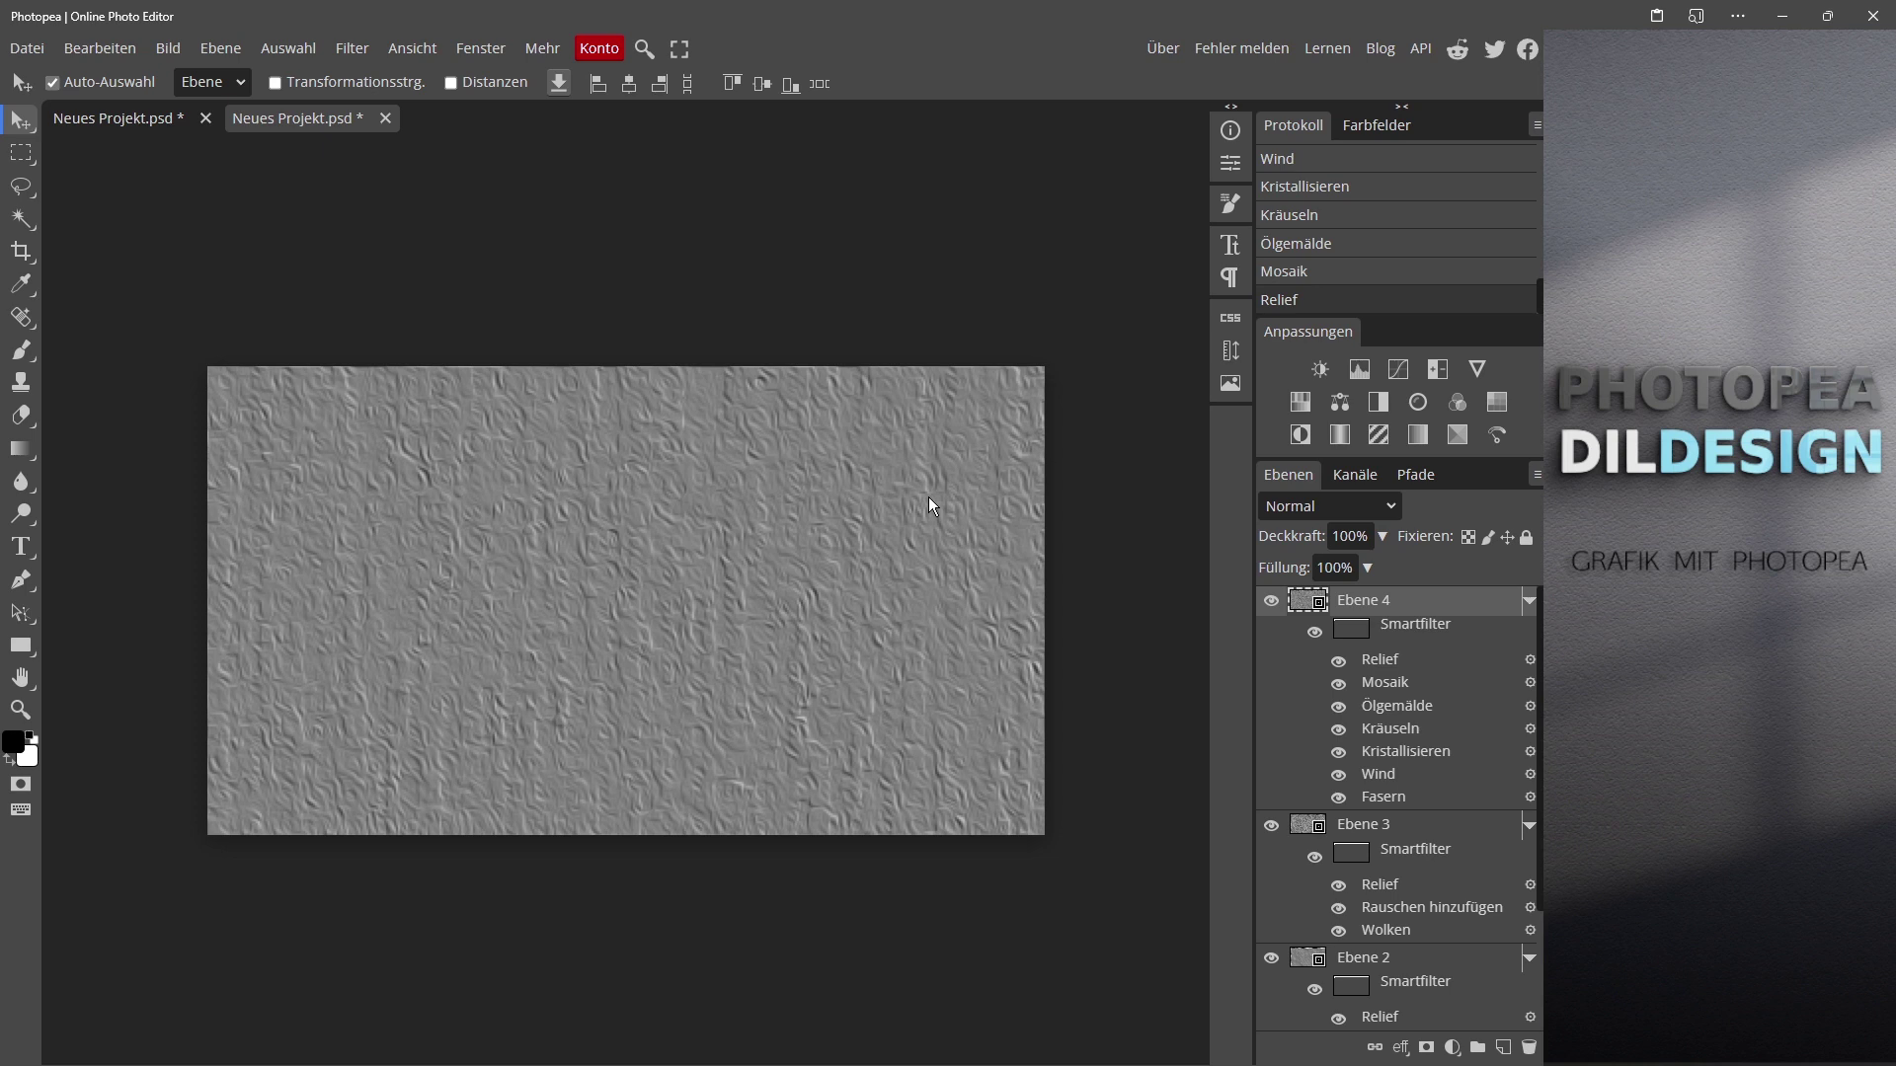
# Step: Create a fifth white-filled layer above Ebene 4 and convert it to a smart object
pyautogui.click(1503, 1049)
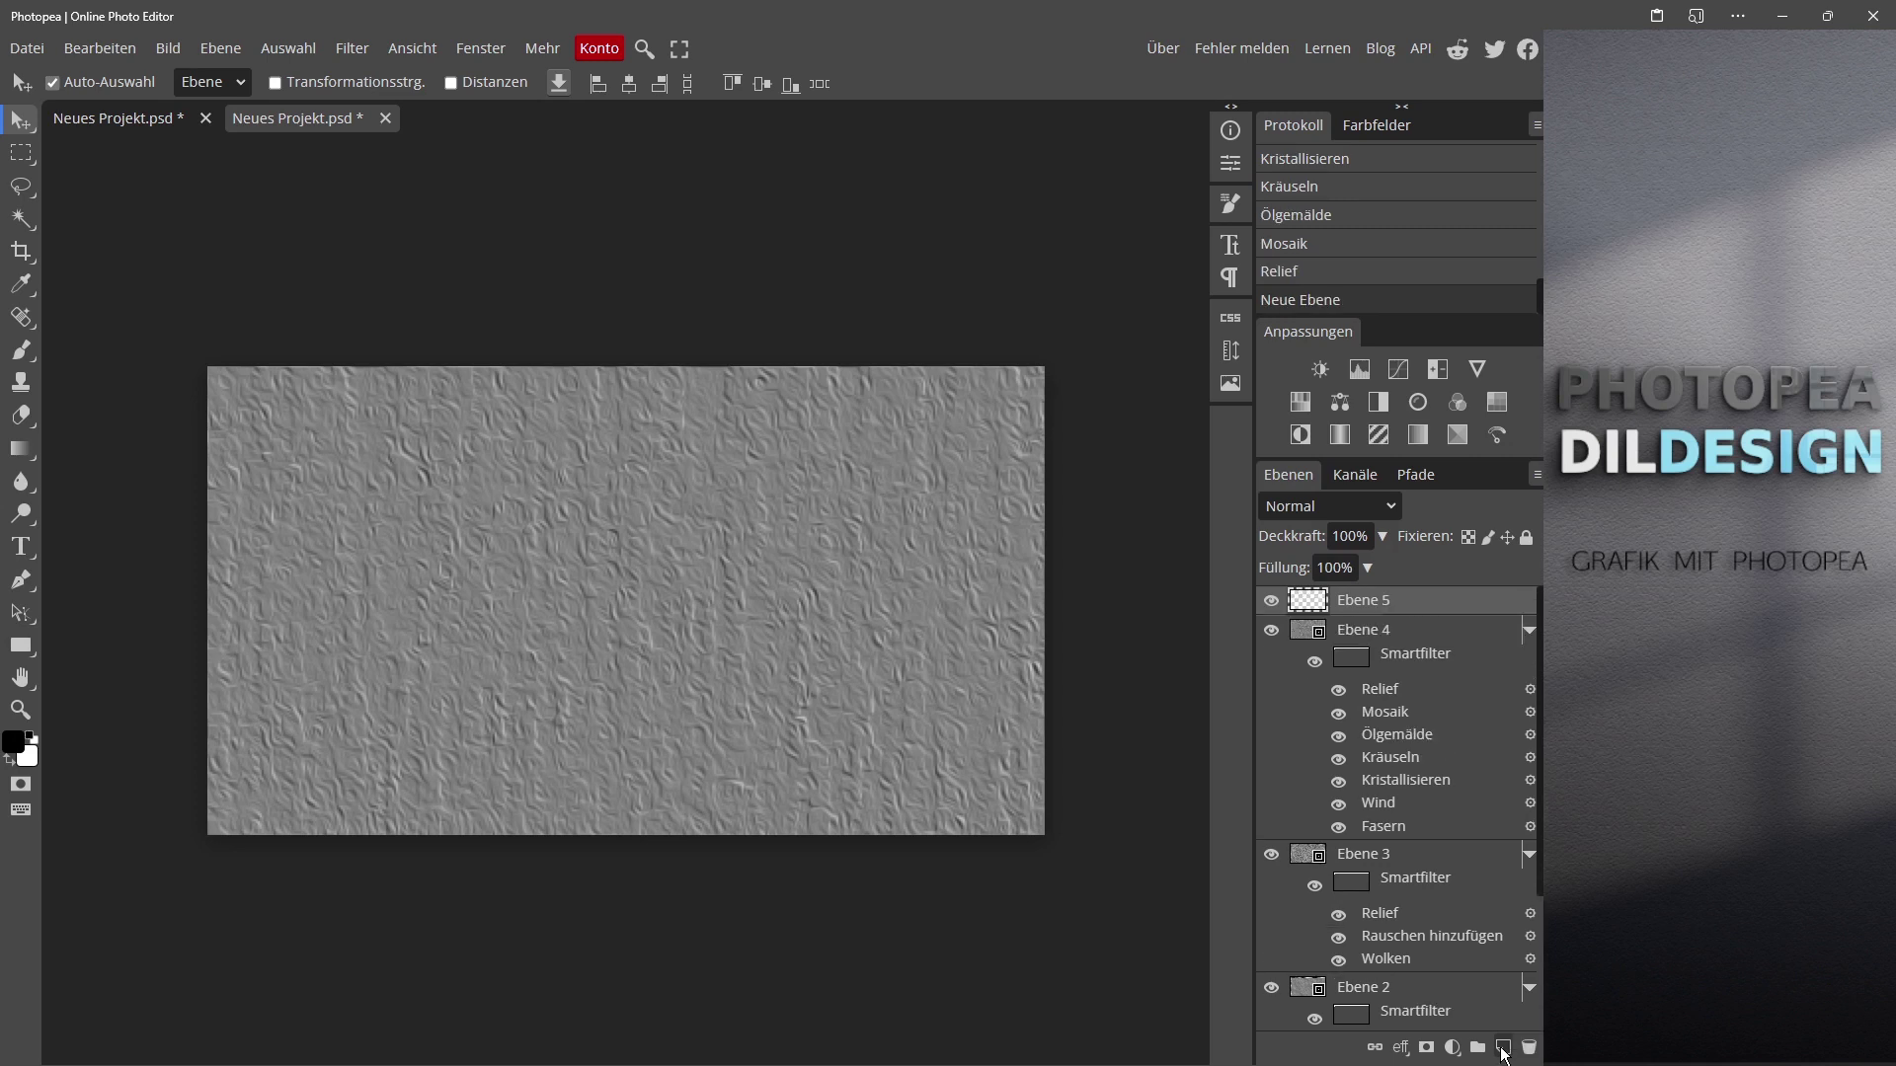
pyautogui.hotkey('ctrl', 'BackSpace')
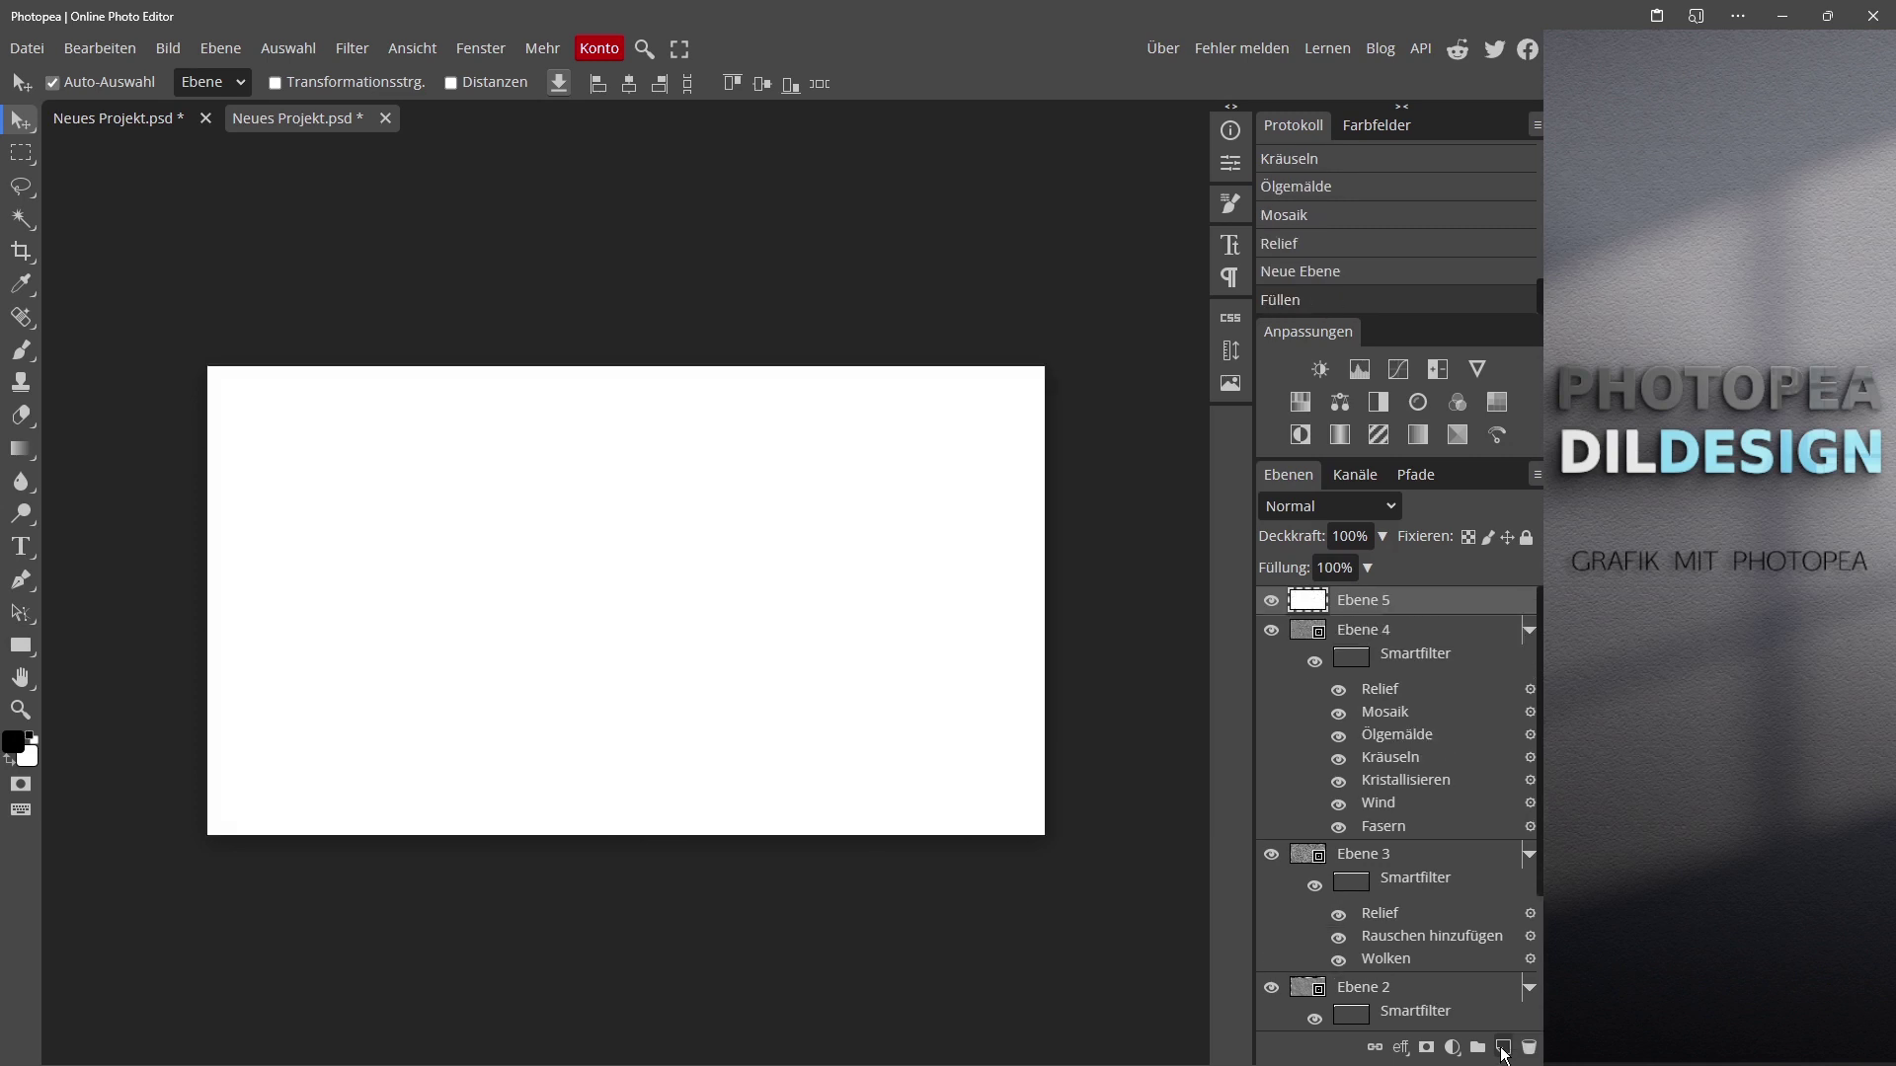
pyautogui.rightClick(1410, 605)
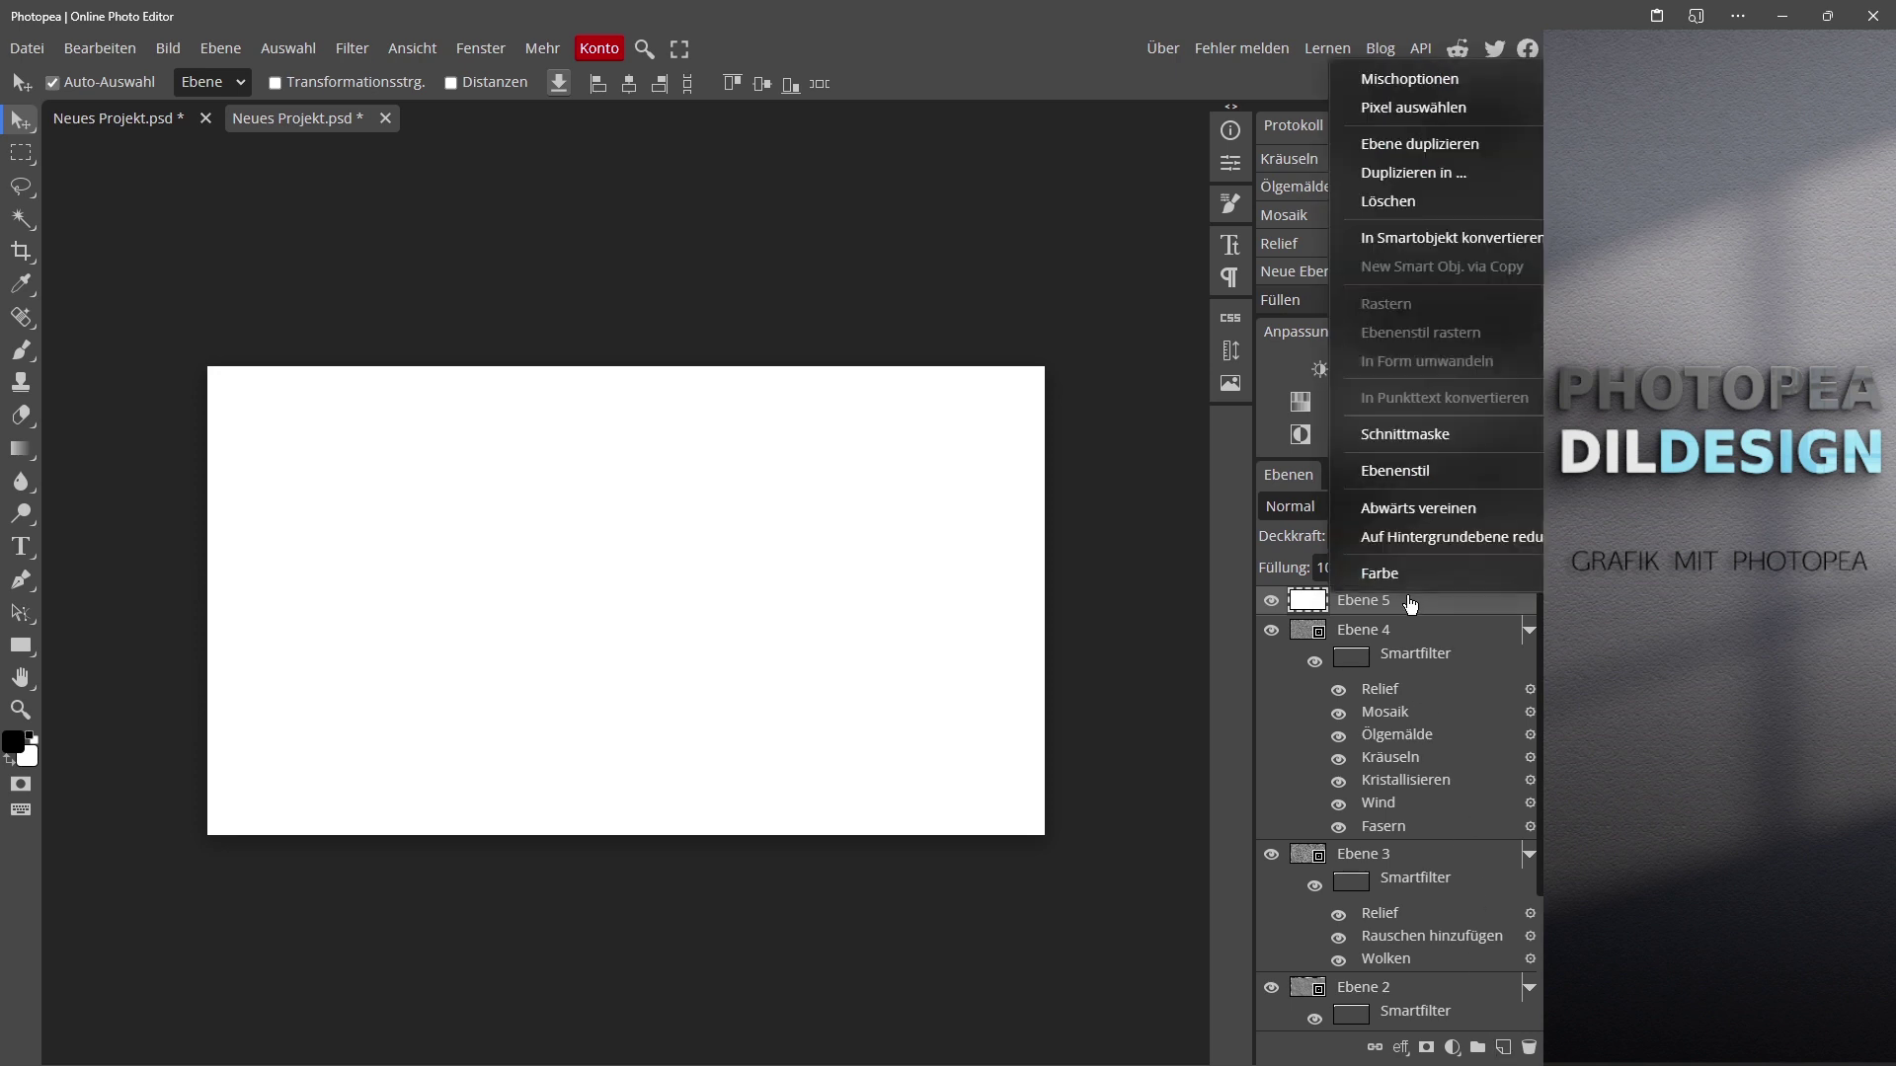
pyautogui.click(1413, 239)
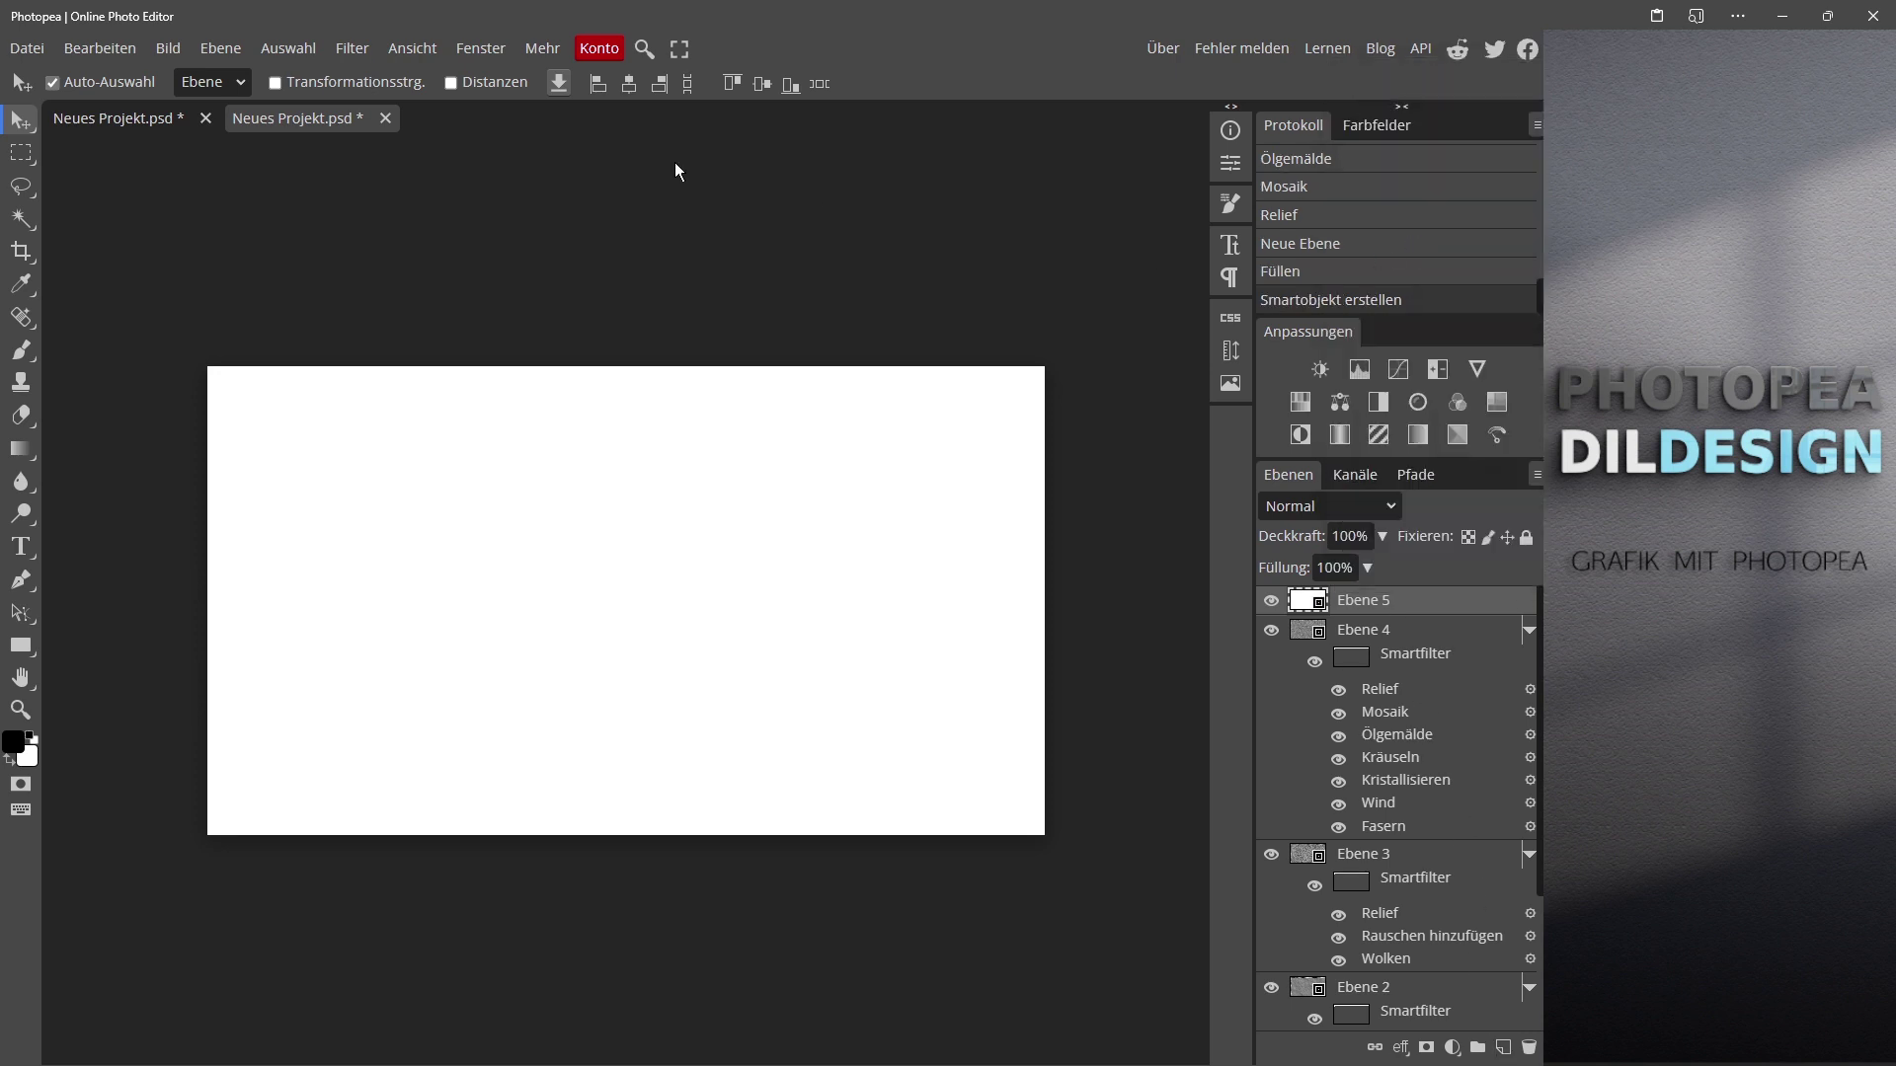
# Step: Add monochrome noise to Ebene 5 with a strength of 5% and Gauß distribution
pyautogui.click(347, 49)
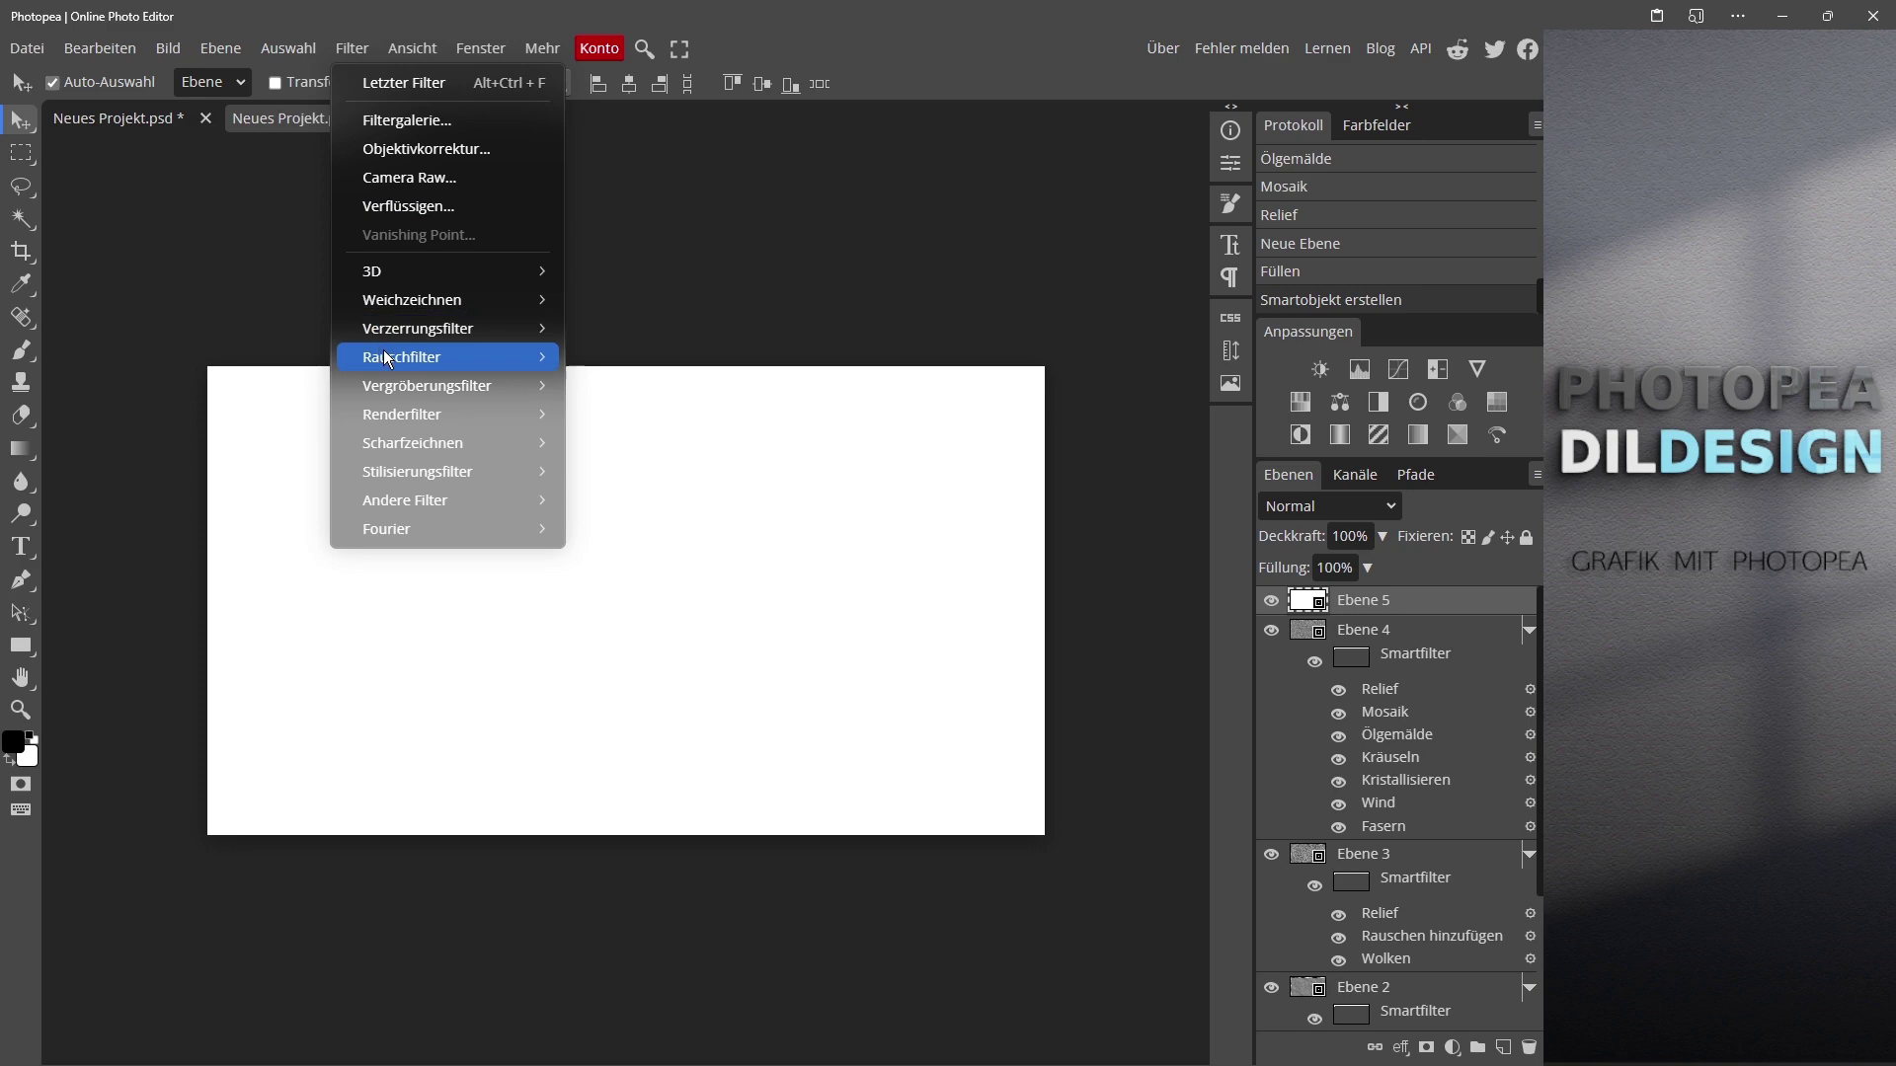
pyautogui.moveTo(383, 354)
pyautogui.click(630, 361)
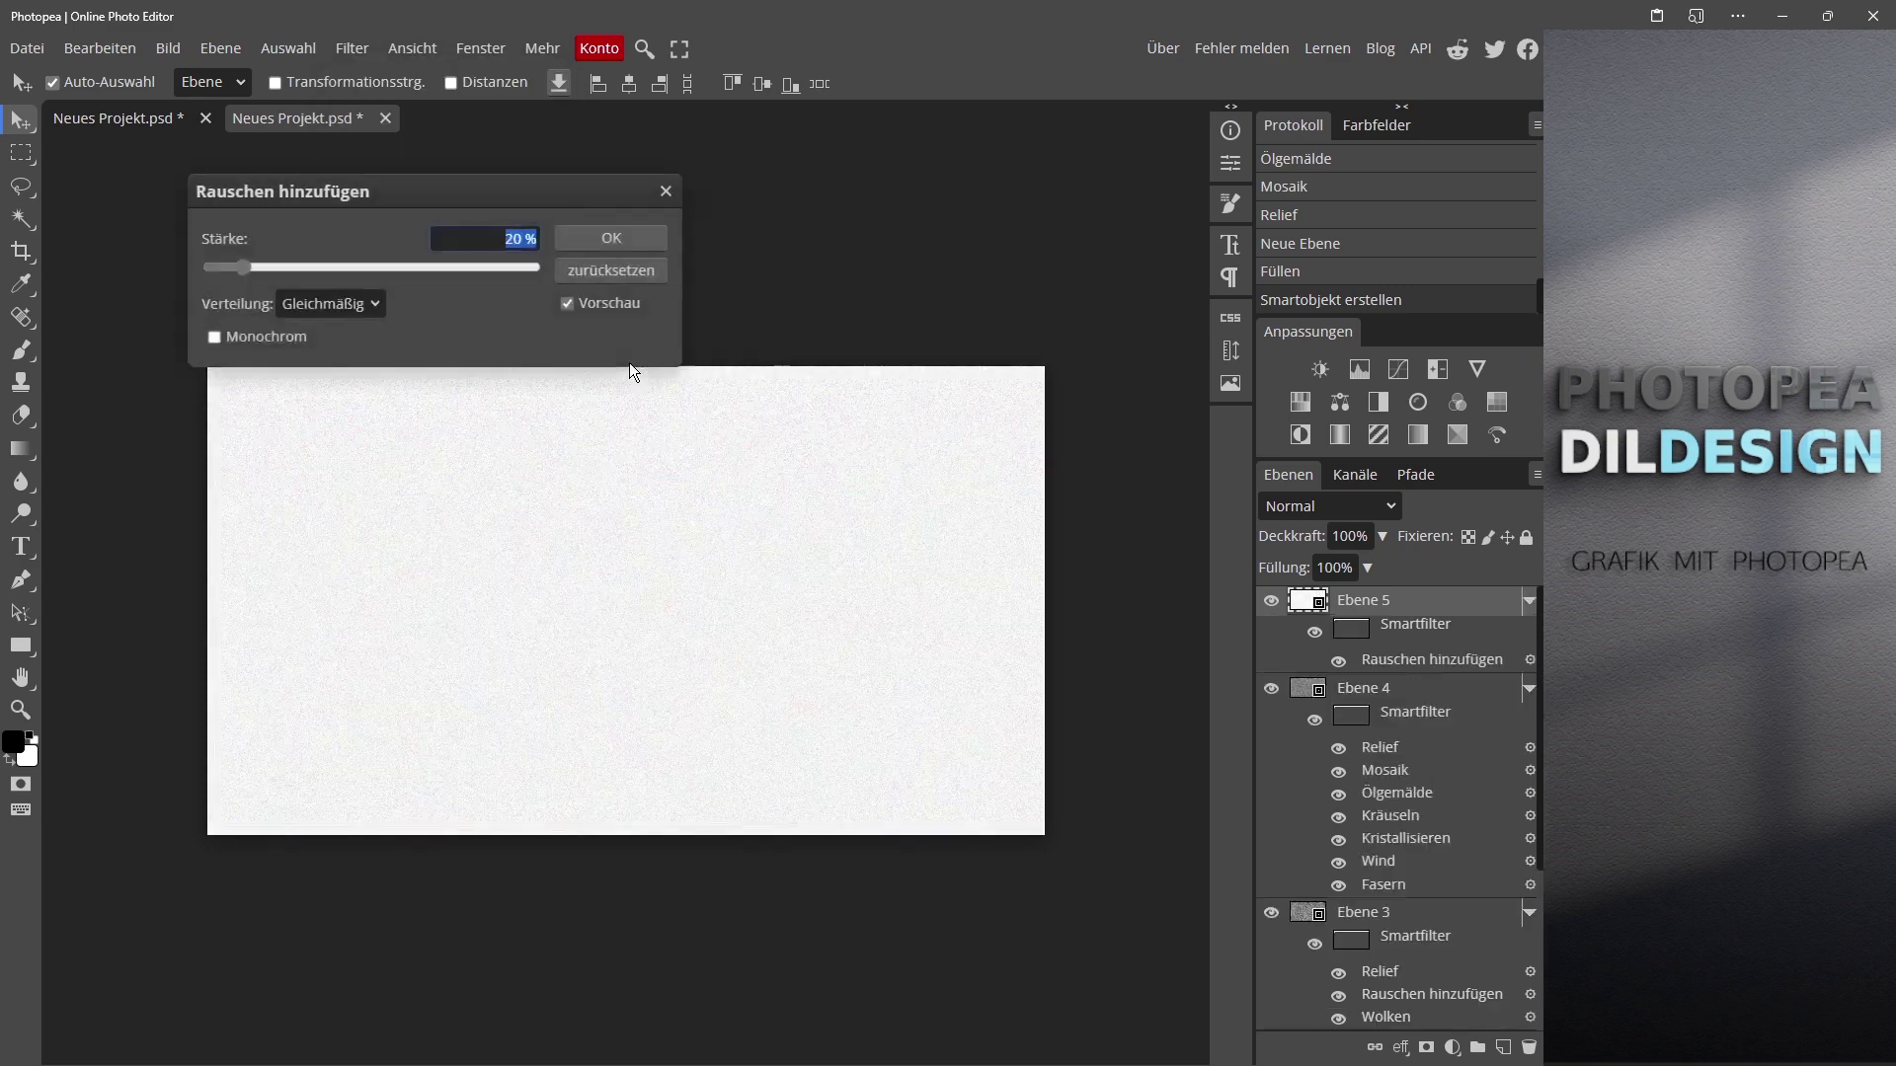
pyautogui.click(336, 302)
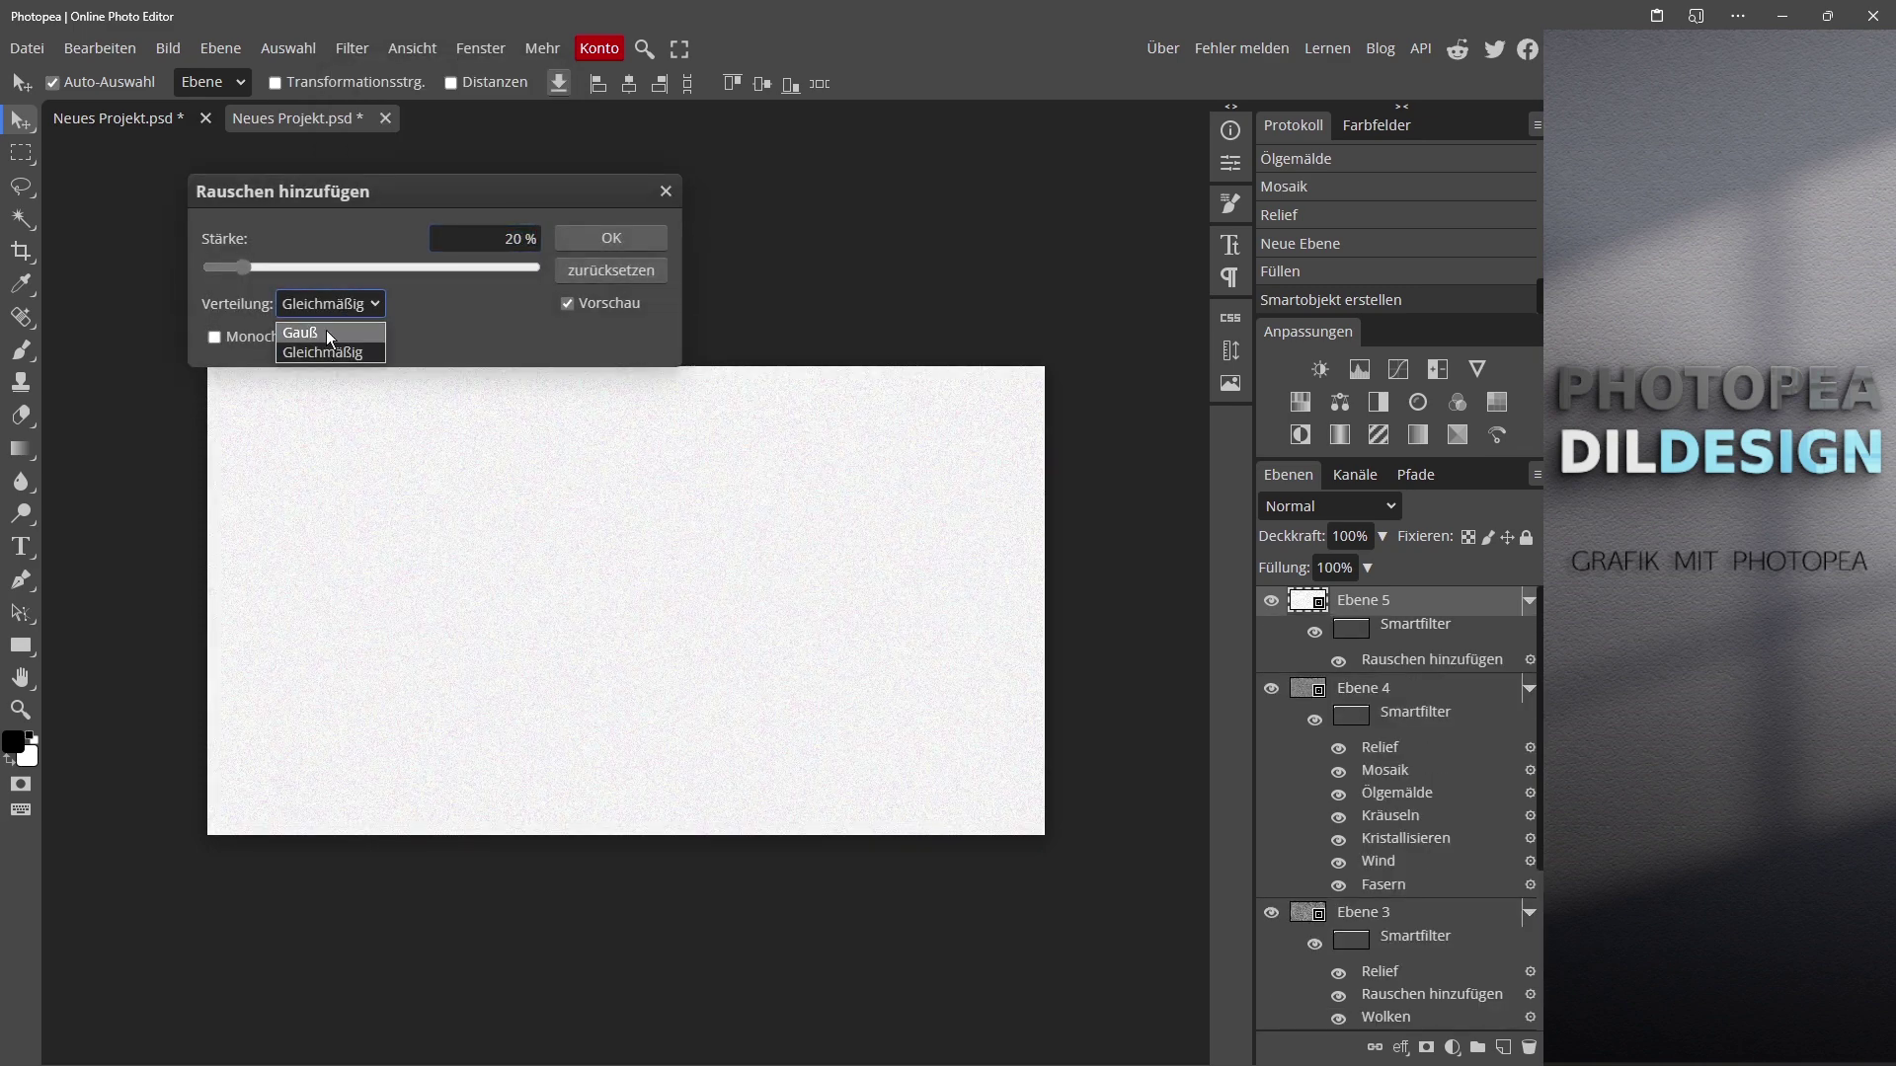
pyautogui.click(326, 331)
pyautogui.click(293, 341)
pyautogui.moveTo(245, 267); pyautogui.dragTo(219, 263)
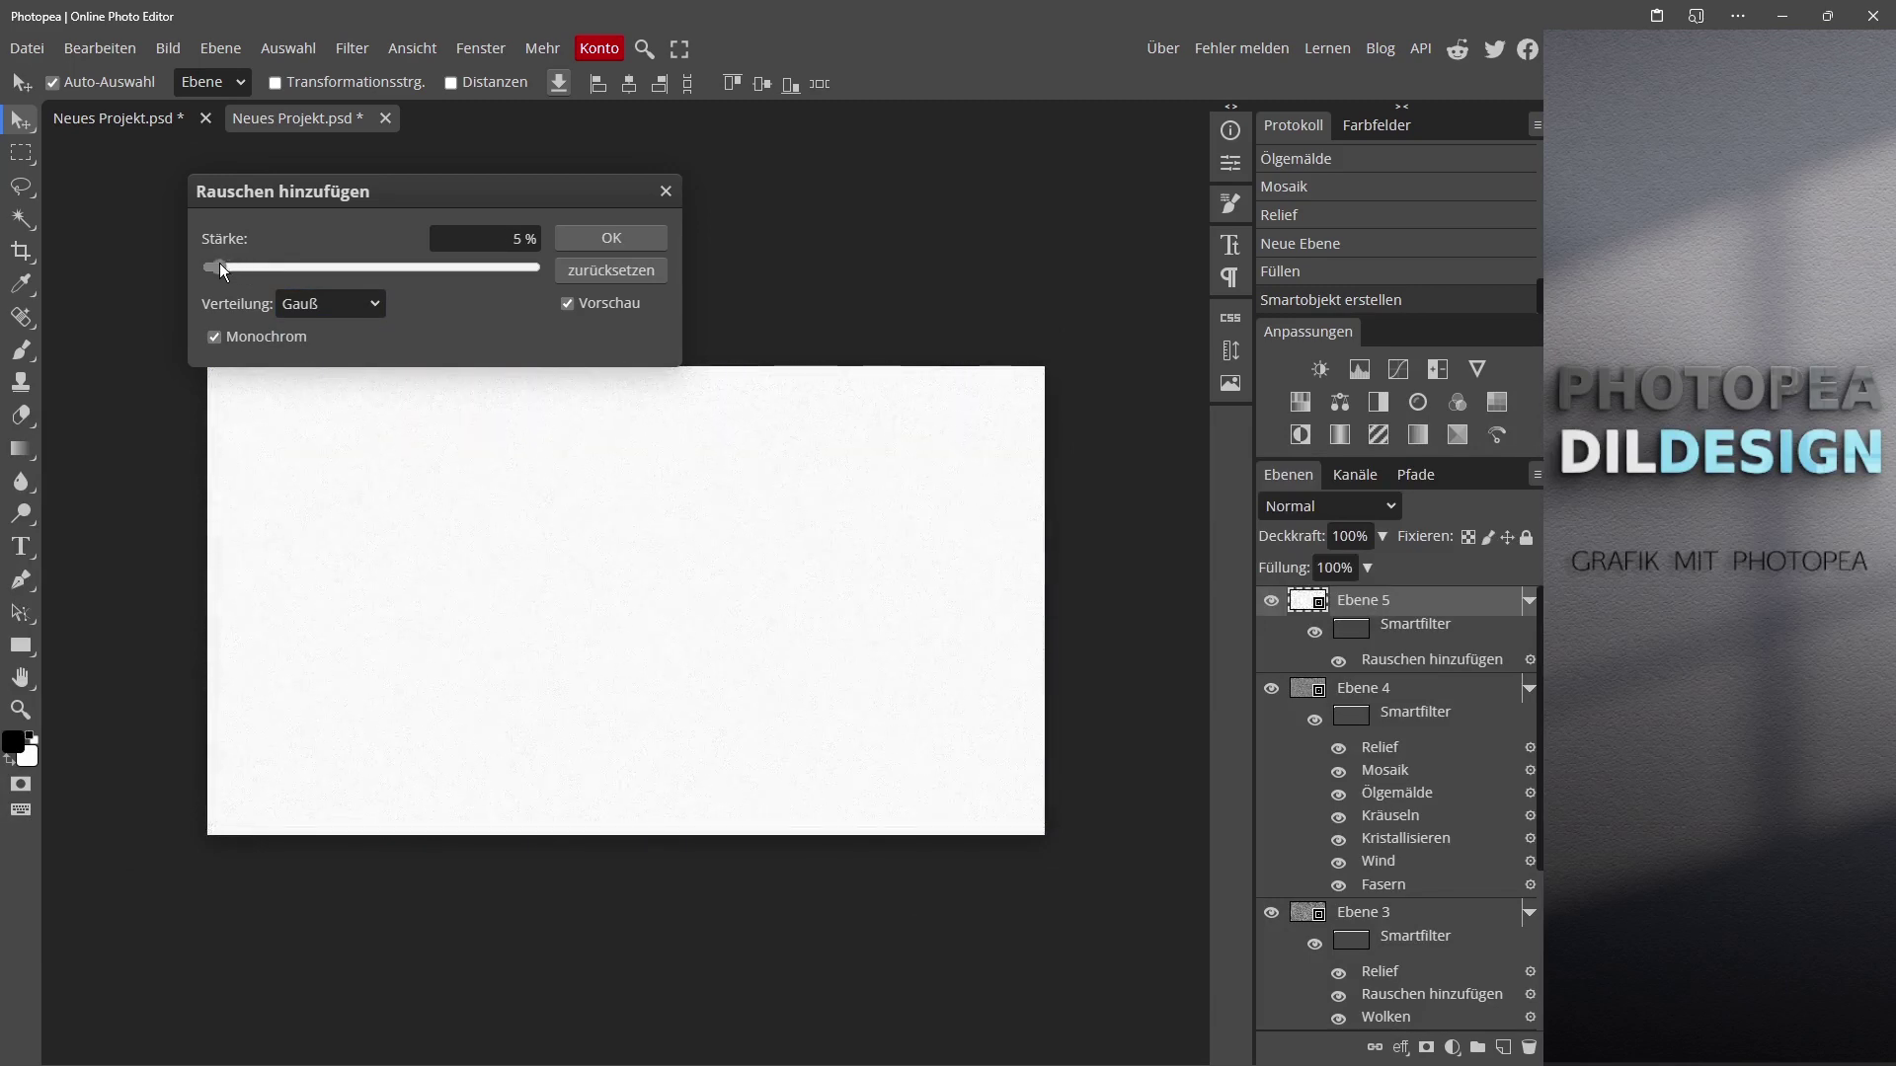
pyautogui.click(609, 237)
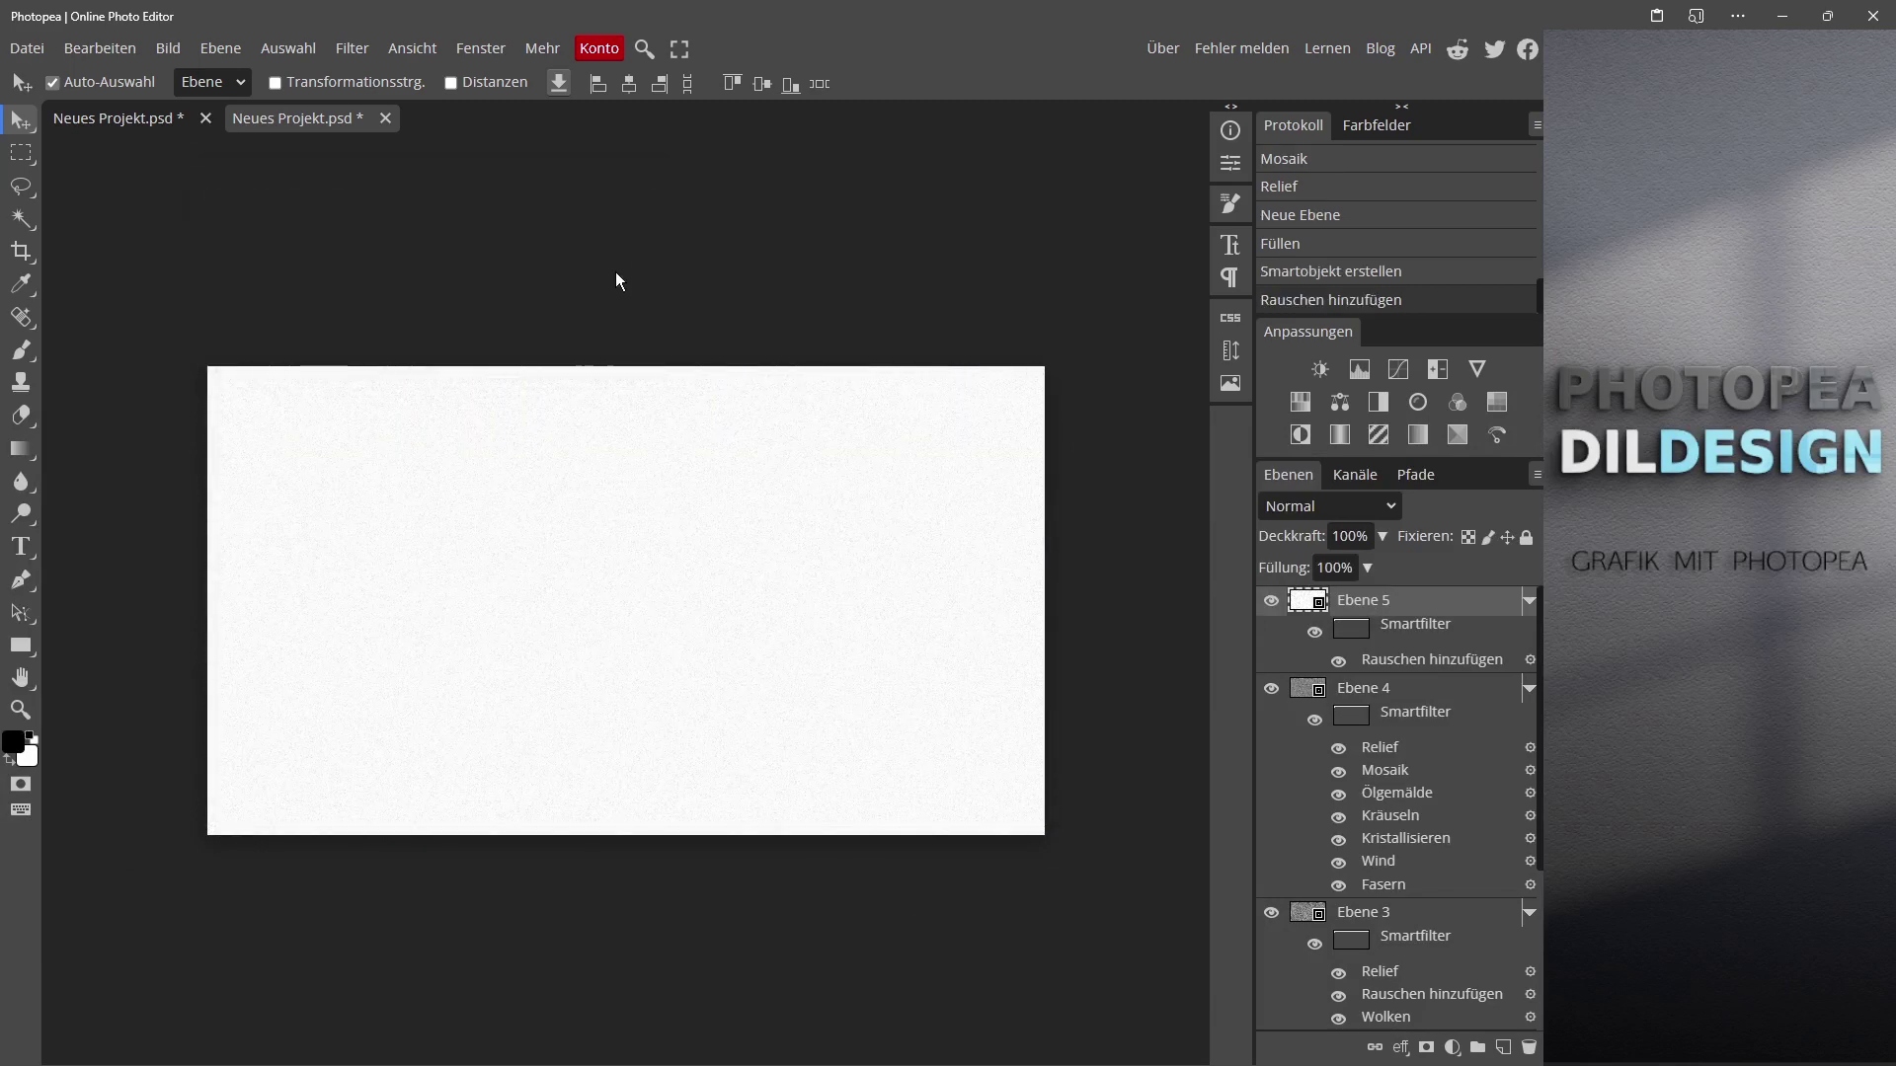
# Step: Apply the Wind filter to Ebene 5 using the Wind technique with the direction From the Left
pyautogui.click(352, 49)
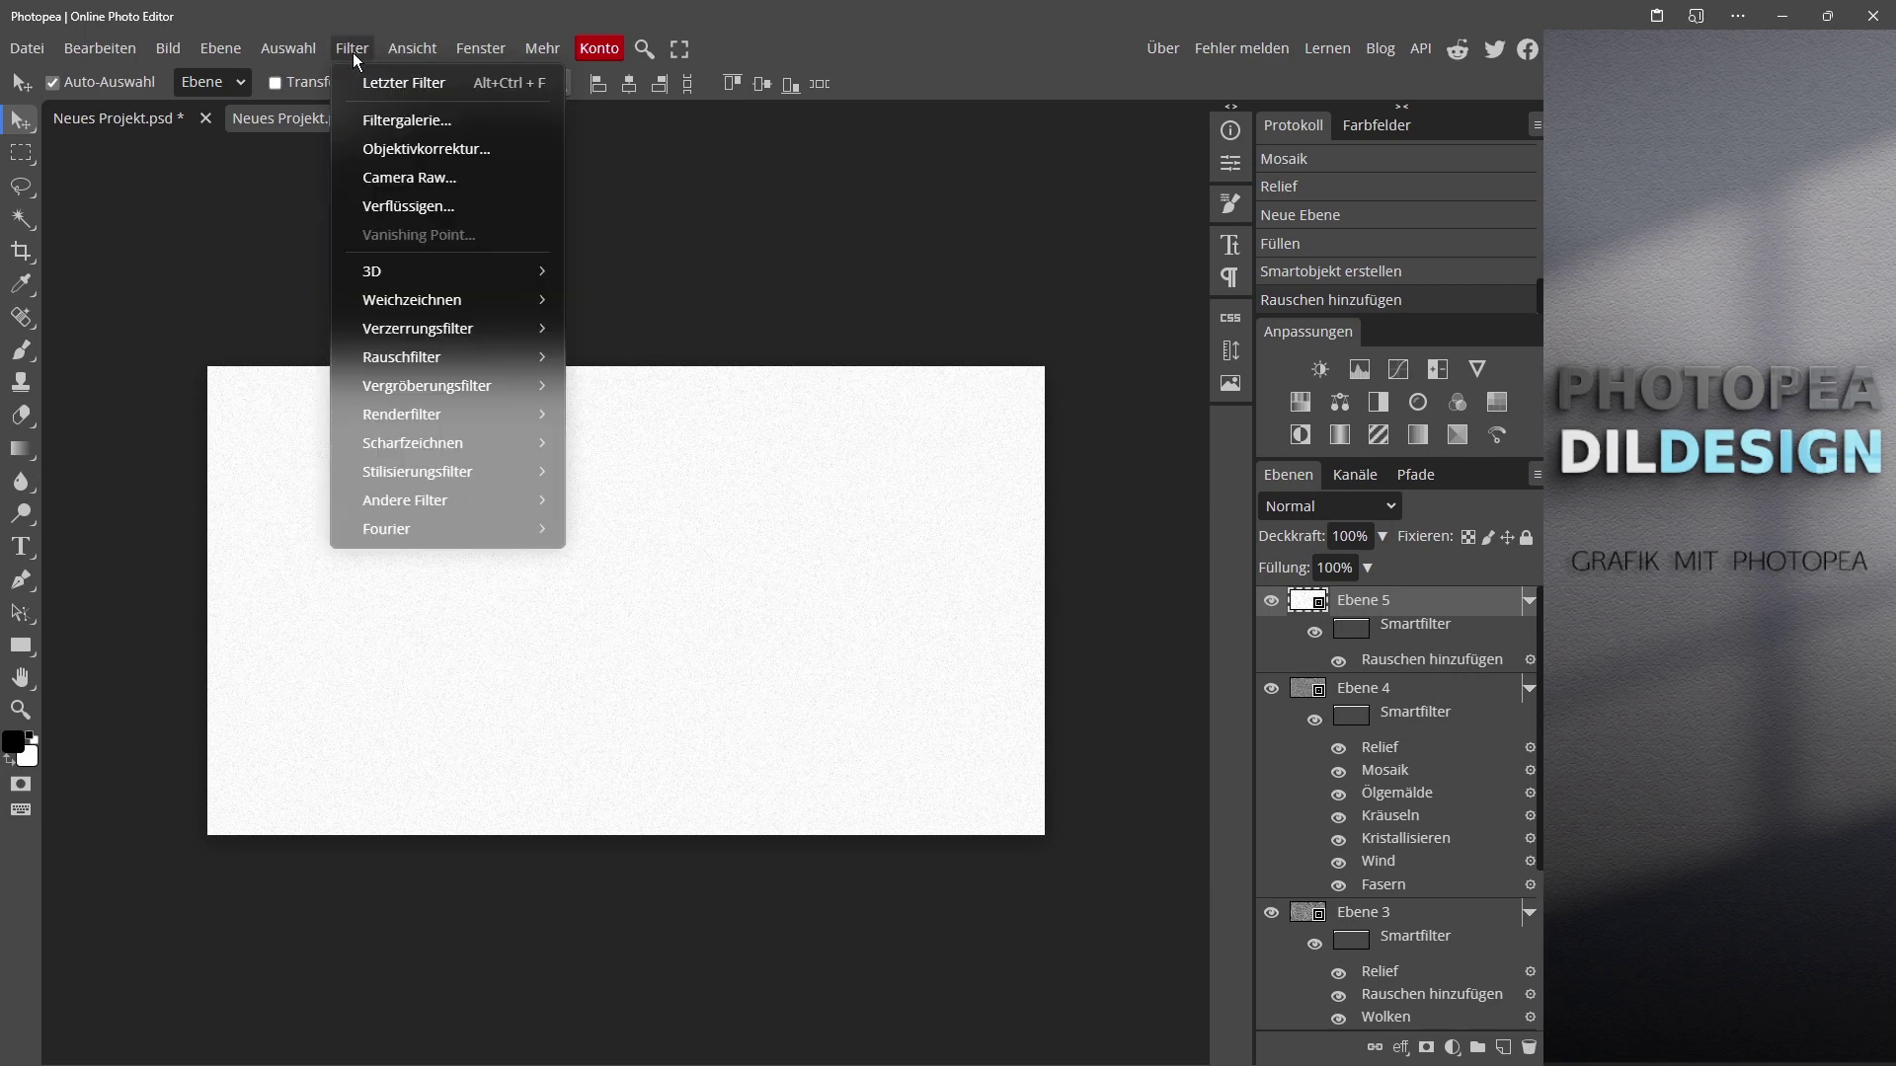
pyautogui.moveTo(442, 482)
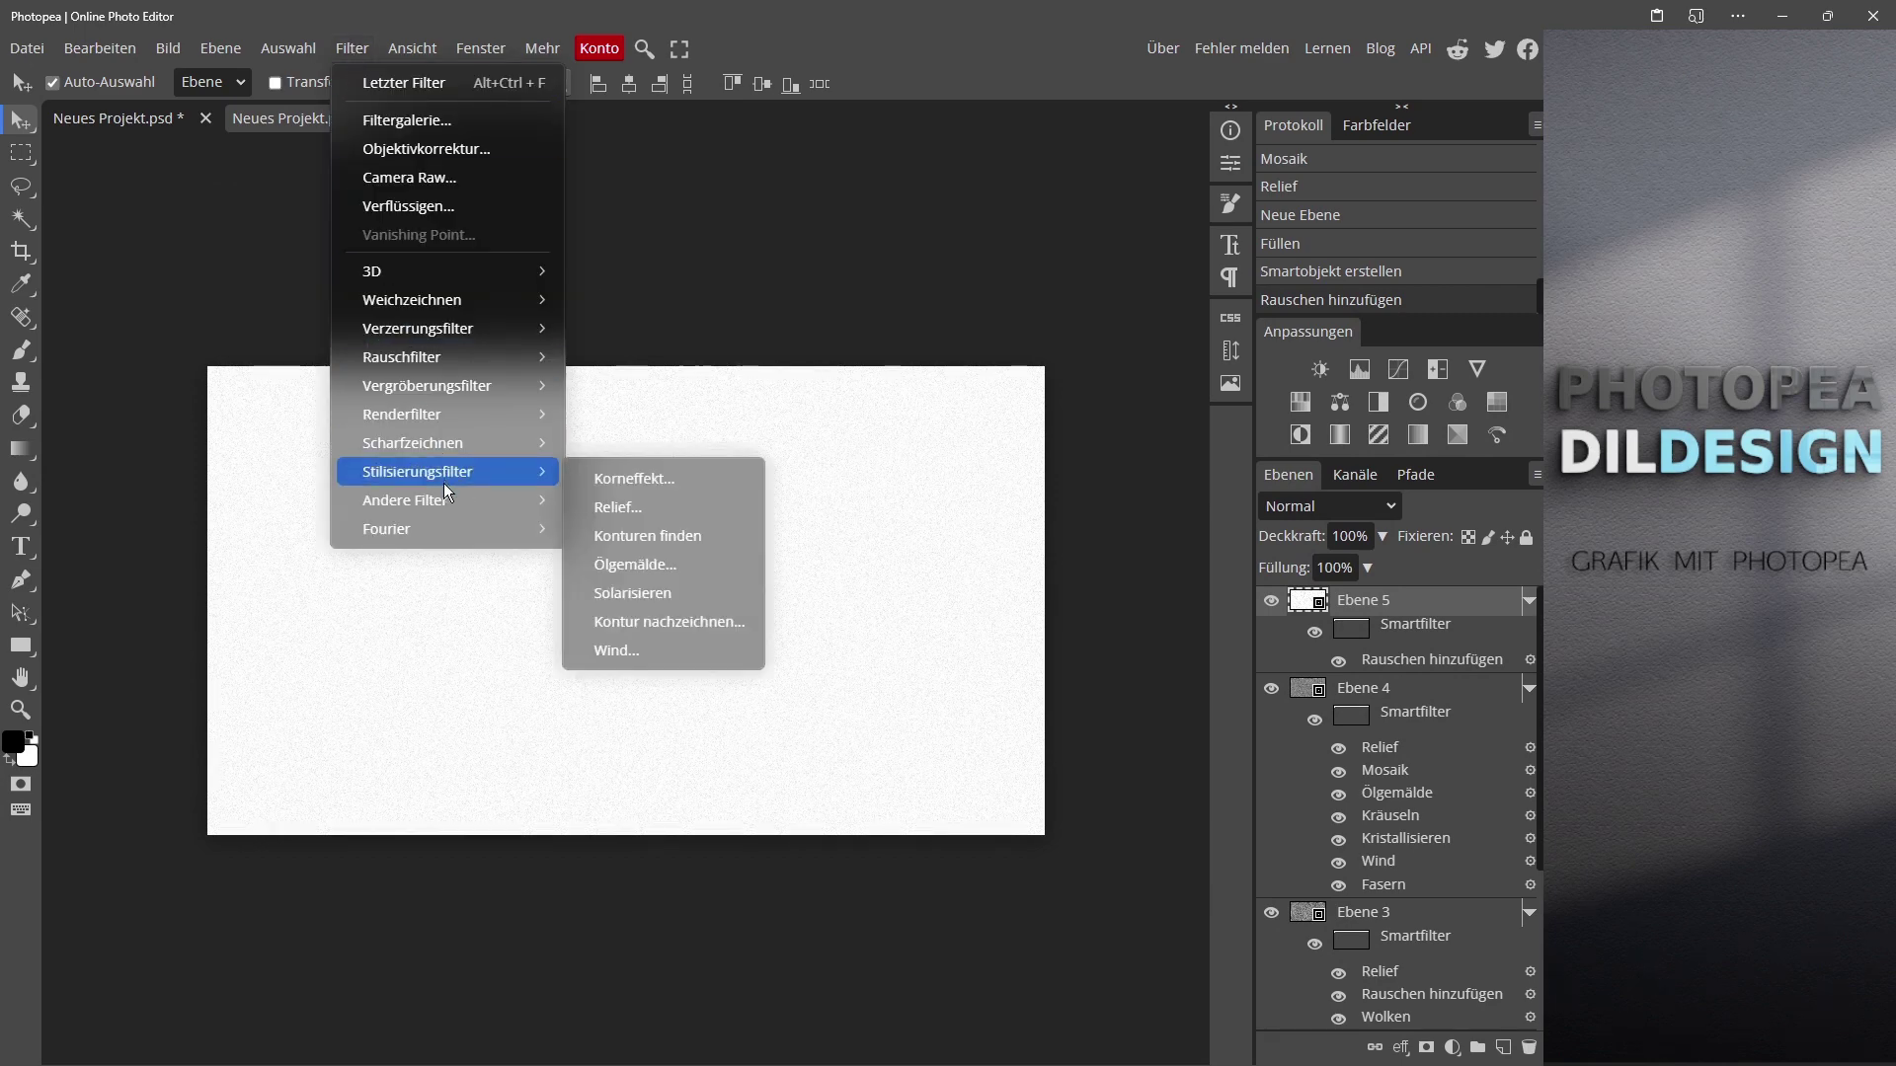
pyautogui.click(632, 644)
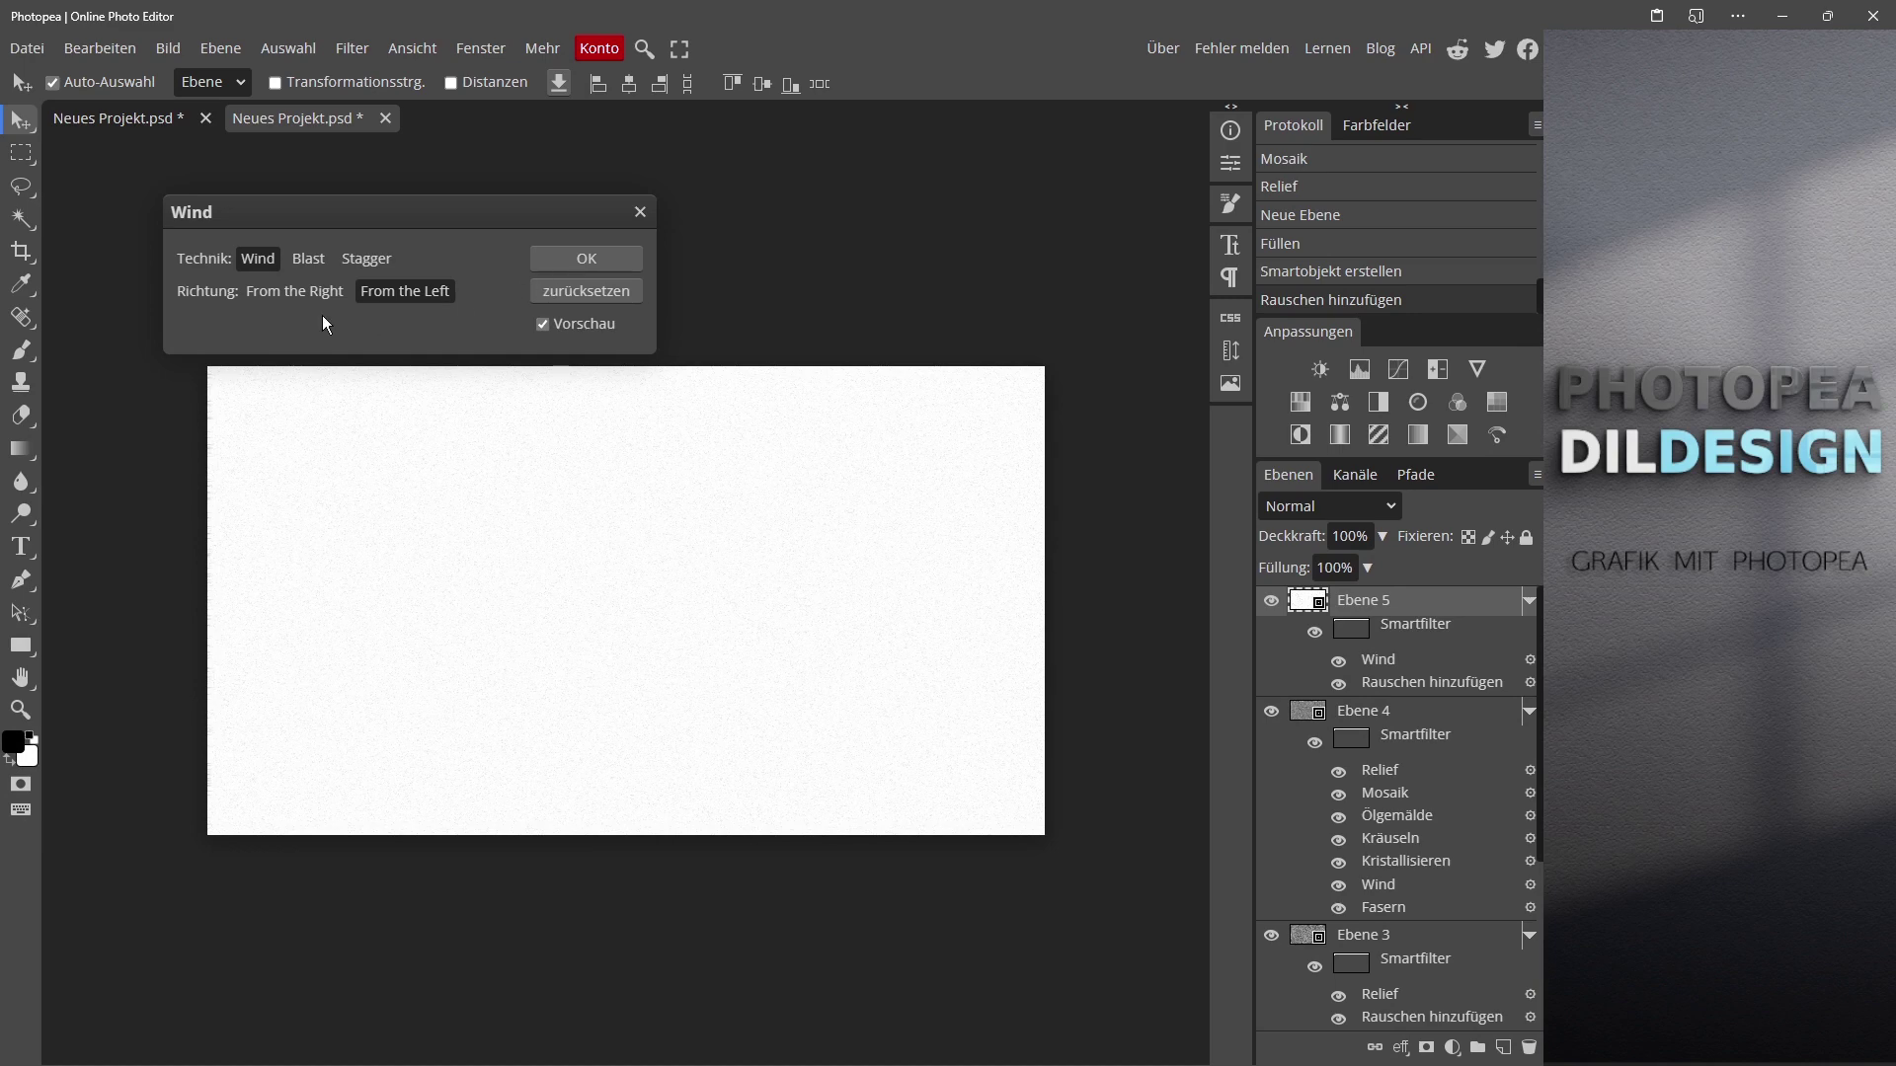
pyautogui.click(574, 260)
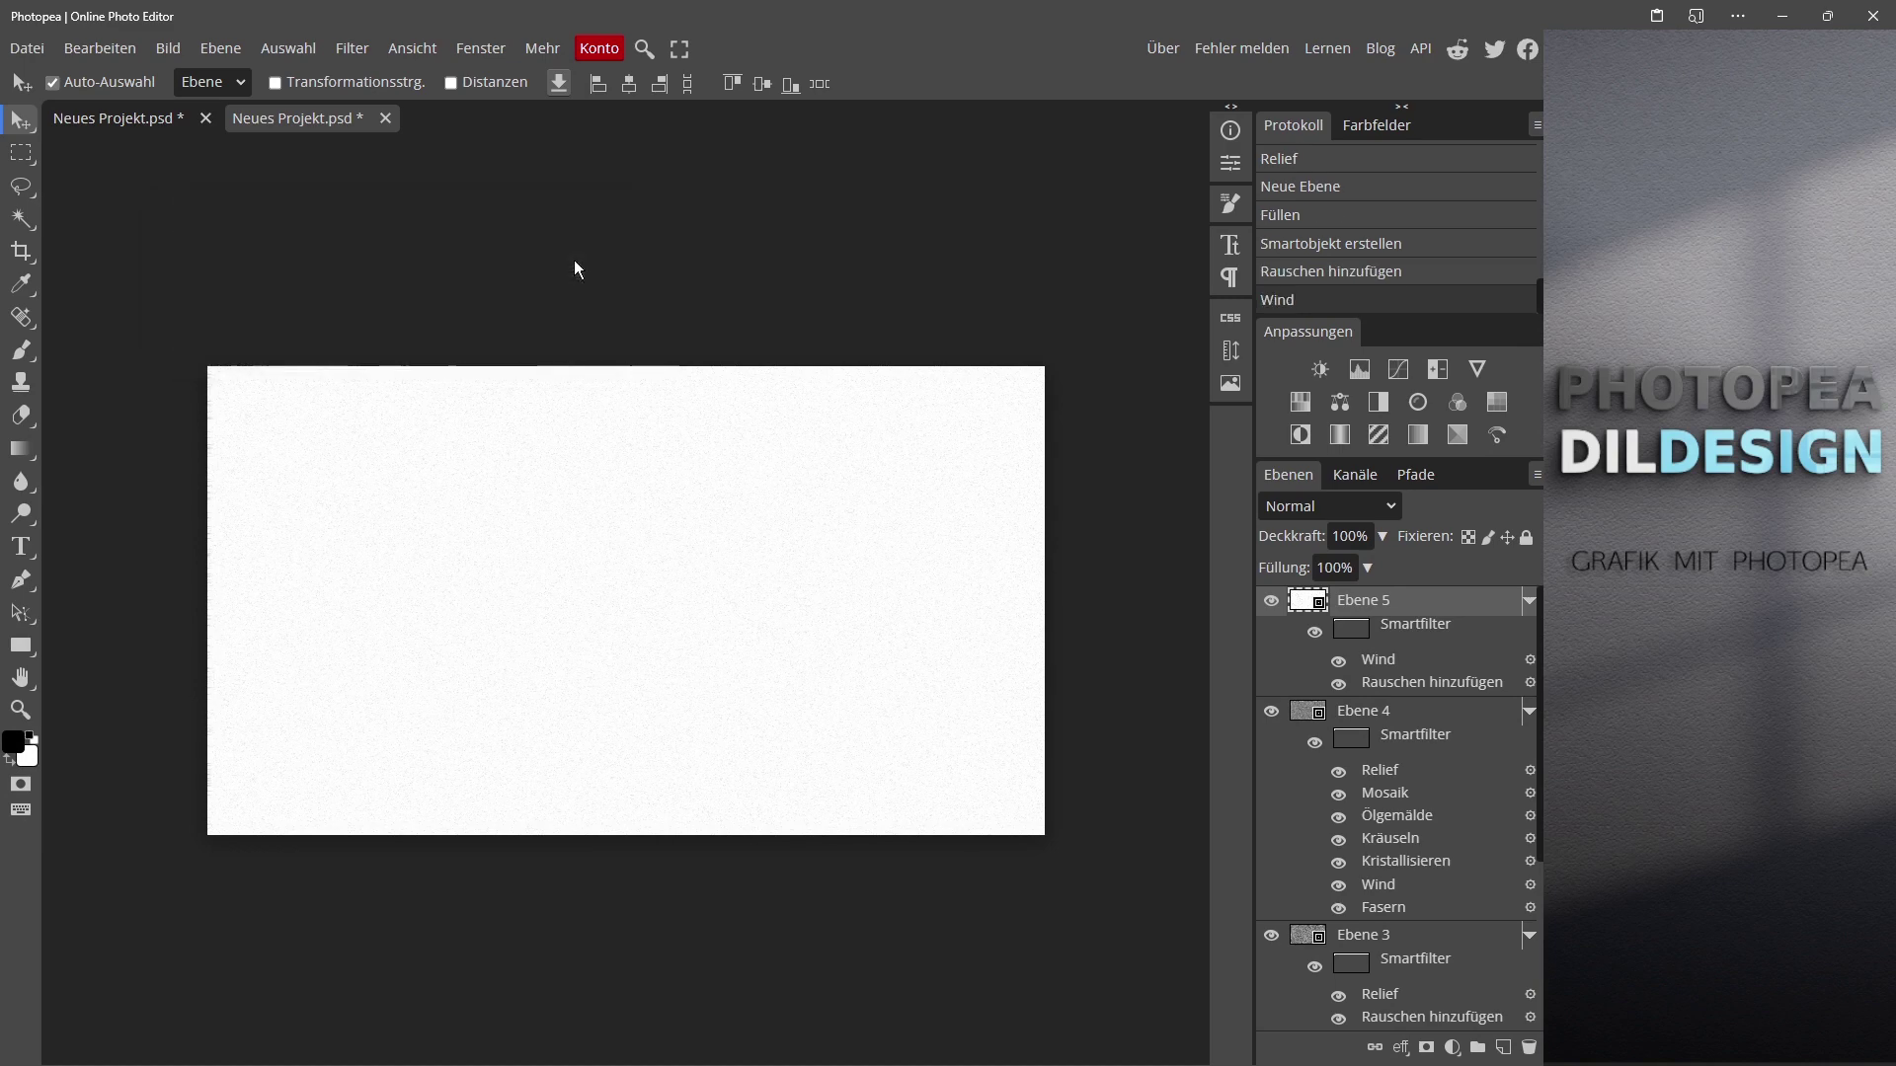
# Step: Apply the Relief filter to Ebene 5 with an angle of 45°, a height of 4 px and a raised strength
pyautogui.click(358, 51)
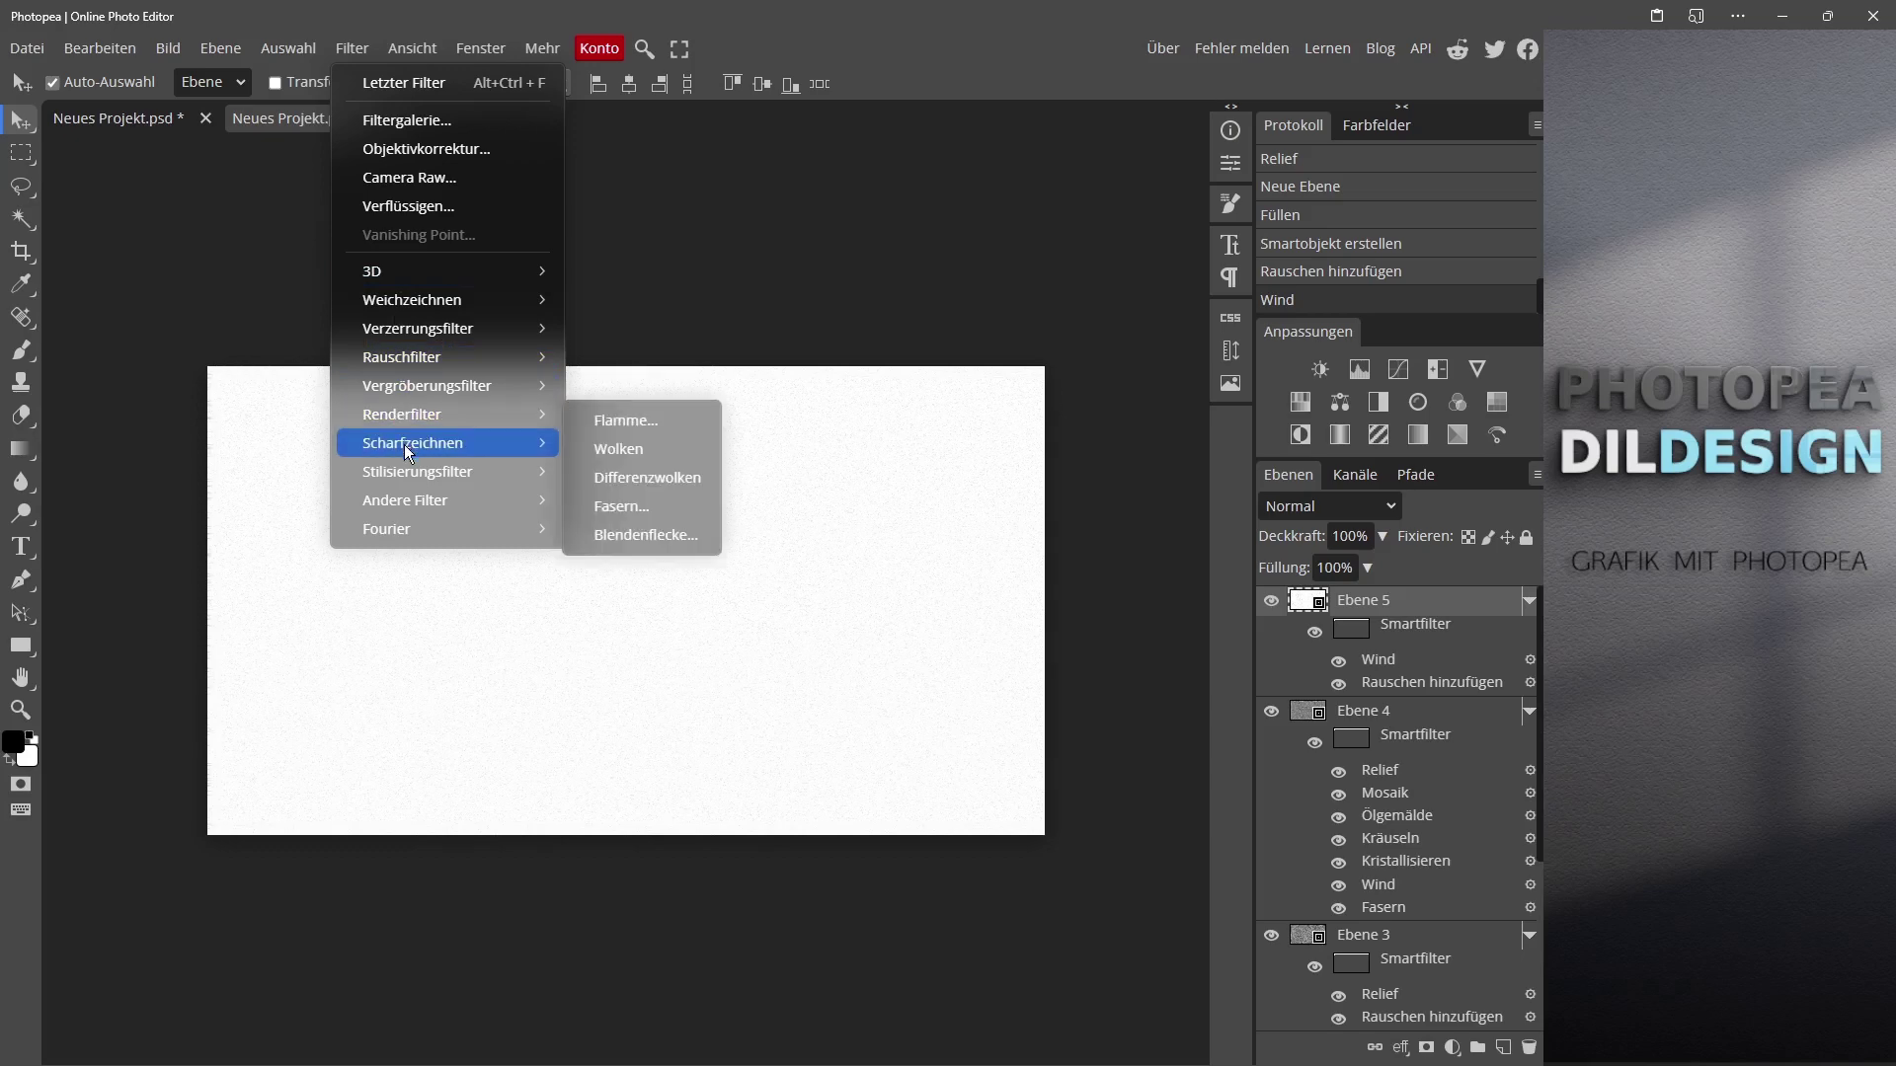
pyautogui.moveTo(406, 471)
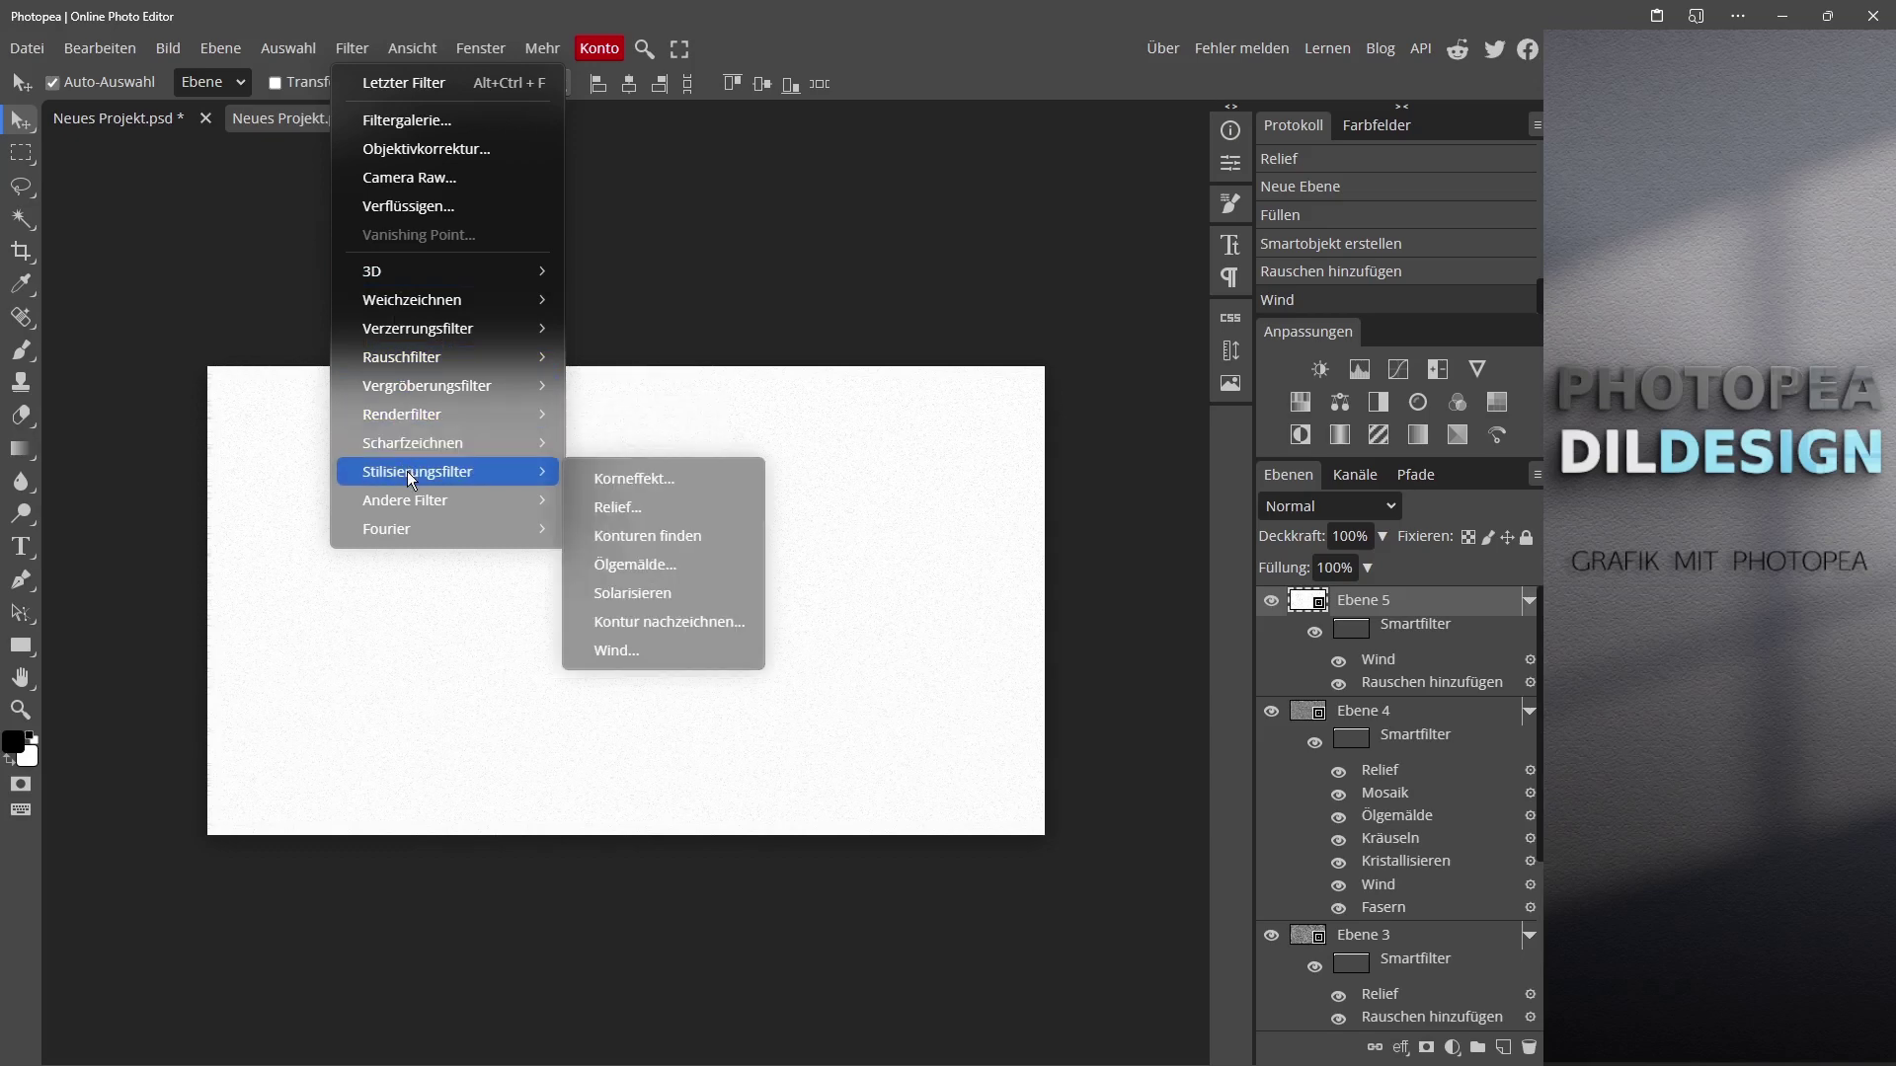
pyautogui.click(622, 508)
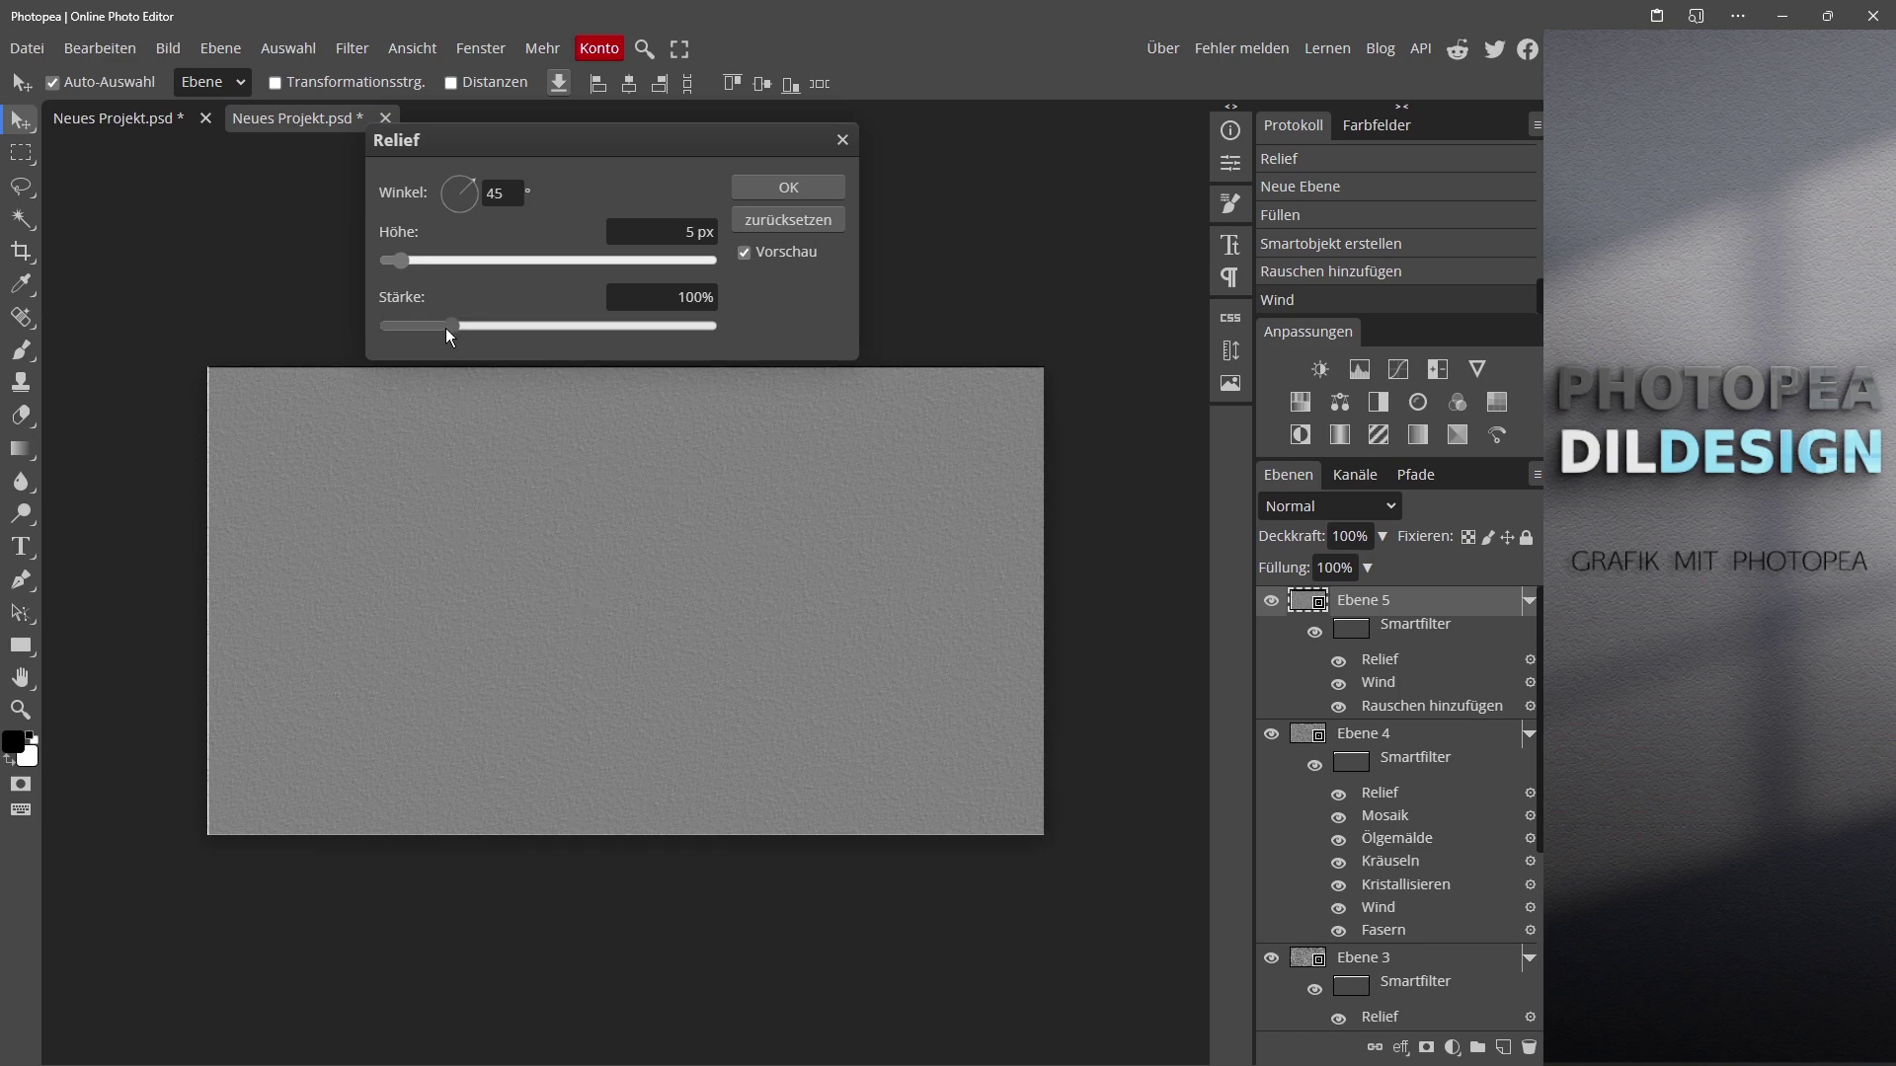
pyautogui.moveTo(446, 322); pyautogui.dragTo(497, 330)
pyautogui.moveTo(502, 324); pyautogui.dragTo(509, 328)
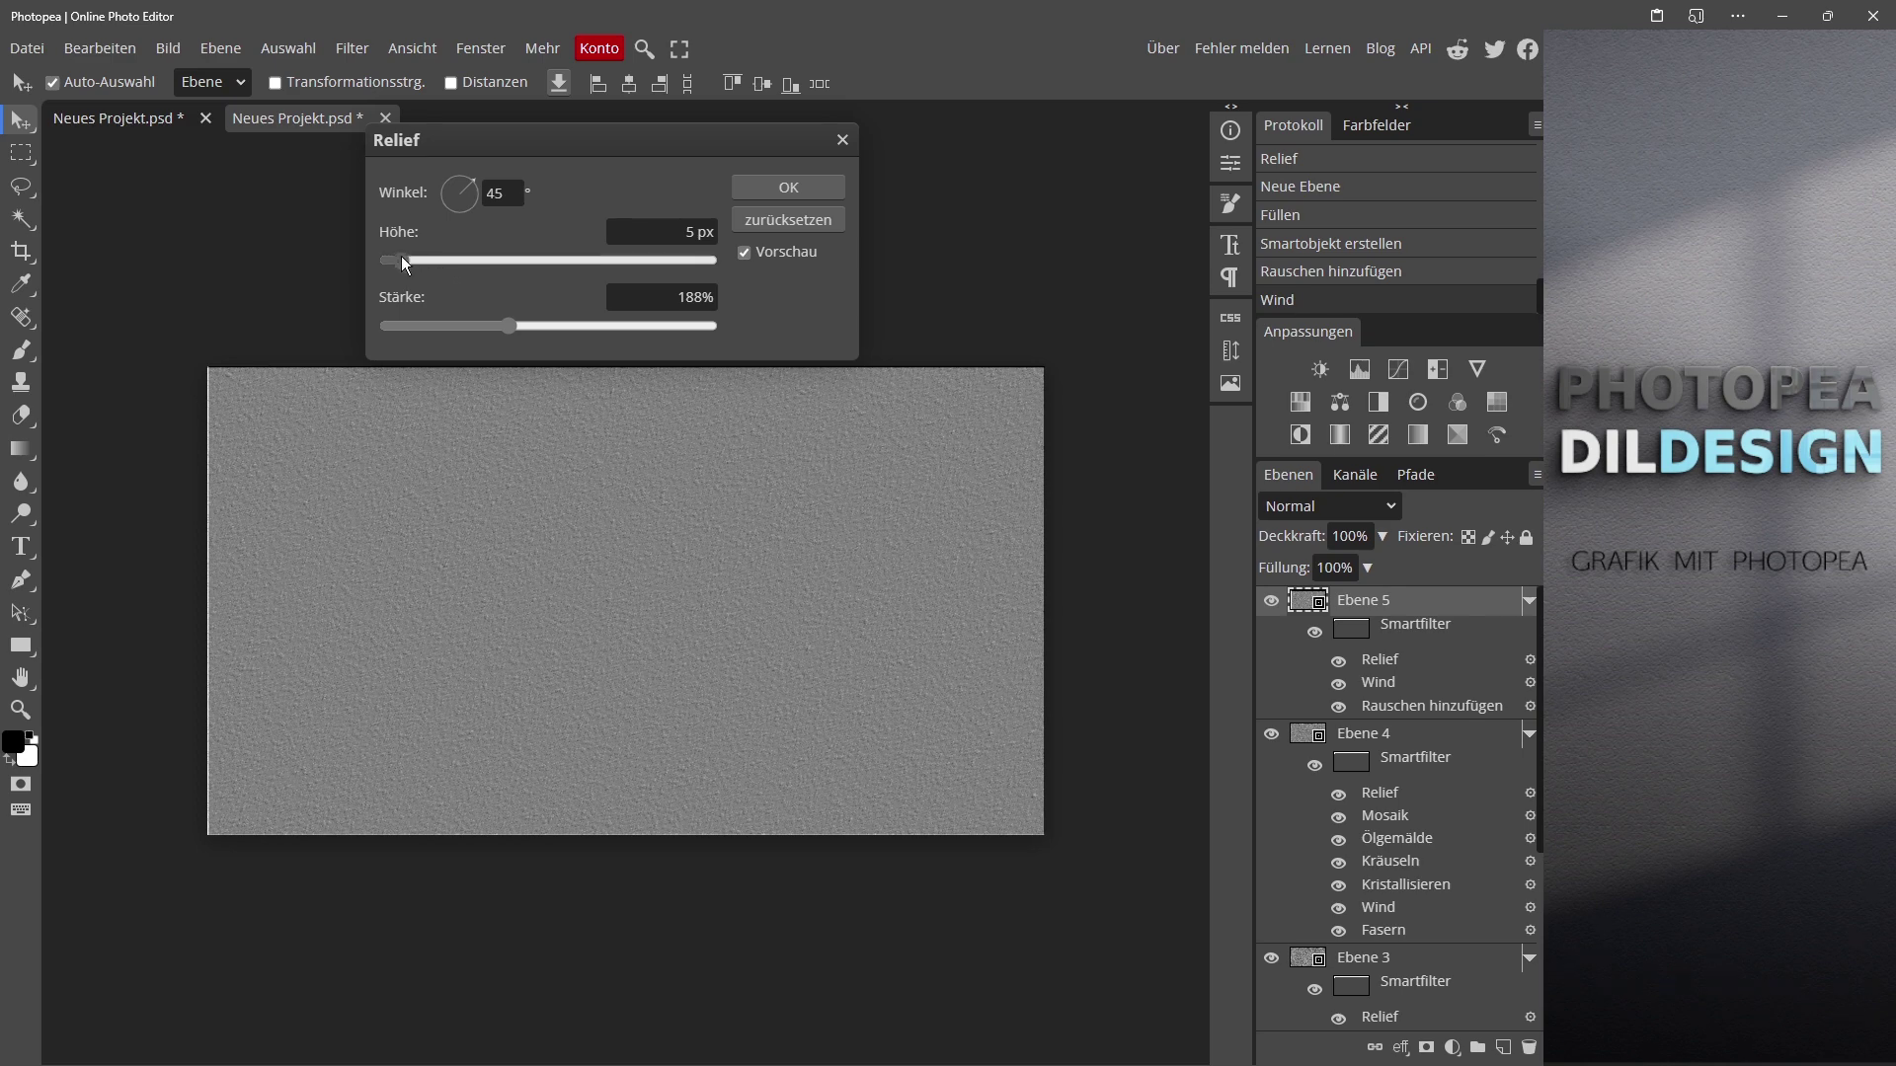
pyautogui.moveTo(401, 257); pyautogui.dragTo(551, 258)
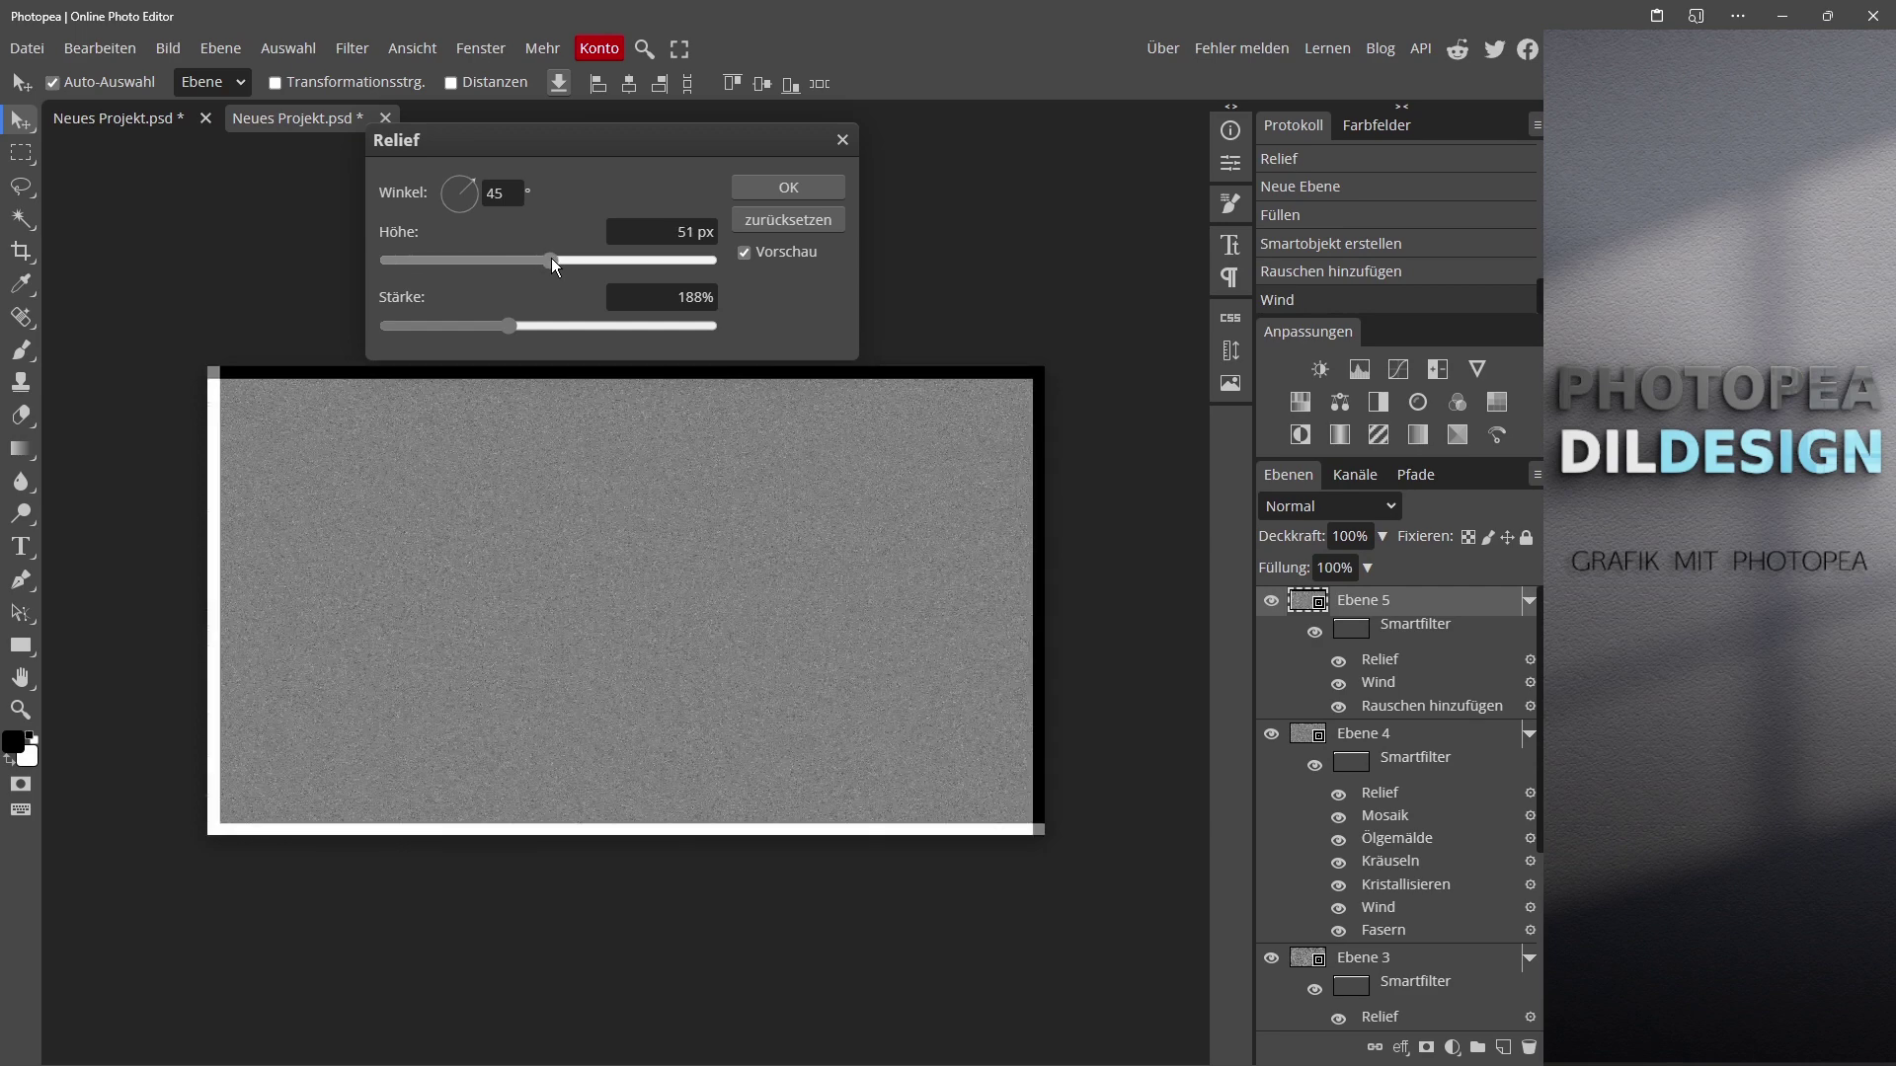
pyautogui.moveTo(551, 257); pyautogui.dragTo(400, 256)
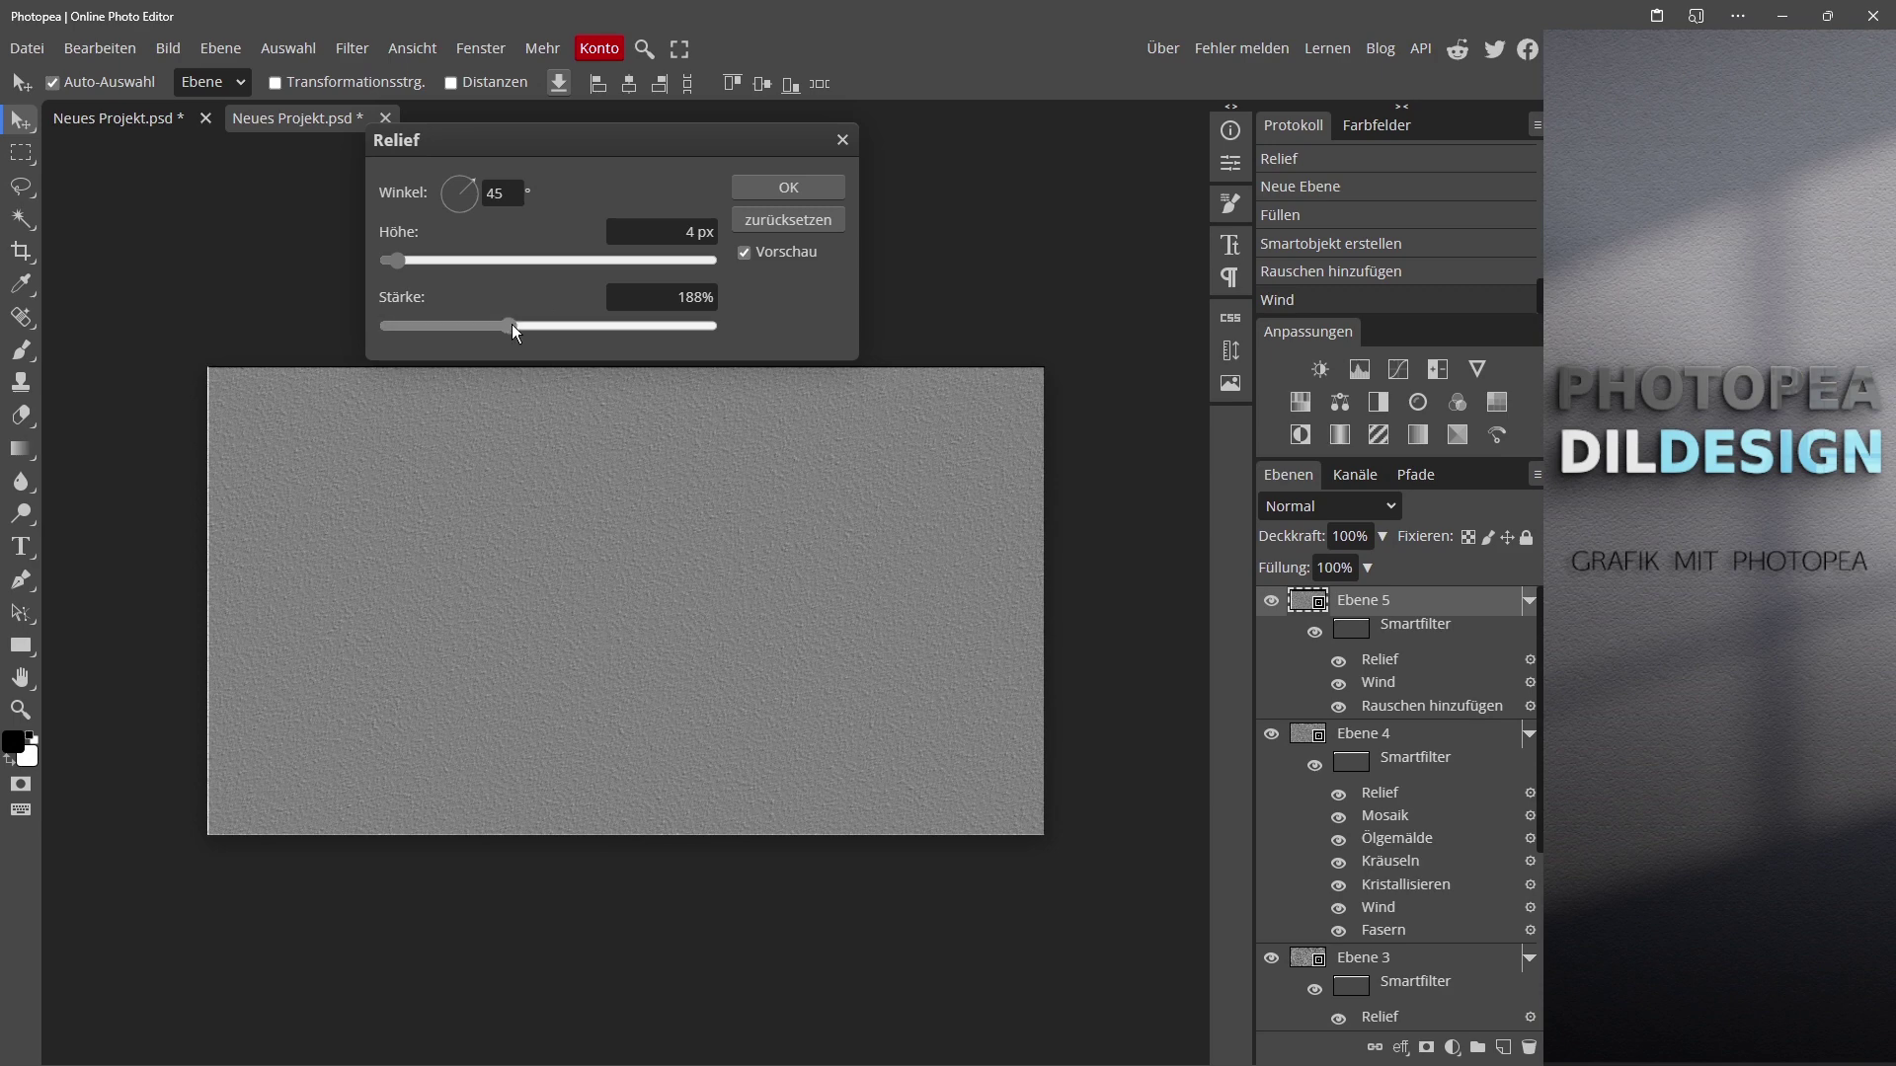
pyautogui.moveTo(511, 324); pyautogui.dragTo(567, 322)
pyautogui.click(768, 188)
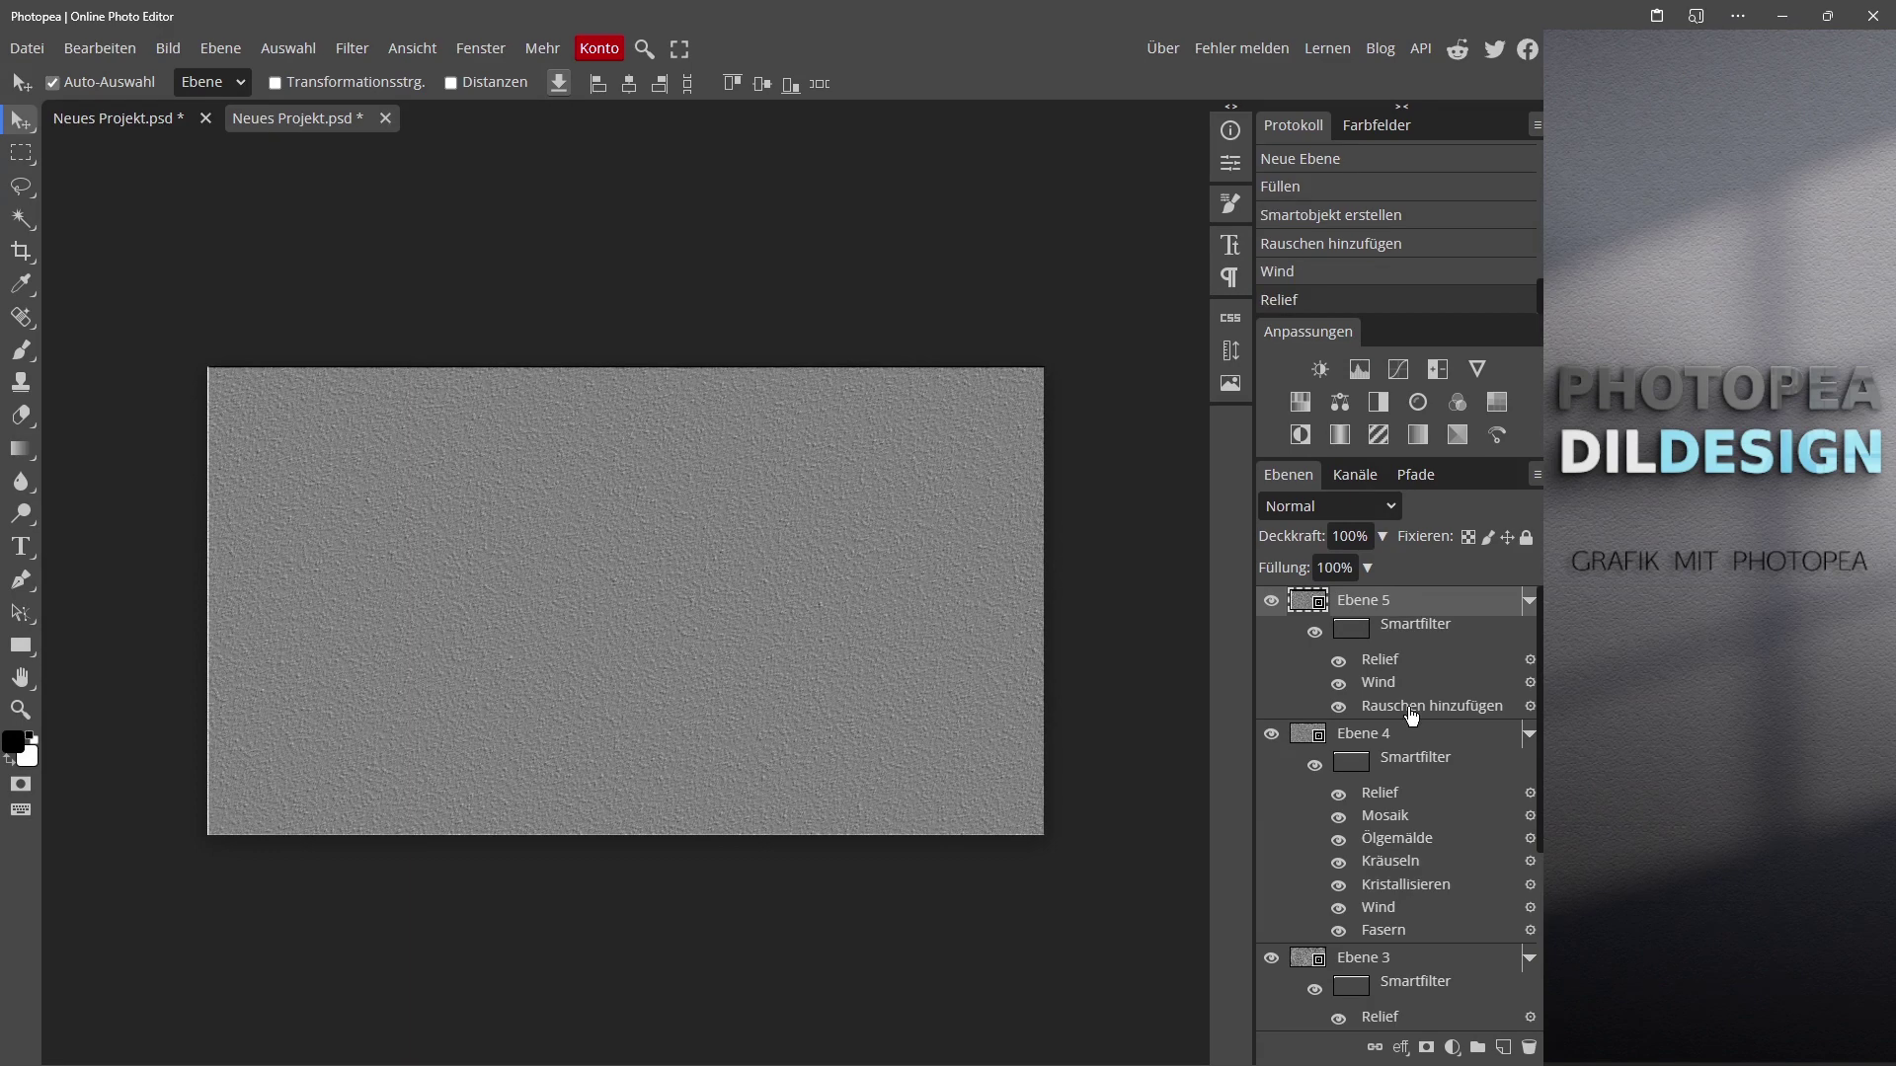
# Step: Edit the noise smart filter on Ebene 5 and set its strength to 8%
pyautogui.doubleClick(1410, 708)
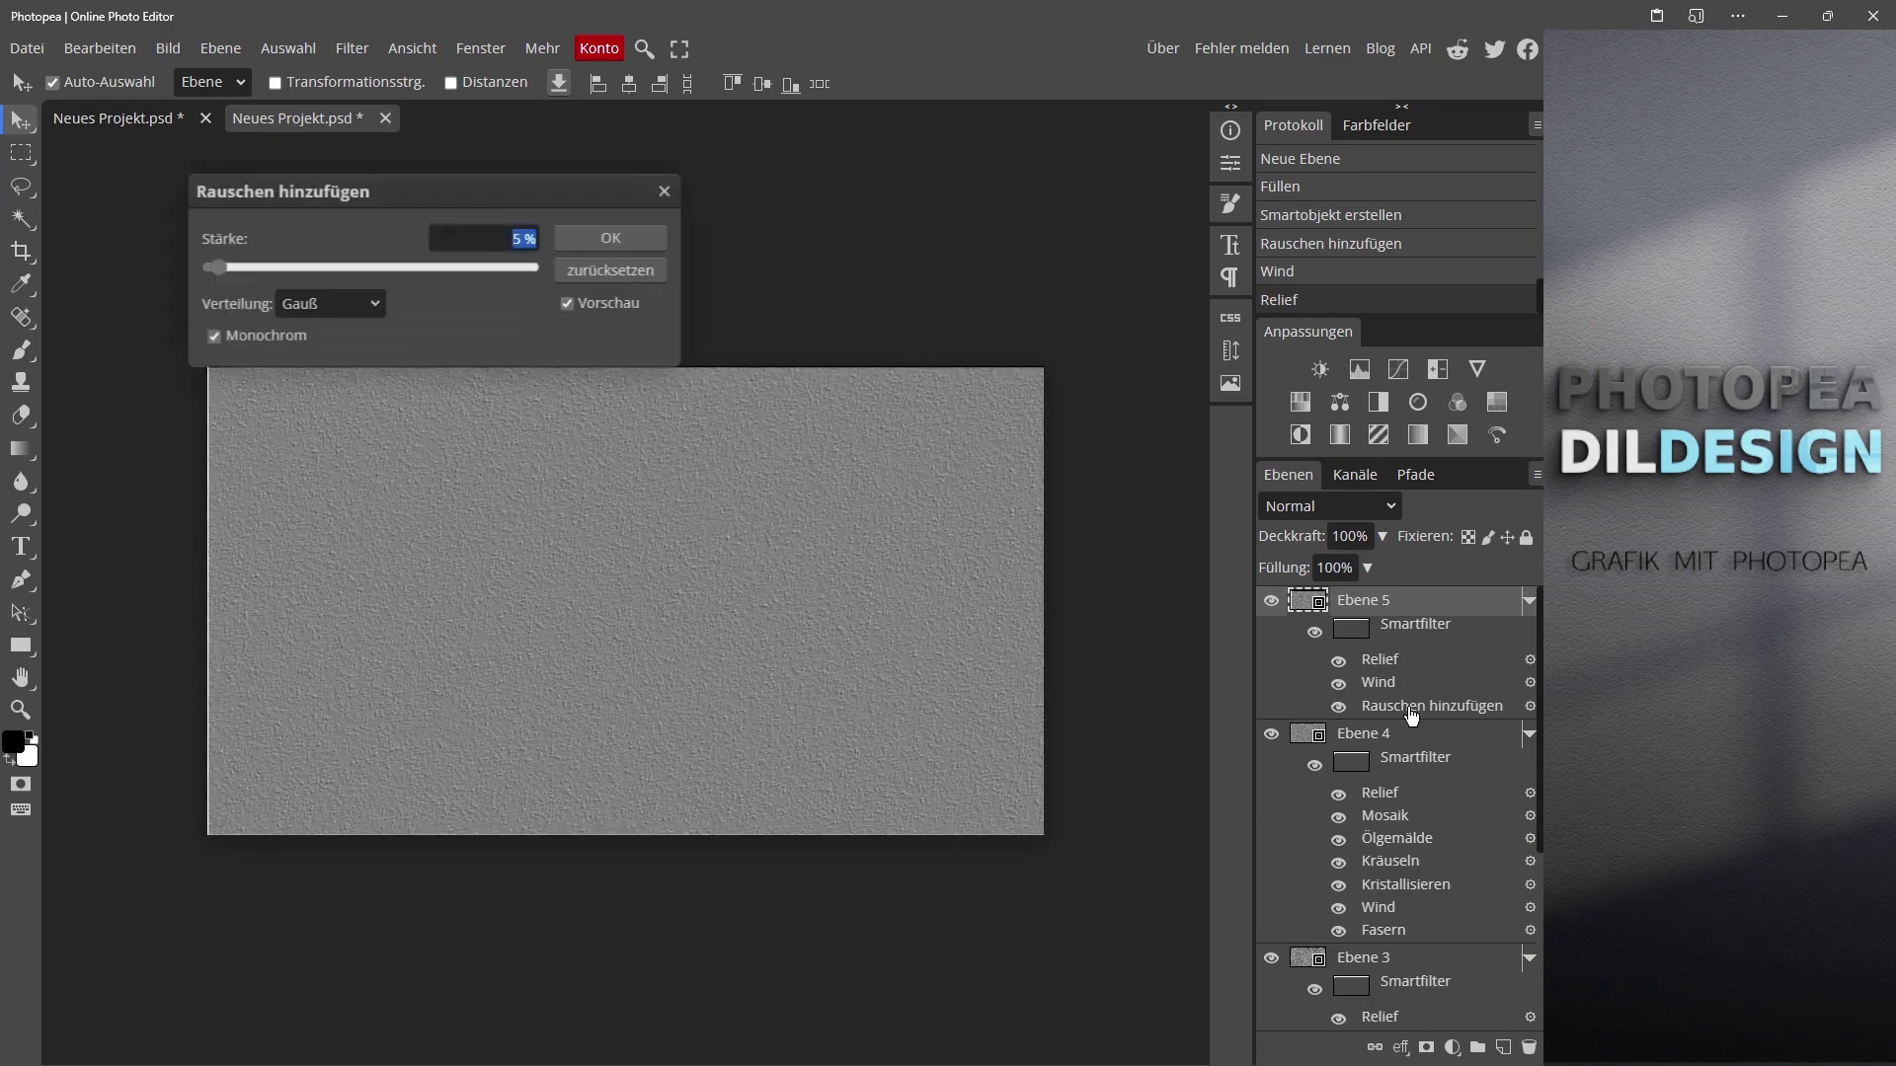
pyautogui.click(221, 269)
pyautogui.moveTo(217, 269); pyautogui.dragTo(216, 269)
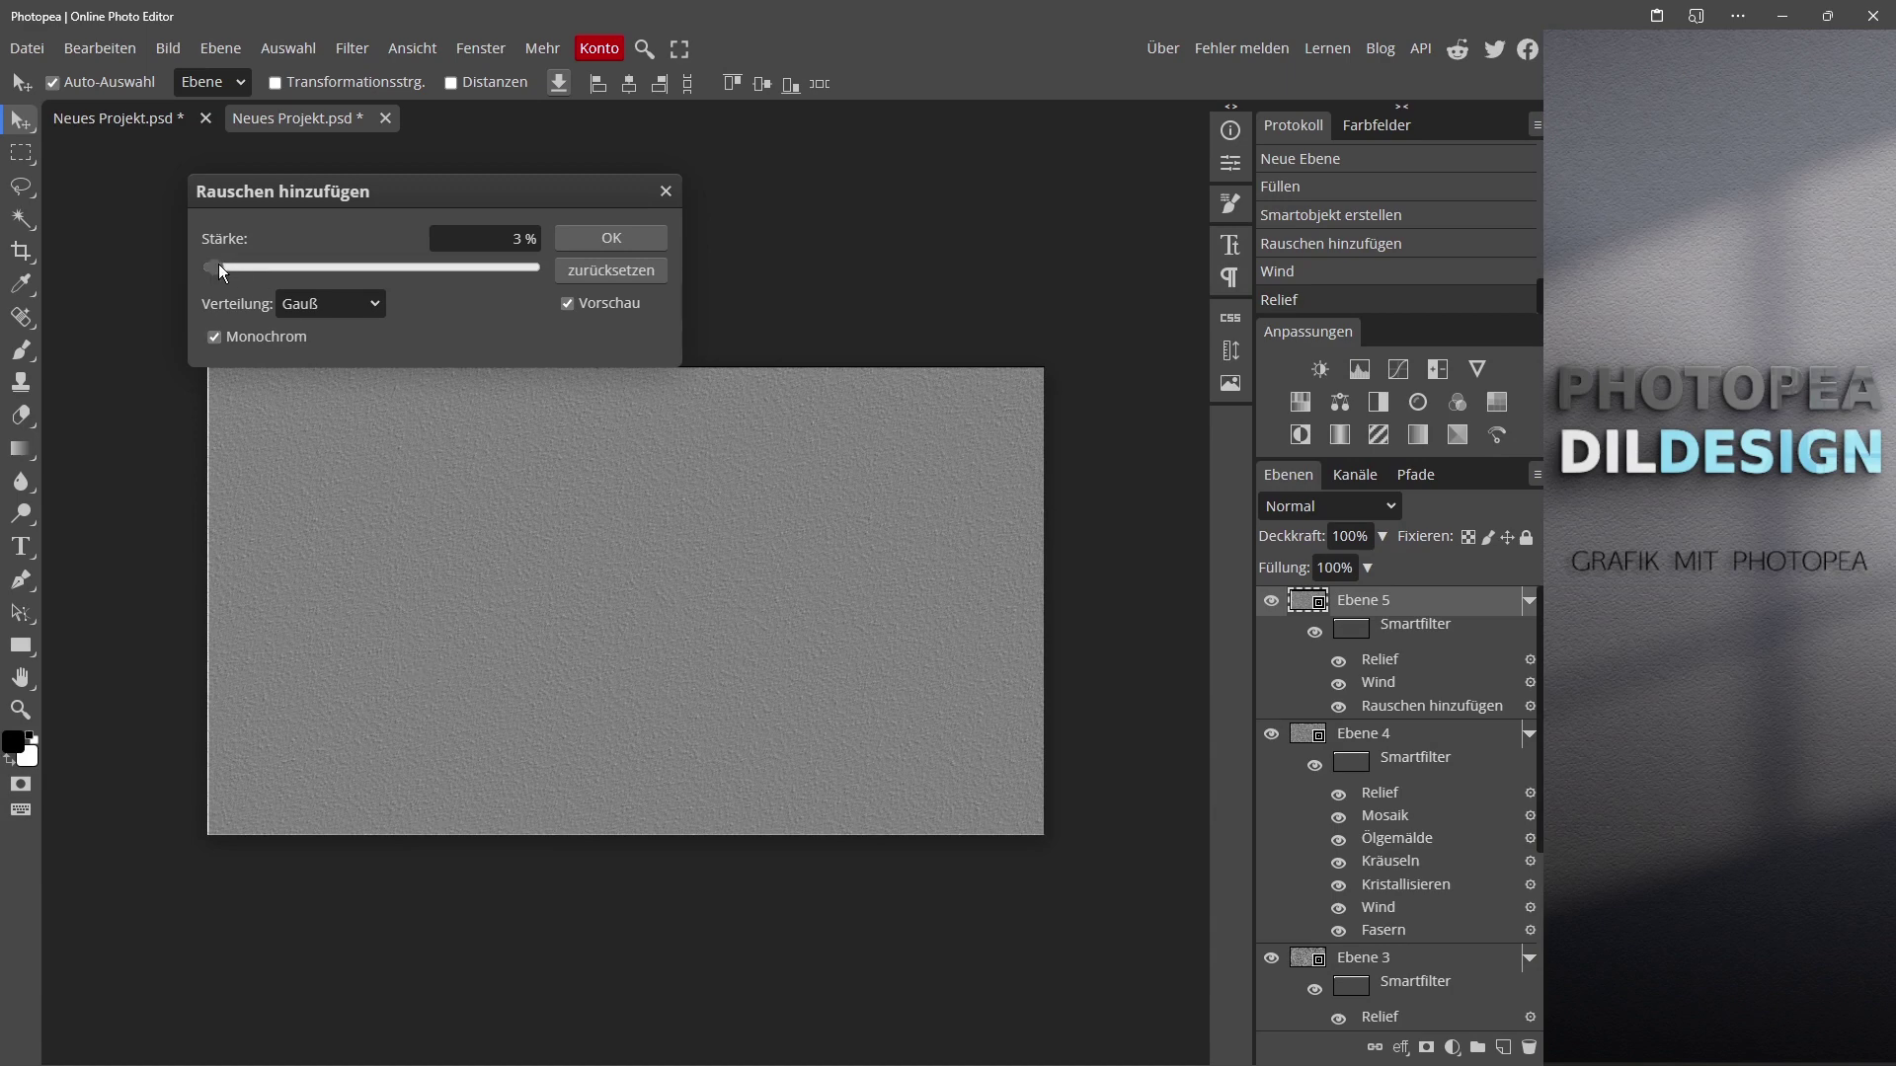
pyautogui.moveTo(217, 264); pyautogui.dragTo(223, 264)
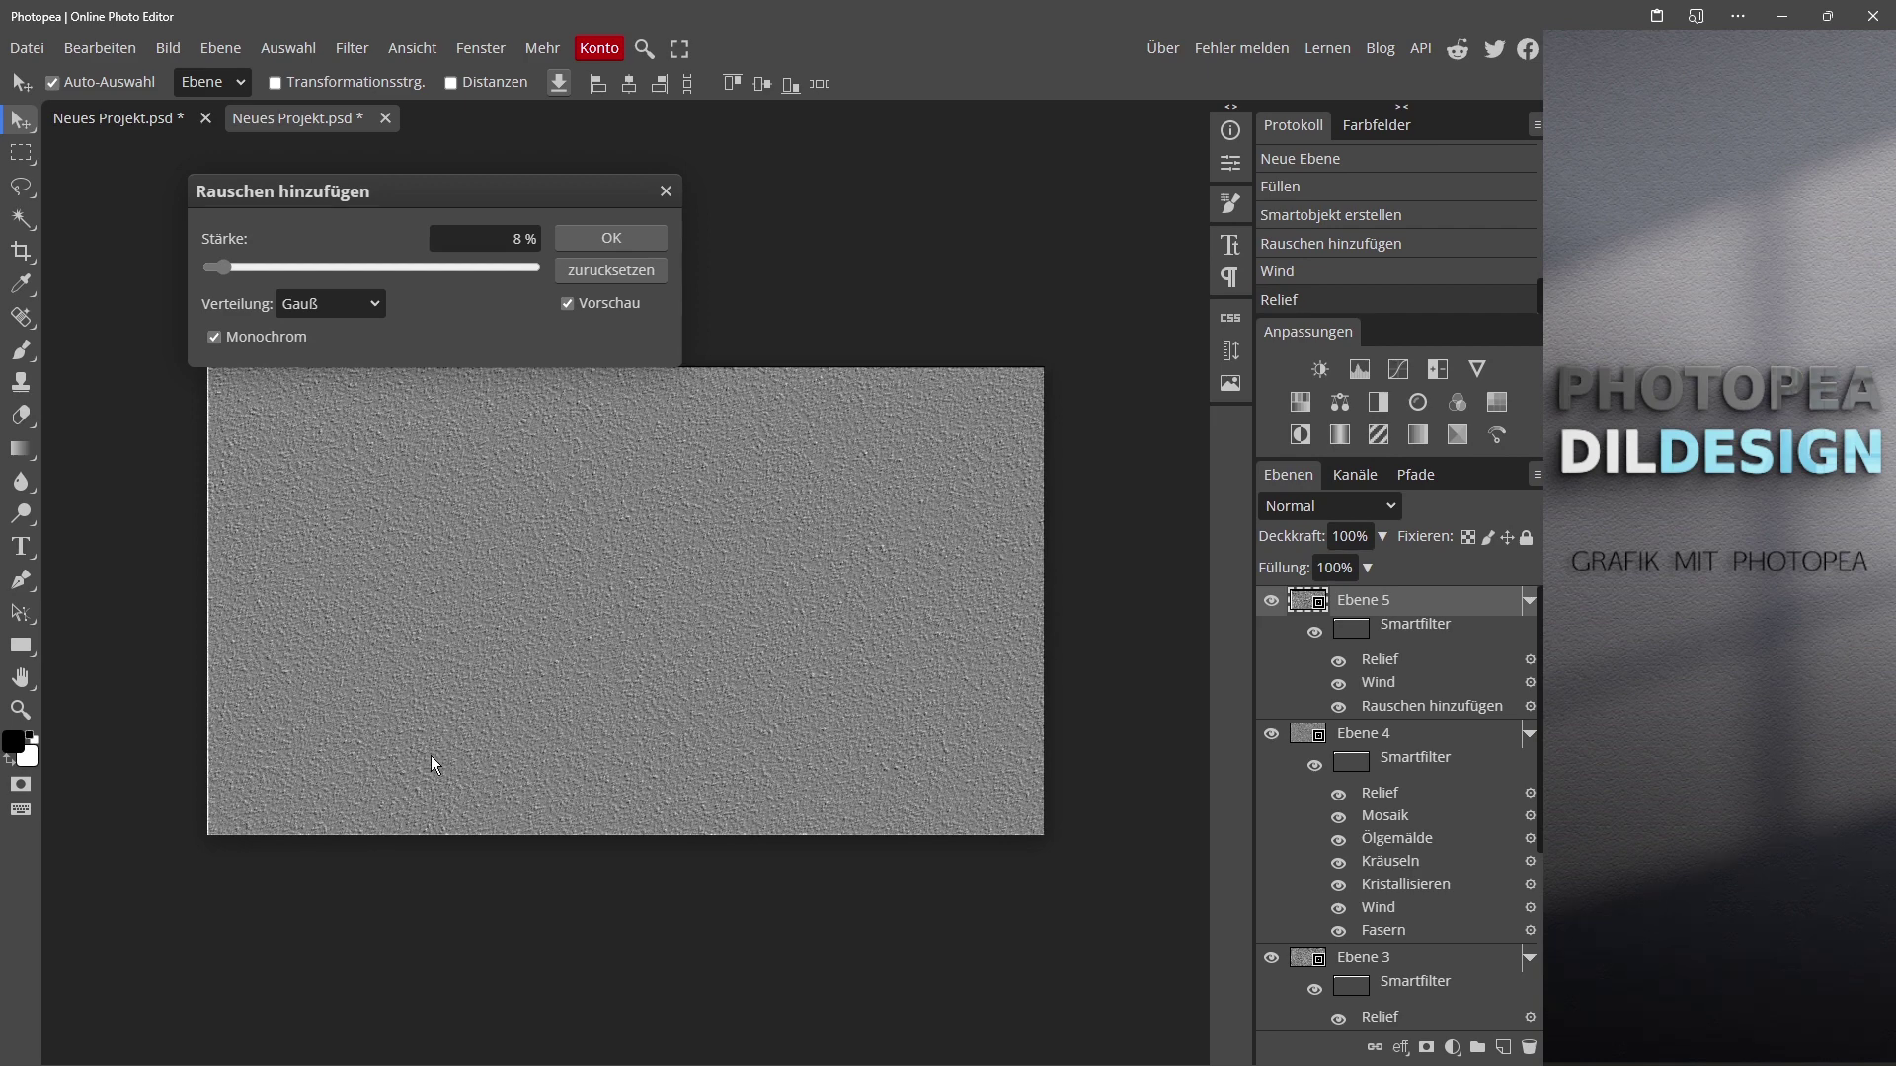
pyautogui.click(614, 235)
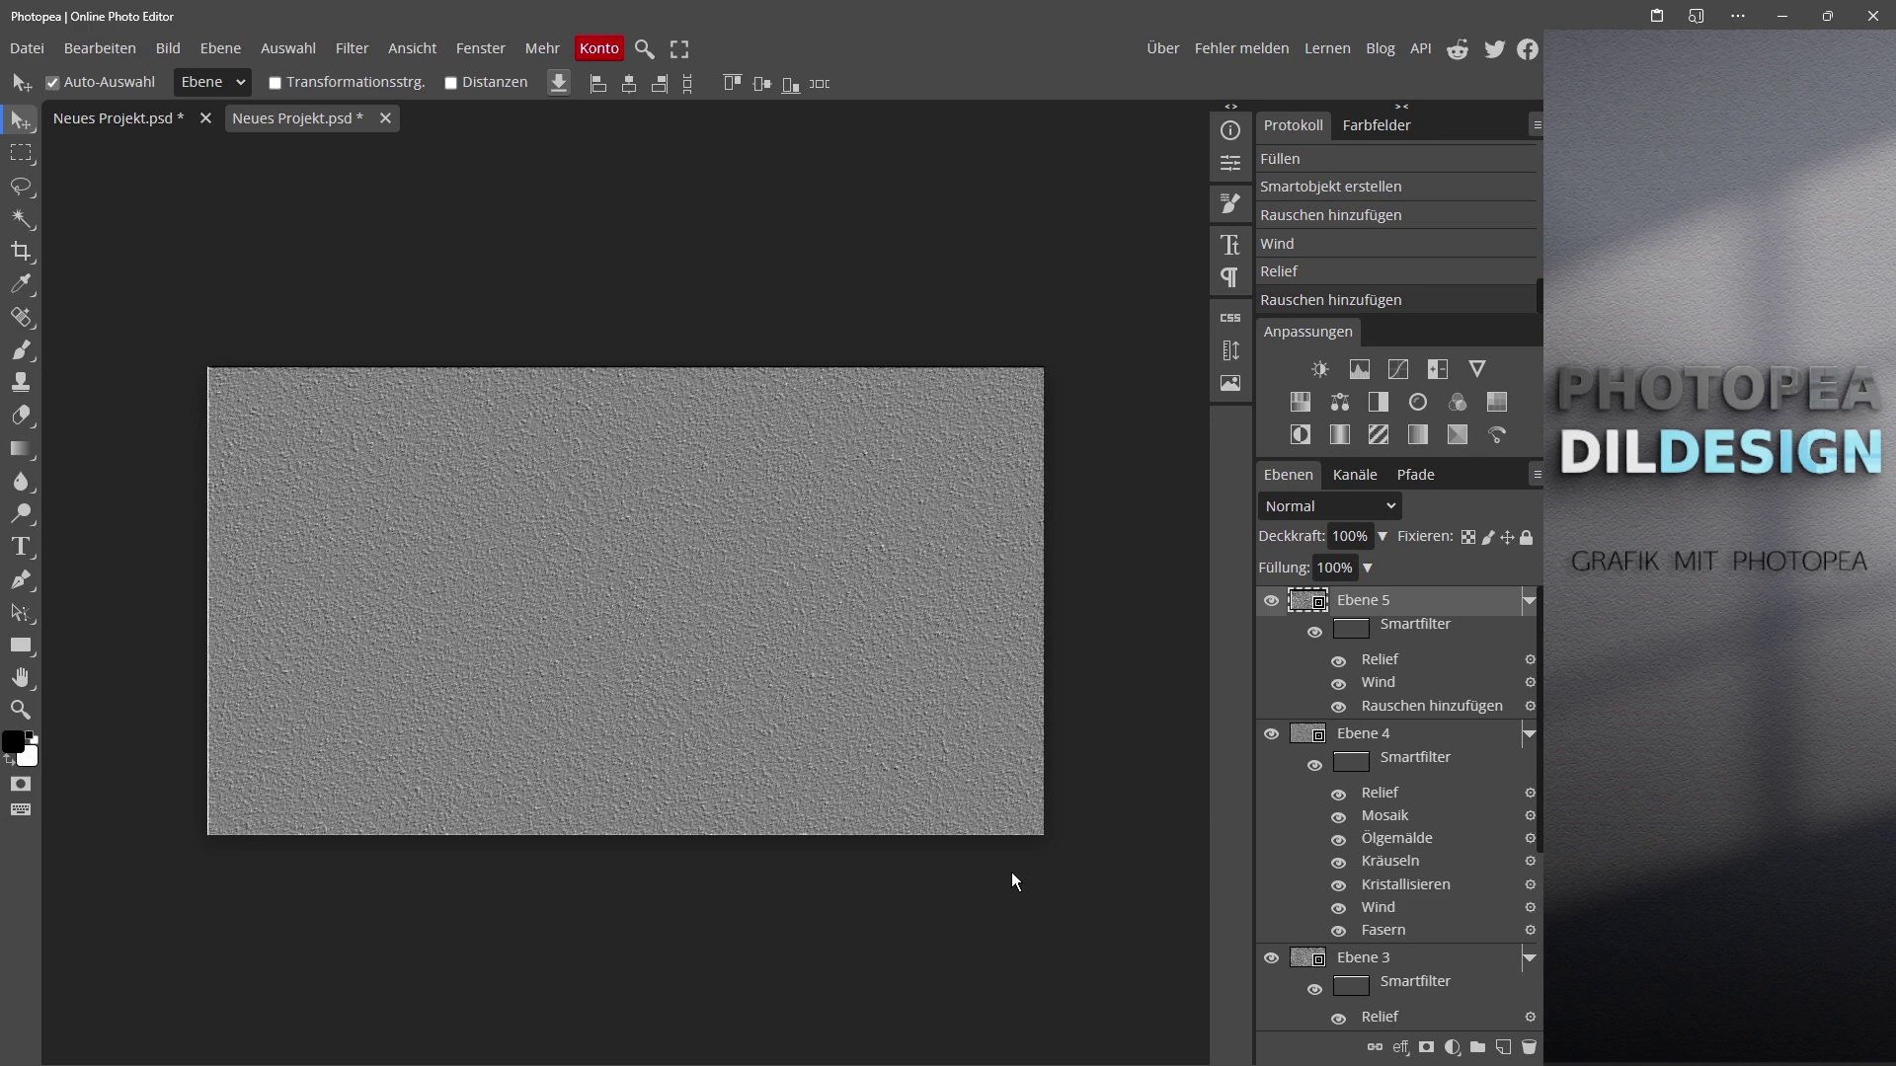
pyautogui.click(350, 49)
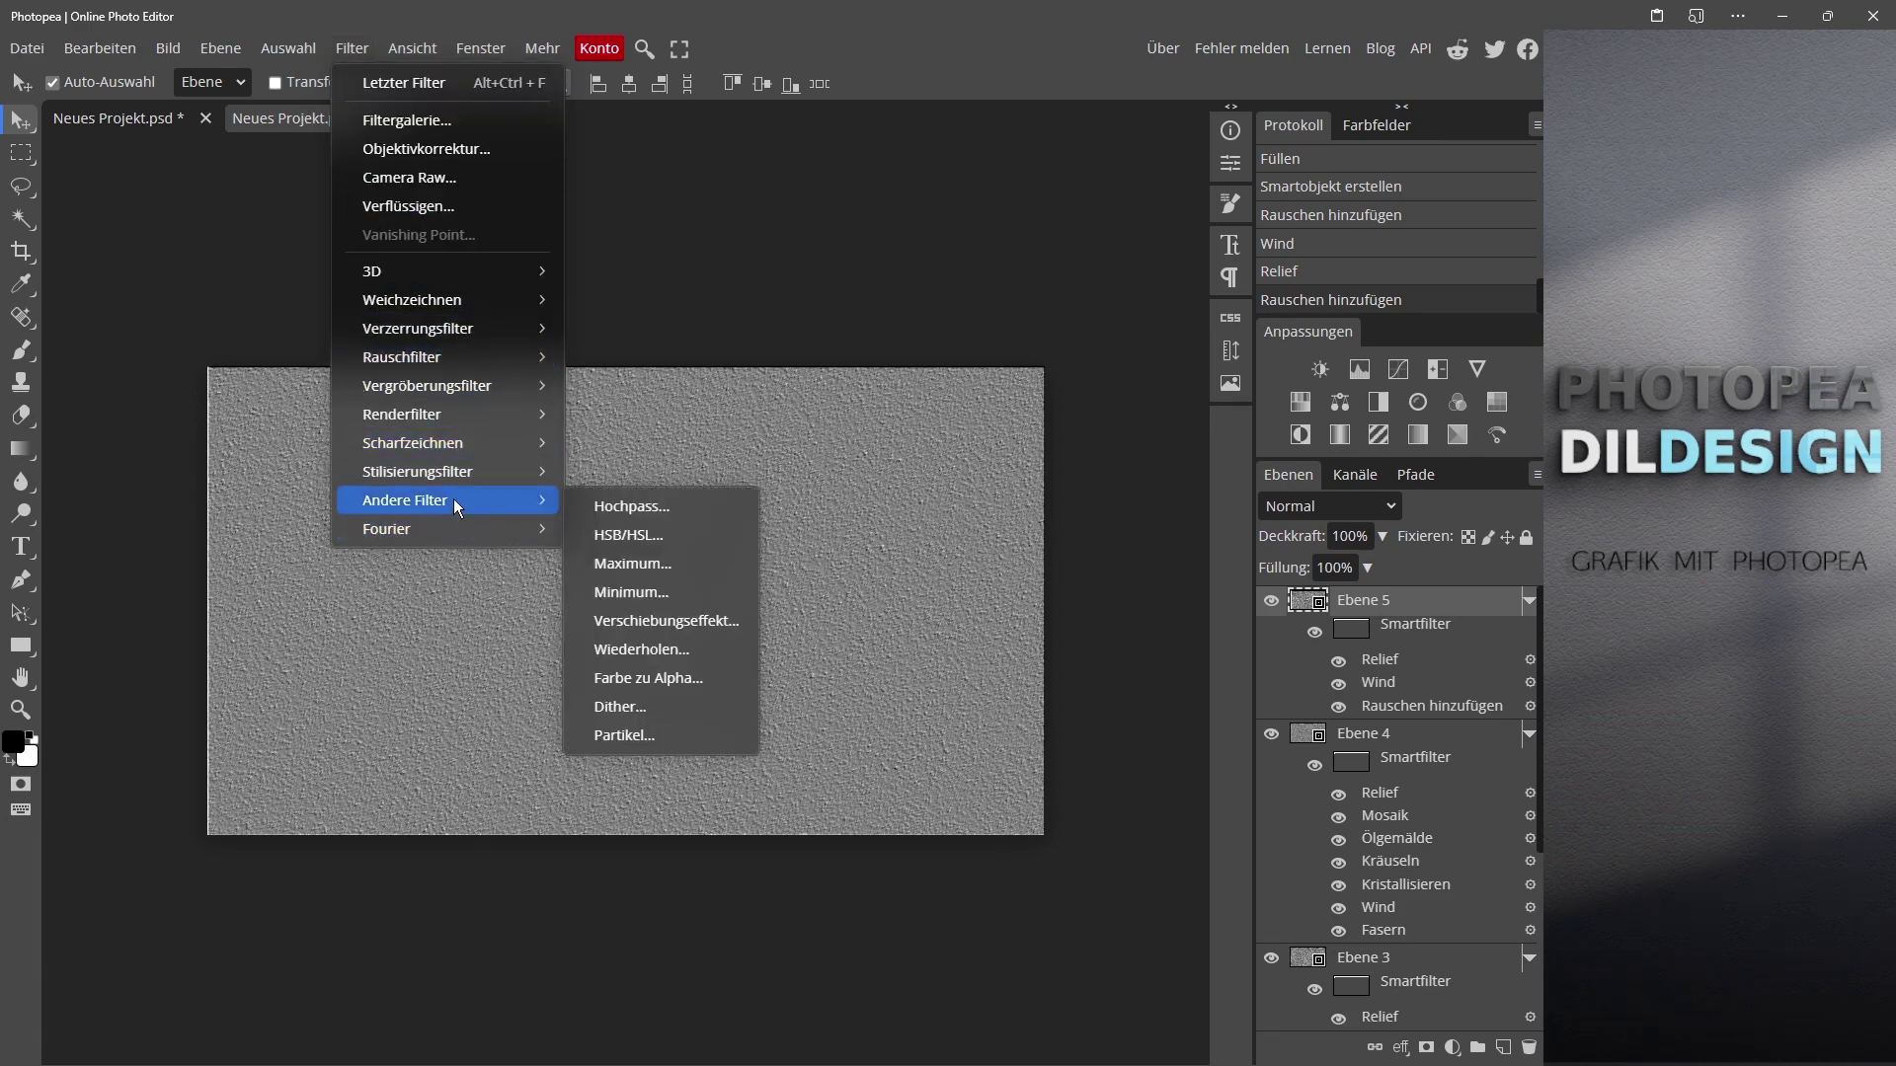
pyautogui.click(253, 268)
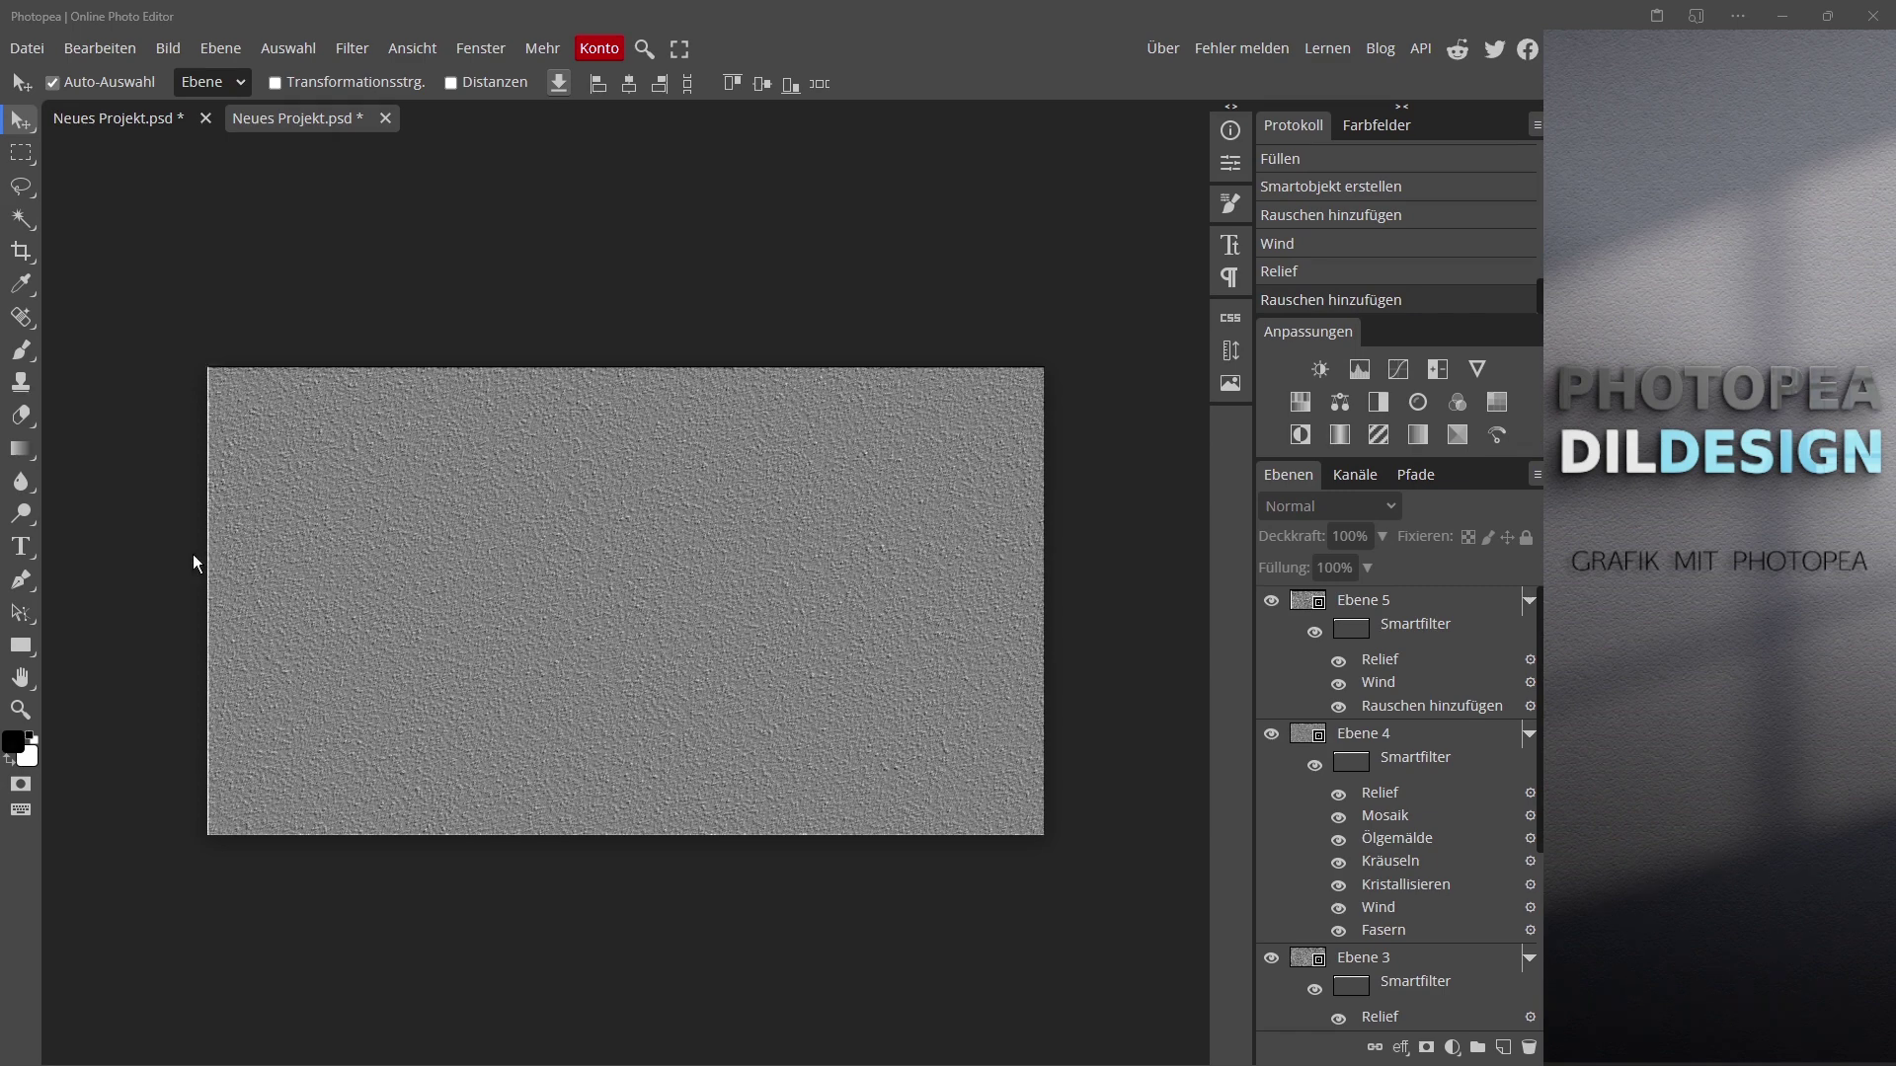
# Step: Scale Ebene 5 up to 102.93% around its centre so its border extends beyond the canvas
pyautogui.click(1403, 602)
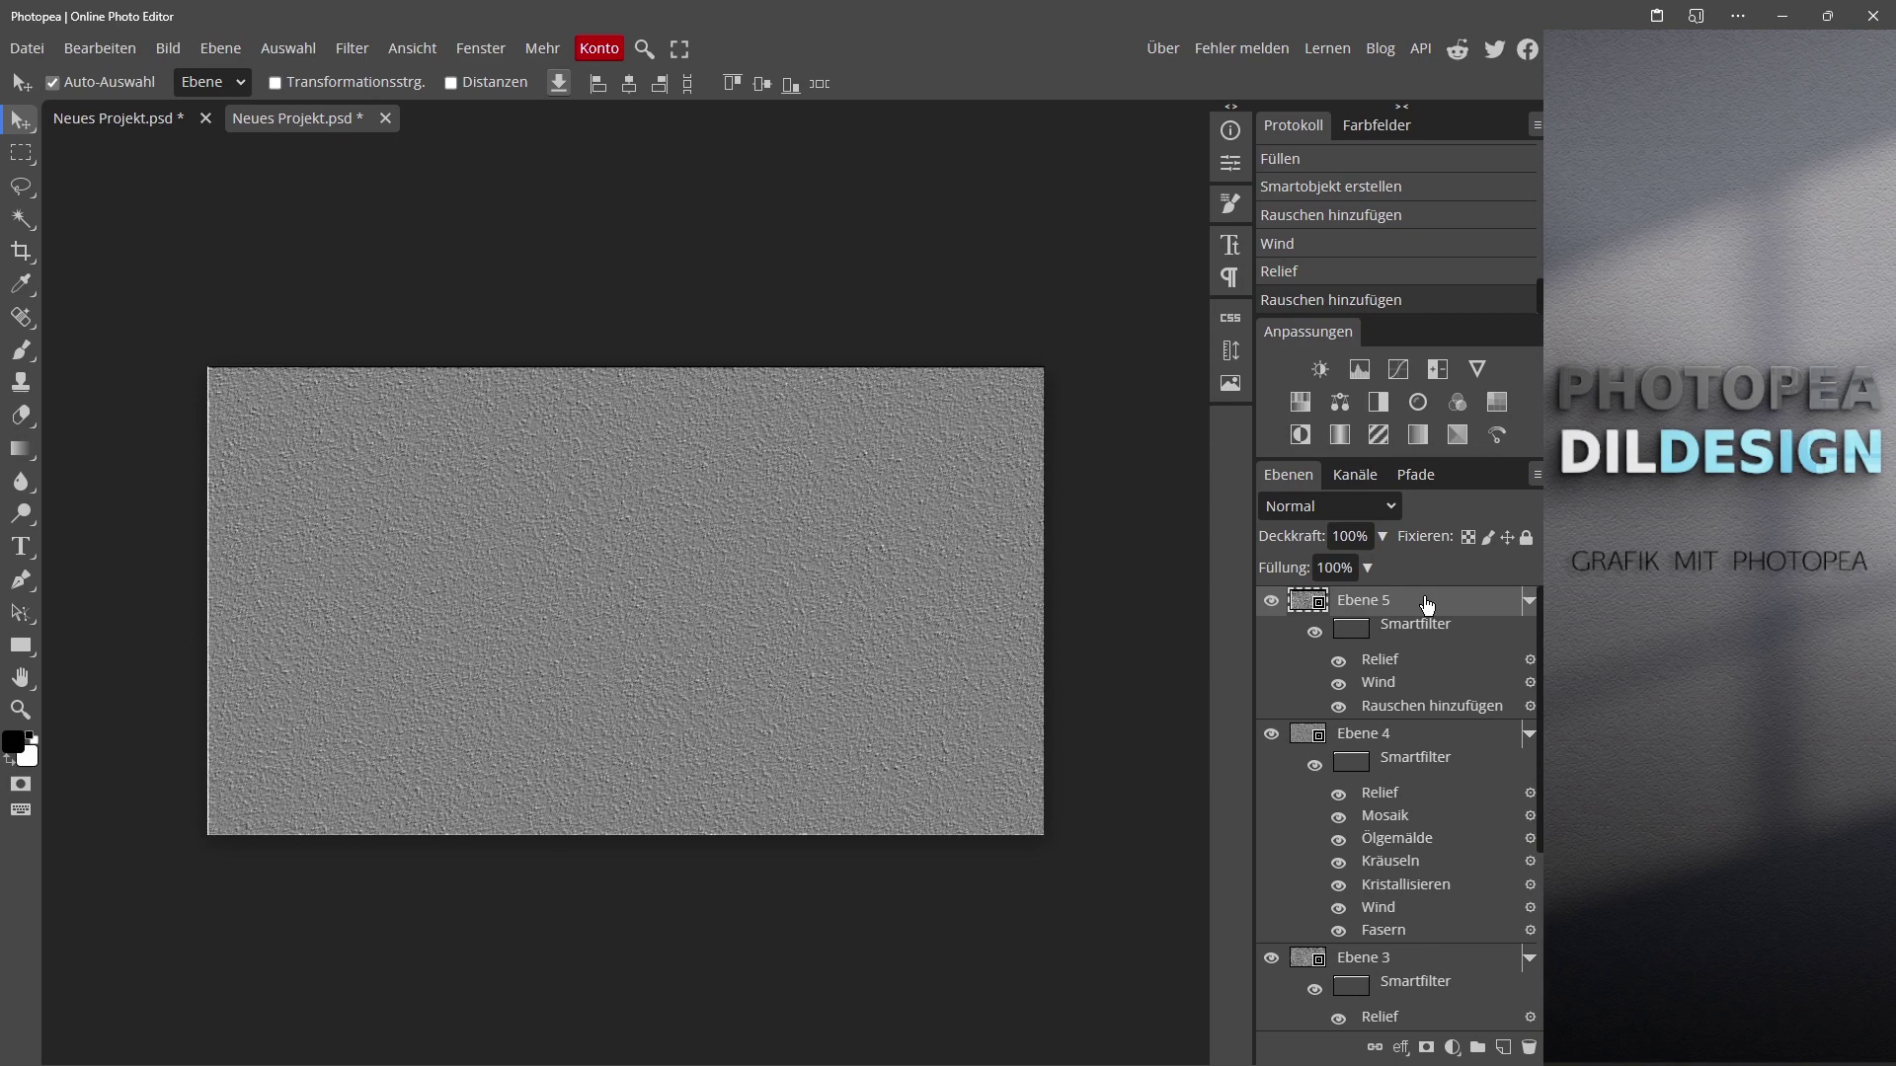
pyautogui.hotkey('ctrl', 't')
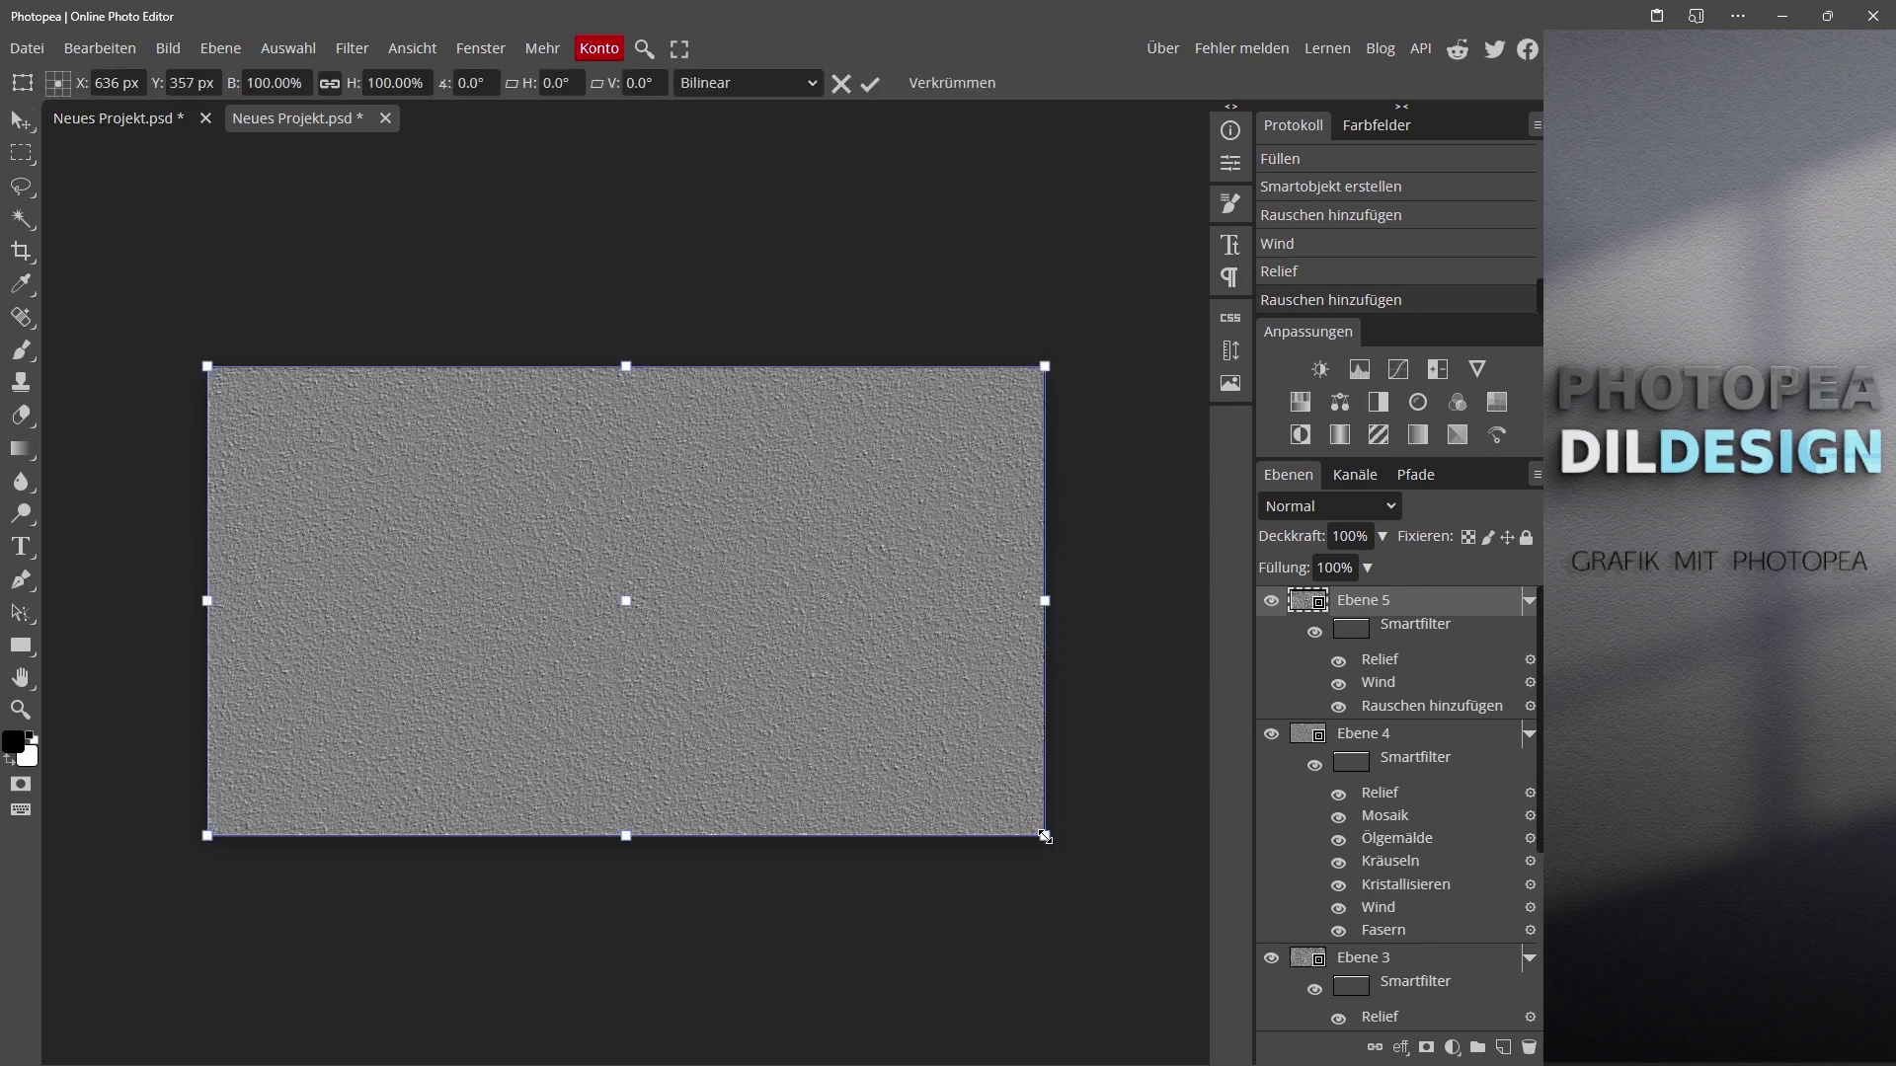
pyautogui.moveTo(1045, 836); pyautogui.dragTo(1054, 845)
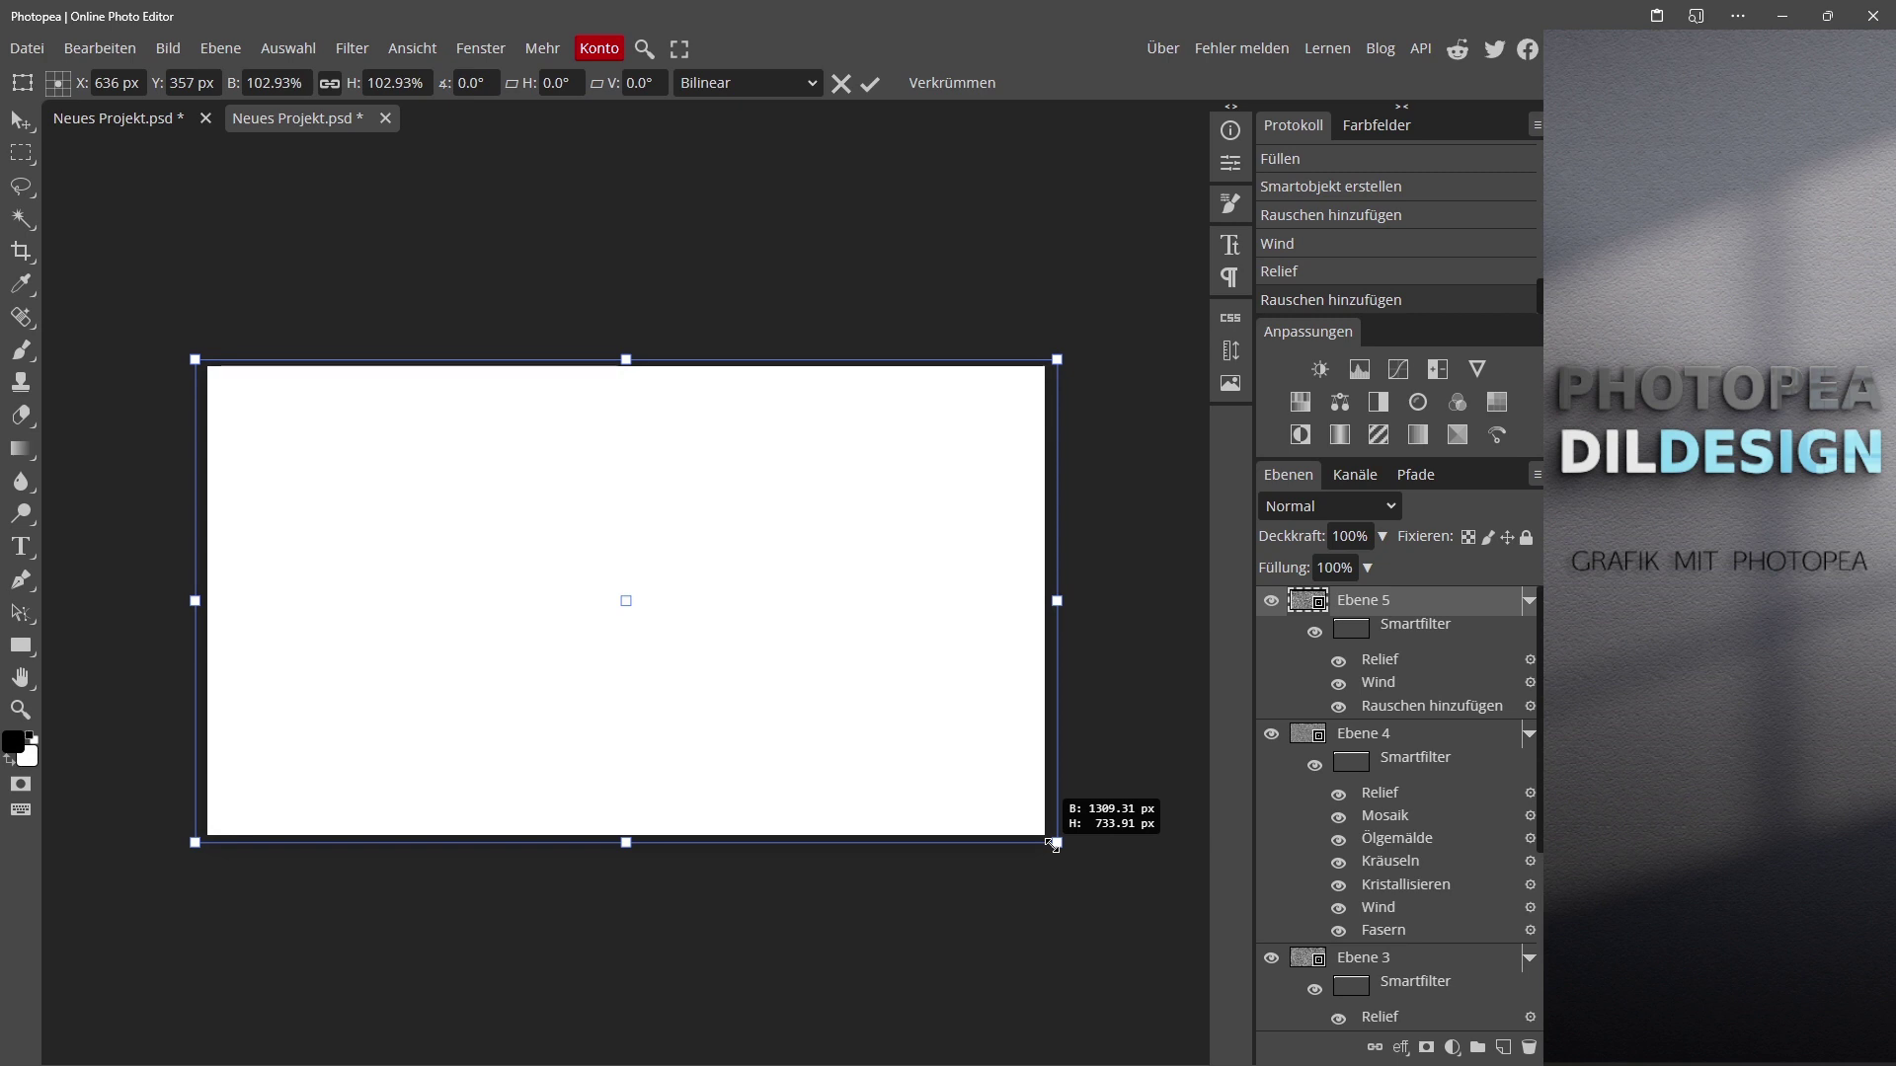
pyautogui.moveTo(1054, 846); pyautogui.dragTo(1054, 845)
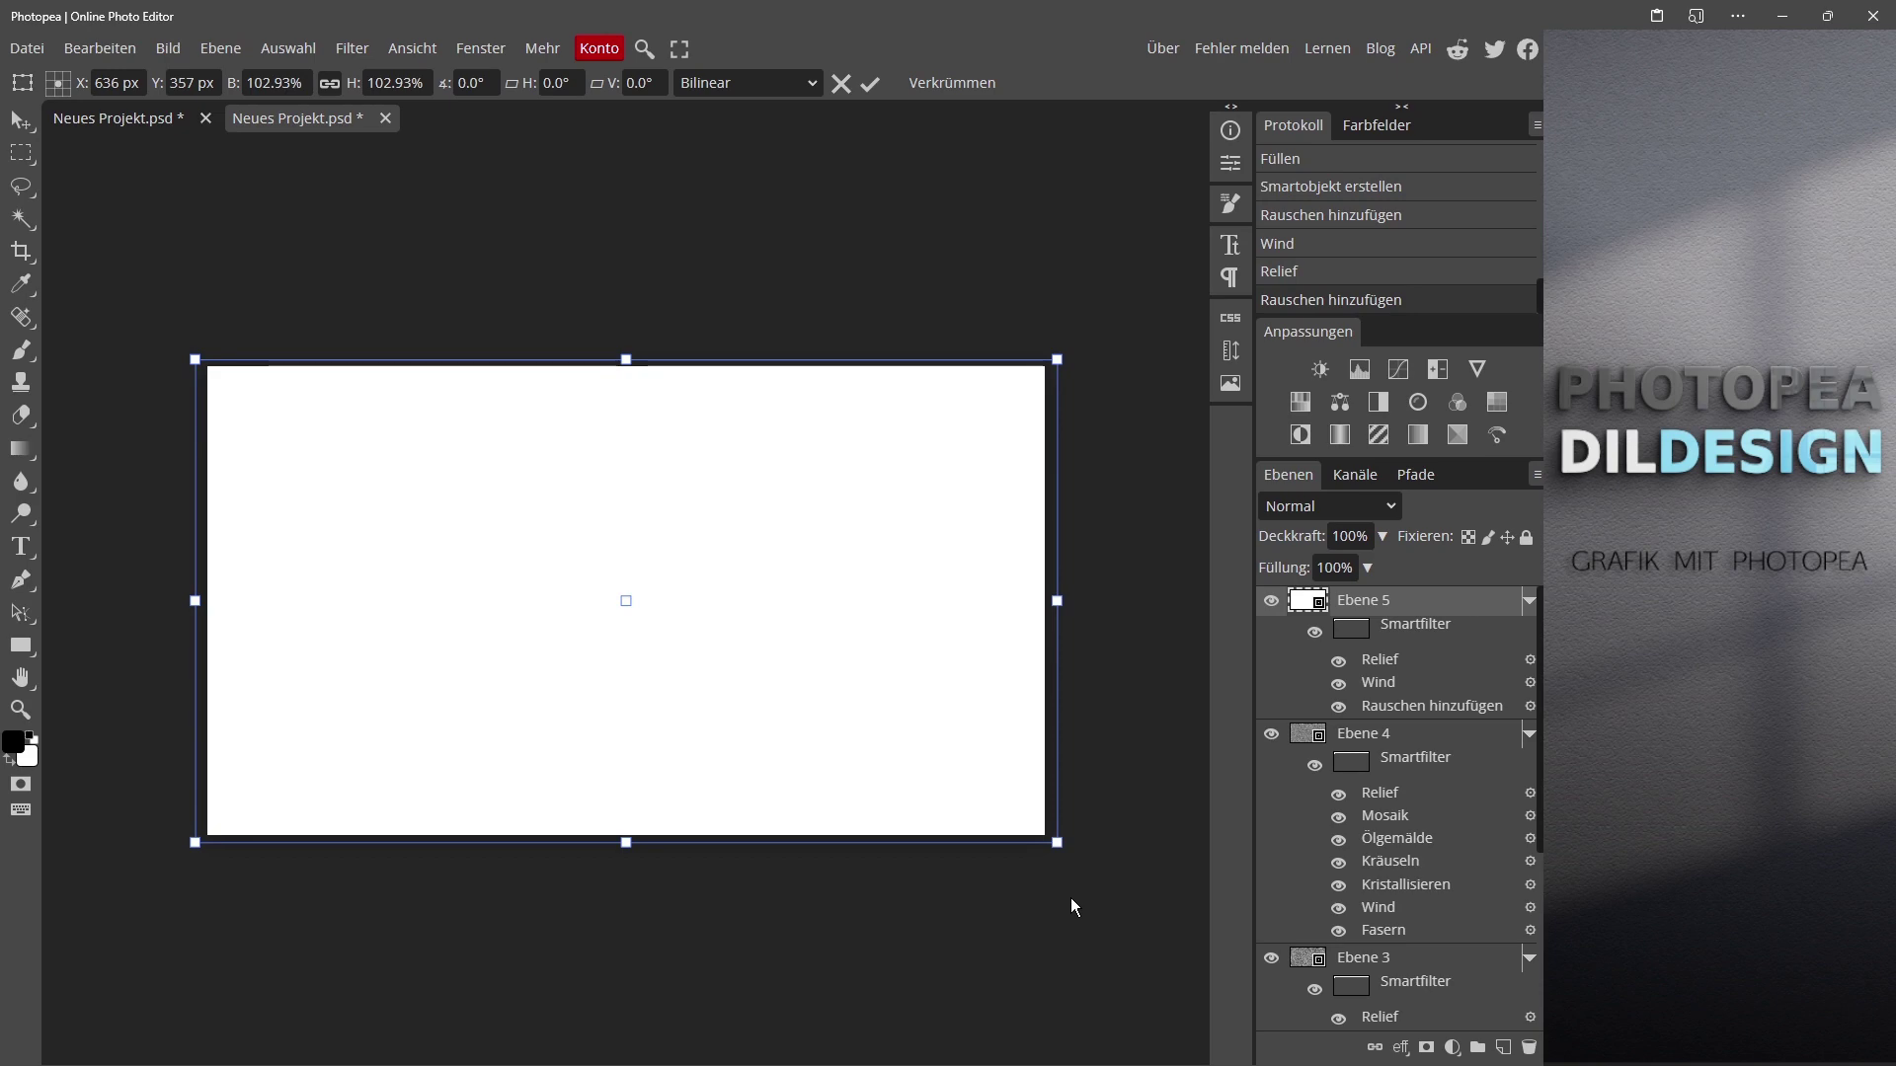
pyautogui.press('Return')
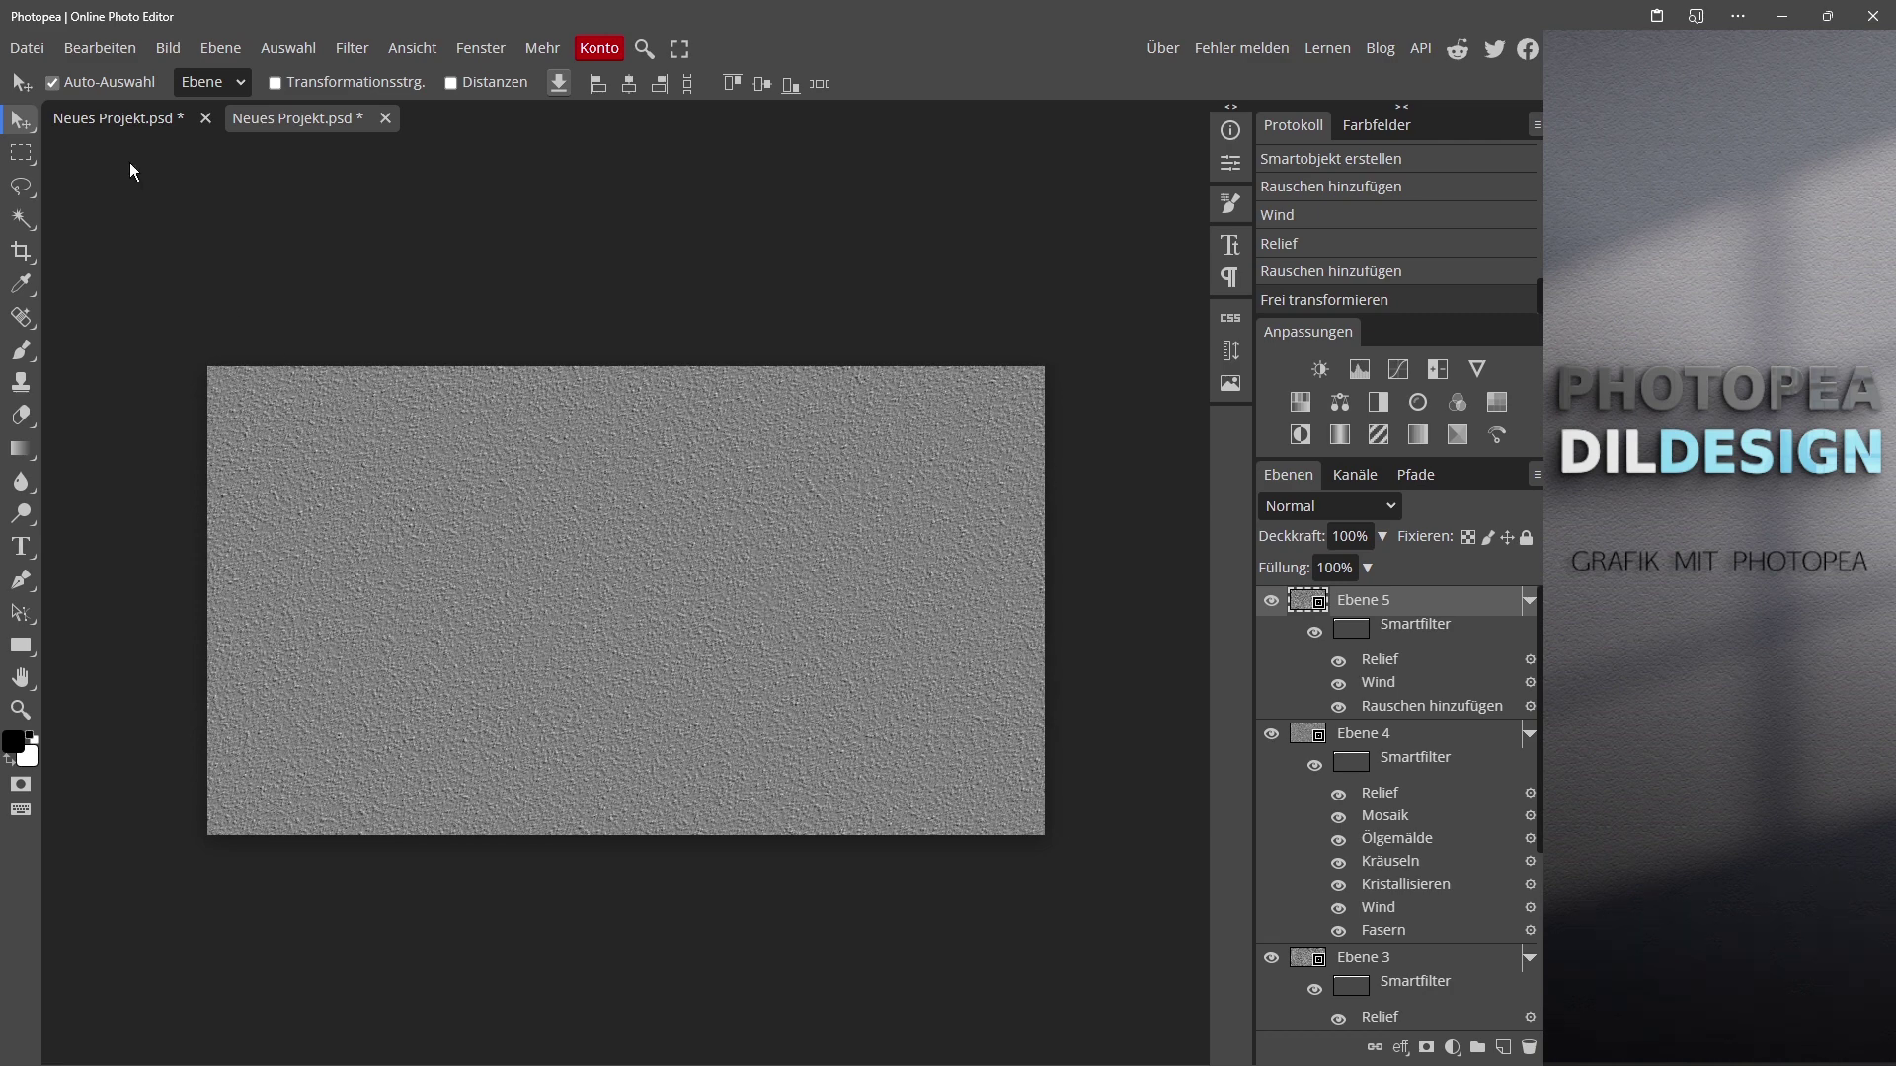
# Step: Define the relief texture on the canvas as a new pattern
pyautogui.click(124, 52)
pyautogui.moveTo(170, 616)
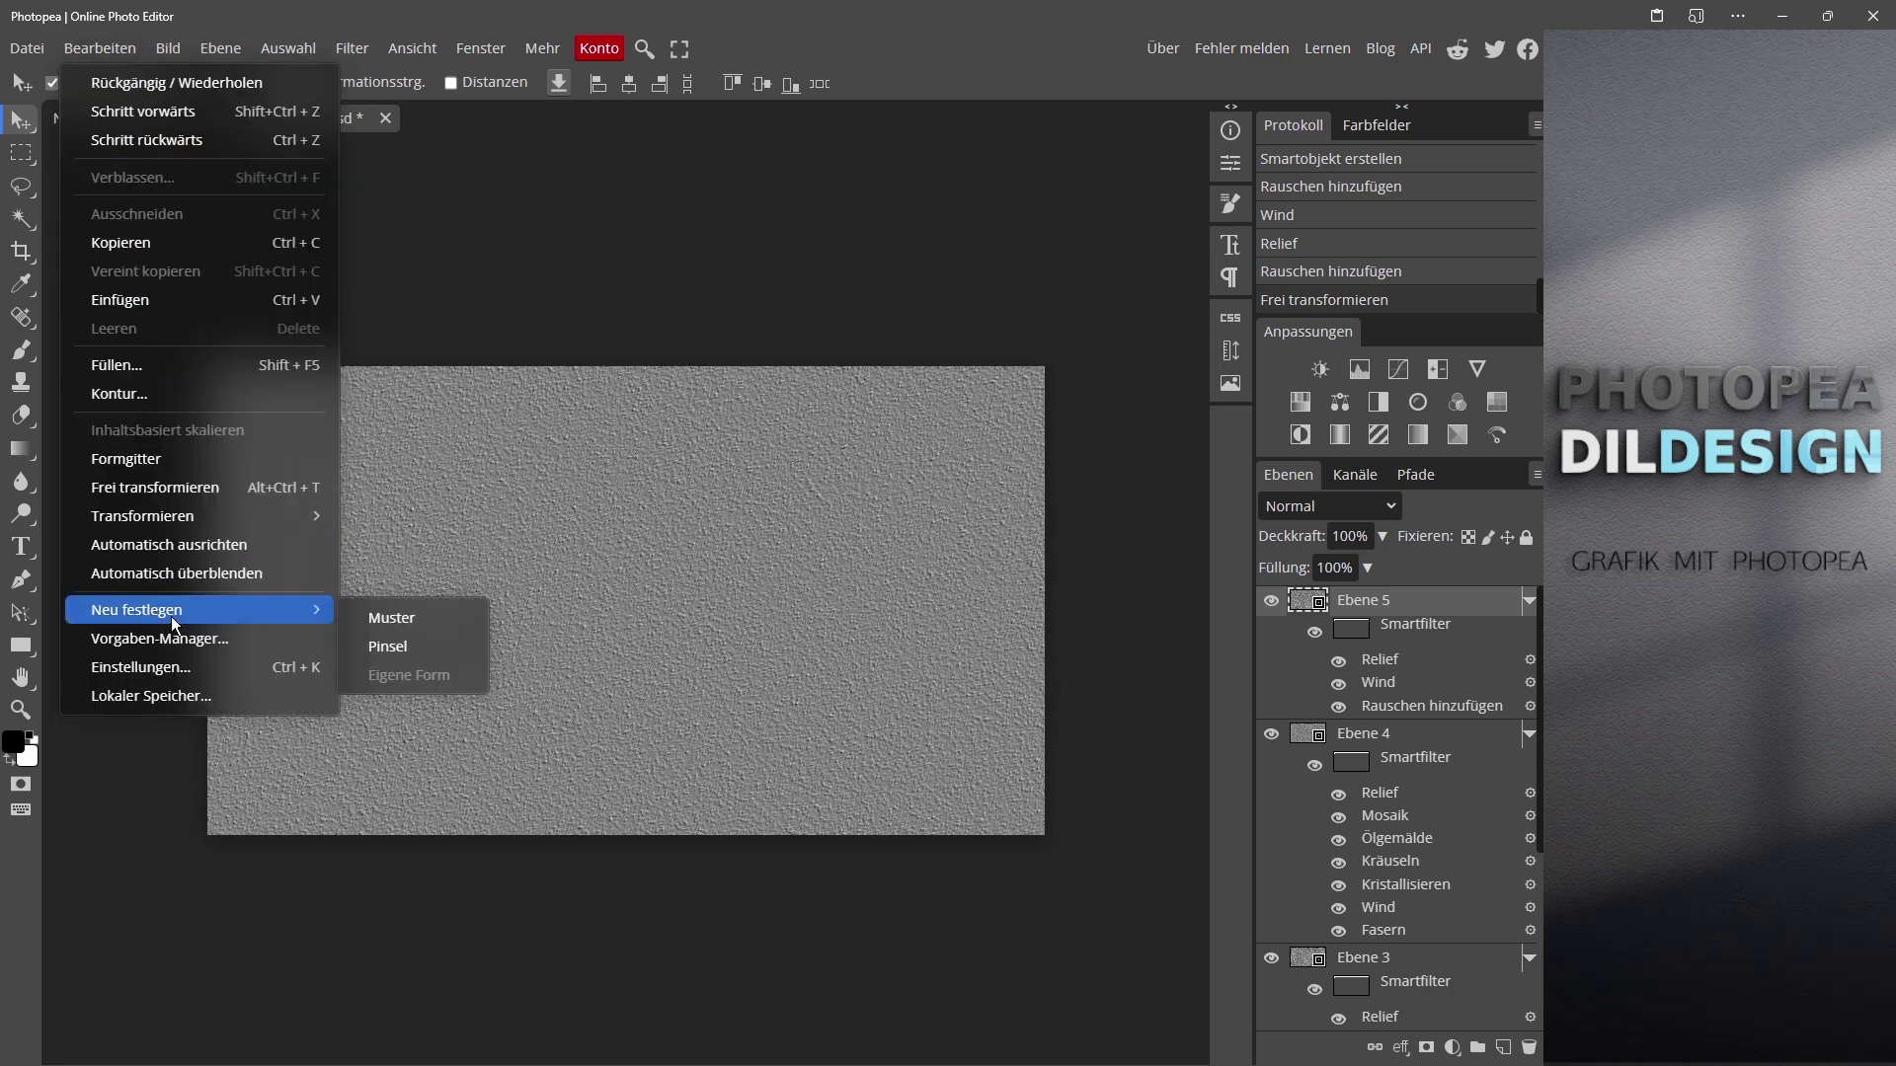
pyautogui.click(394, 618)
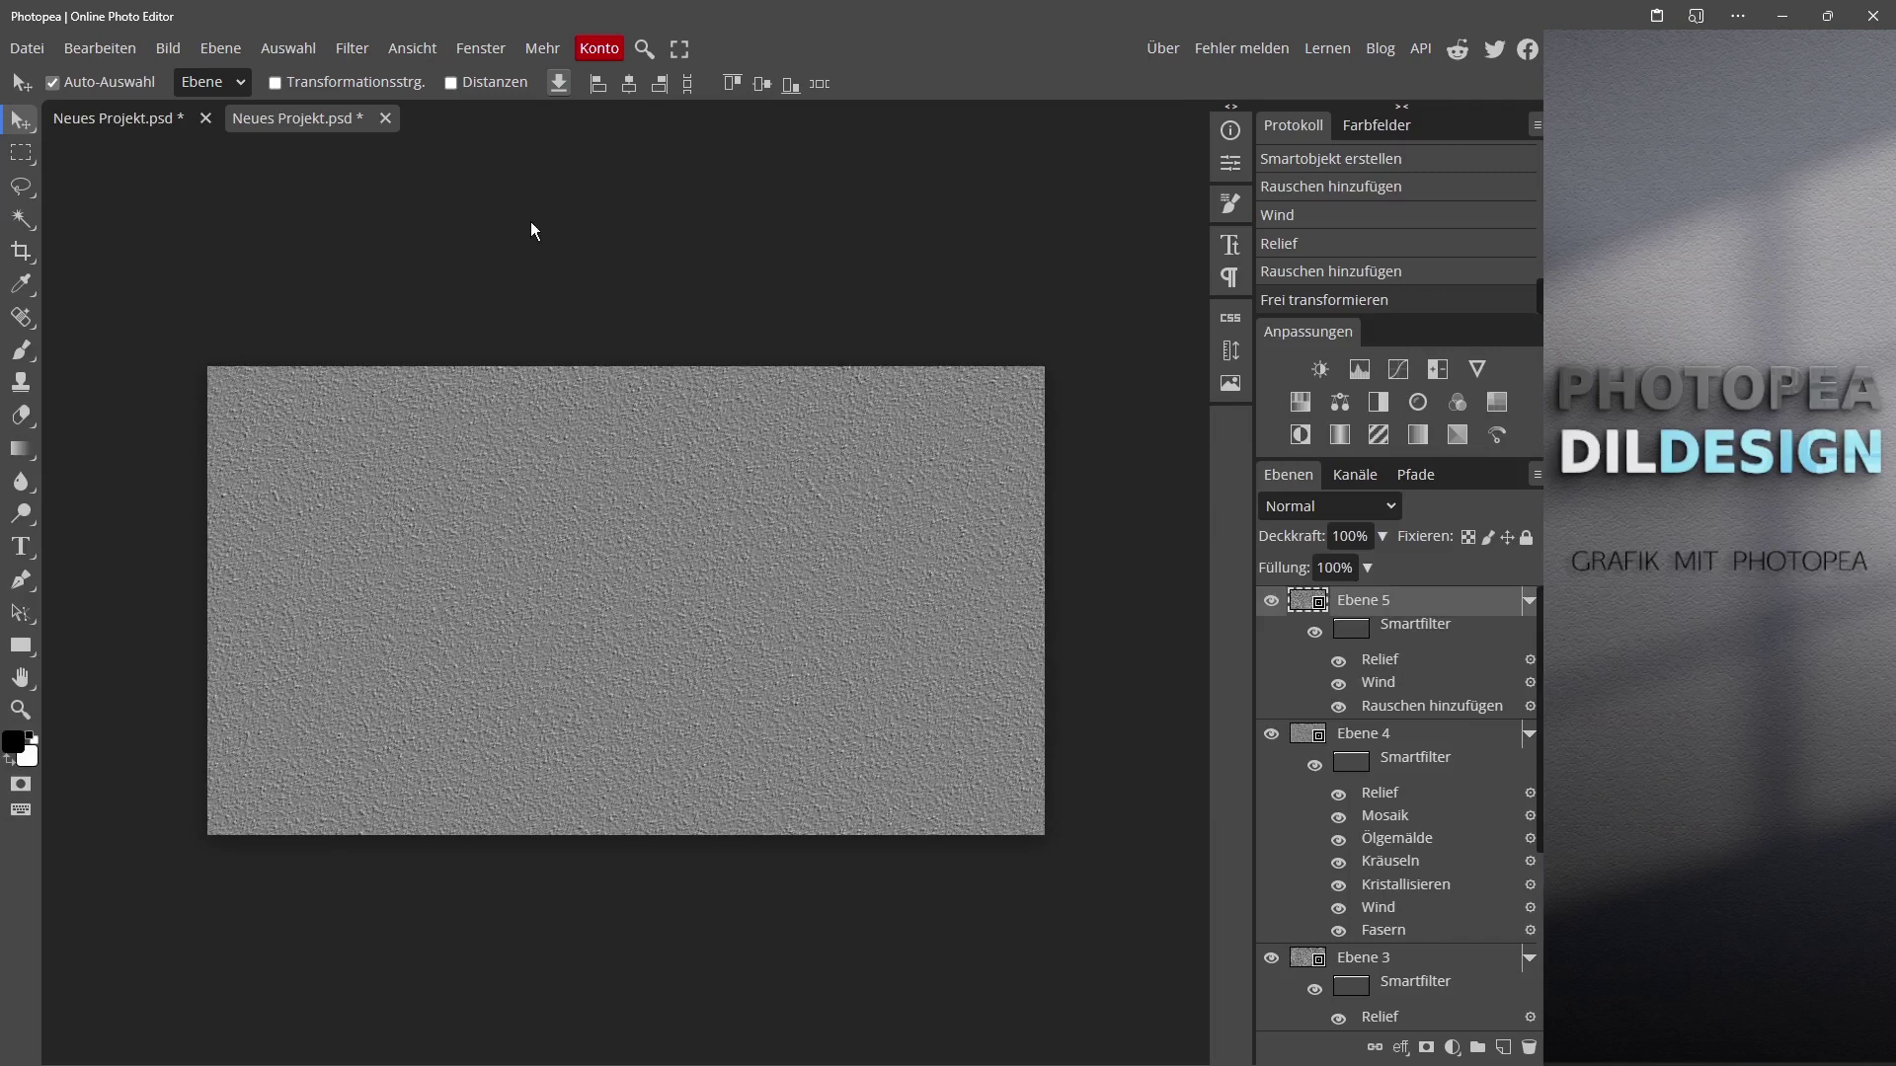
# Step: Select the last grey pattern of the Muster type in the preset manager and export it as a .PAT file
pyautogui.click(116, 45)
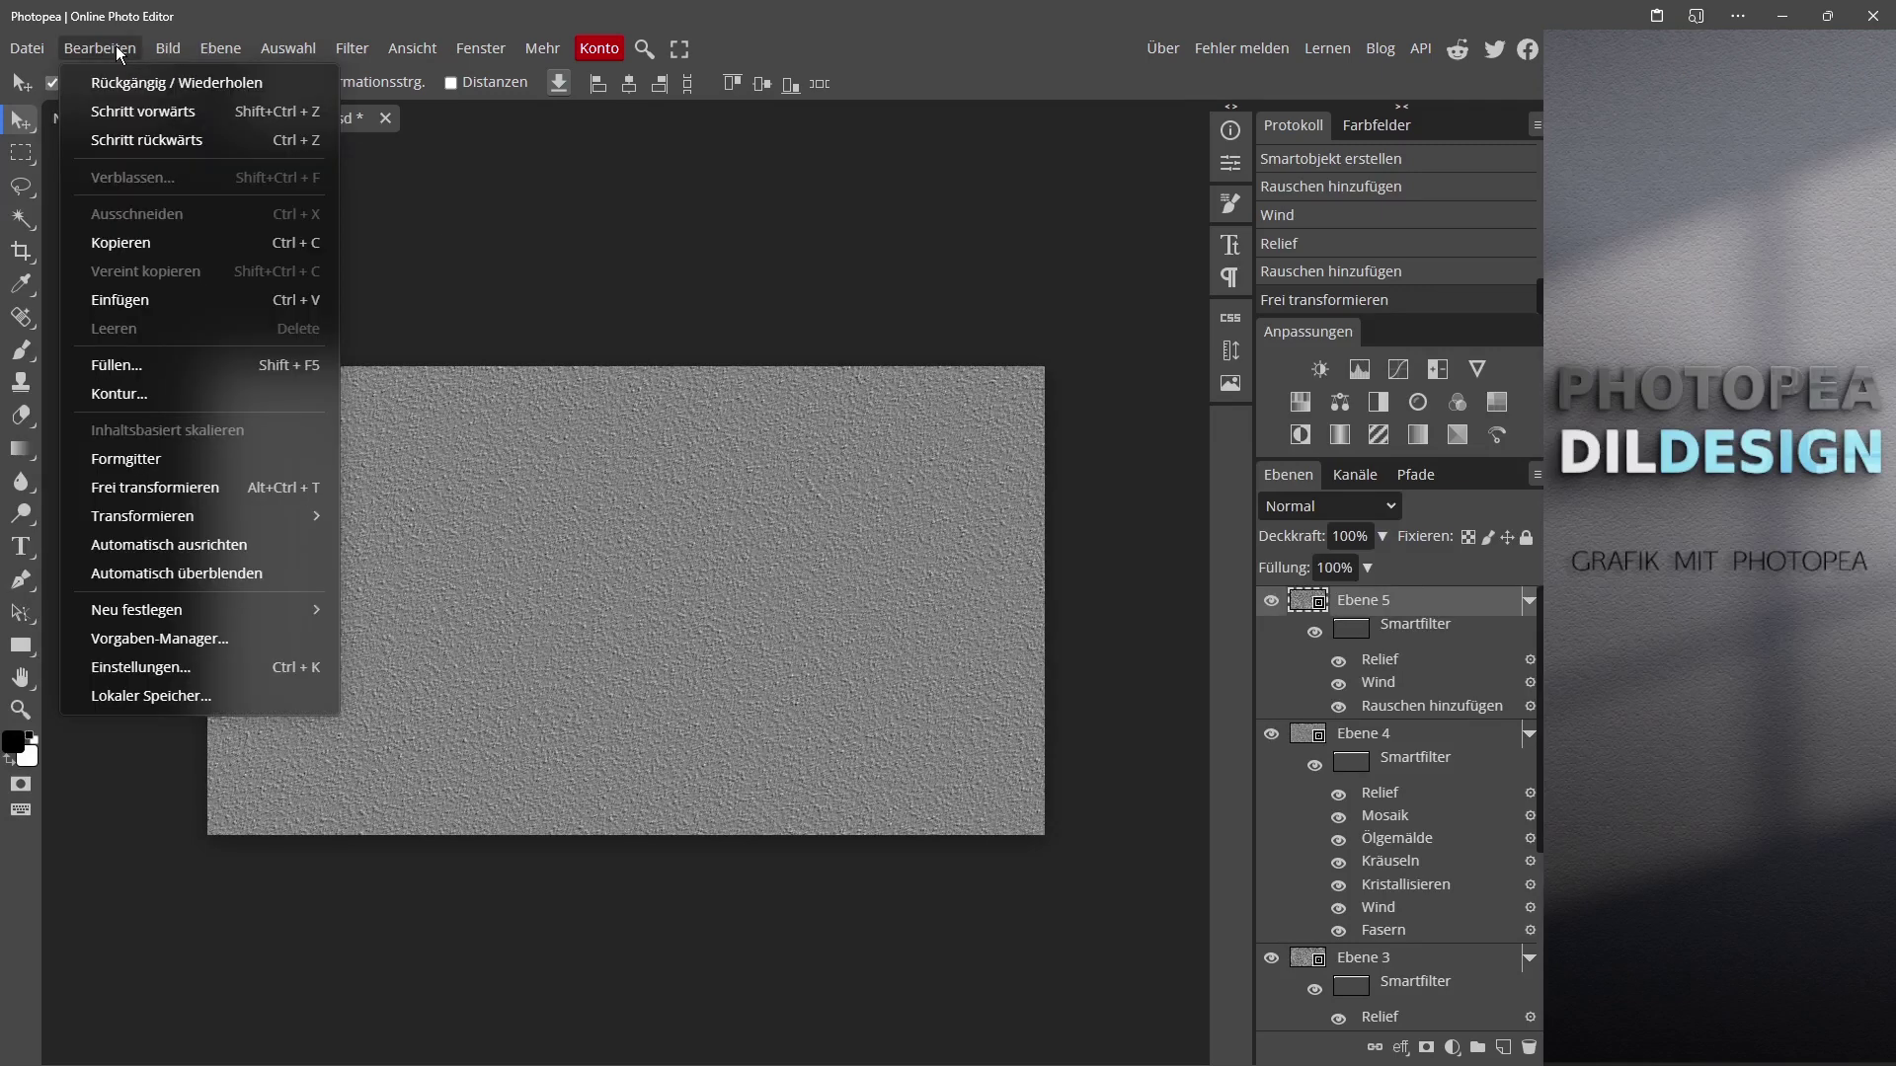
pyautogui.click(176, 640)
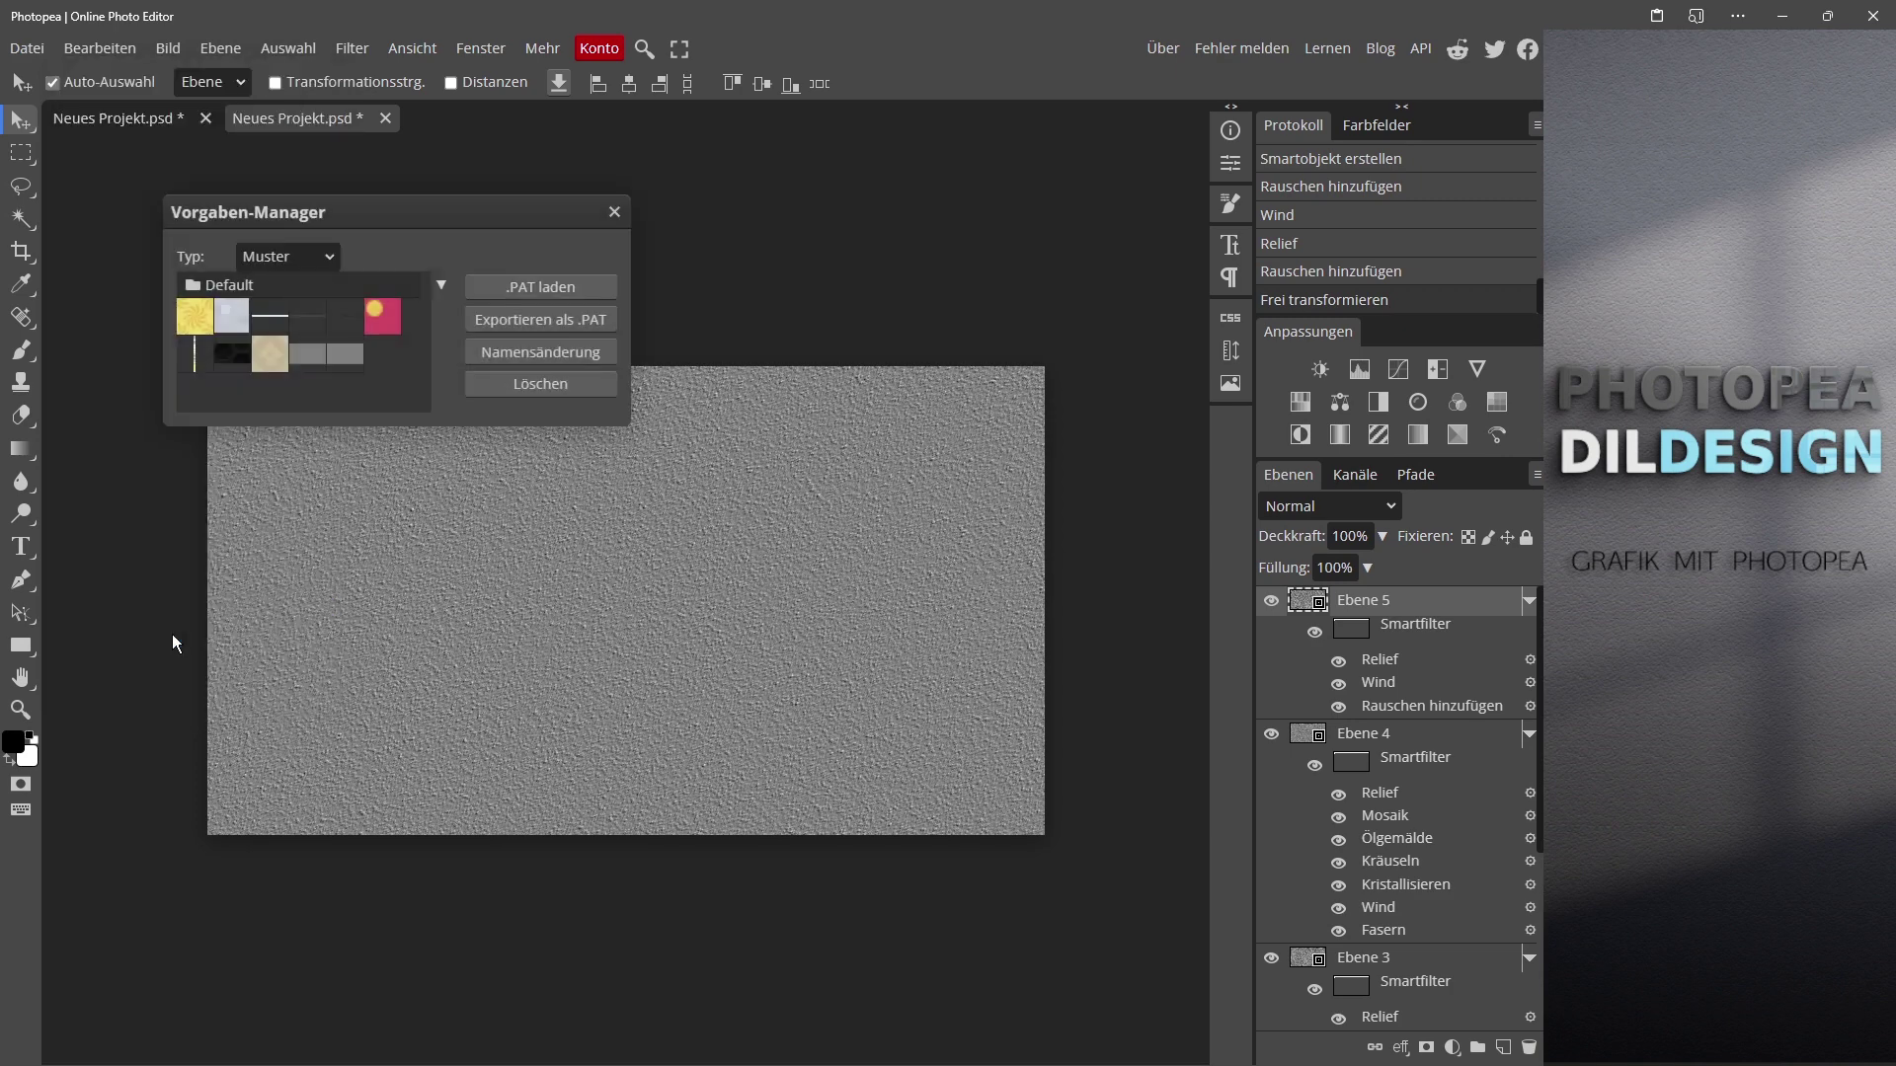
pyautogui.click(330, 256)
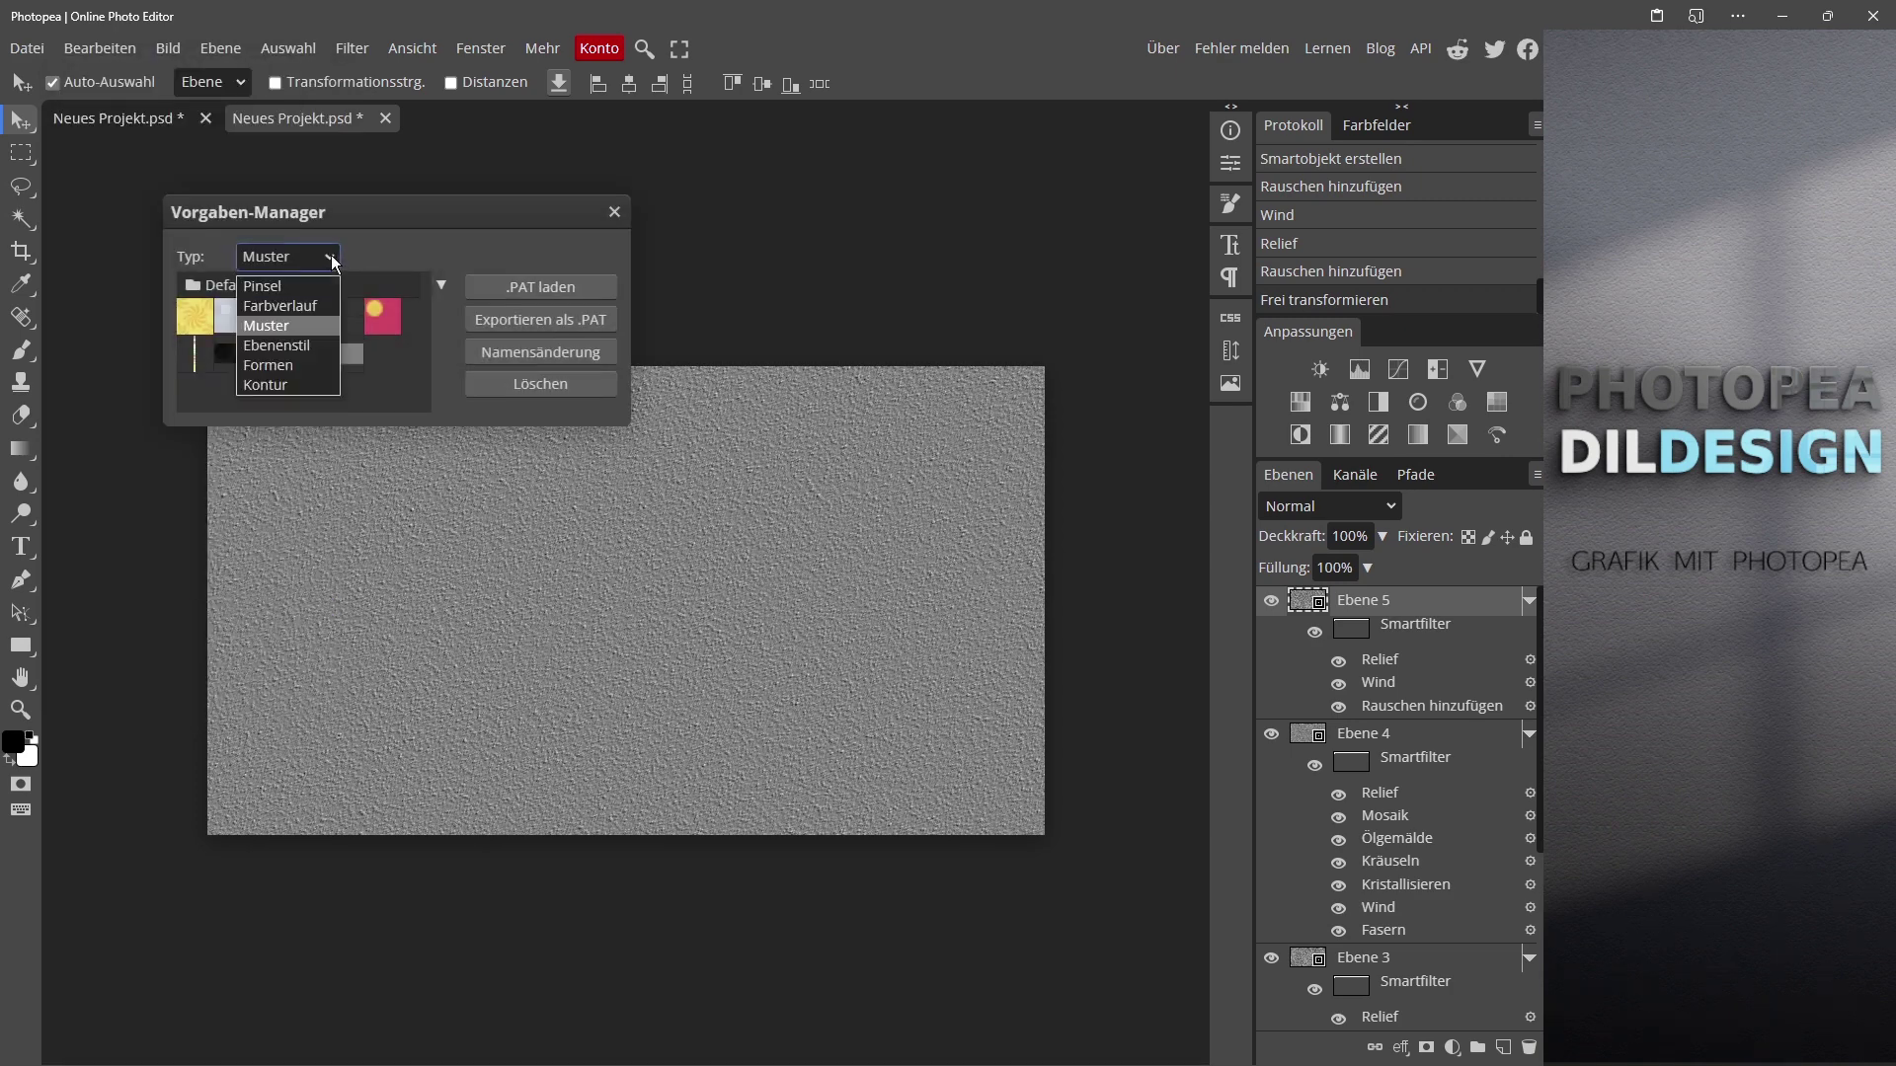
pyautogui.click(275, 322)
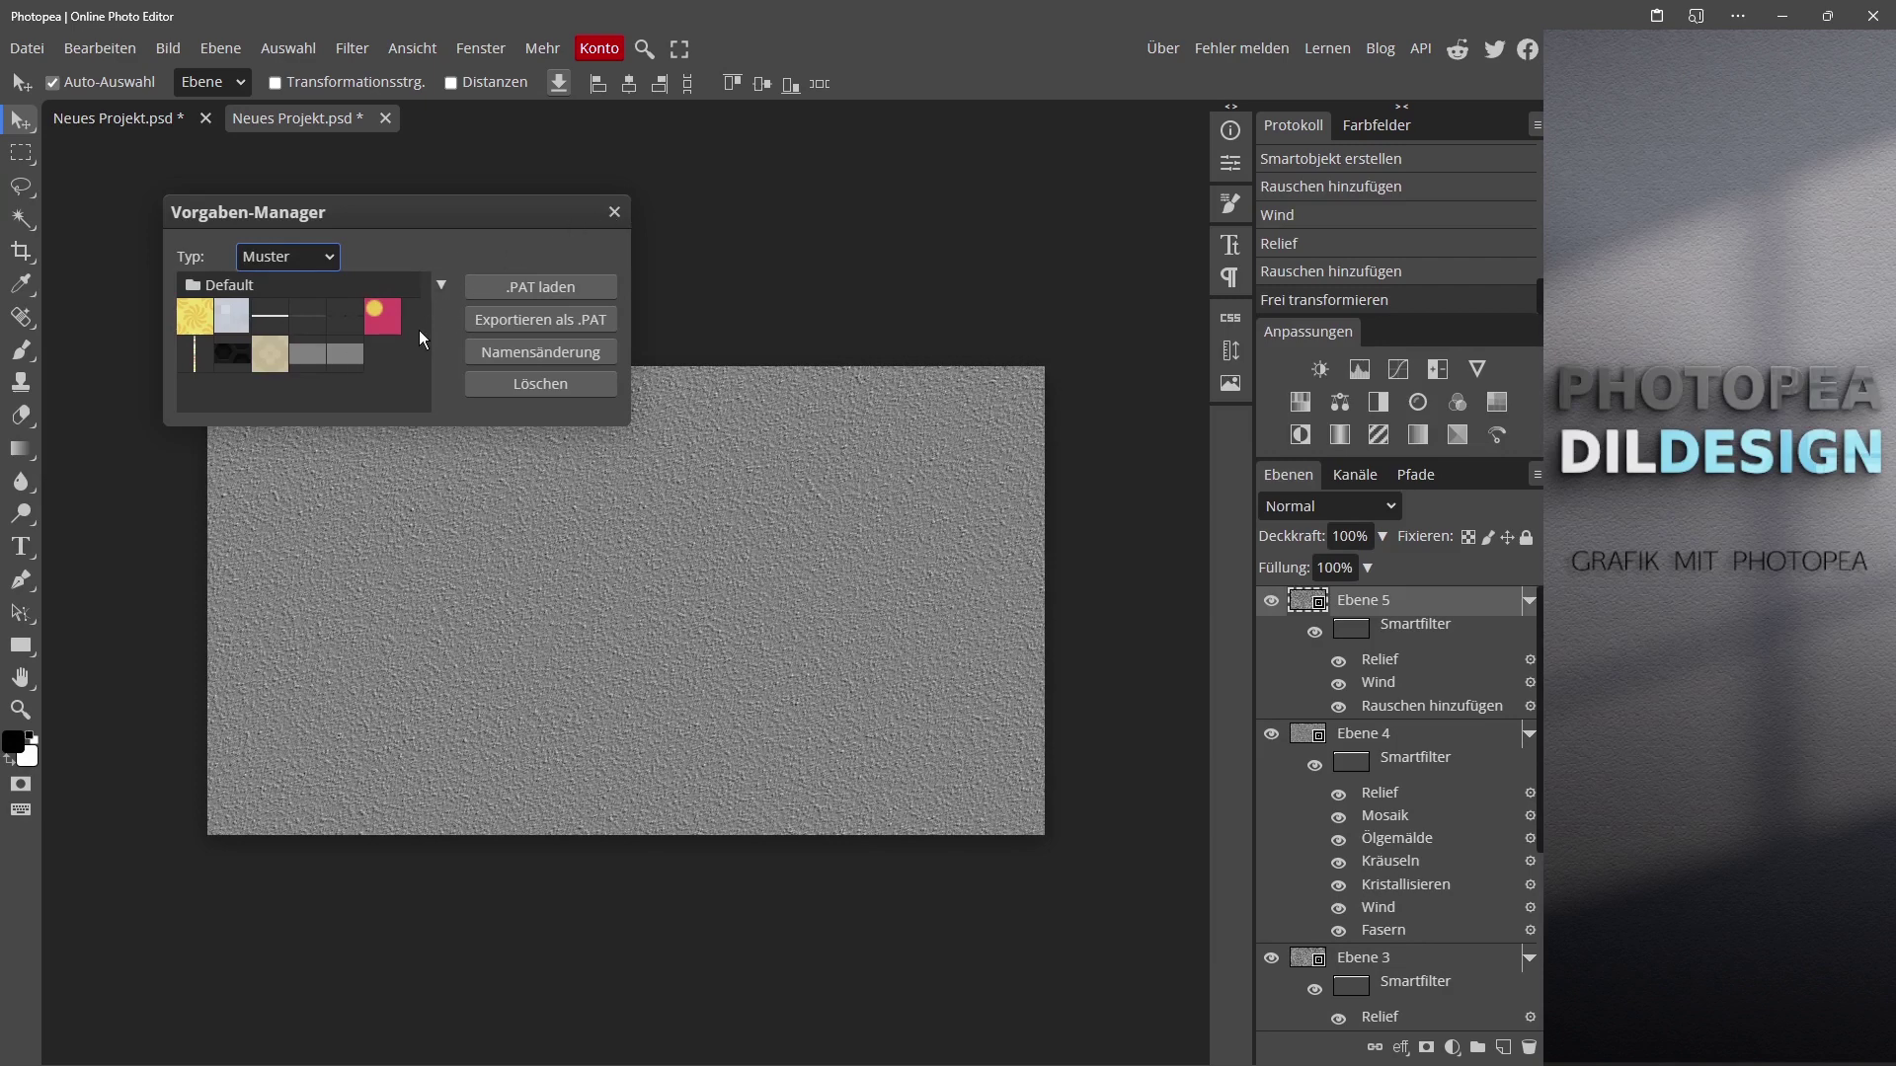
pyautogui.click(350, 360)
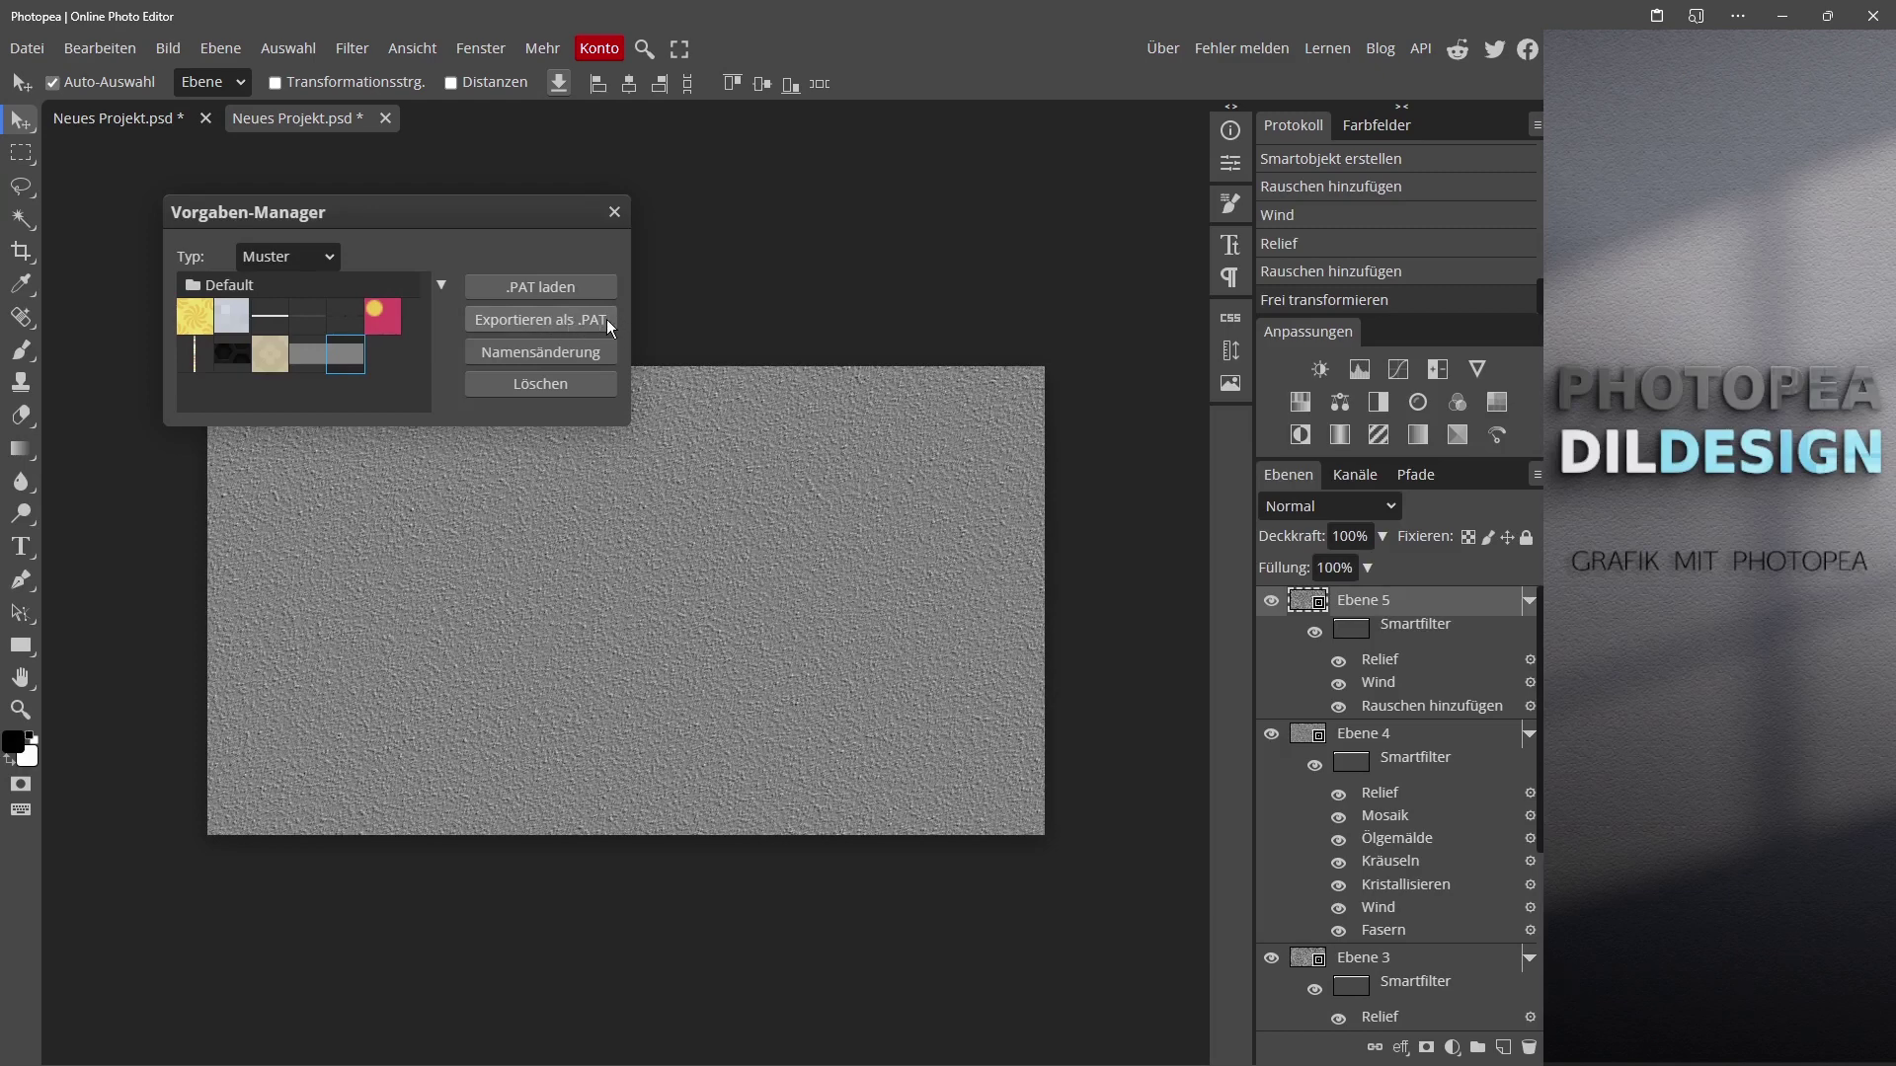
pyautogui.click(531, 317)
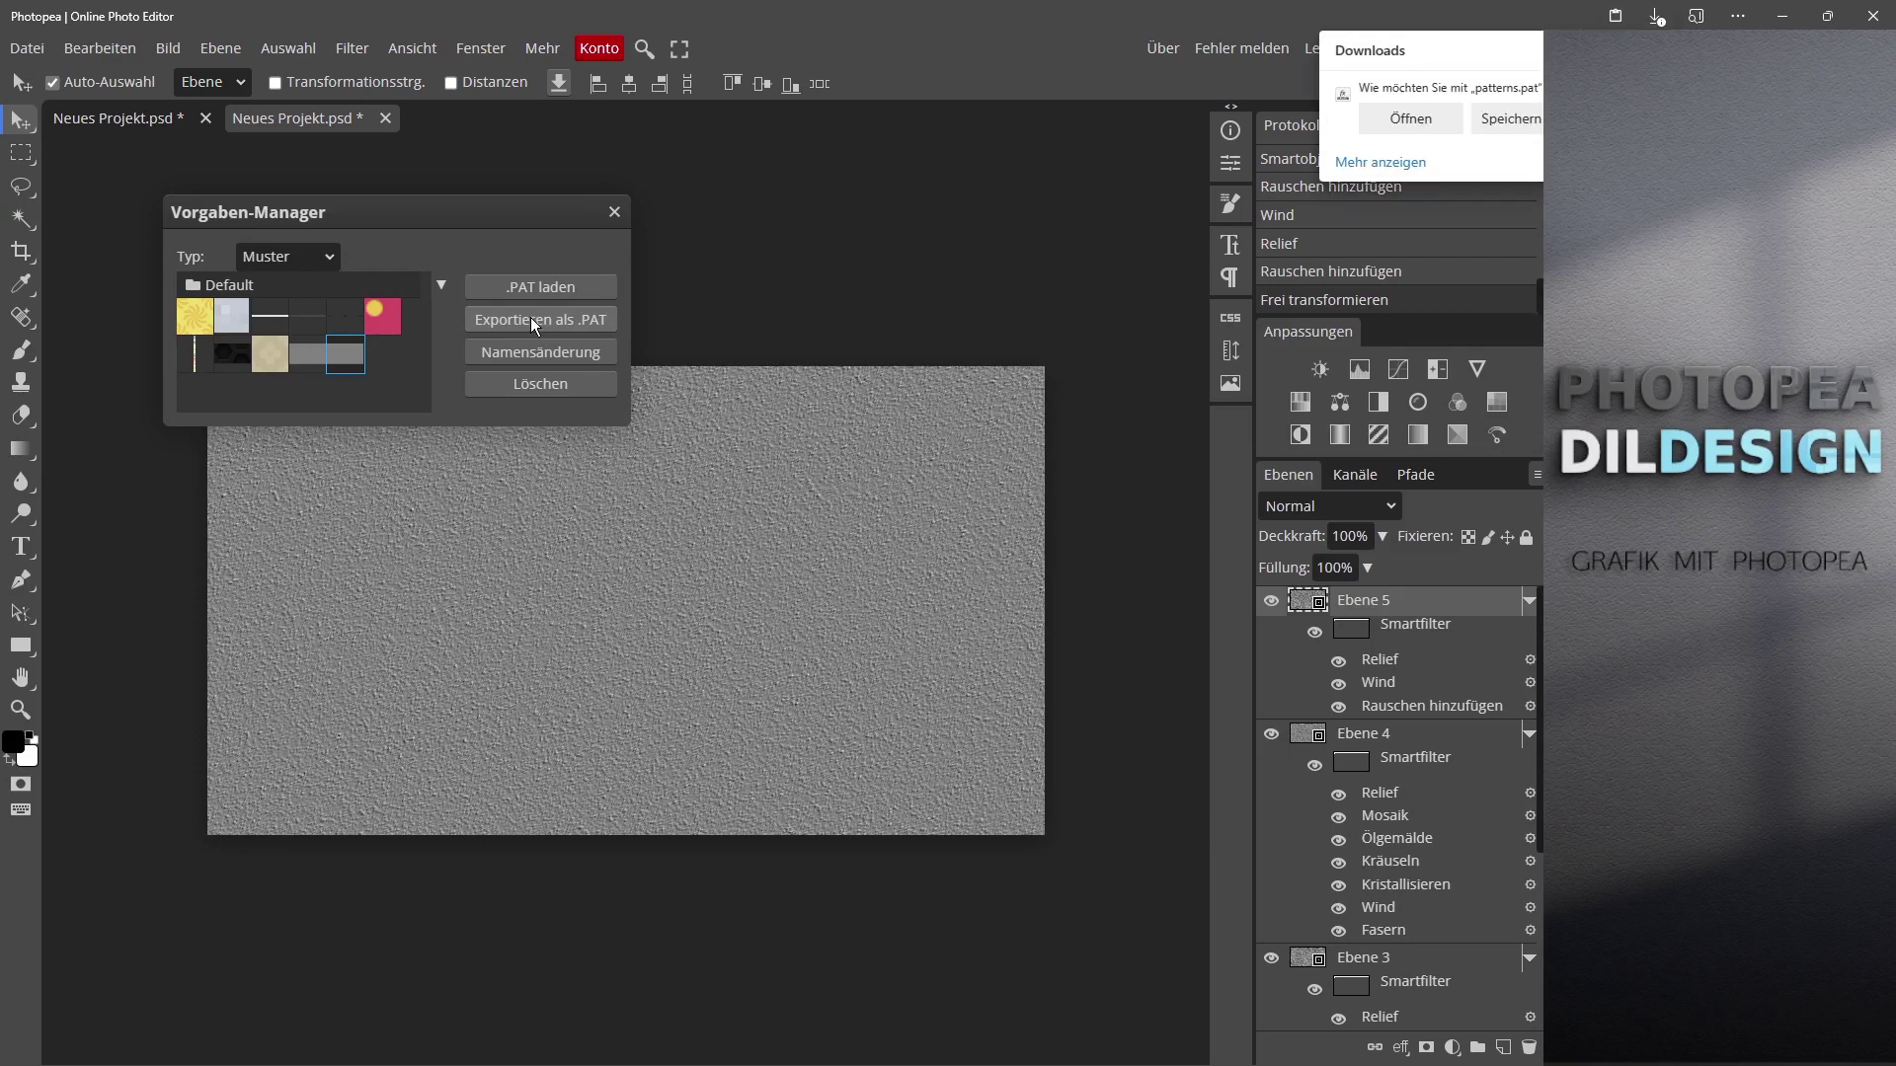
# Step: Choose to save the exported patterns.pat under a custom location and browse to Platte2 (F:) > You Tube Kanal Dildesign > Muster
pyautogui.click(1536, 121)
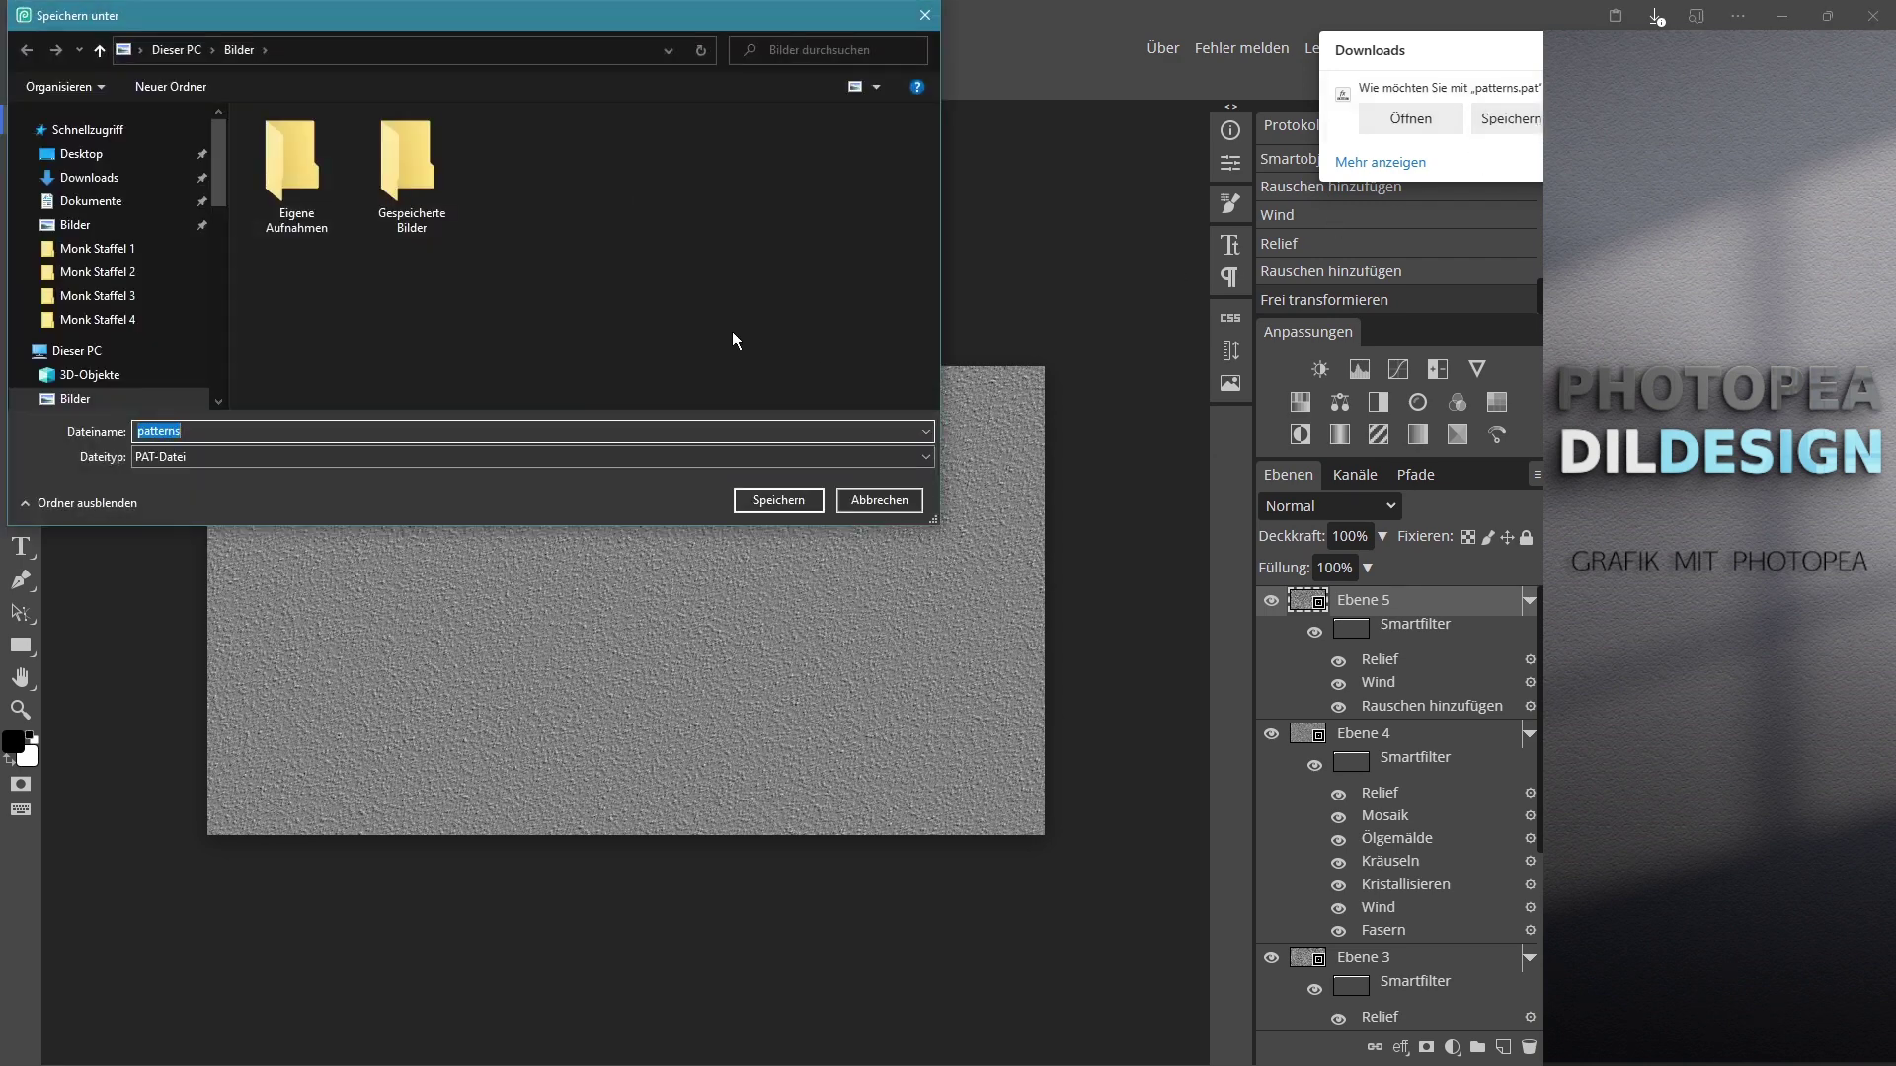
pyautogui.scroll(-2, 145, 285)
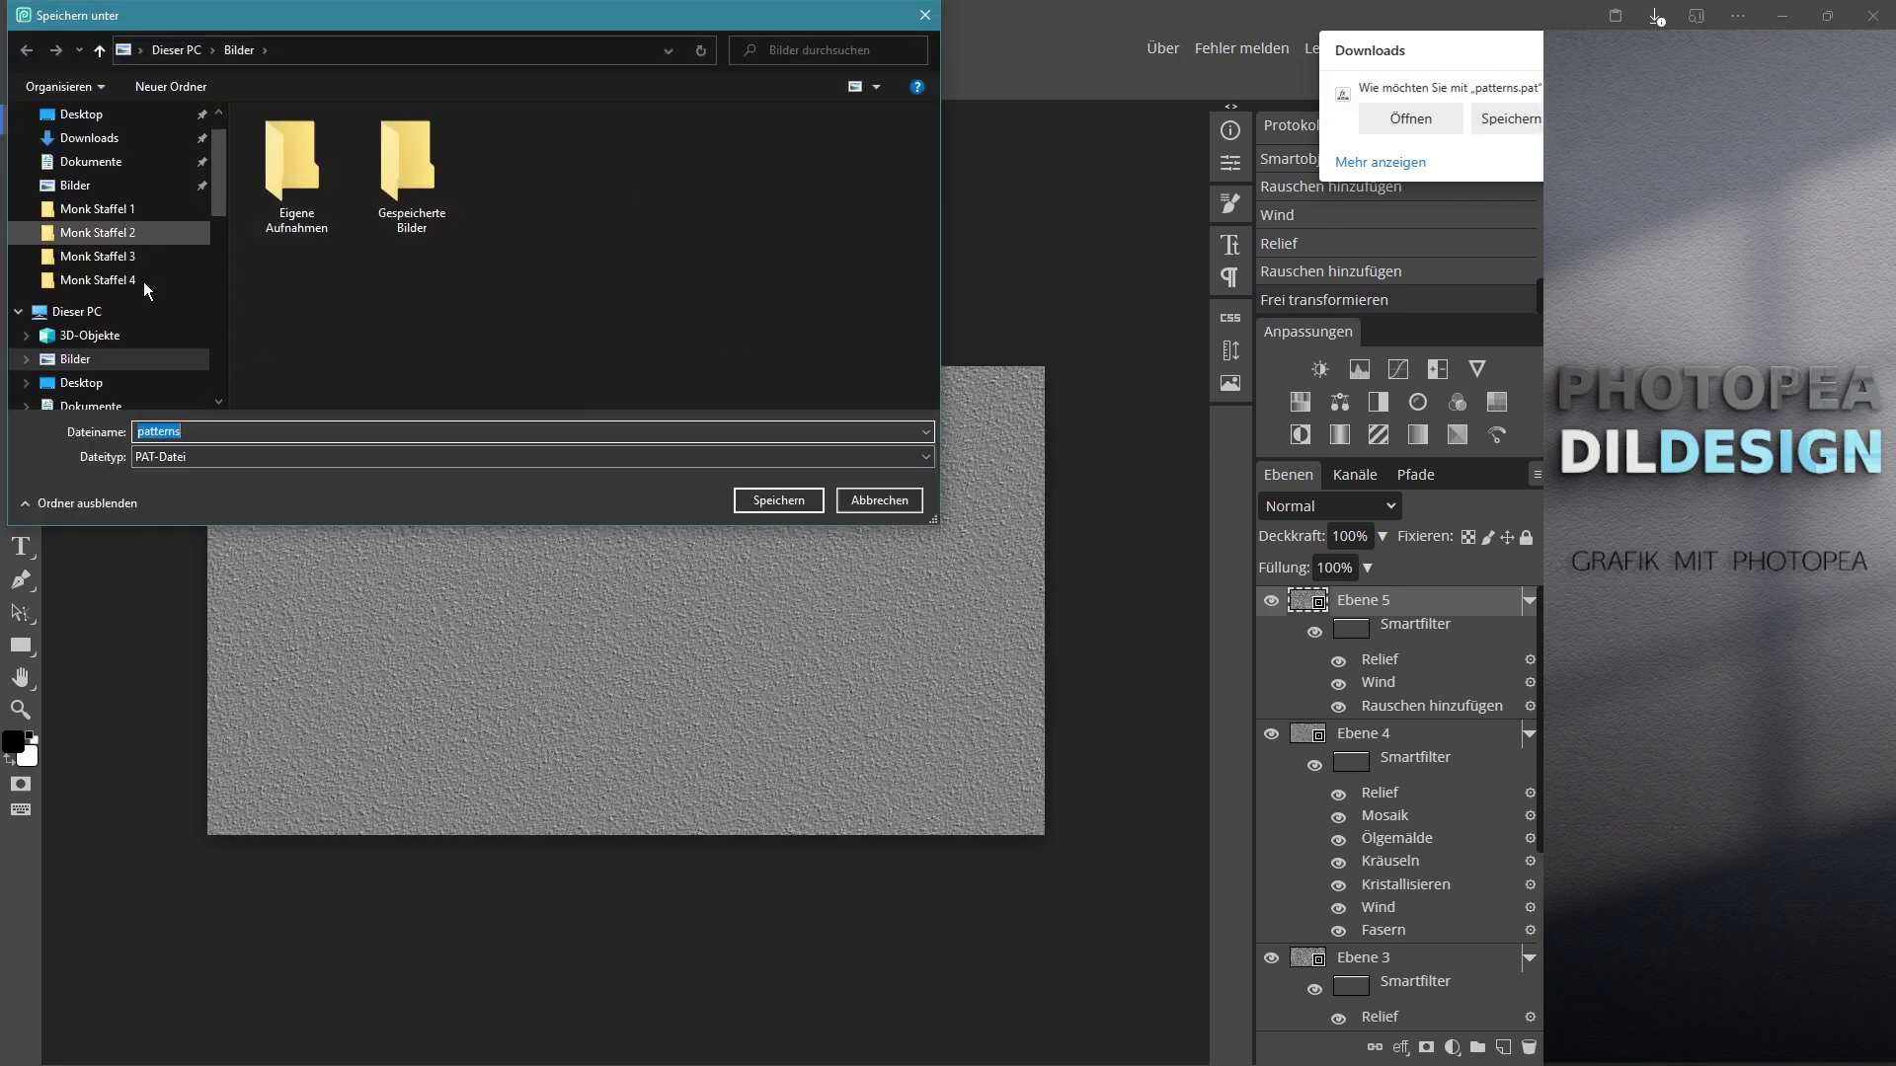
pyautogui.scroll(-3, 144, 281)
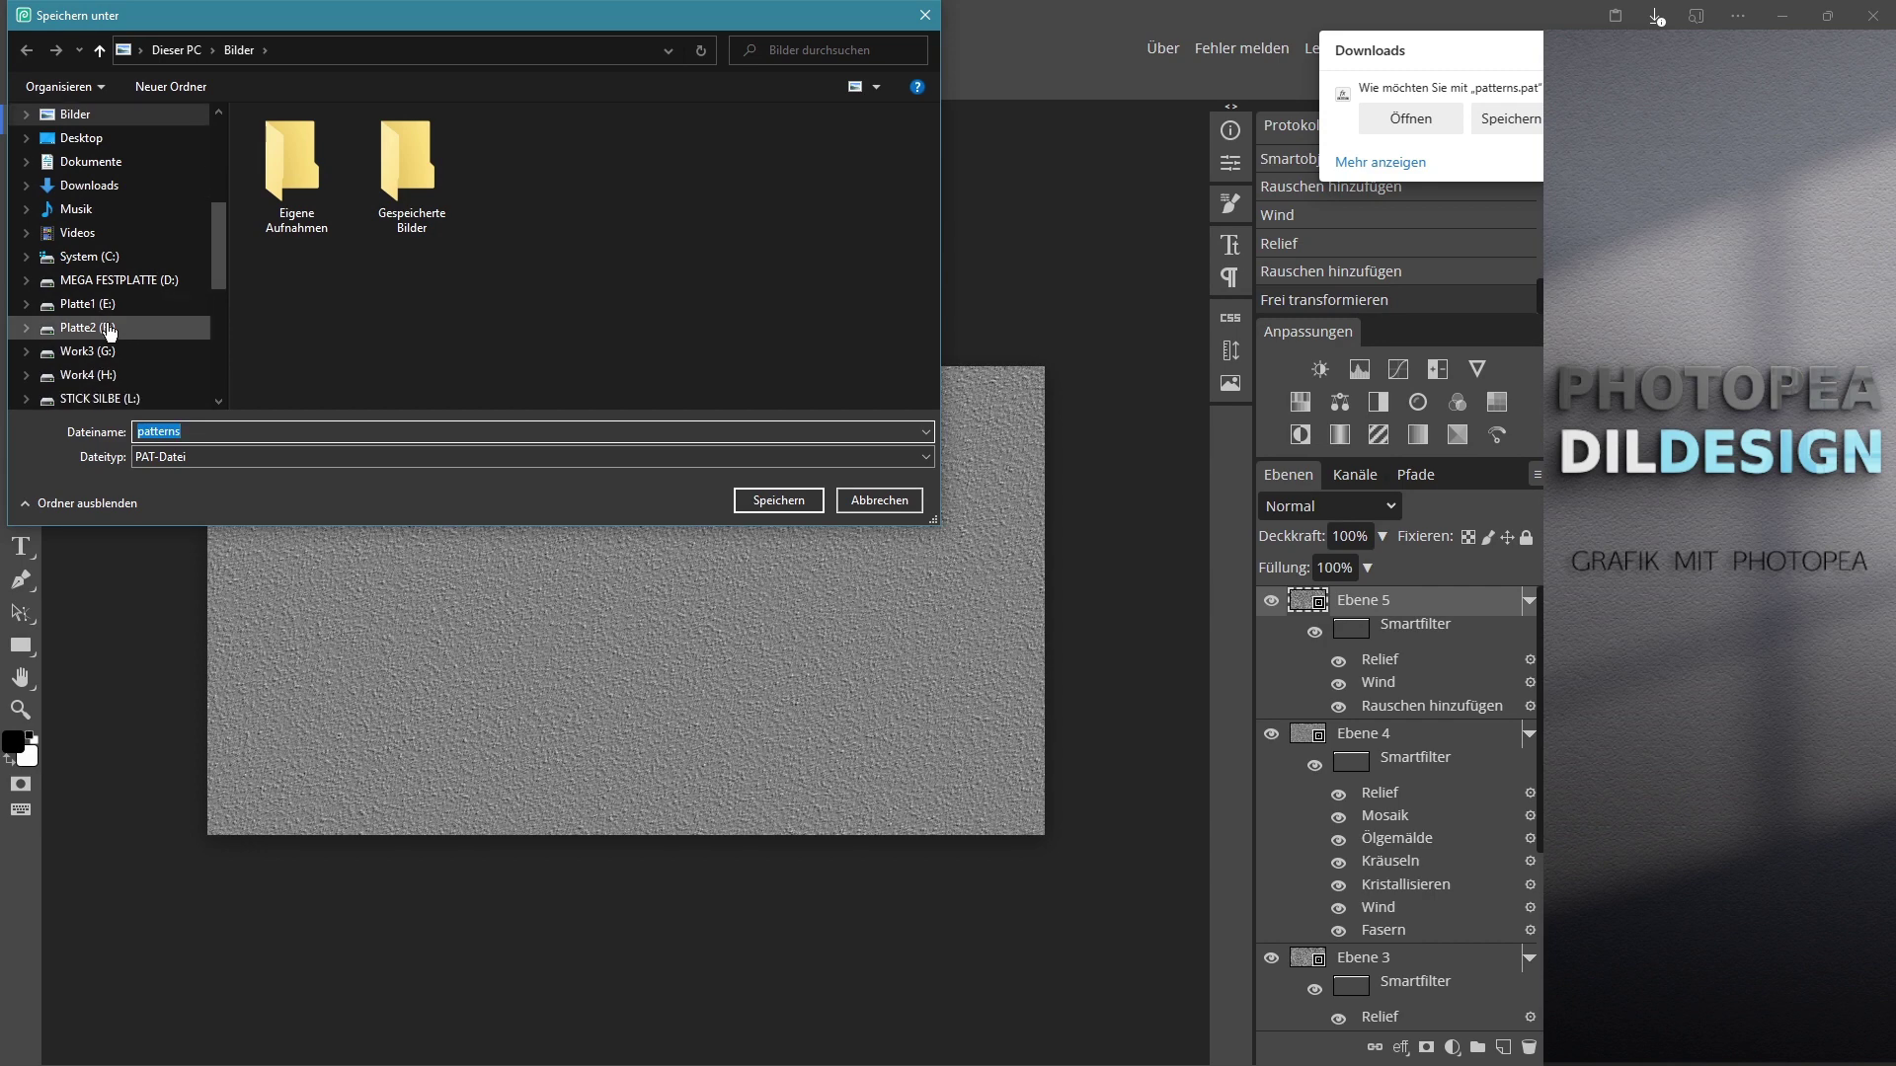
pyautogui.click(109, 328)
pyautogui.scroll(-1, 328, 326)
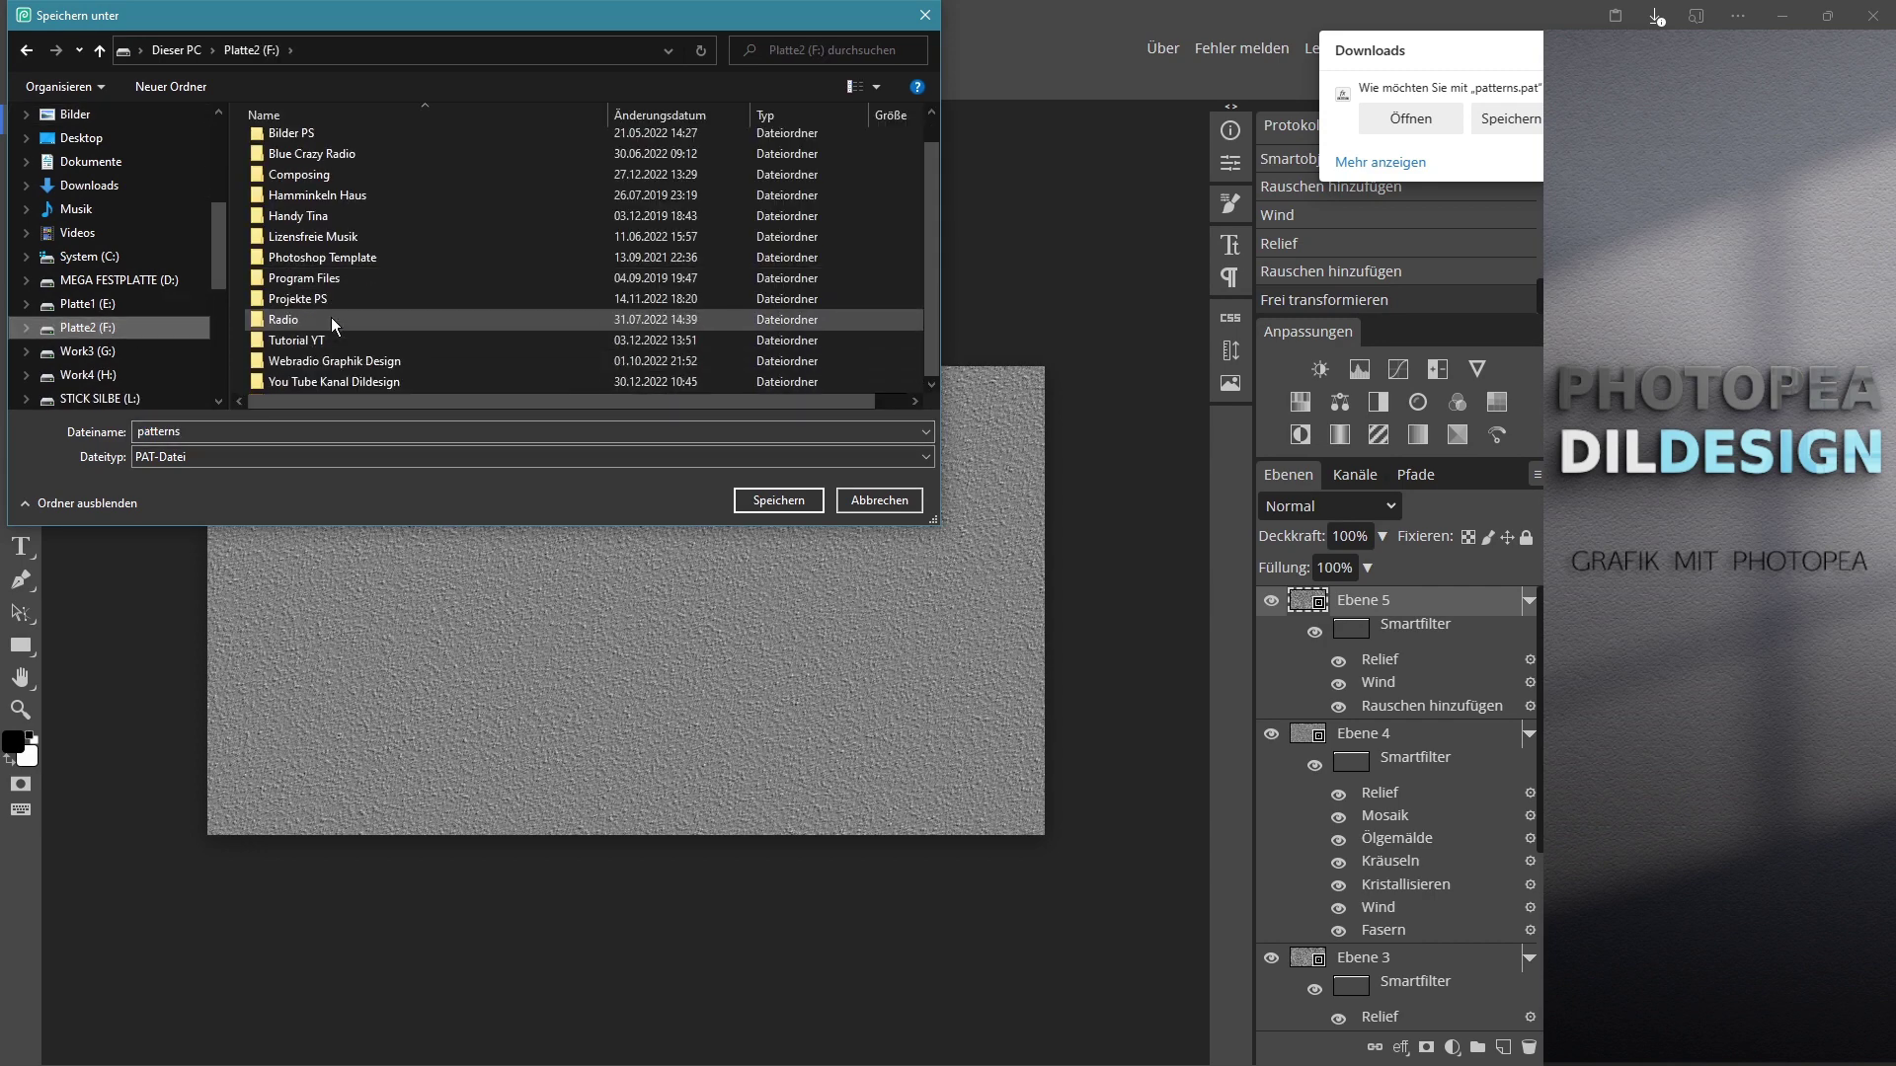
pyautogui.doubleClick(333, 383)
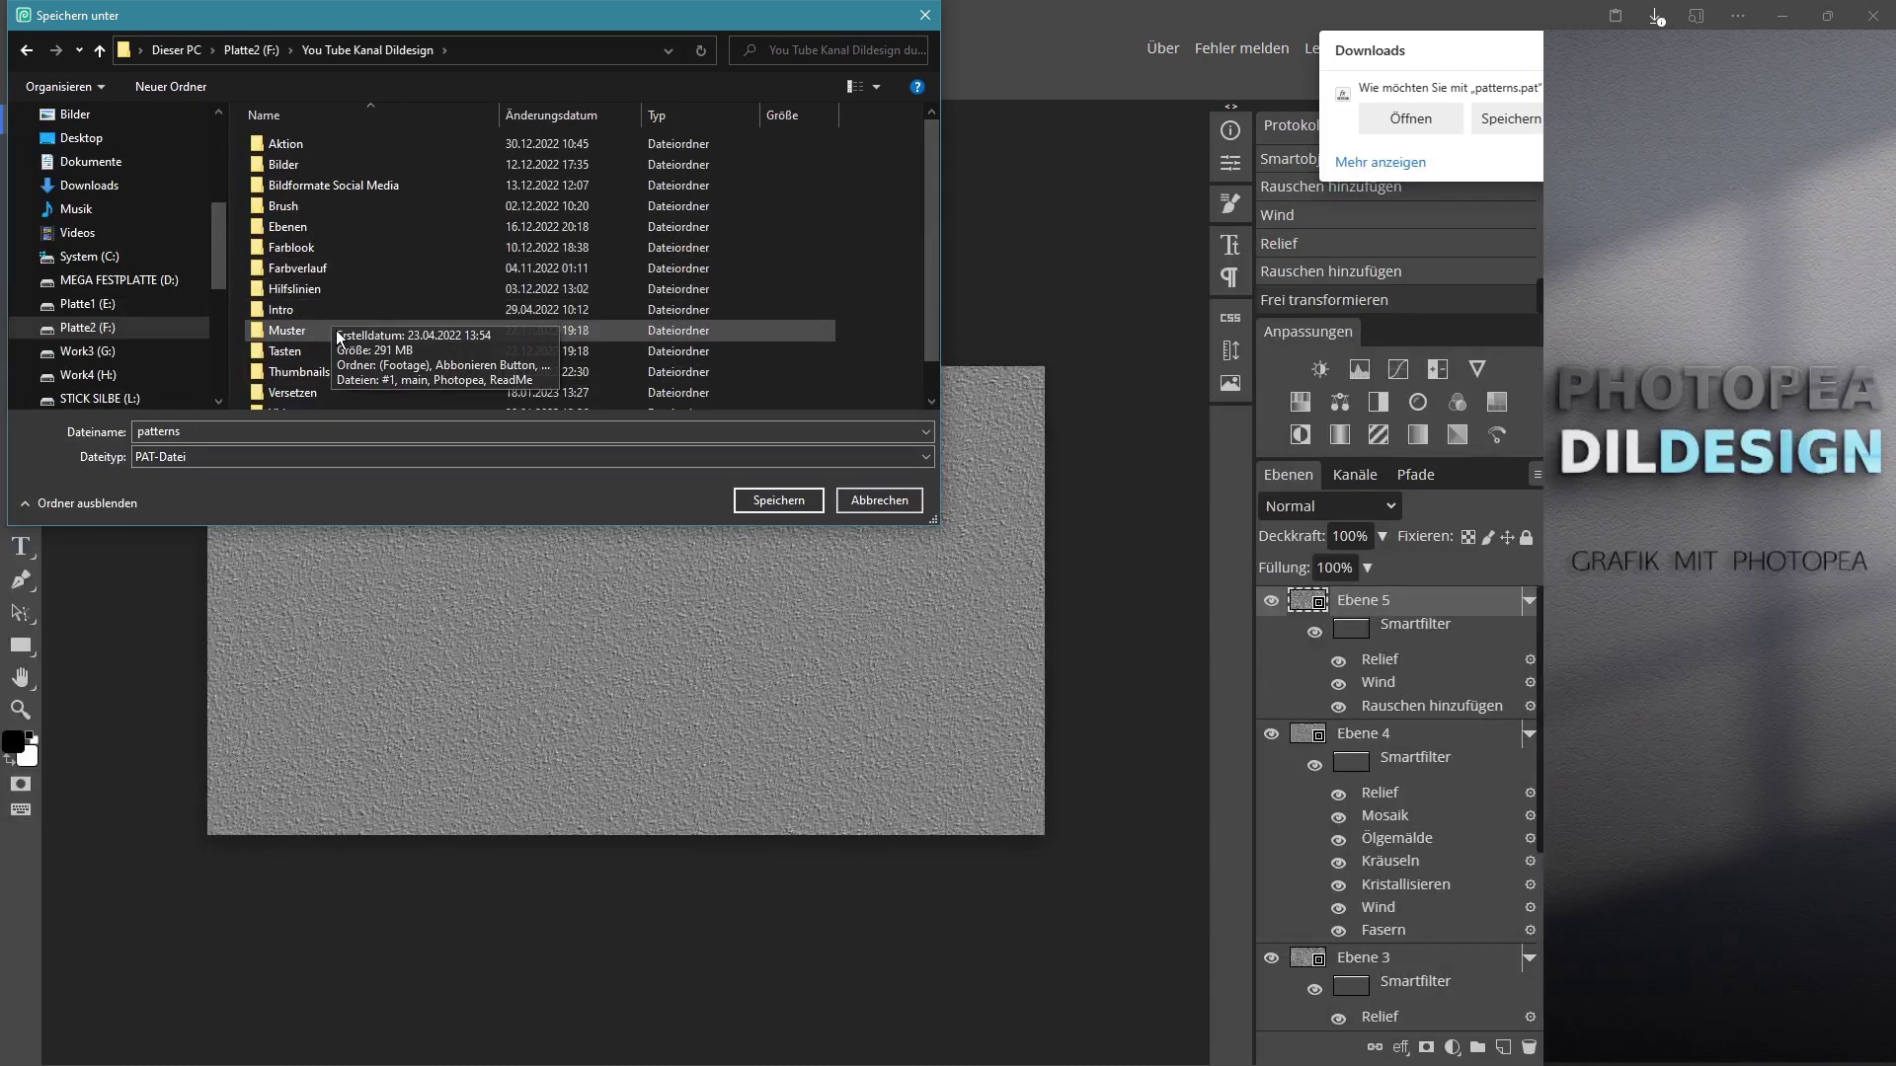
pyautogui.doubleClick(294, 334)
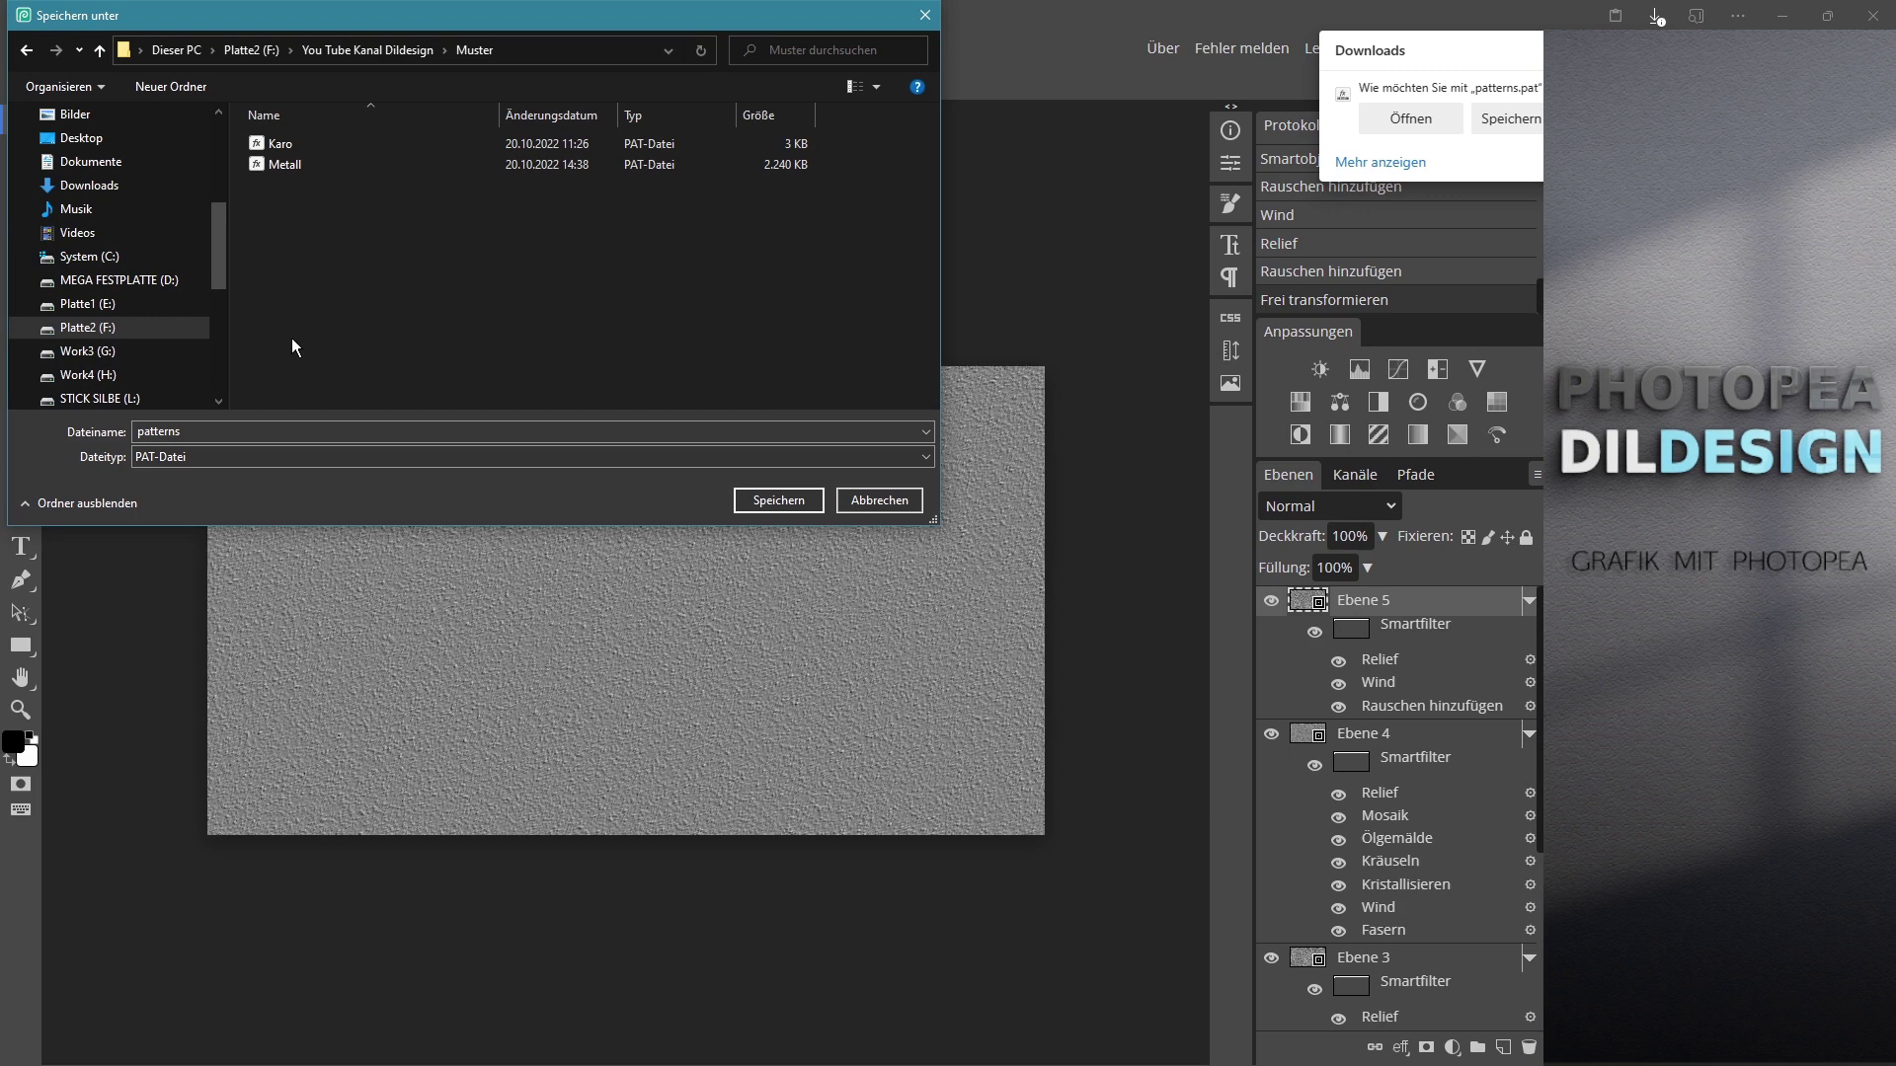
# Step: Name the pattern file Raufaser and save it in the Muster folder
pyautogui.doubleClick(232, 434)
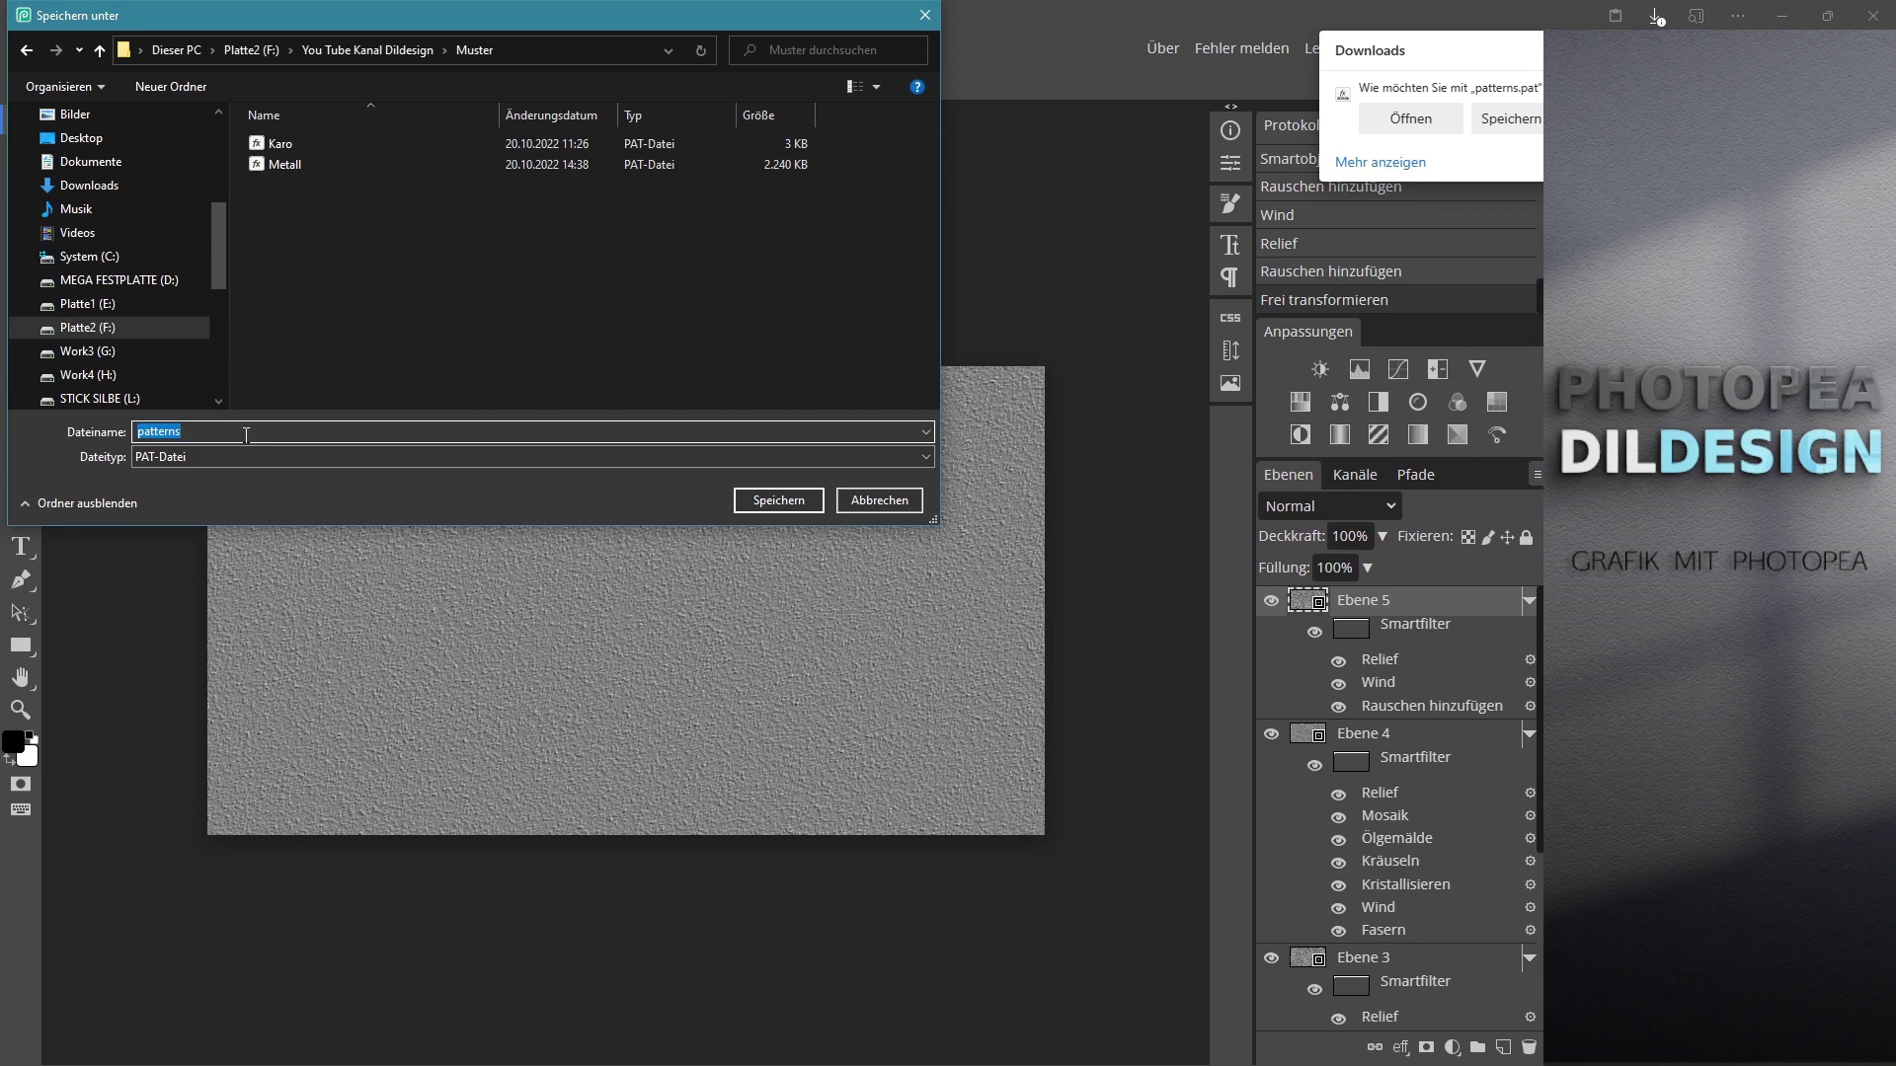
pyautogui.write('Raufaser')
pyautogui.click(773, 501)
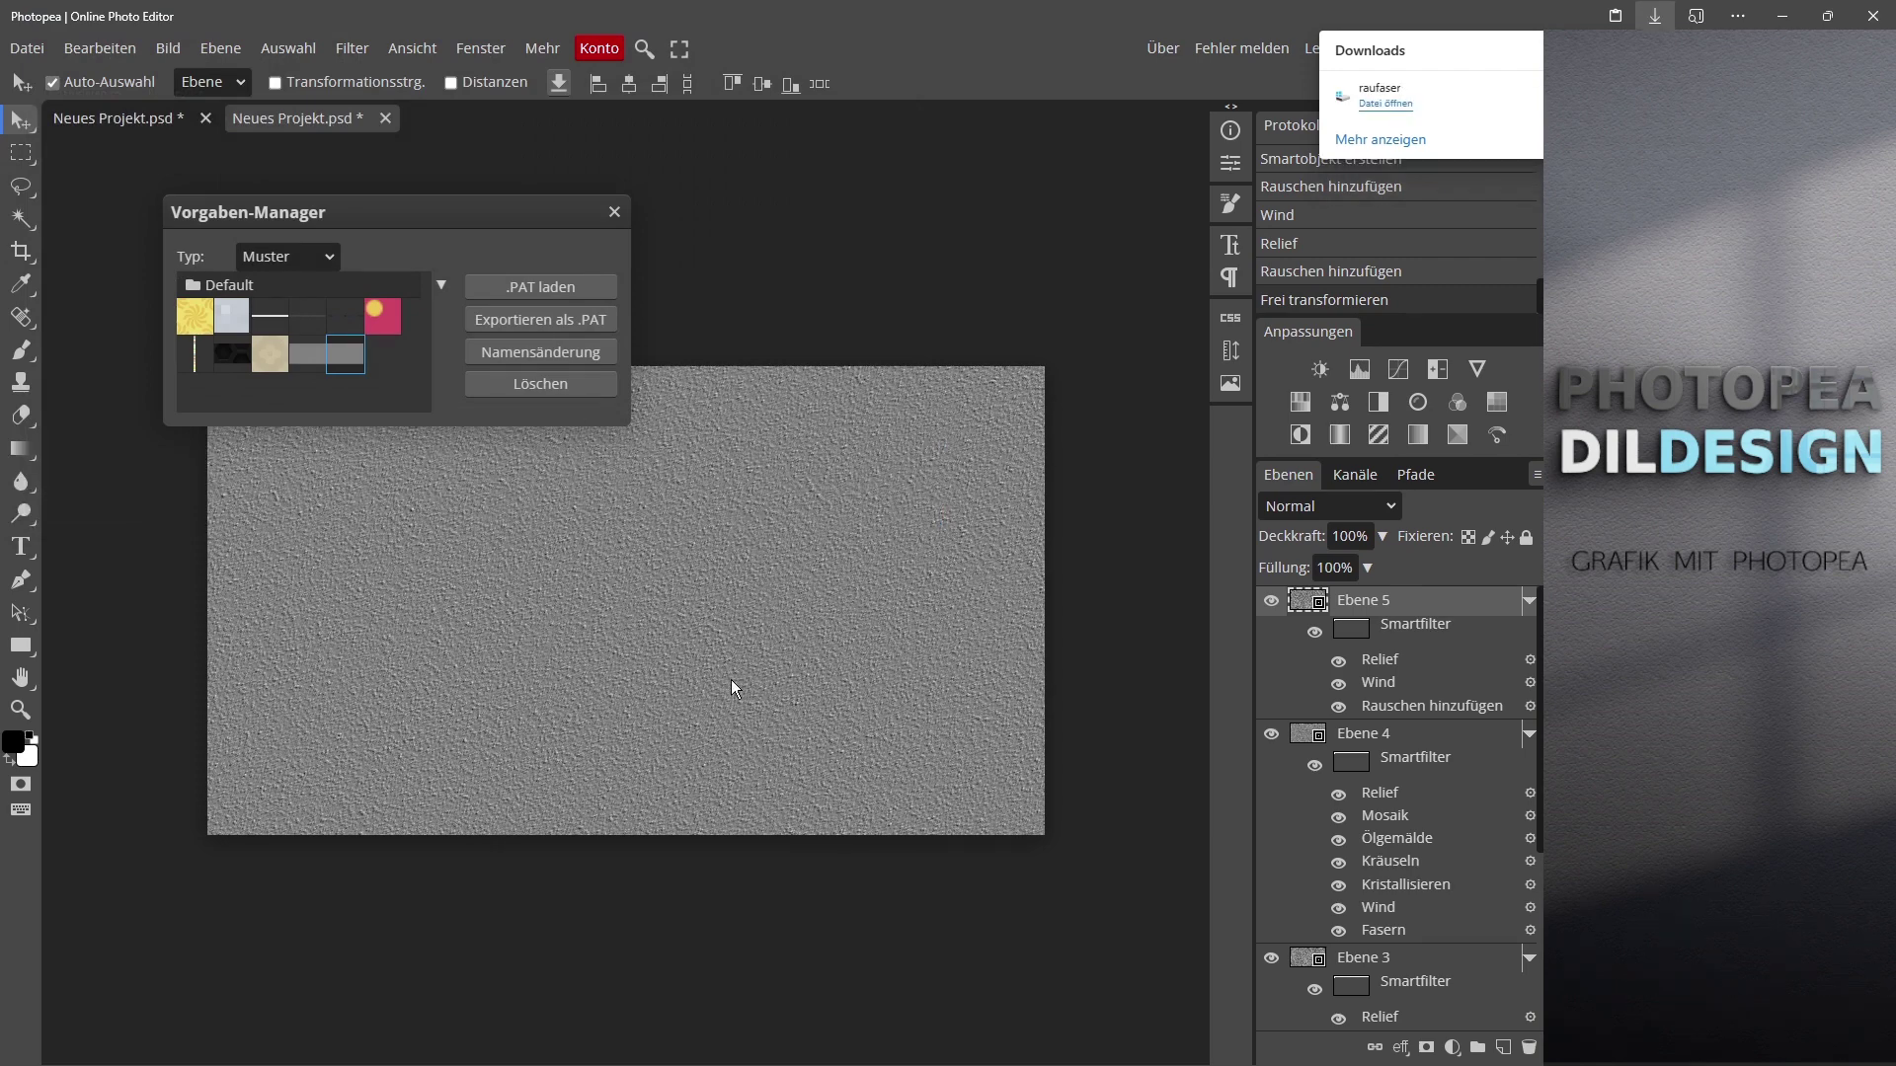
pyautogui.click(508, 383)
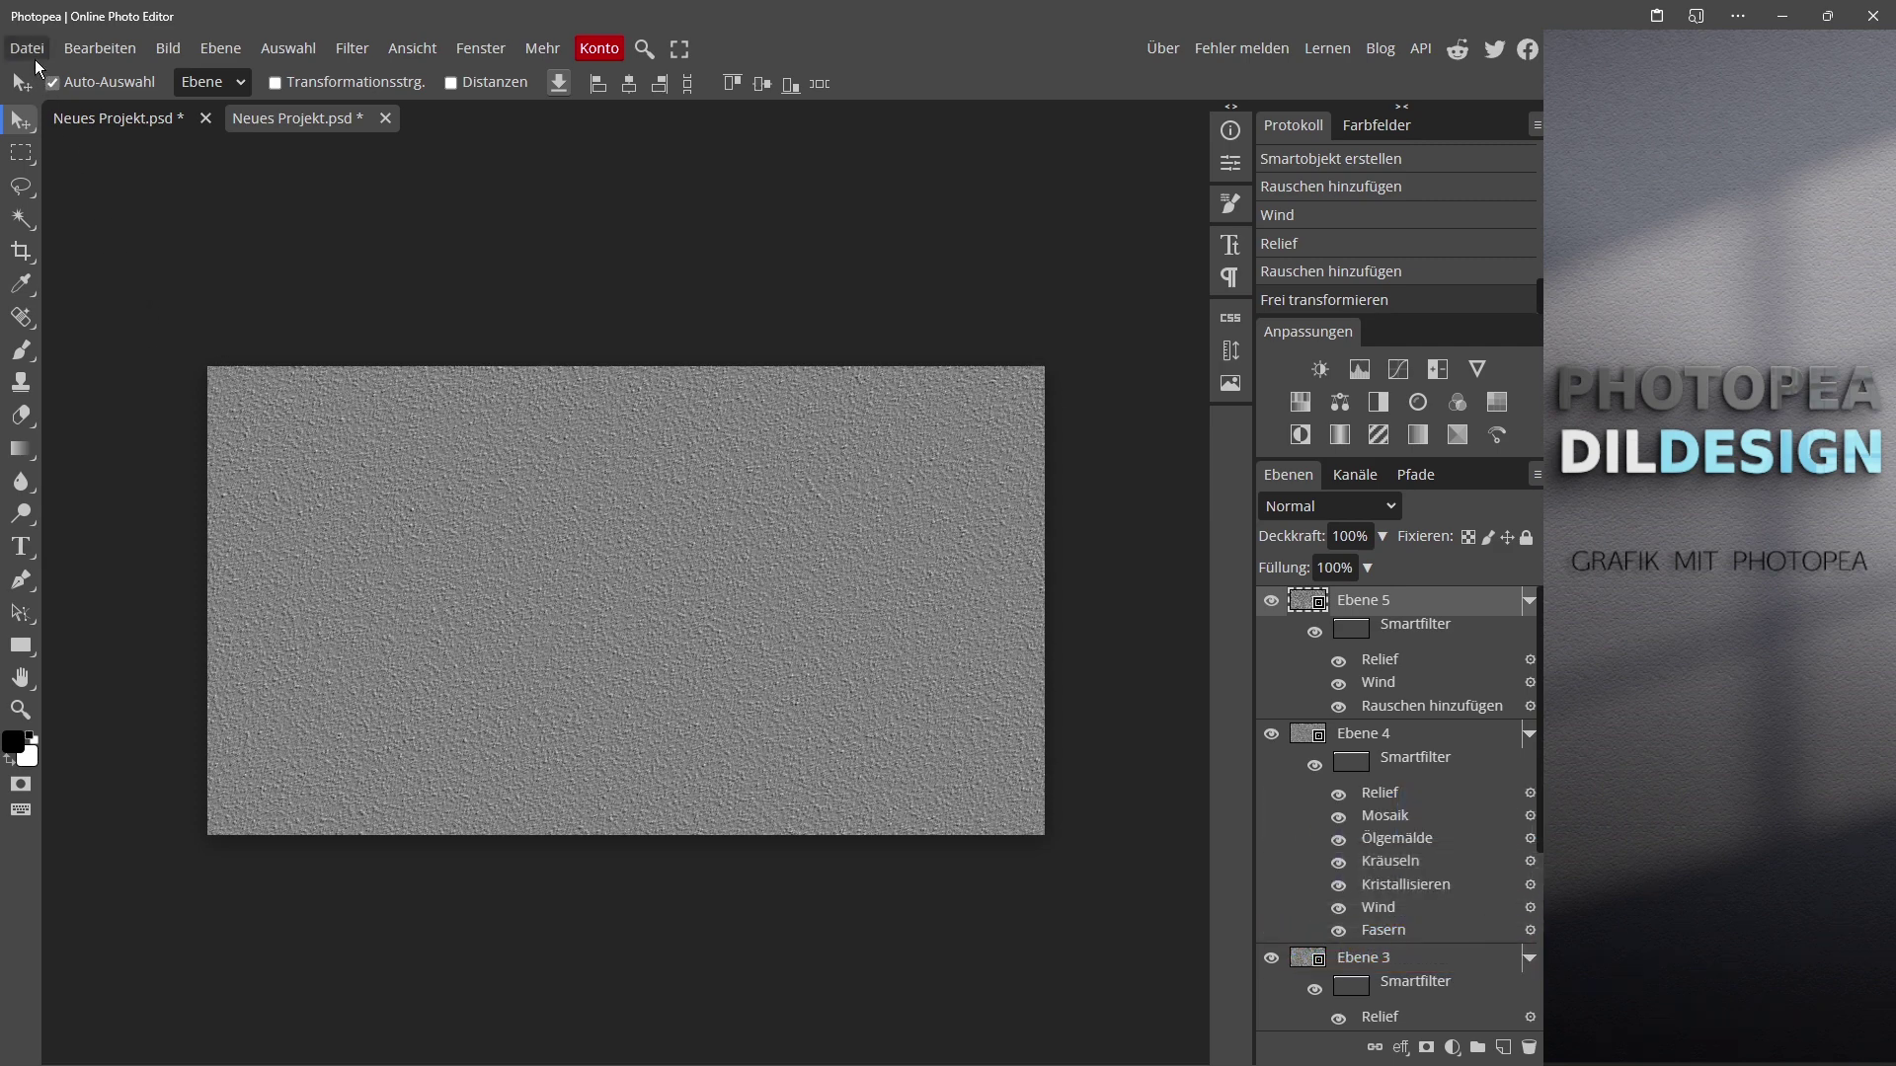
# Step: Locate the raufaser file in the Muster folder through the preset manager's .PAT loading, and close the manager without loading it
pyautogui.click(93, 50)
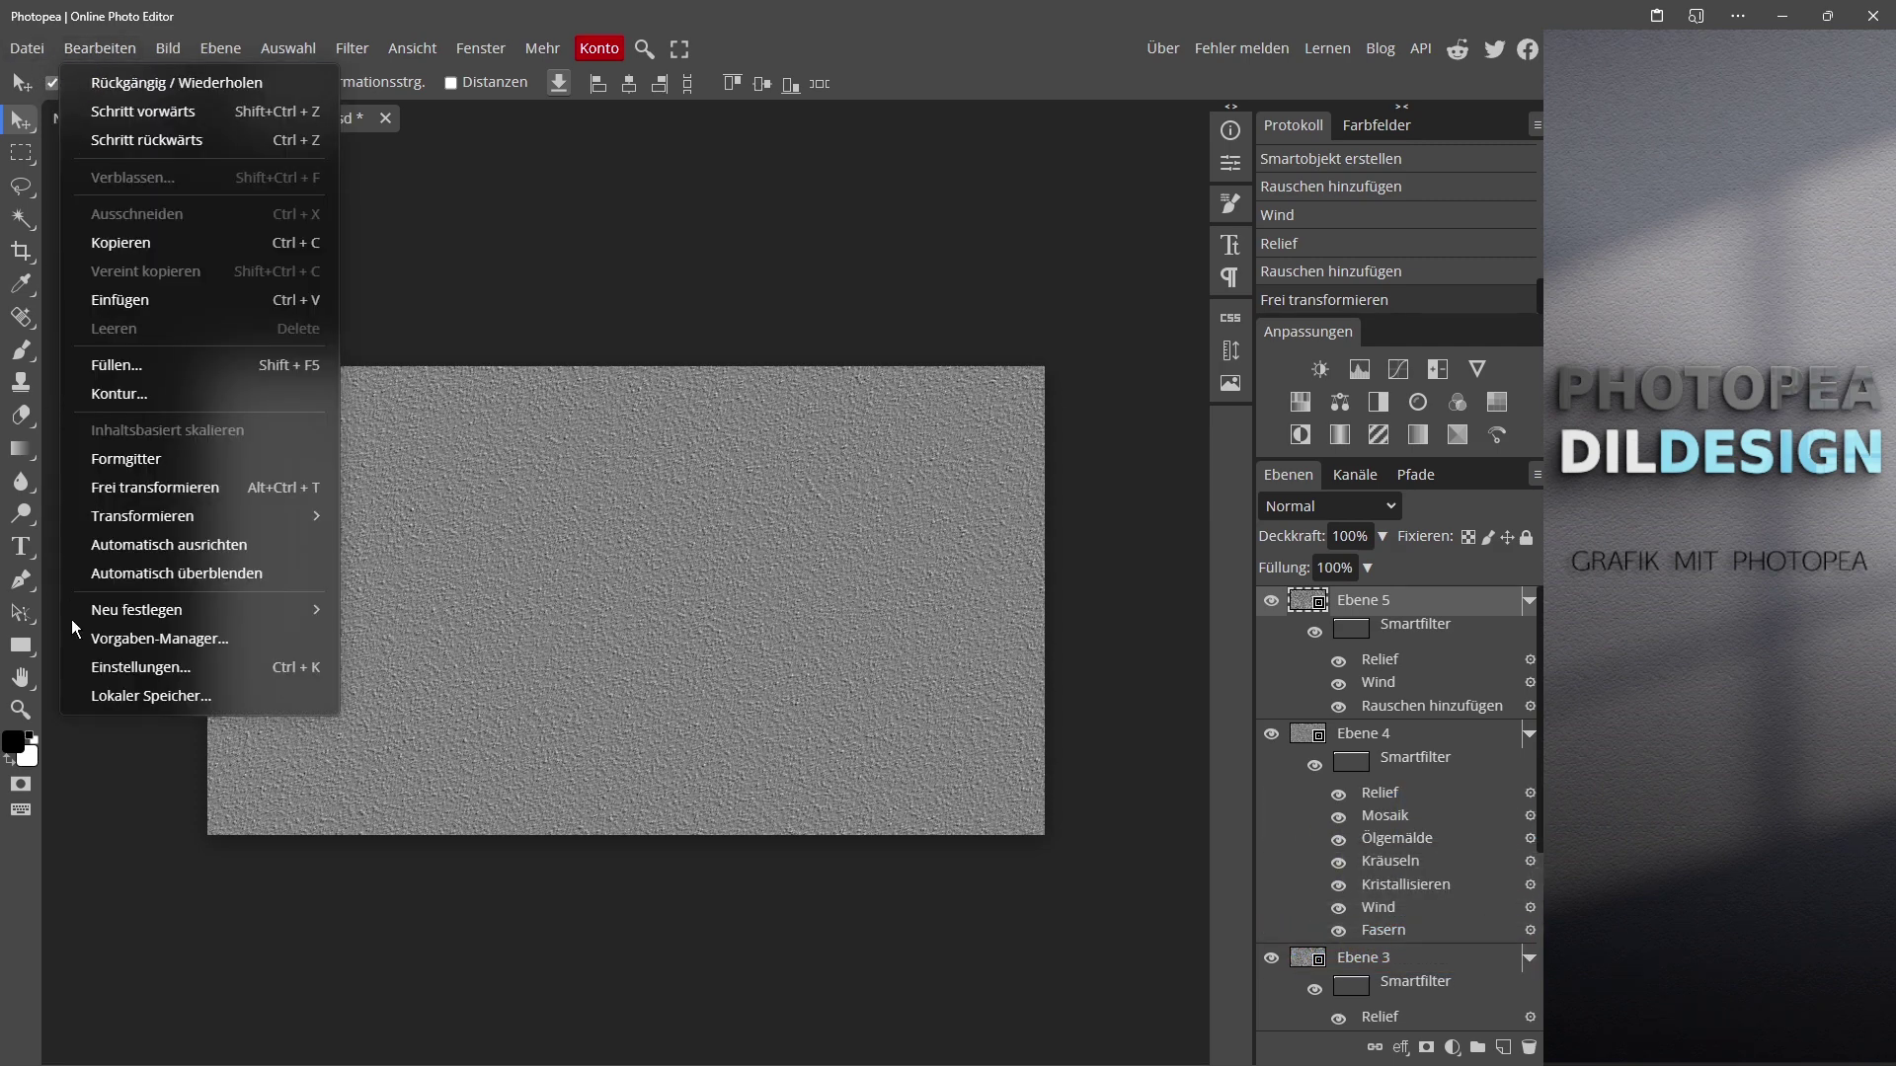
pyautogui.click(147, 639)
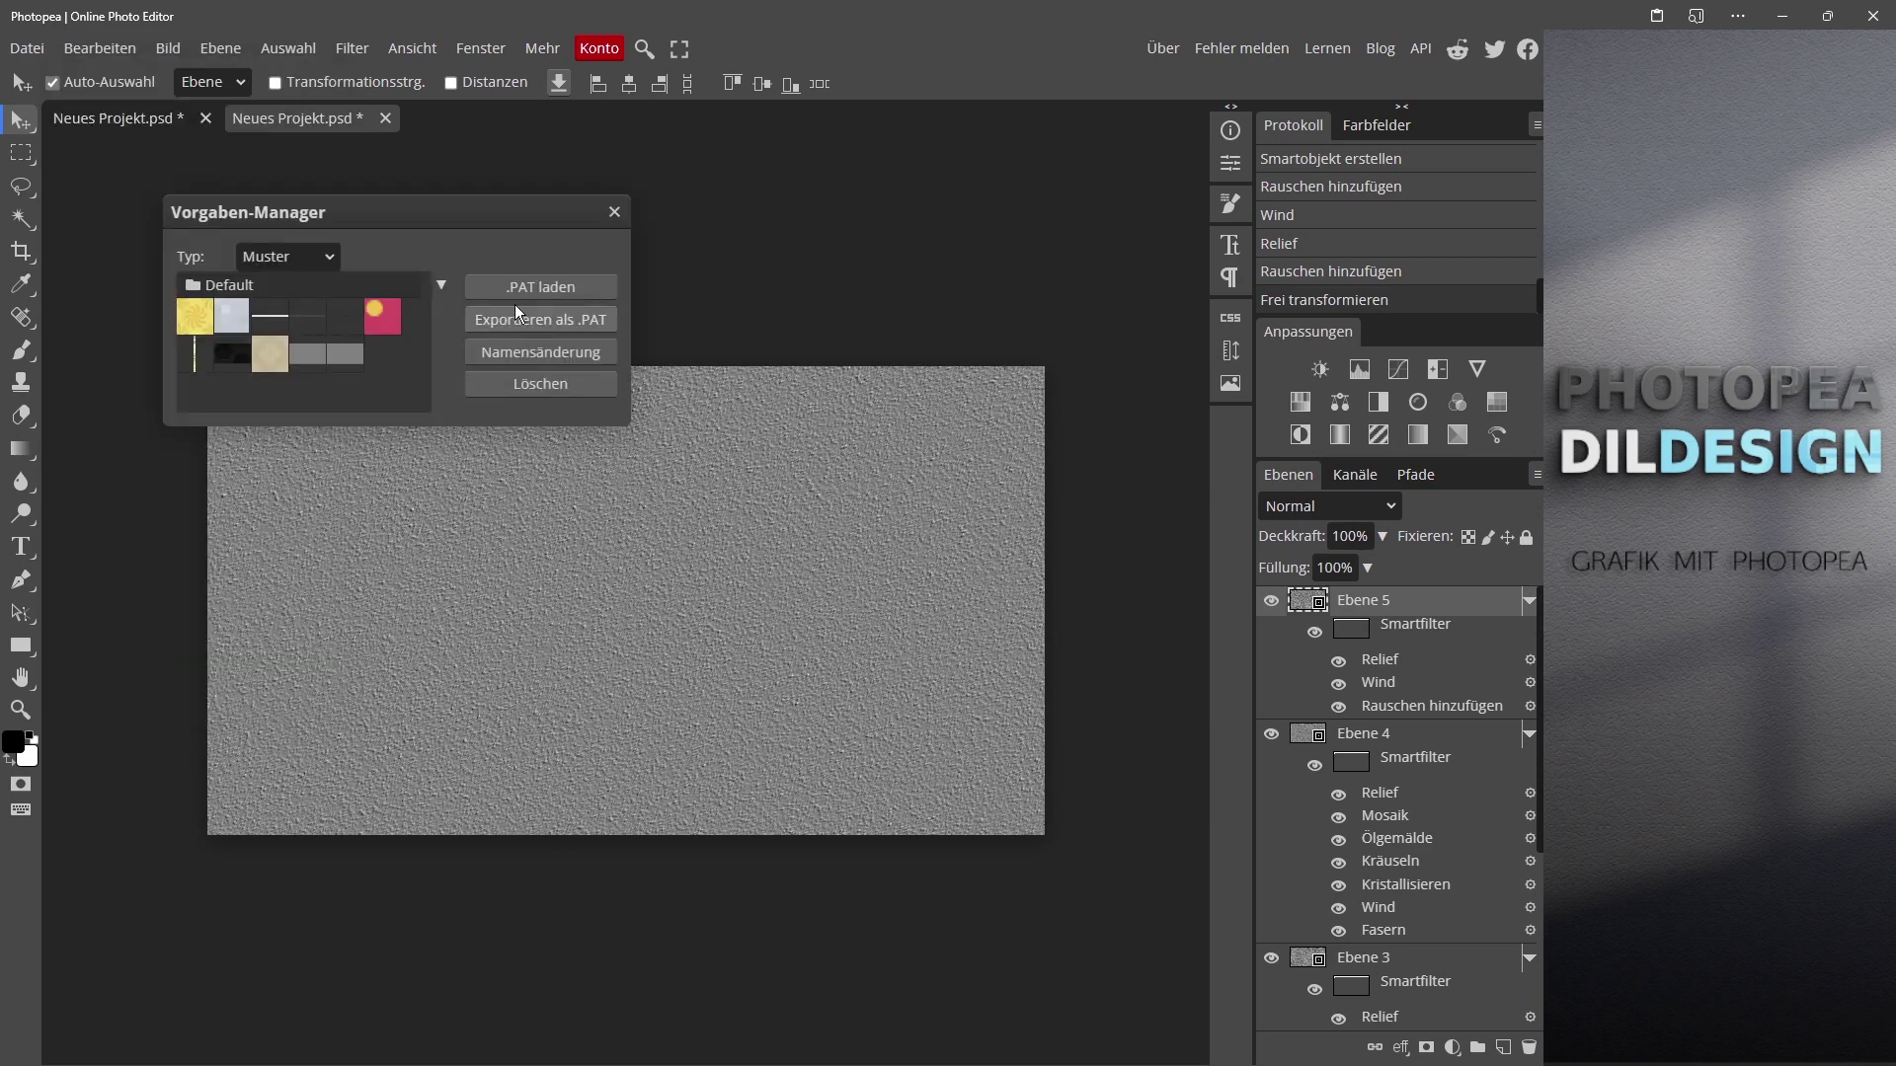
pyautogui.click(543, 285)
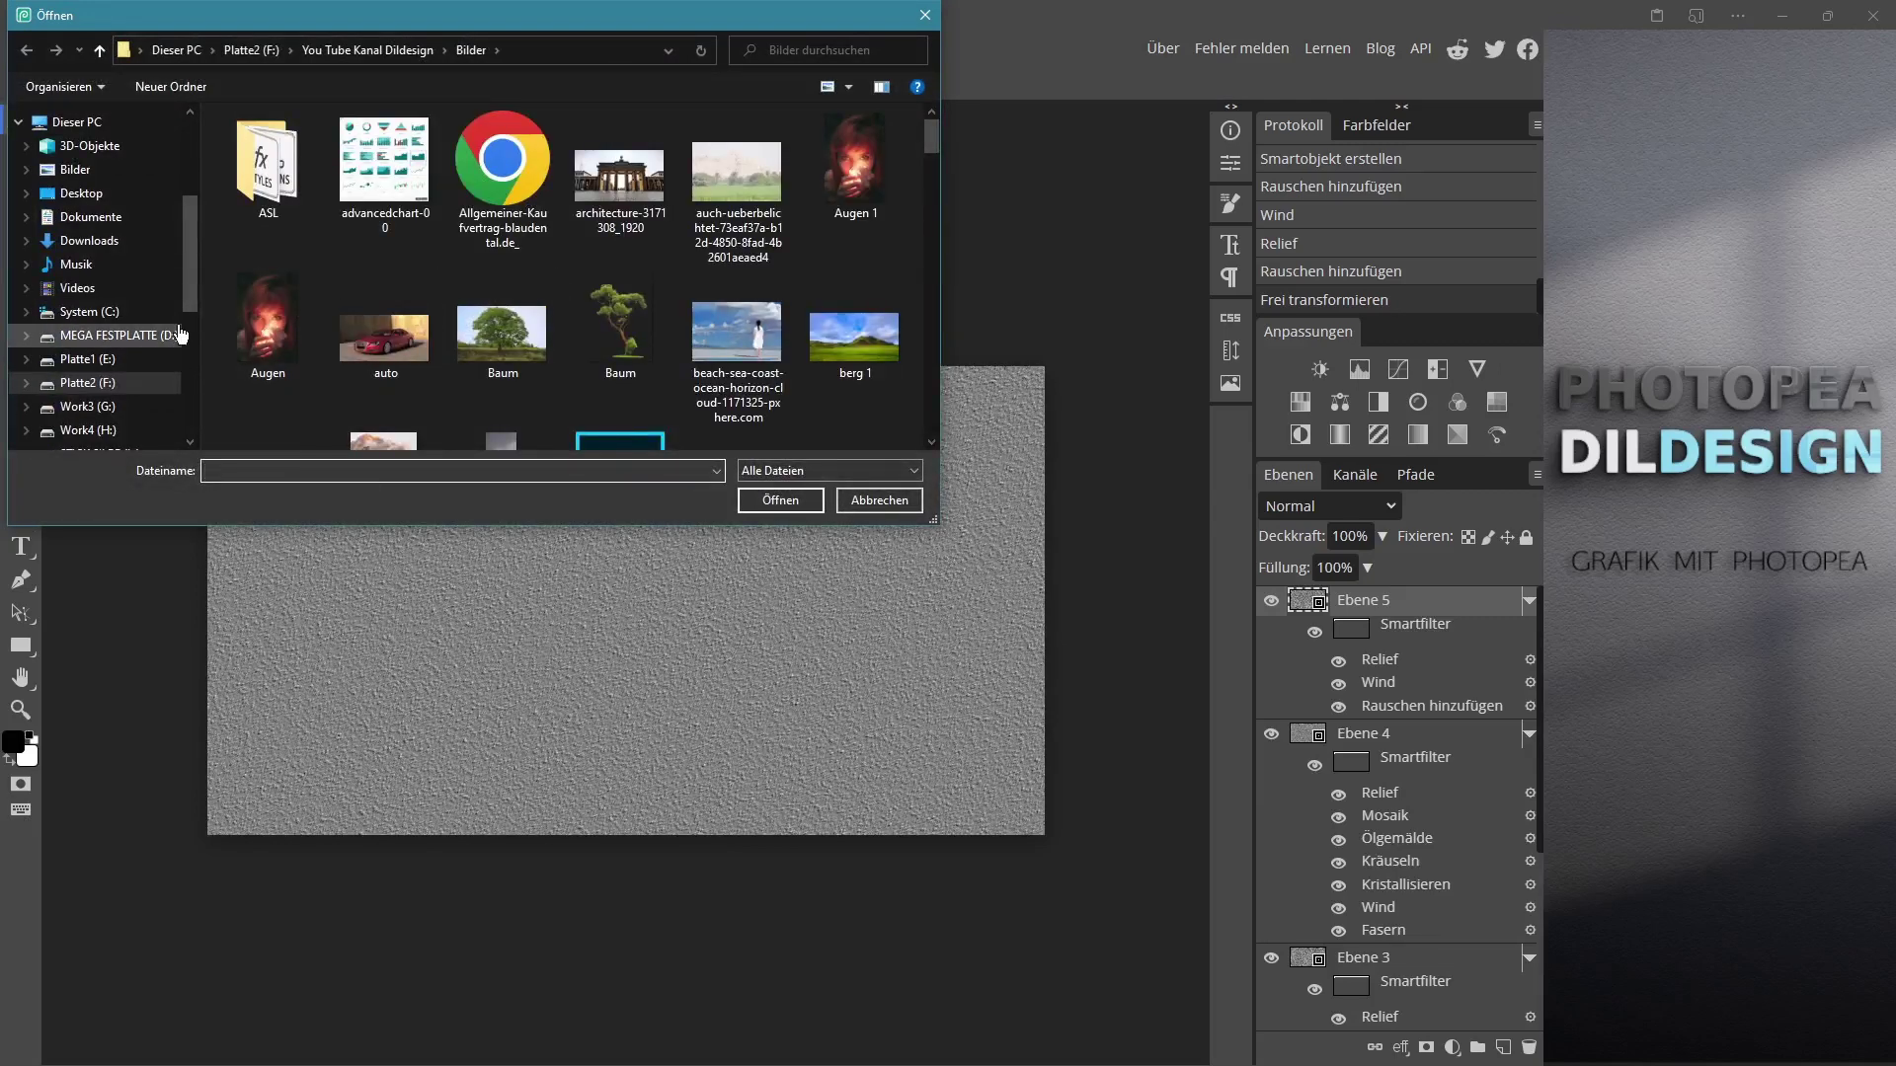
pyautogui.click(345, 46)
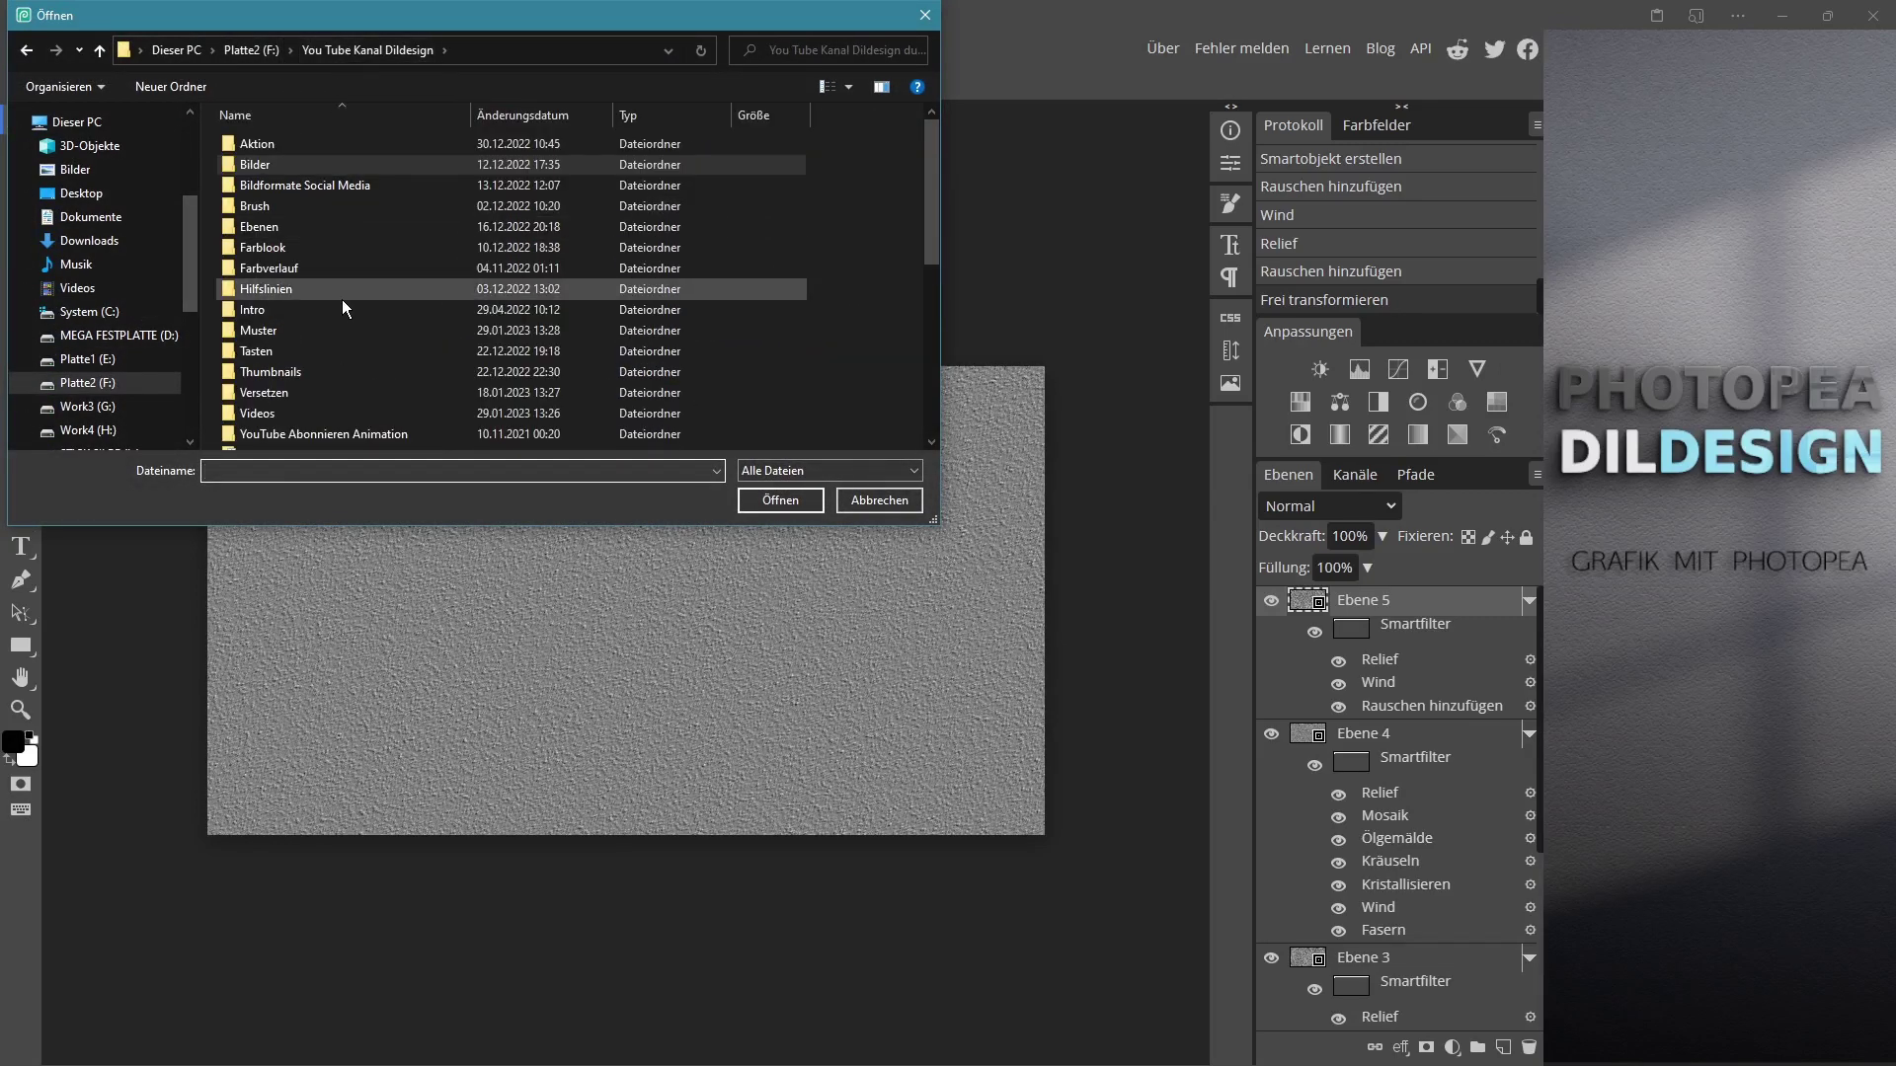
pyautogui.scroll(-1, 366, 276)
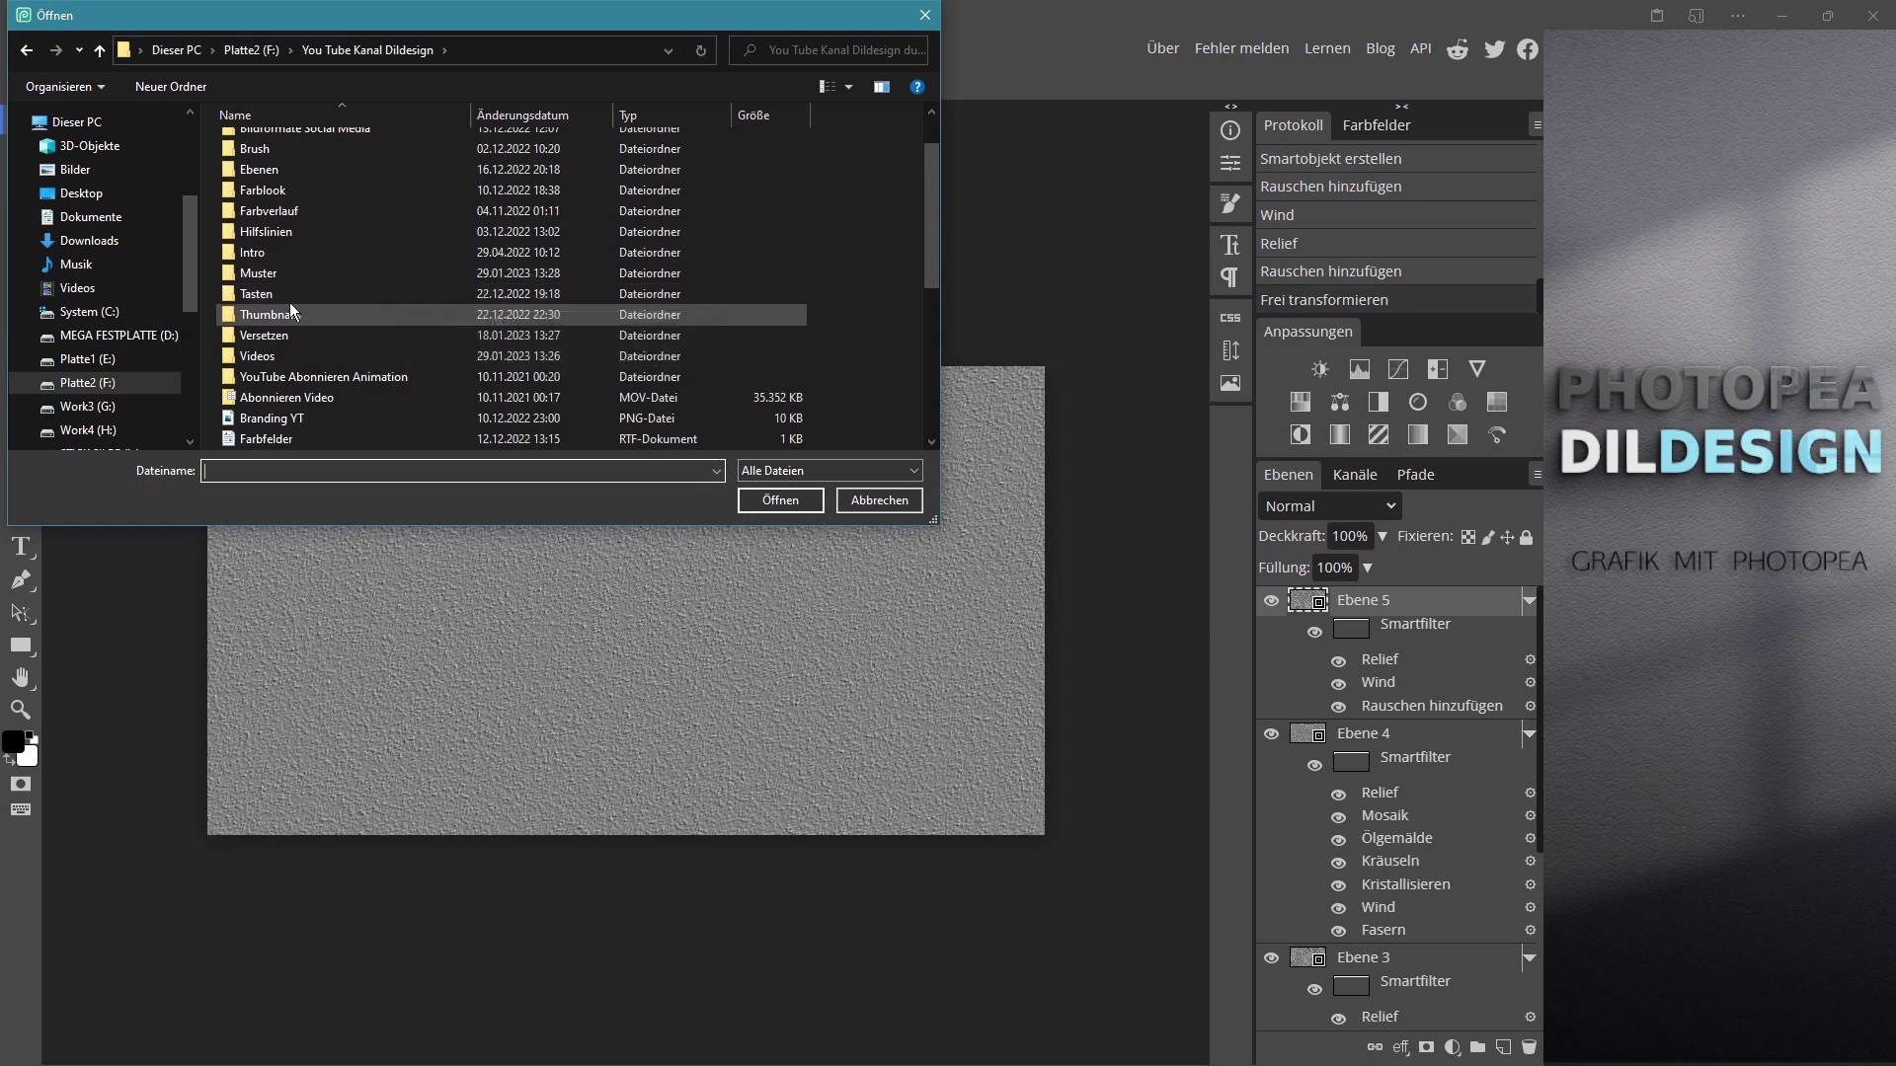
pyautogui.doubleClick(269, 275)
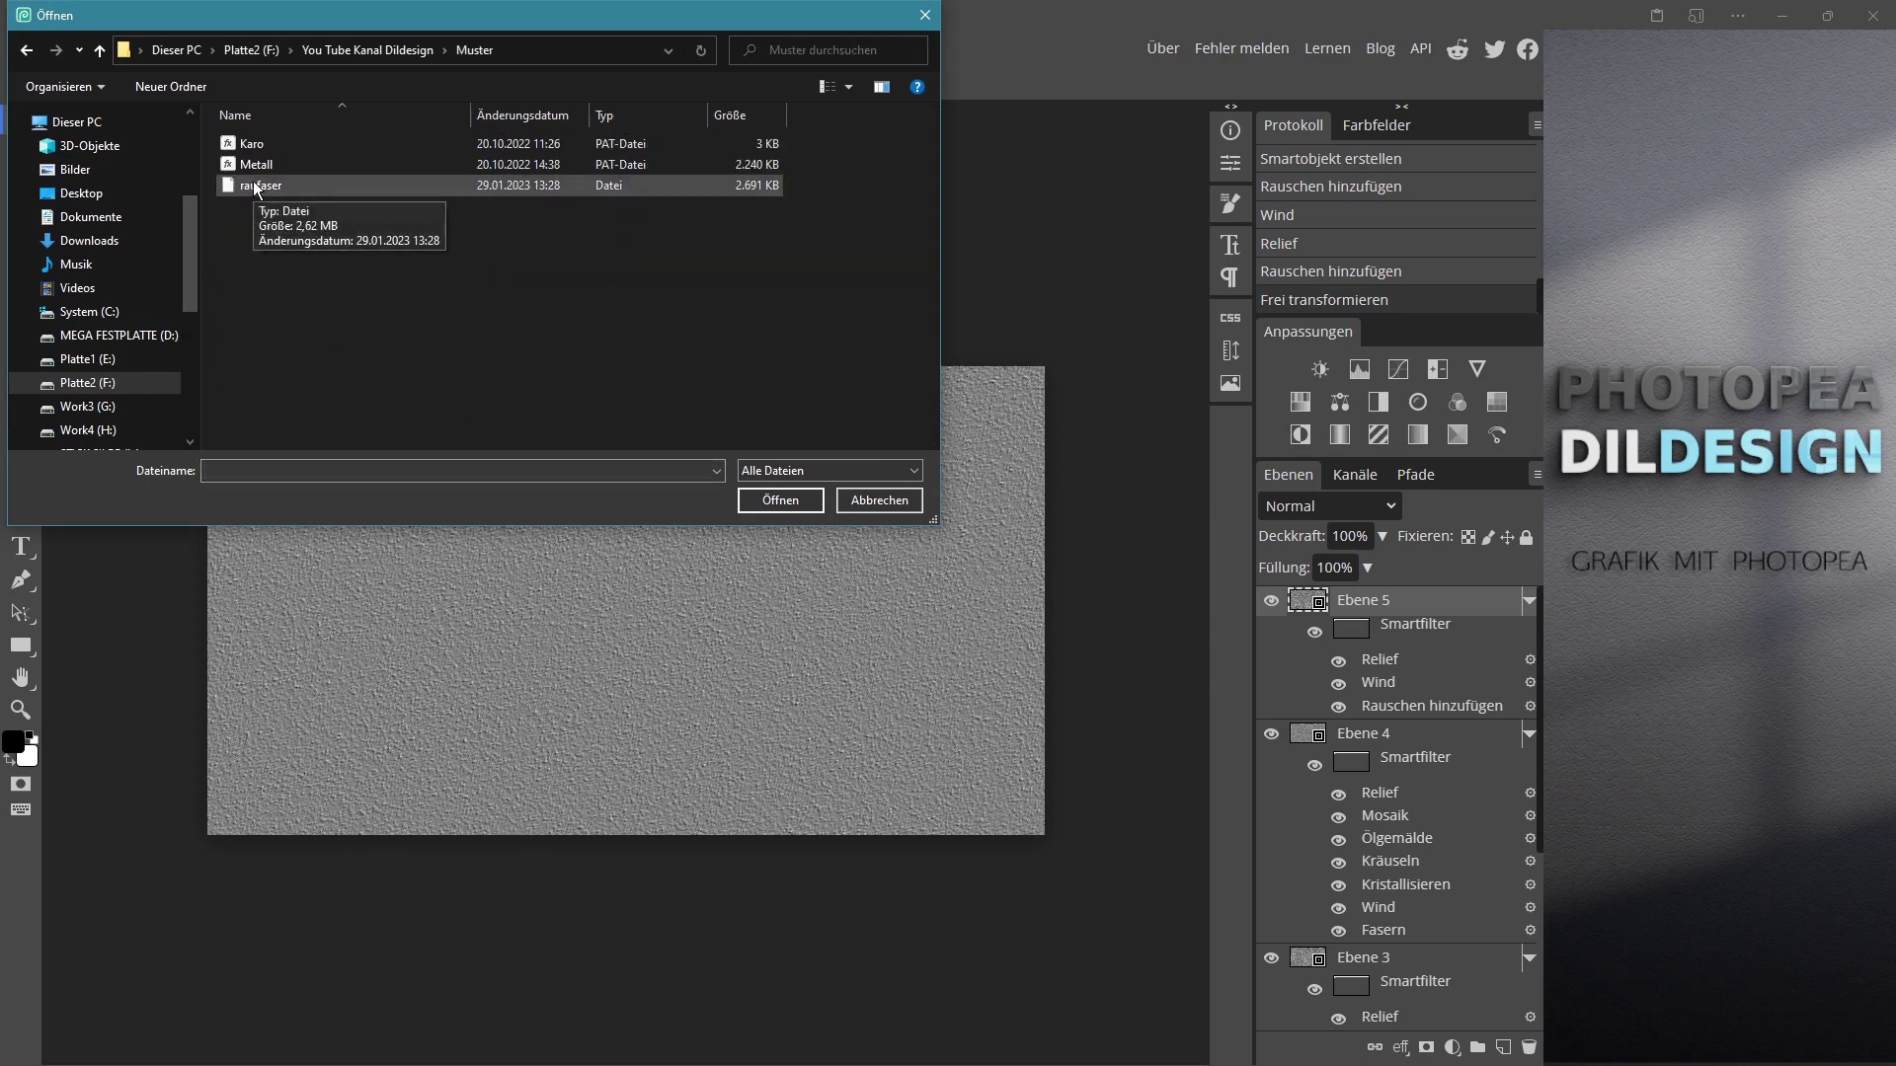
pyautogui.click(783, 501)
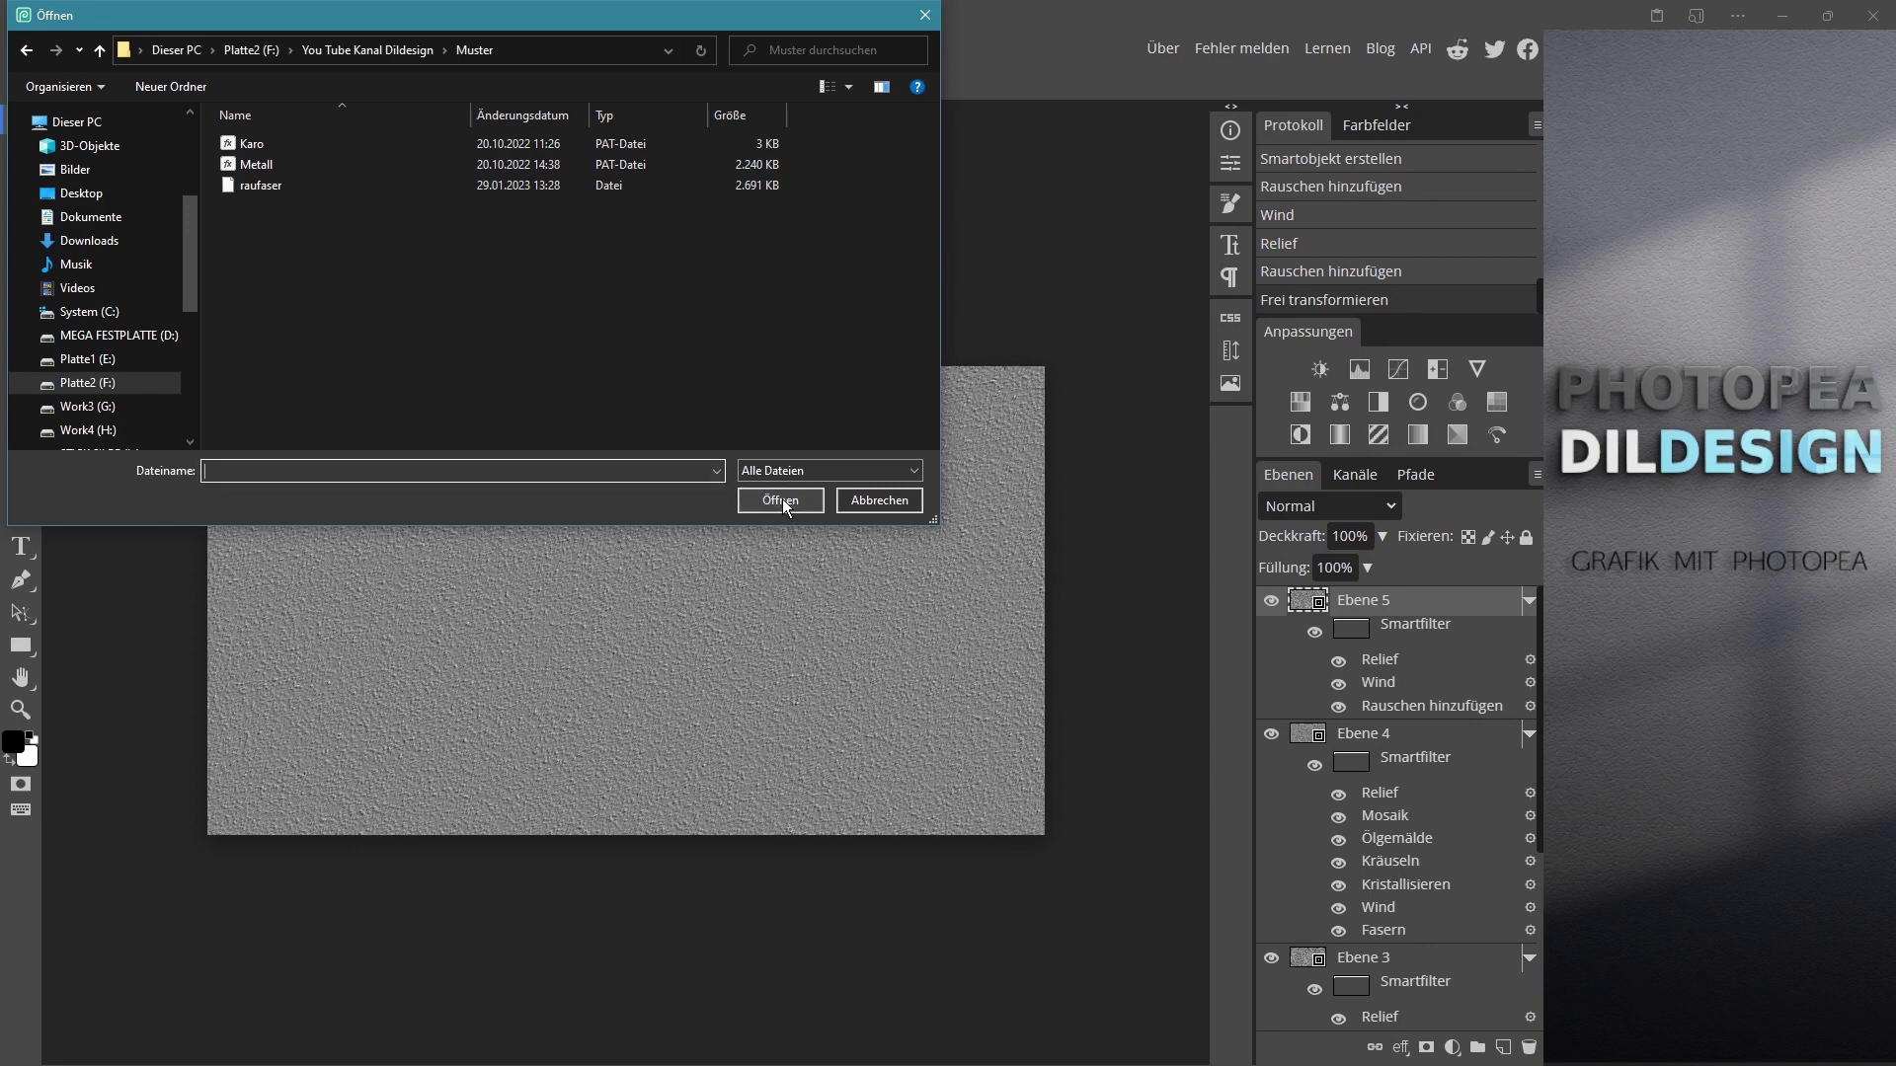
pyautogui.click(917, 20)
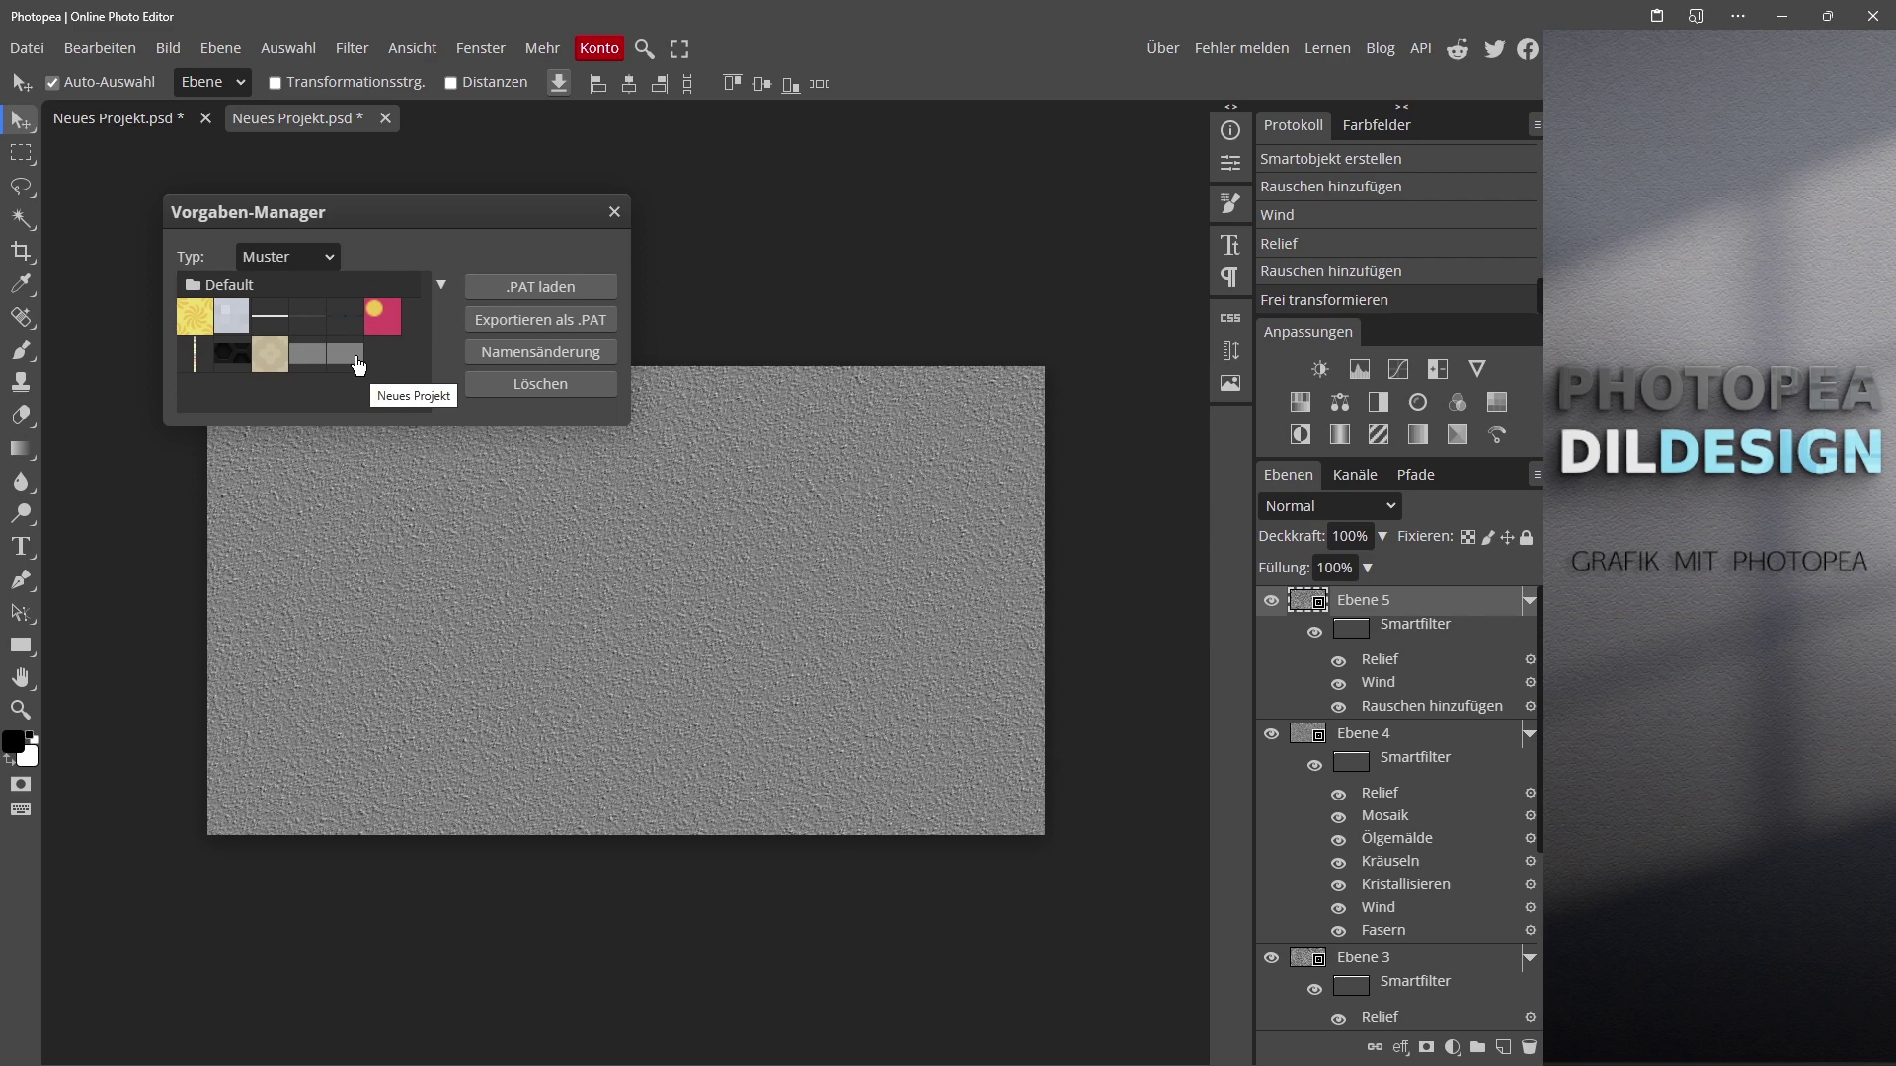
pyautogui.click(613, 213)
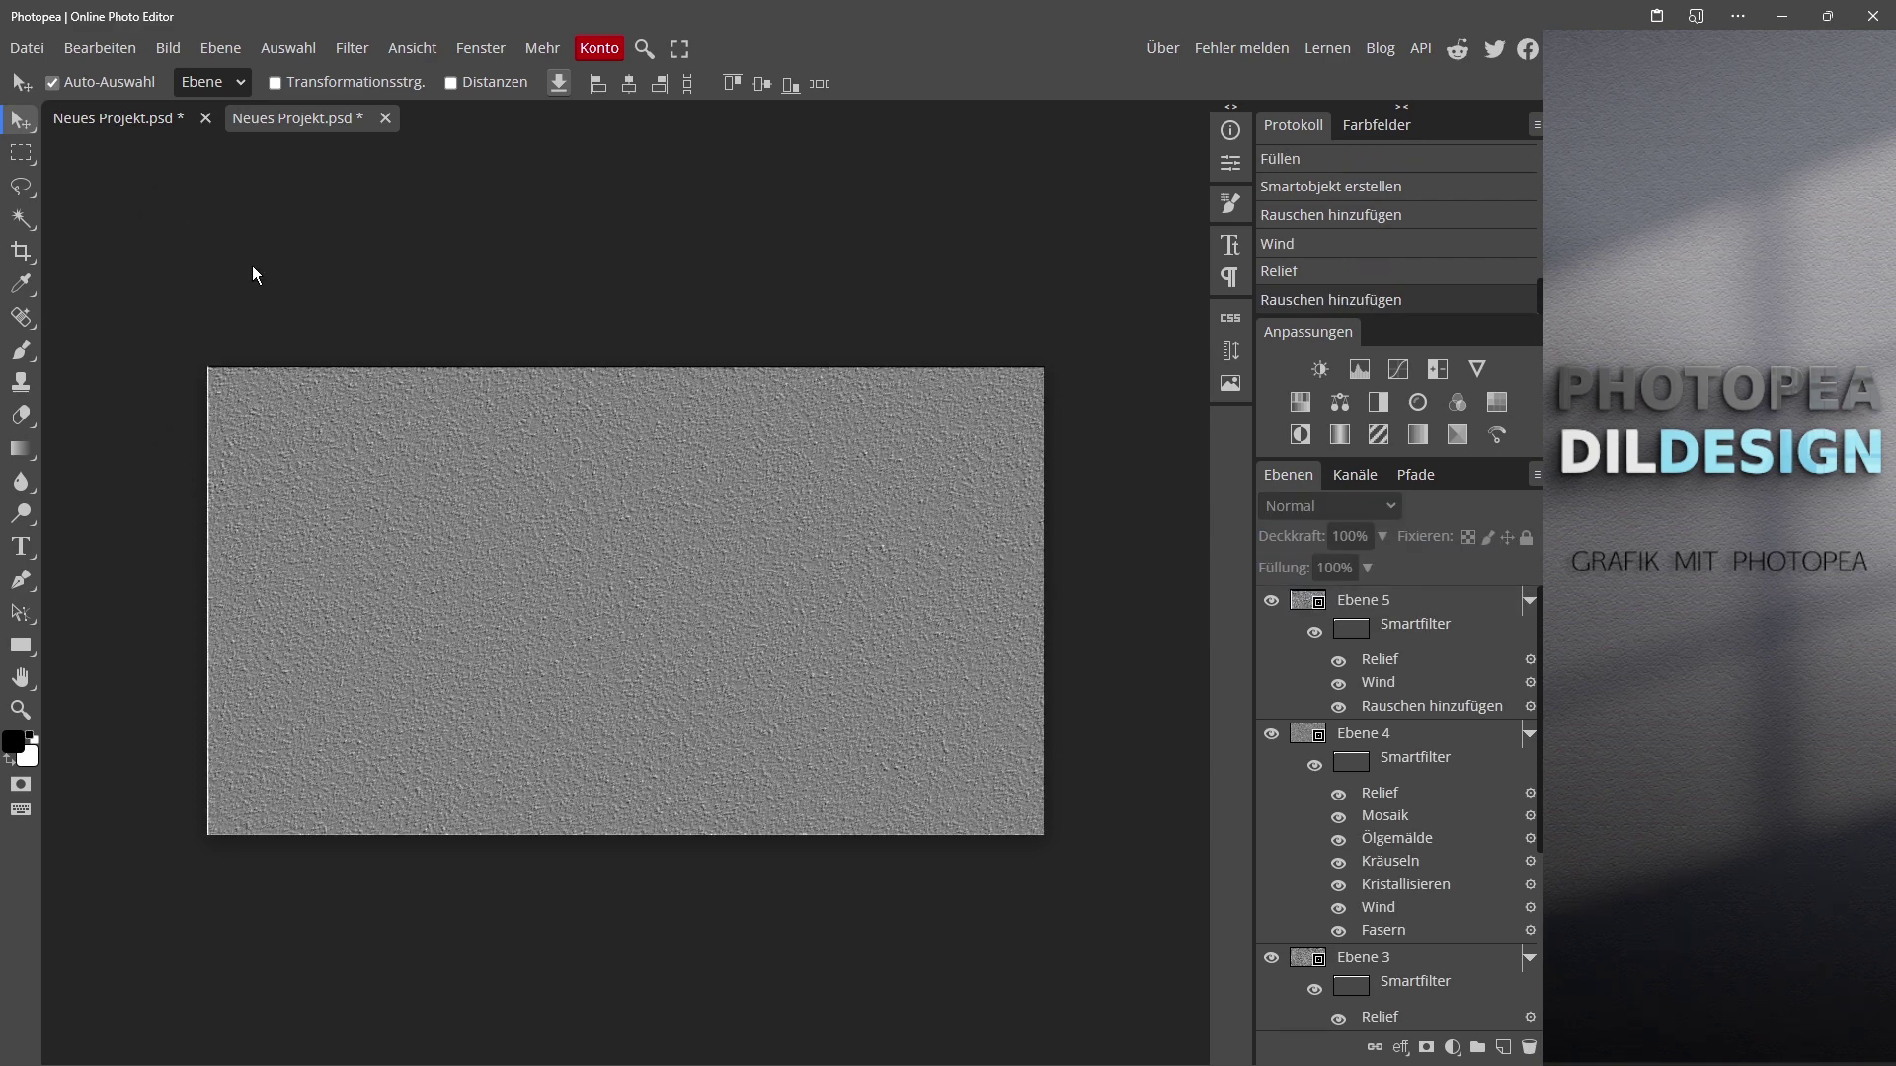